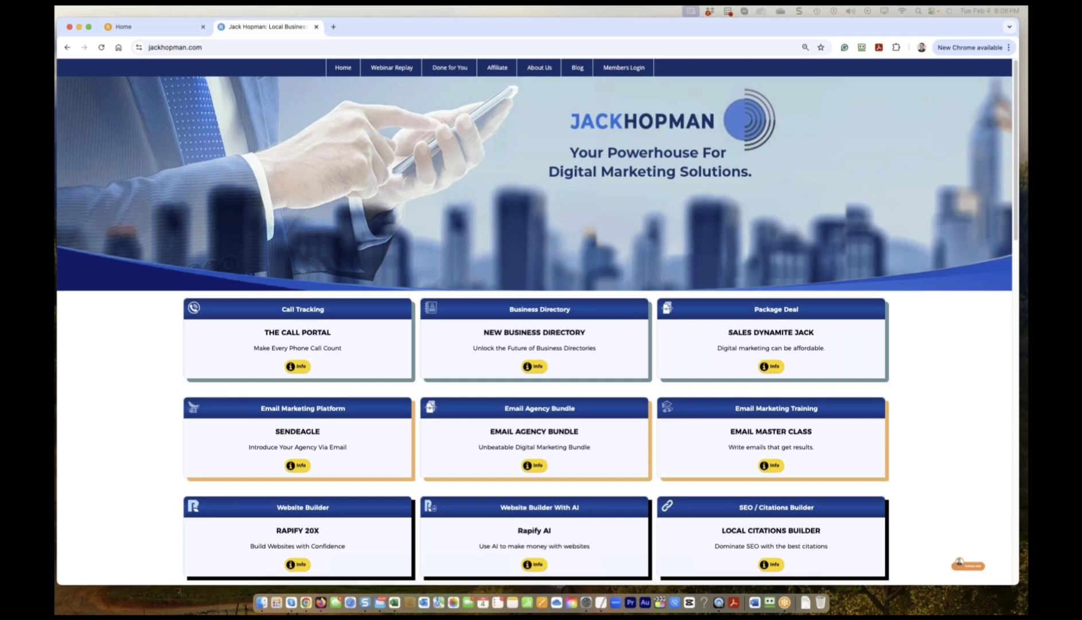
# Bring the Rapify dashboard tab to the front in Chrome.
pyautogui.click(149, 26)
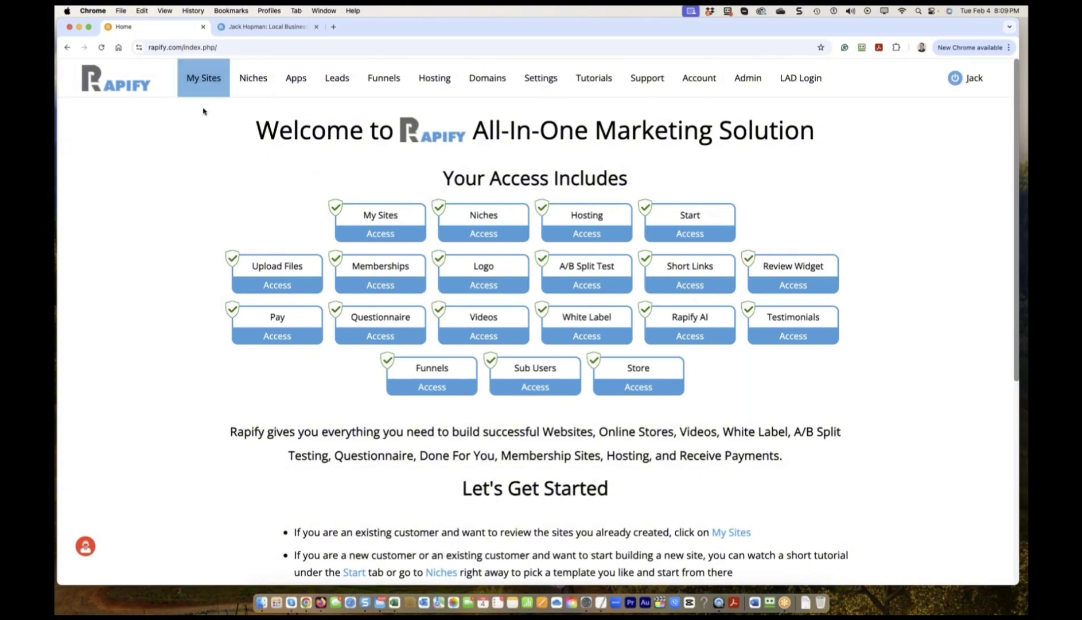
# Open Rapify's Manage Domains list and load jackhopman.com in a new tab.
pyautogui.click(428, 85)
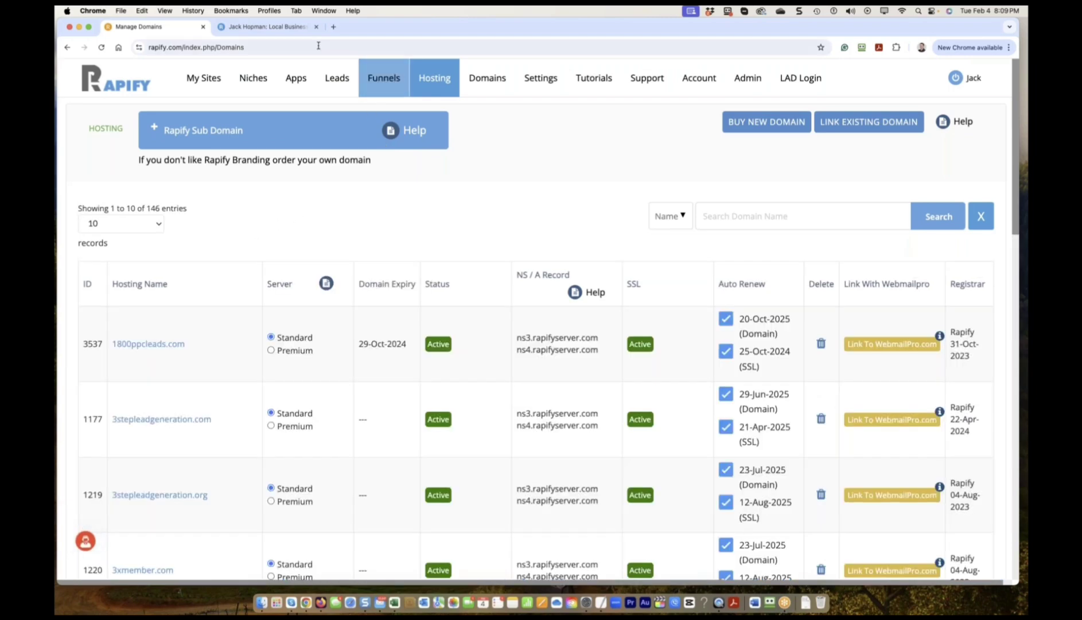
pyautogui.click(334, 27)
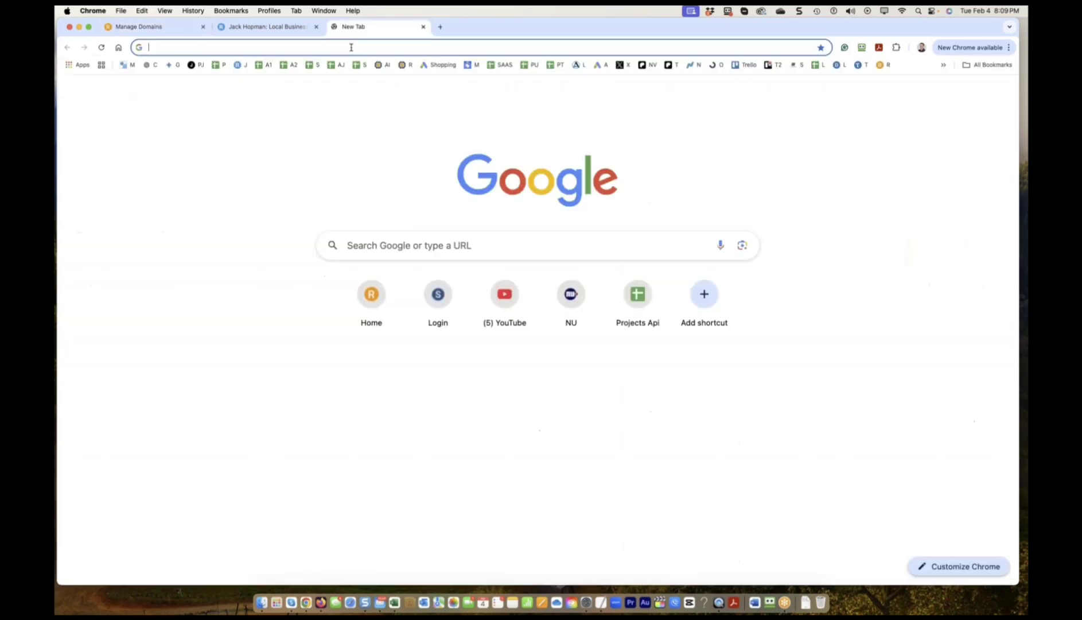
pyautogui.write('jackhopman.com')
pyautogui.press('Return')
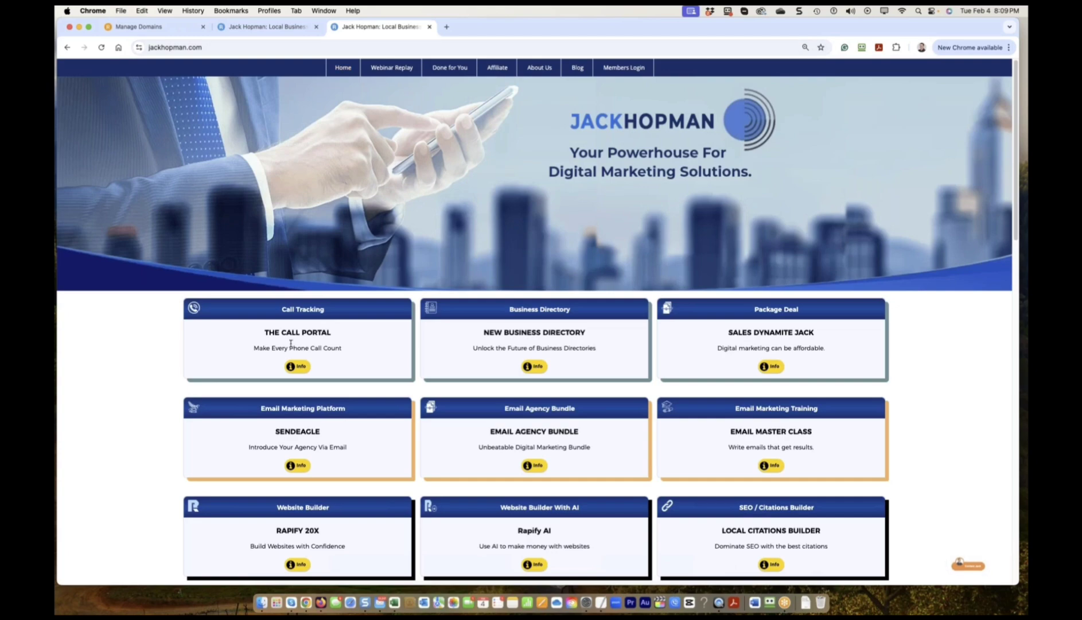
pyautogui.click(270, 27)
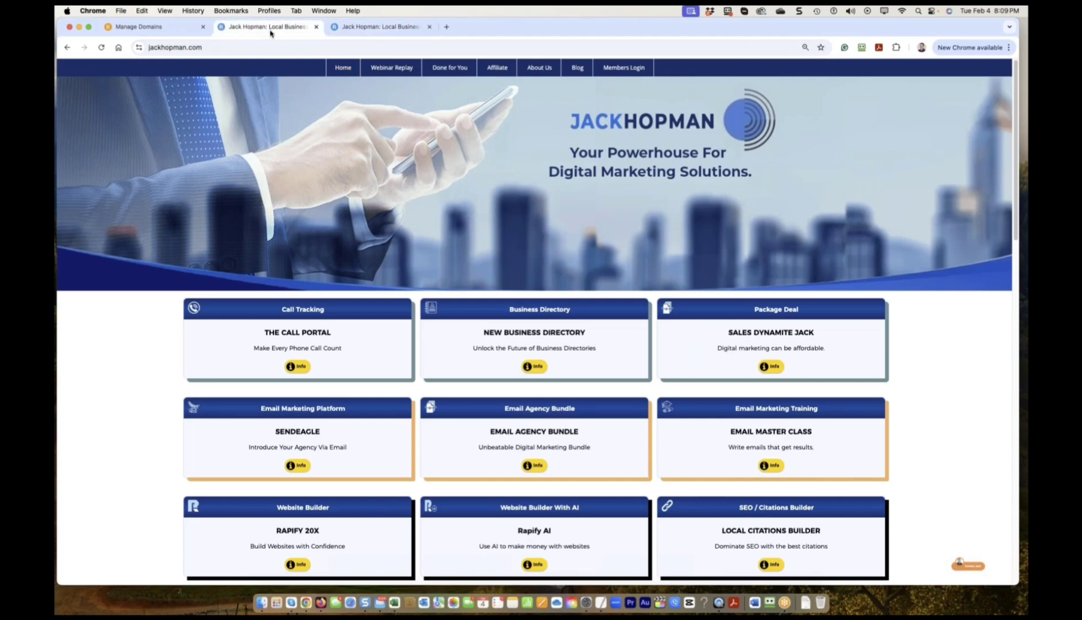
pyautogui.hotkey('ctrl', 'shift', 'Tab')
pyautogui.scroll(-10, 172, 373)
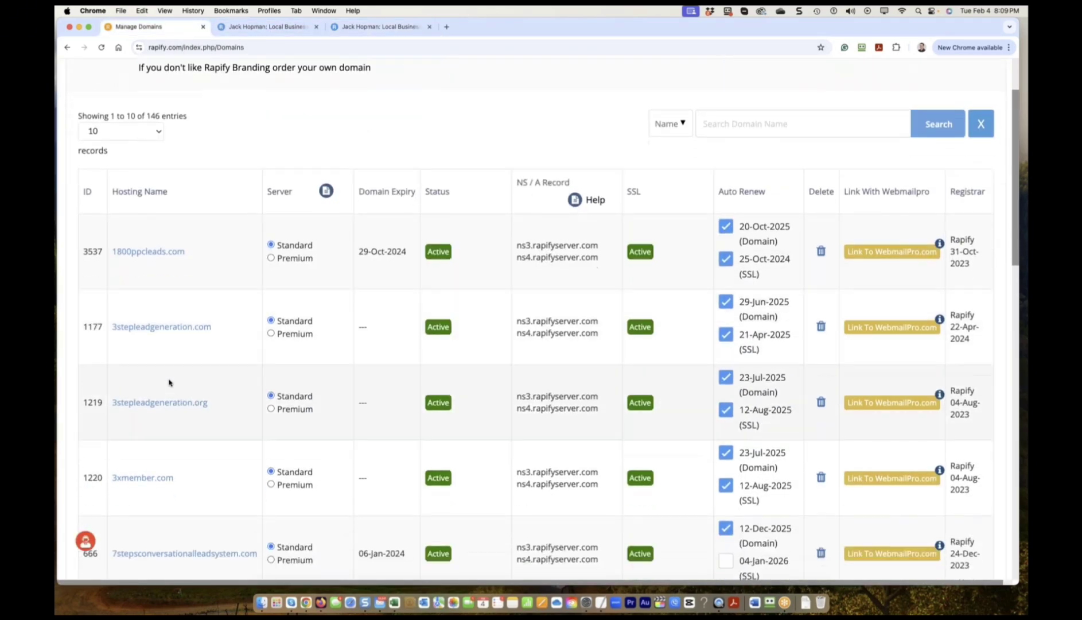
pyautogui.scroll(10, 314, 109)
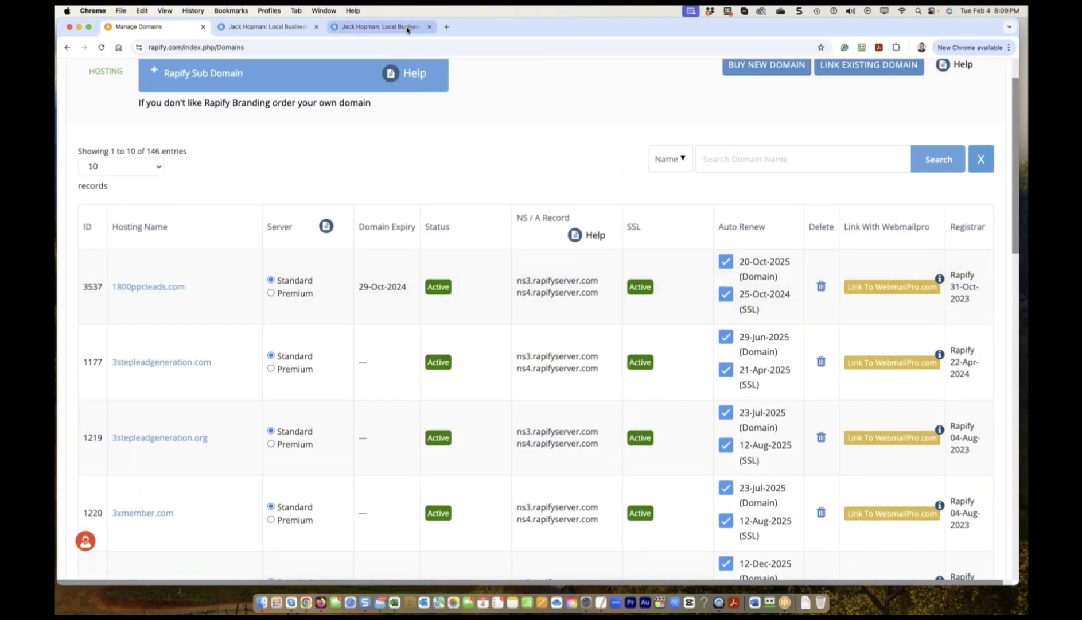
pyautogui.click(396, 27)
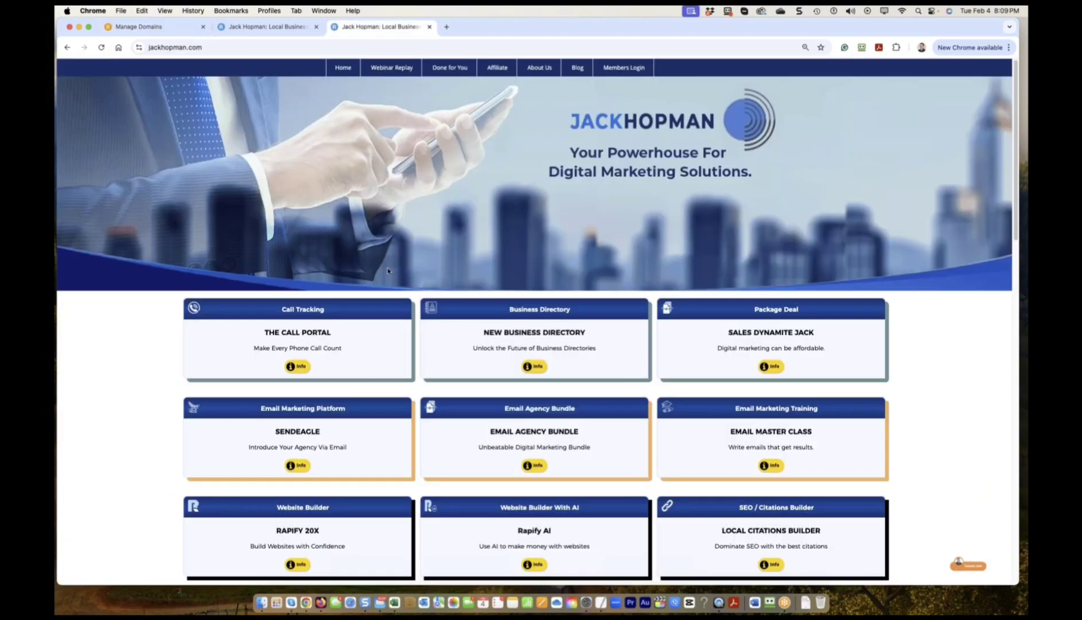
# Open The Call Portal, Business Directory, Sales Dynamite Jack, SendEagle and Email Agency Bundle product pages.
pyautogui.click(298, 367)
pyautogui.click(371, 30)
pyautogui.click(531, 366)
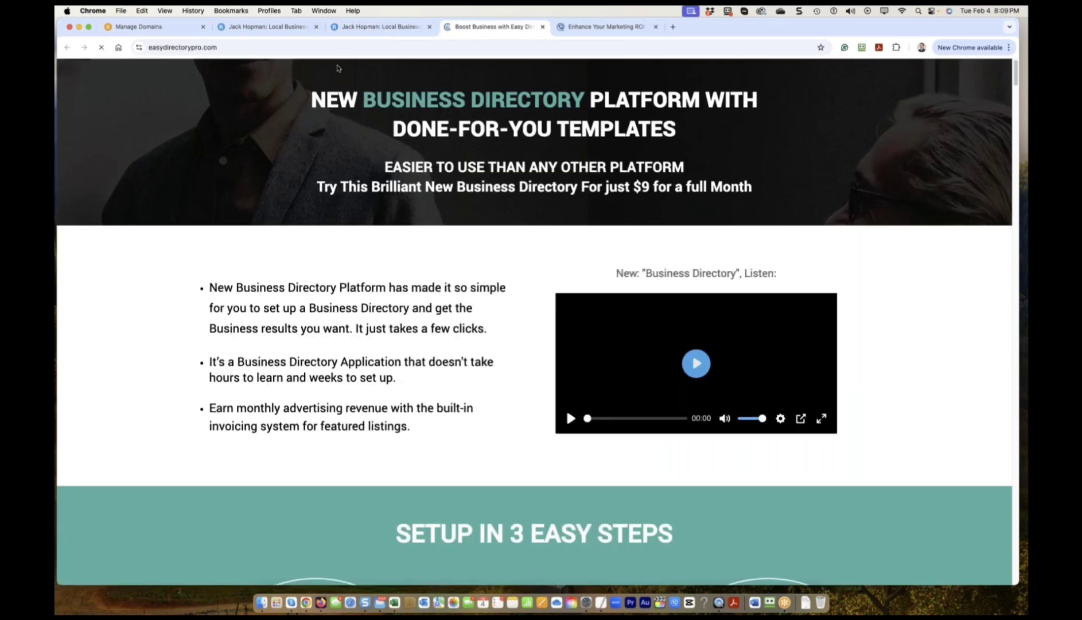
pyautogui.click(279, 27)
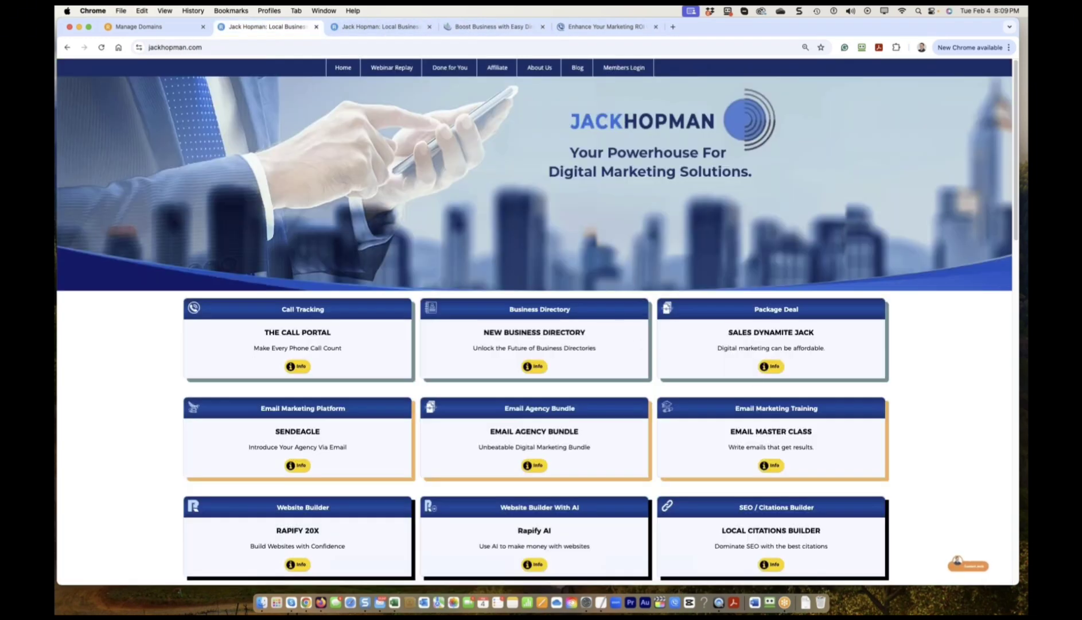
pyautogui.click(771, 367)
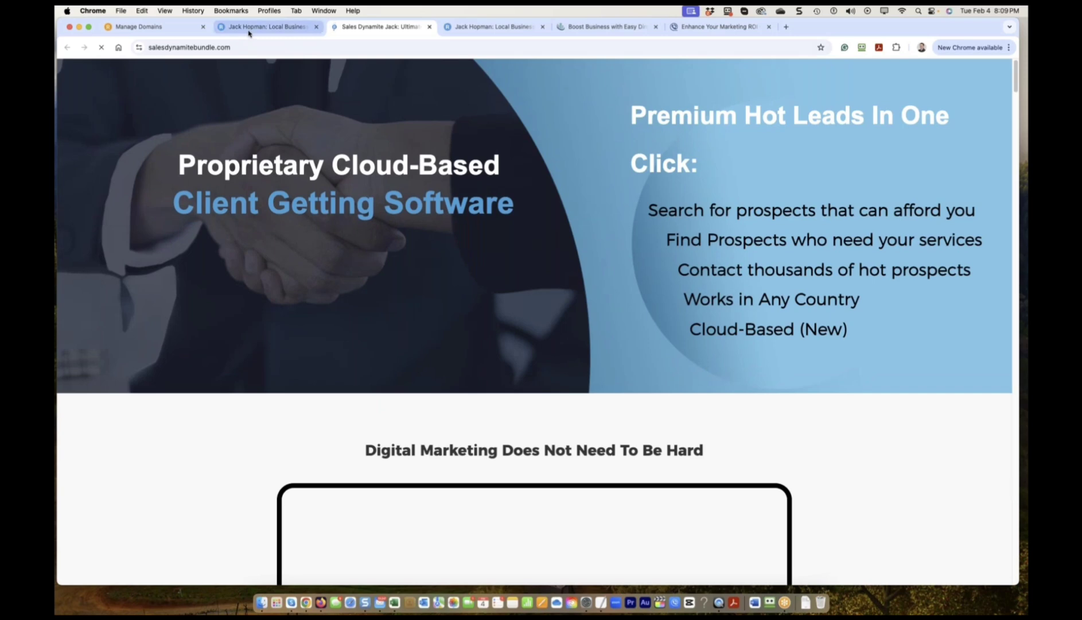
pyautogui.click(246, 27)
pyautogui.scroll(-2, 305, 377)
pyautogui.click(297, 413)
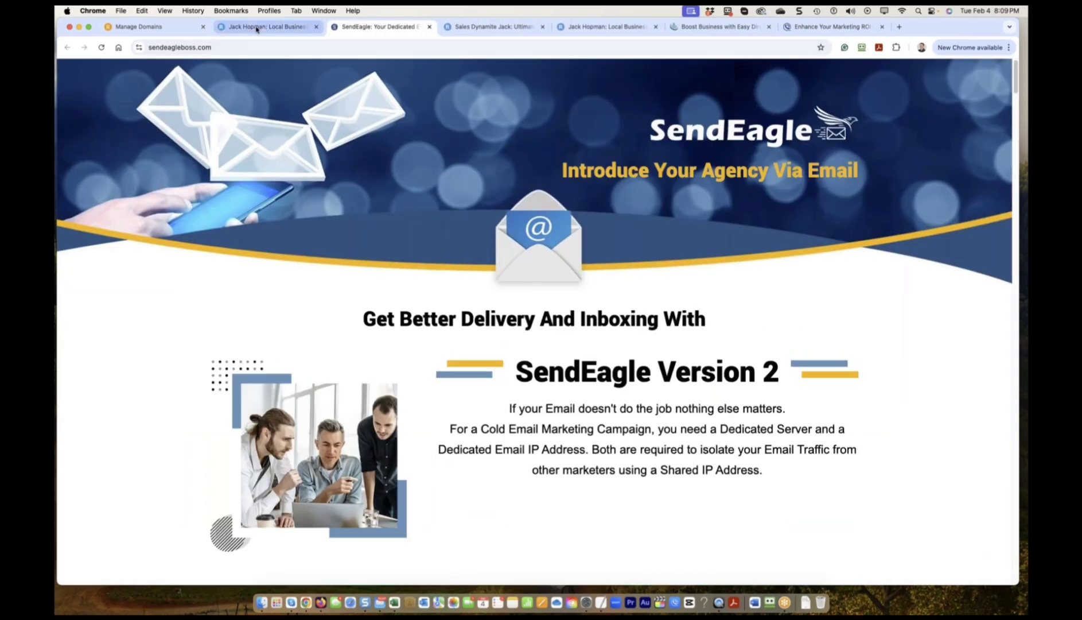
pyautogui.click(257, 28)
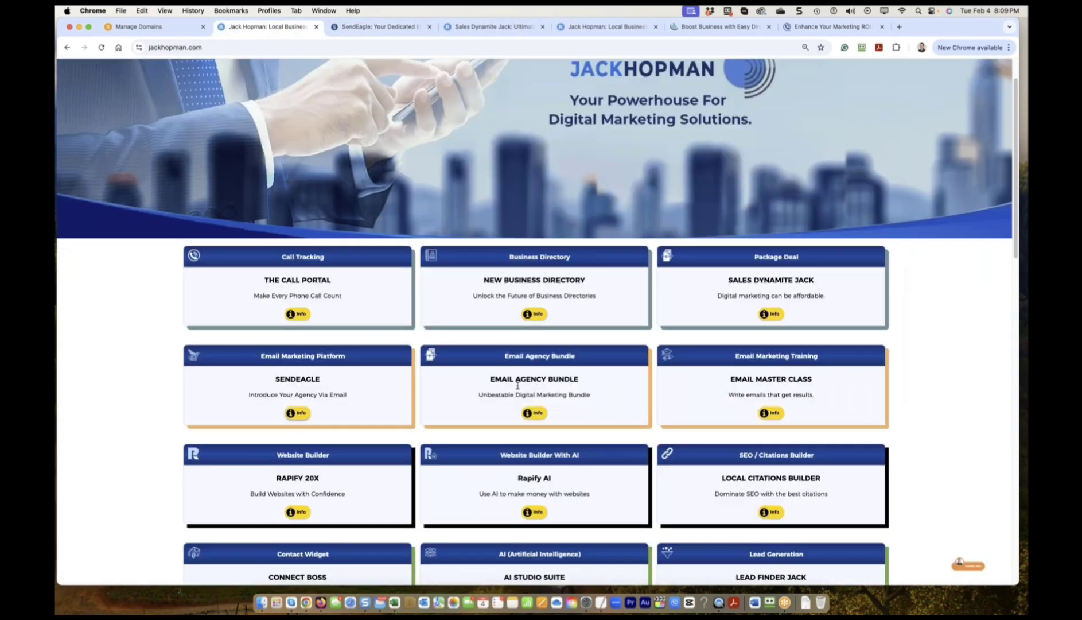
pyautogui.click(530, 413)
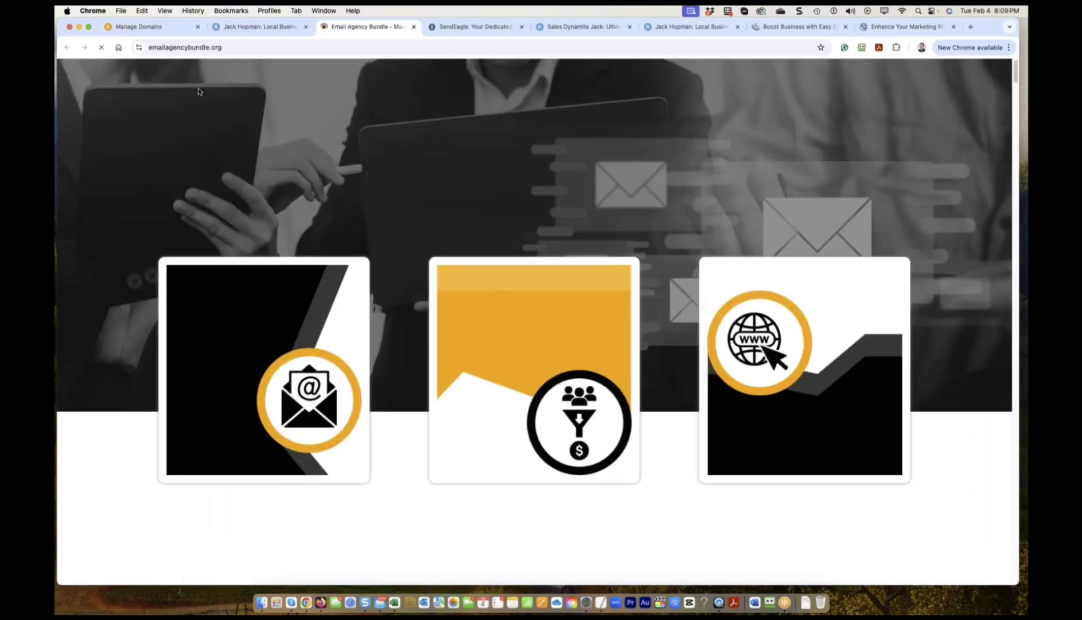
pyautogui.click(240, 31)
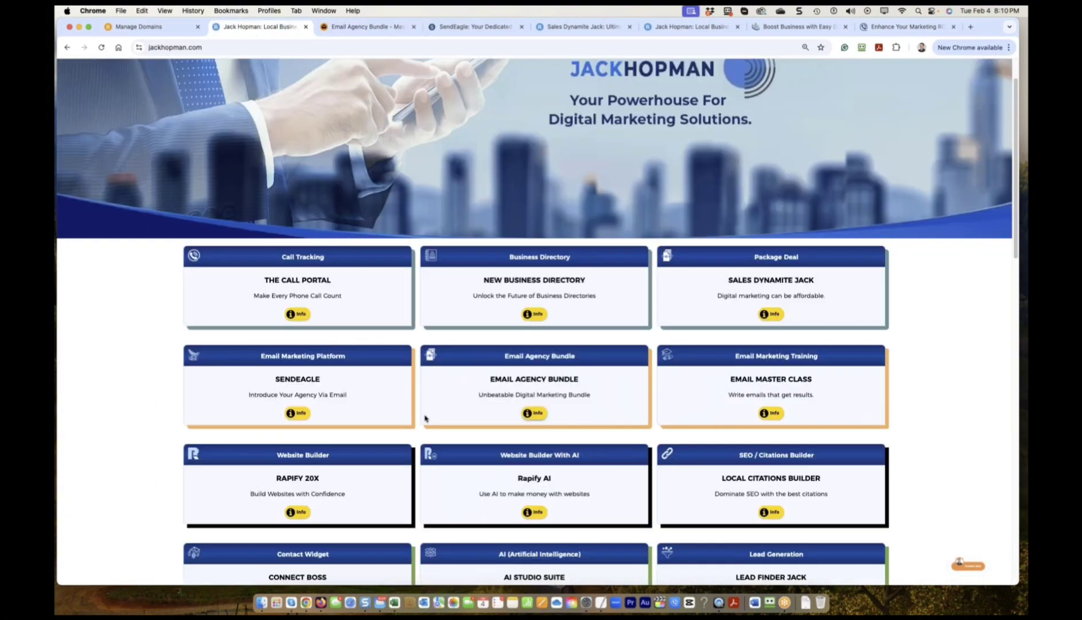
# Reopen The Call Portal, copy its thecallportal.com address, and return to Rapify's domains page.
pyautogui.scroll(-2, 424, 417)
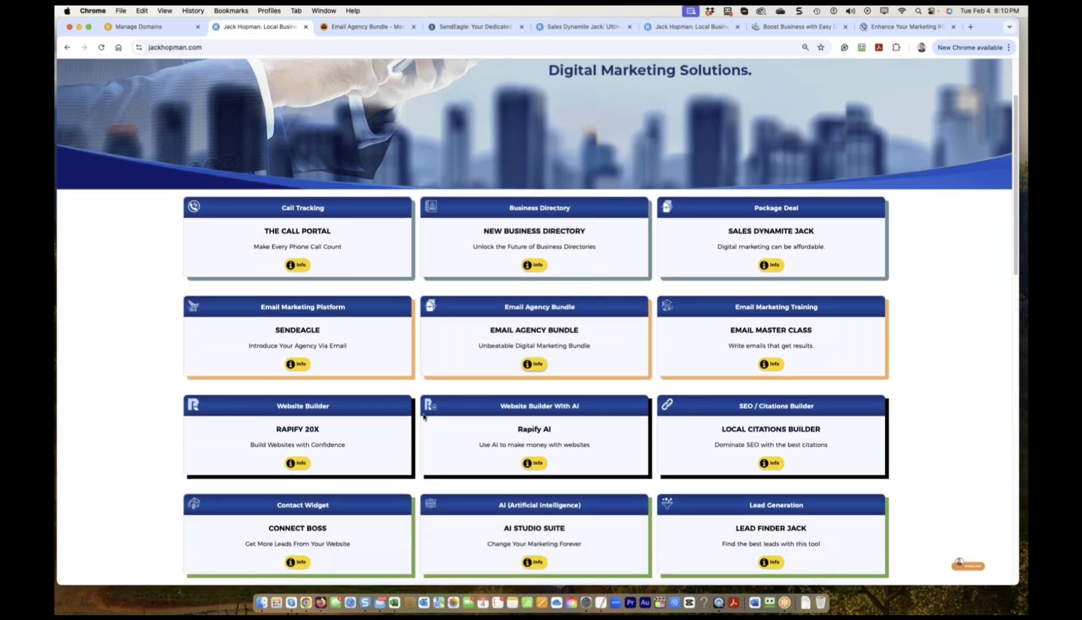
pyautogui.scroll(-8, 424, 417)
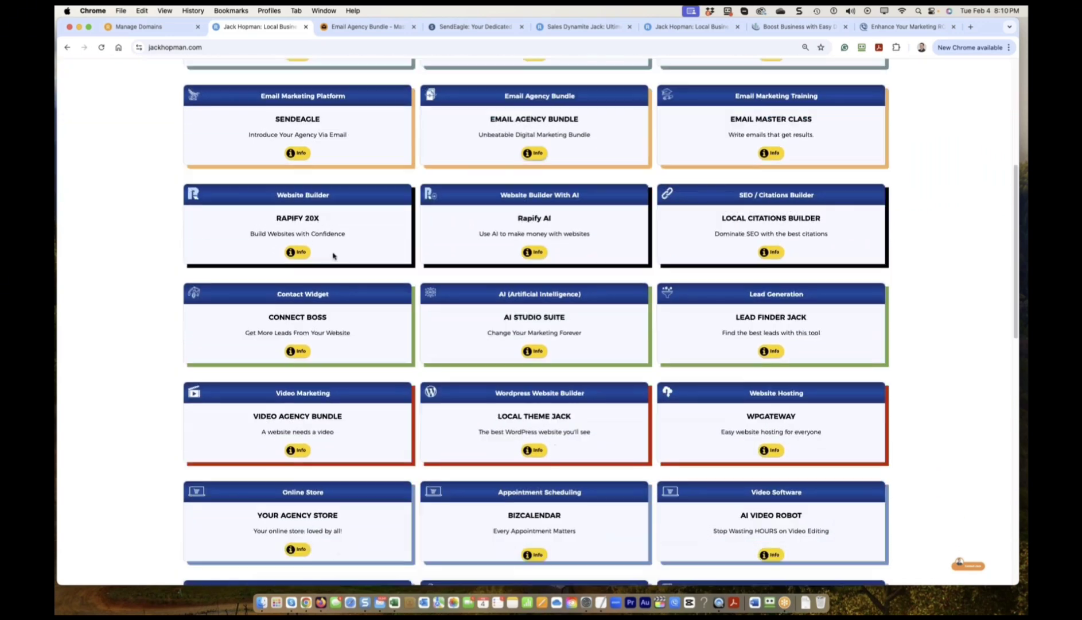
pyautogui.scroll(-5, 332, 287)
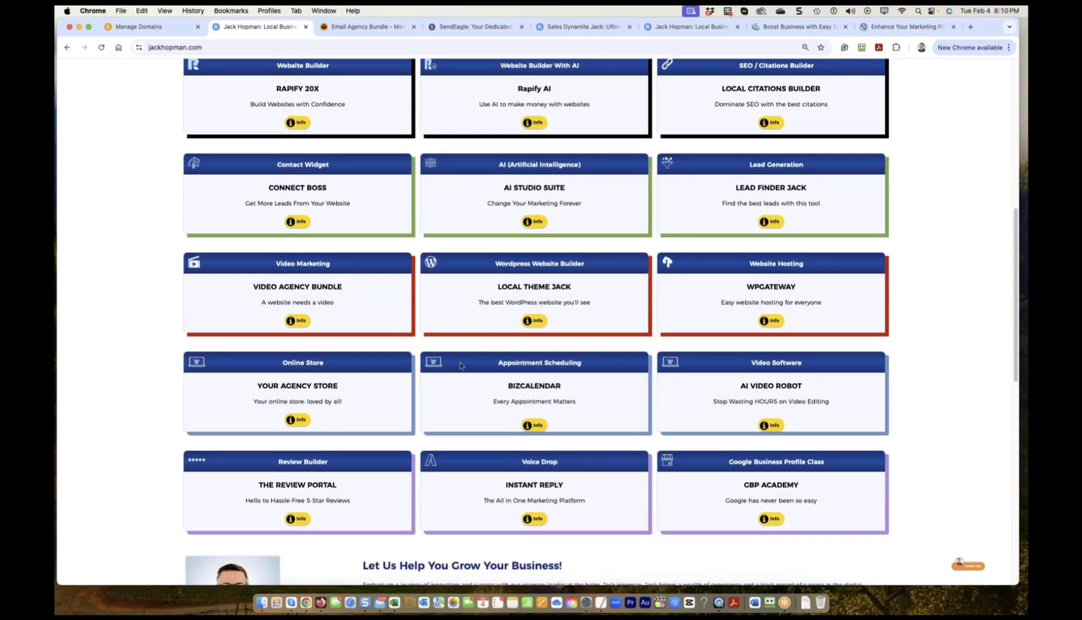
pyautogui.scroll(15, 459, 365)
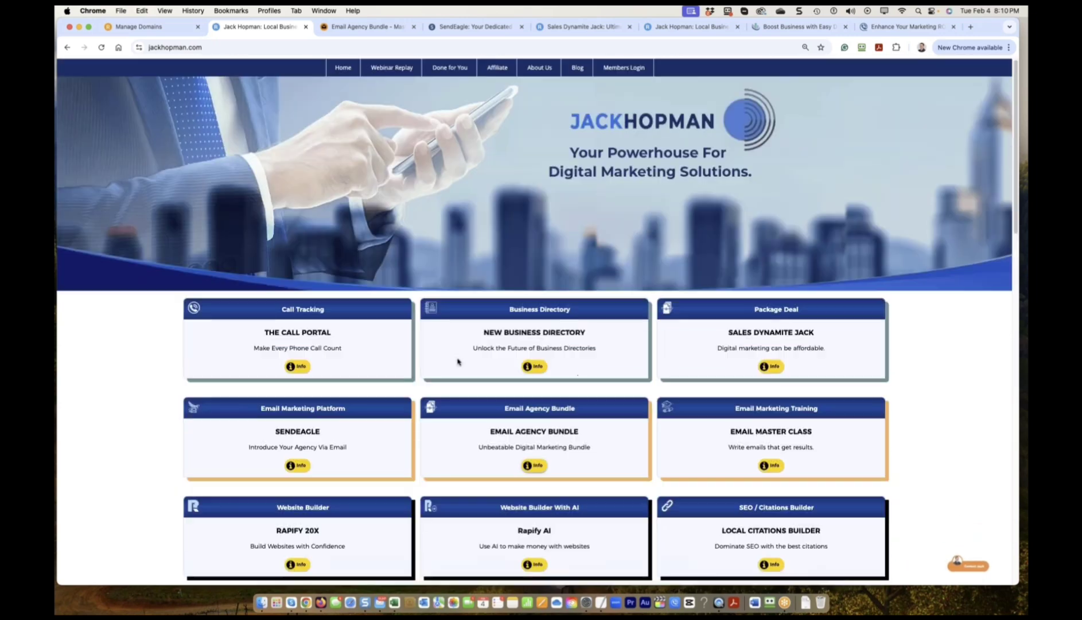
pyautogui.scroll(-1, 453, 360)
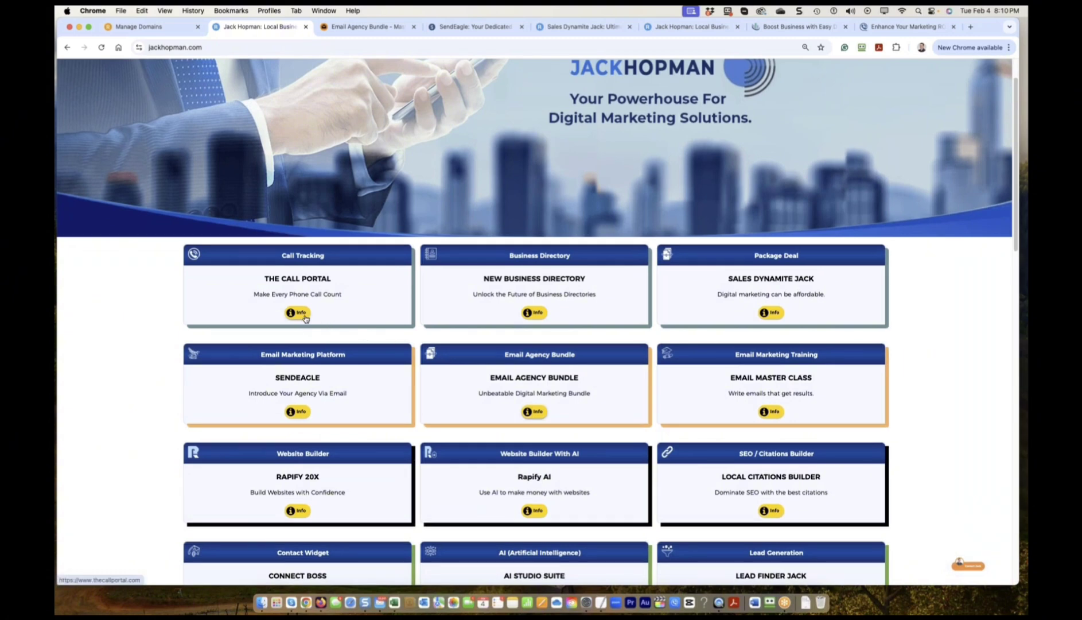
pyautogui.click(297, 313)
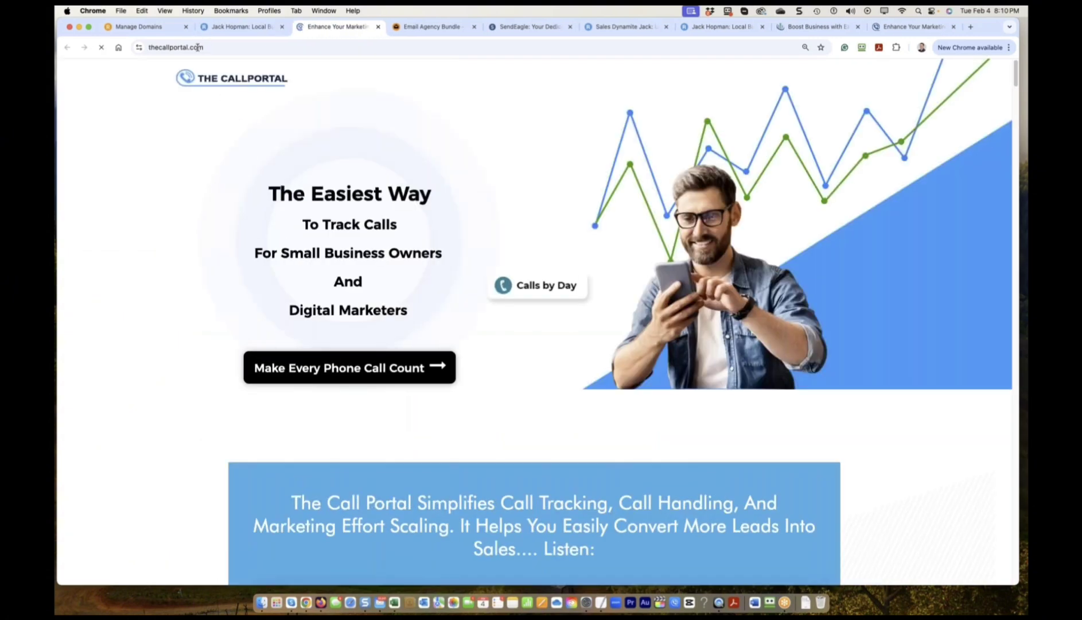
pyautogui.click(210, 45)
pyautogui.press('super+c')
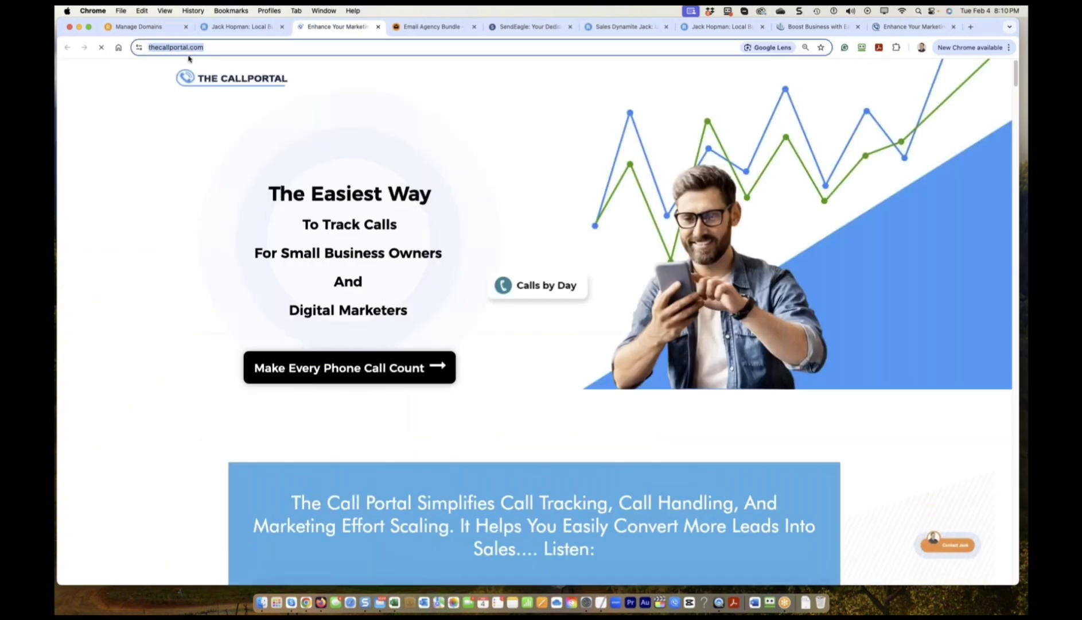
pyautogui.click(136, 28)
pyautogui.scroll(2, 166, 137)
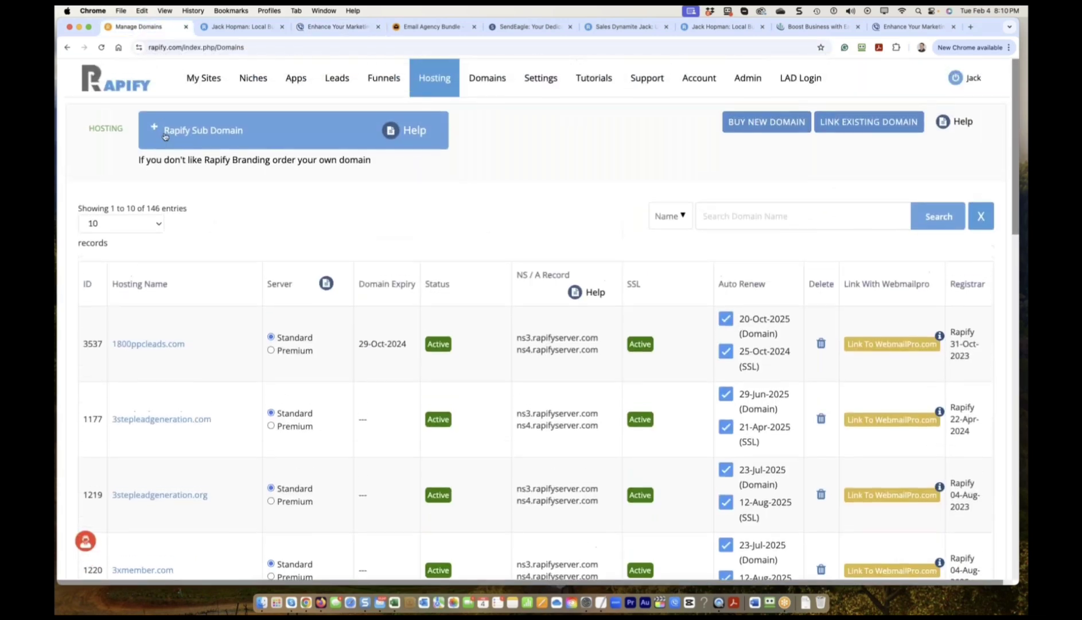
# Search My Sites for thecallportal.com and edit The Call Portal 2025 New.
pyautogui.click(202, 87)
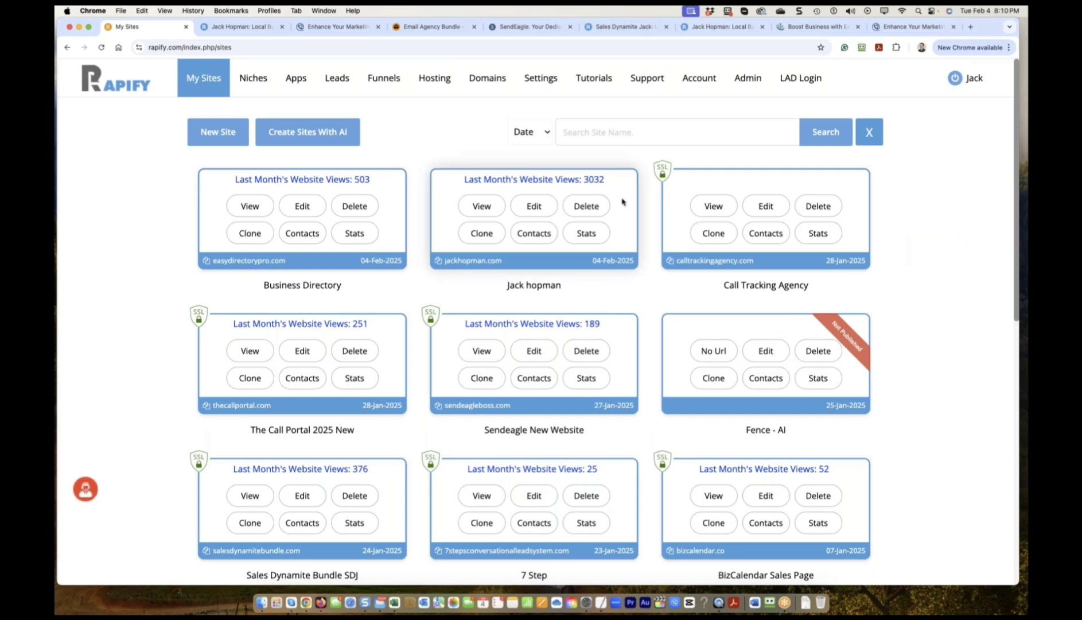
pyautogui.click(606, 132)
pyautogui.press('super+v')
pyautogui.click(825, 132)
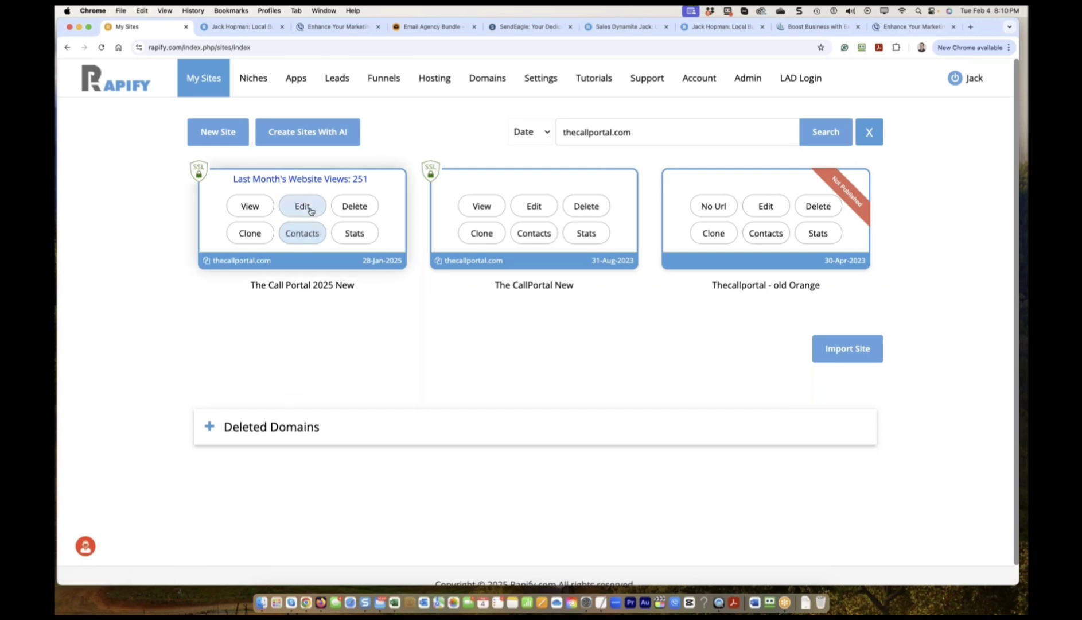
pyautogui.click(309, 209)
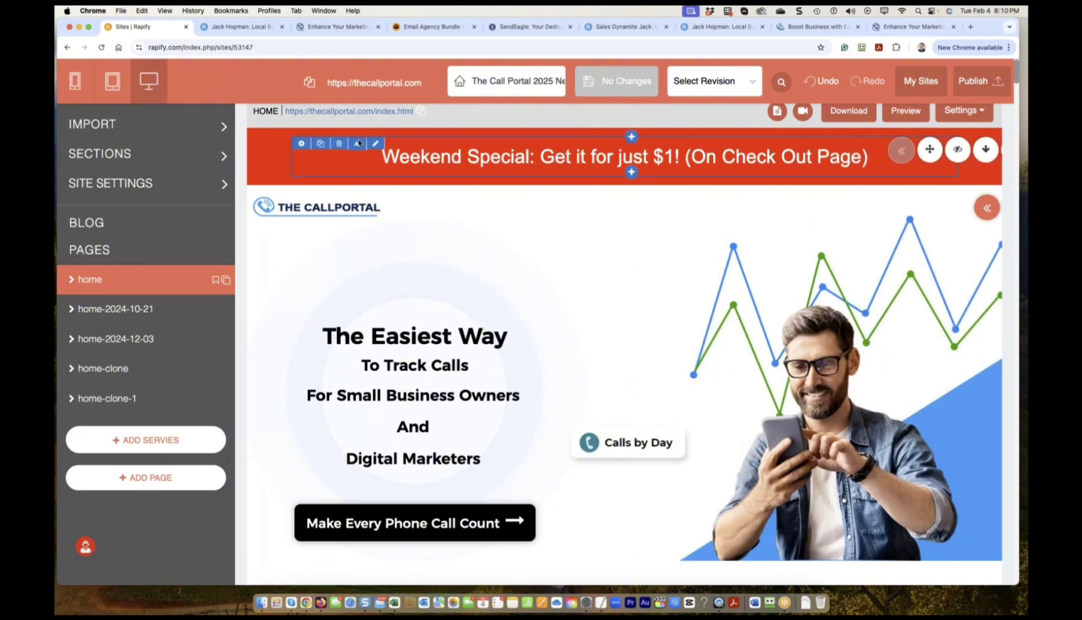
# Check the live Call Portal site, then view the Make Every Phone Call Count button's style options.
pyautogui.click(356, 111)
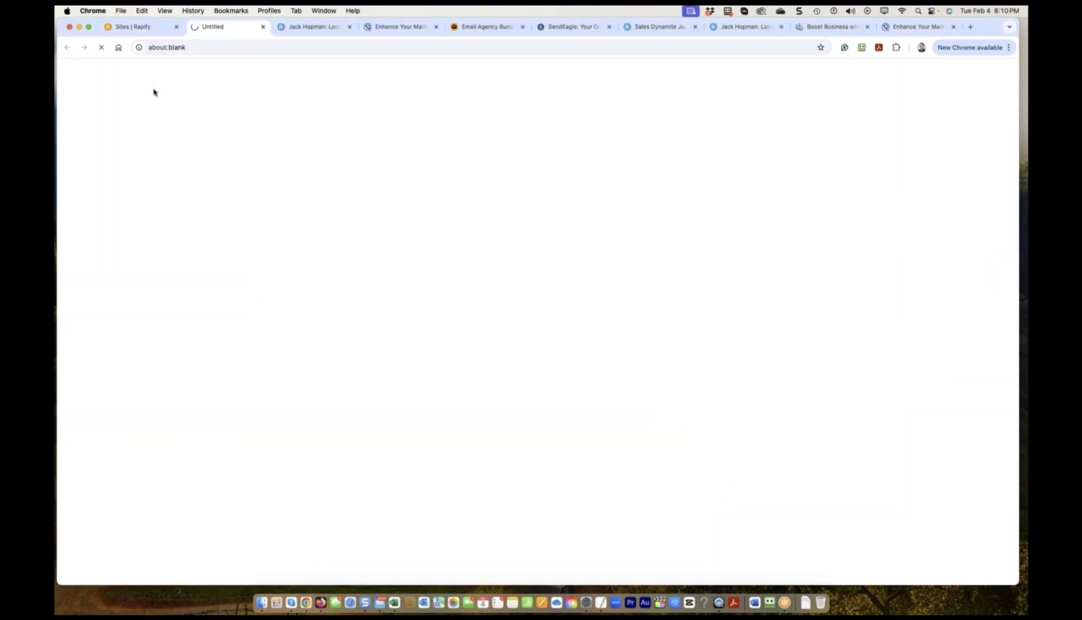
pyautogui.click(136, 28)
pyautogui.scroll(-3, 438, 341)
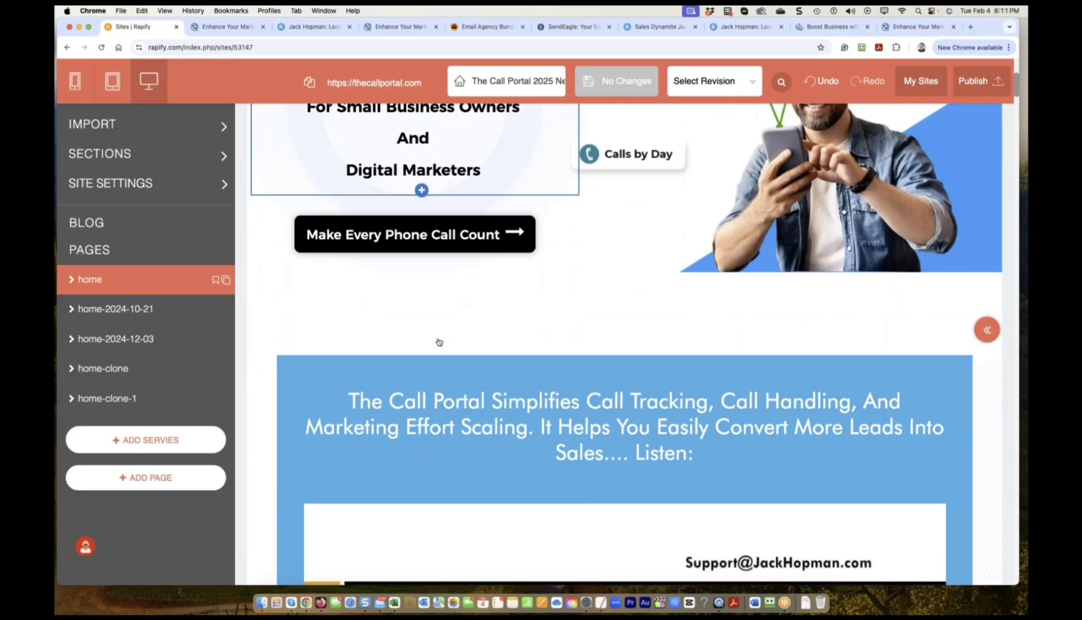
pyautogui.click(407, 236)
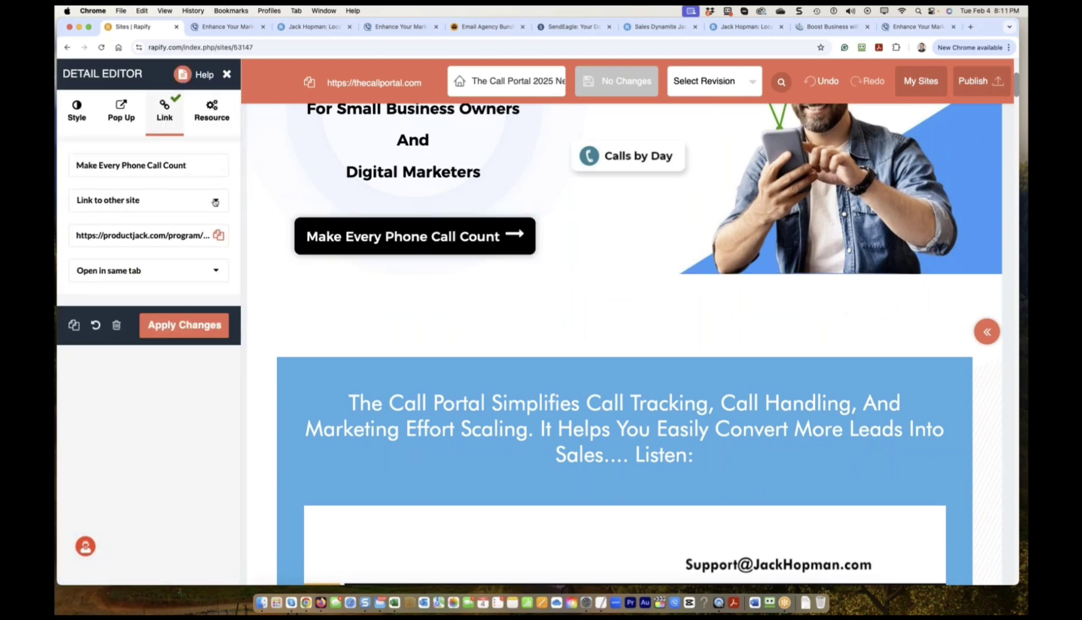
pyautogui.scroll(2, 310, 247)
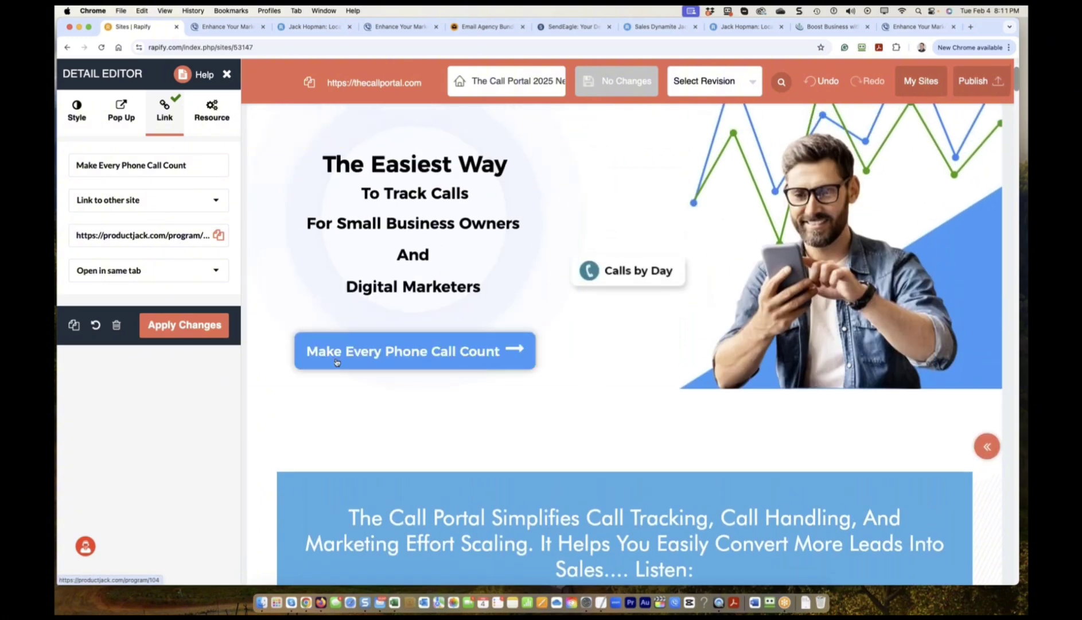
pyautogui.click(78, 113)
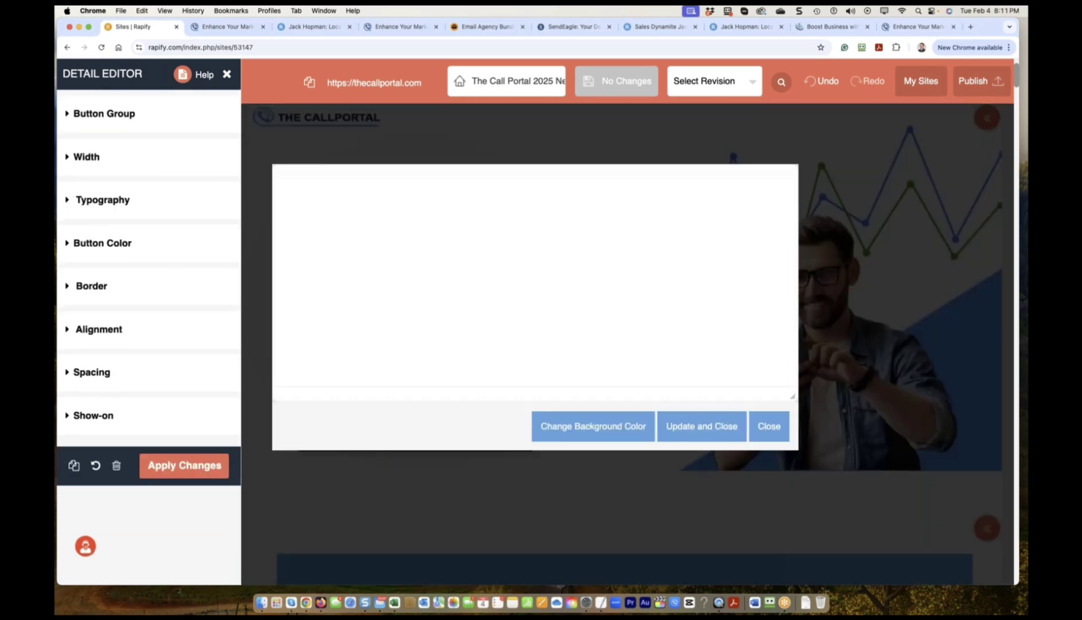
# Inspect The Easiest Way heading text, close it unchanged, and close the Detail Editor.
pyautogui.click(337, 228)
pyautogui.click(490, 247)
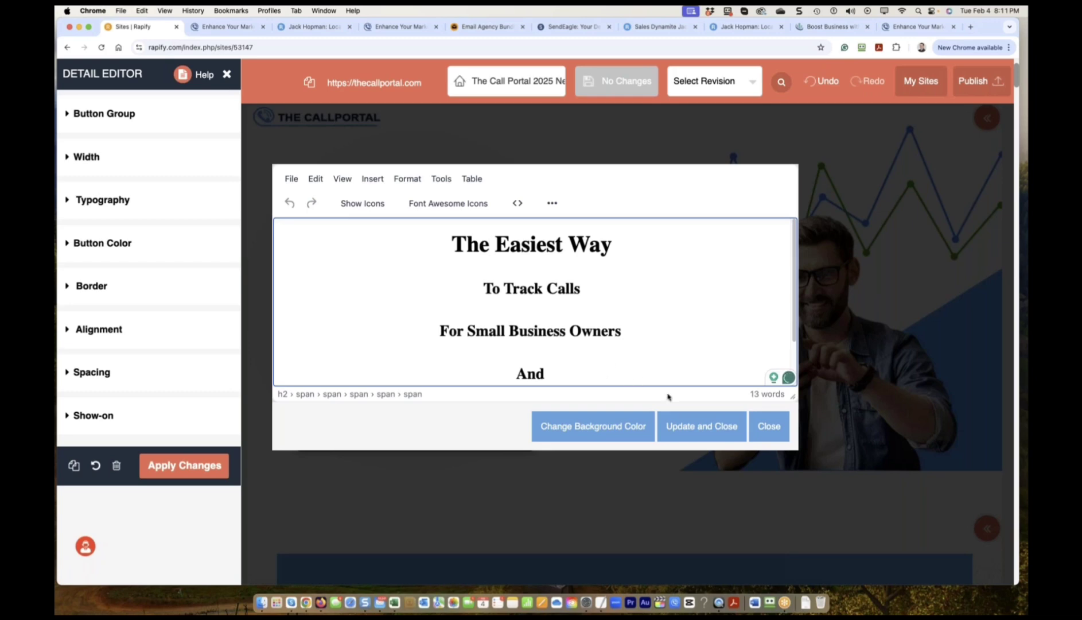
pyautogui.click(780, 425)
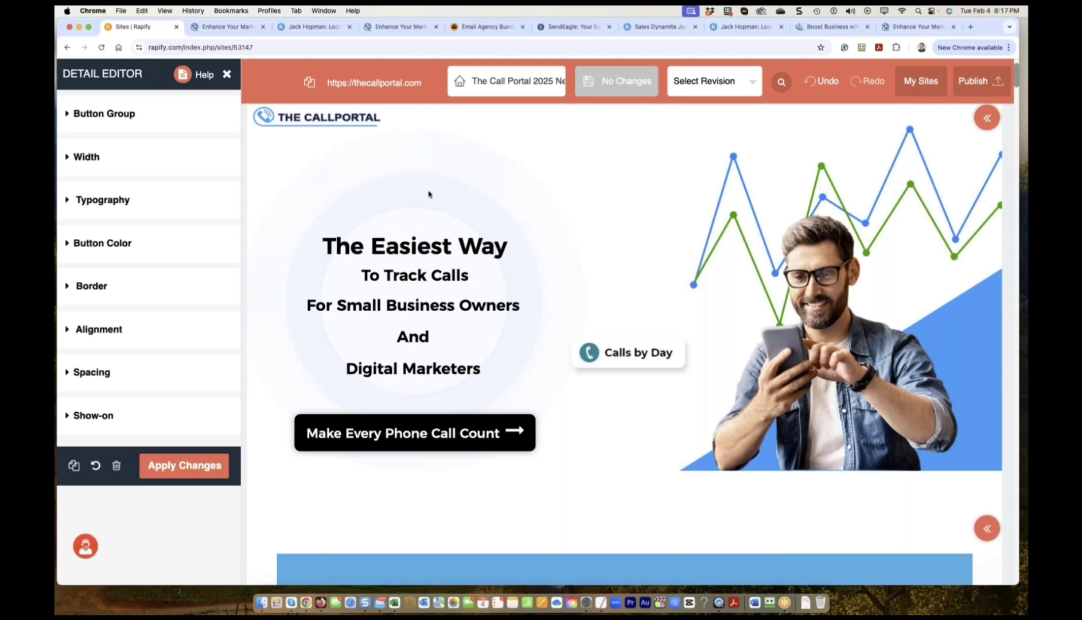
pyautogui.click(227, 74)
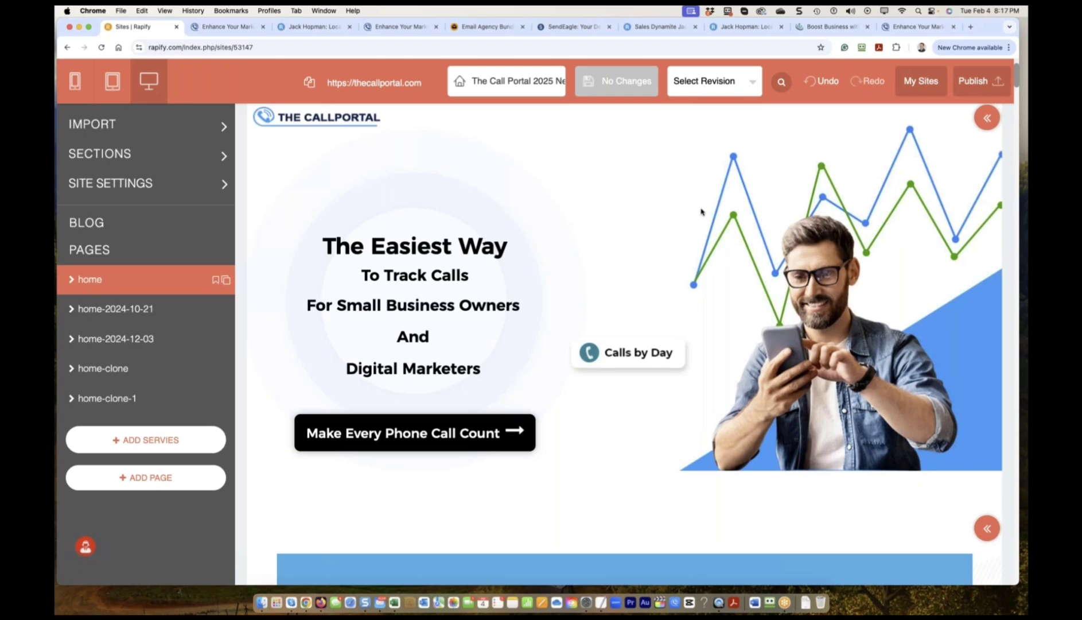
# Return from the site editor to the unfiltered My Sites dashboard.
pyautogui.click(929, 93)
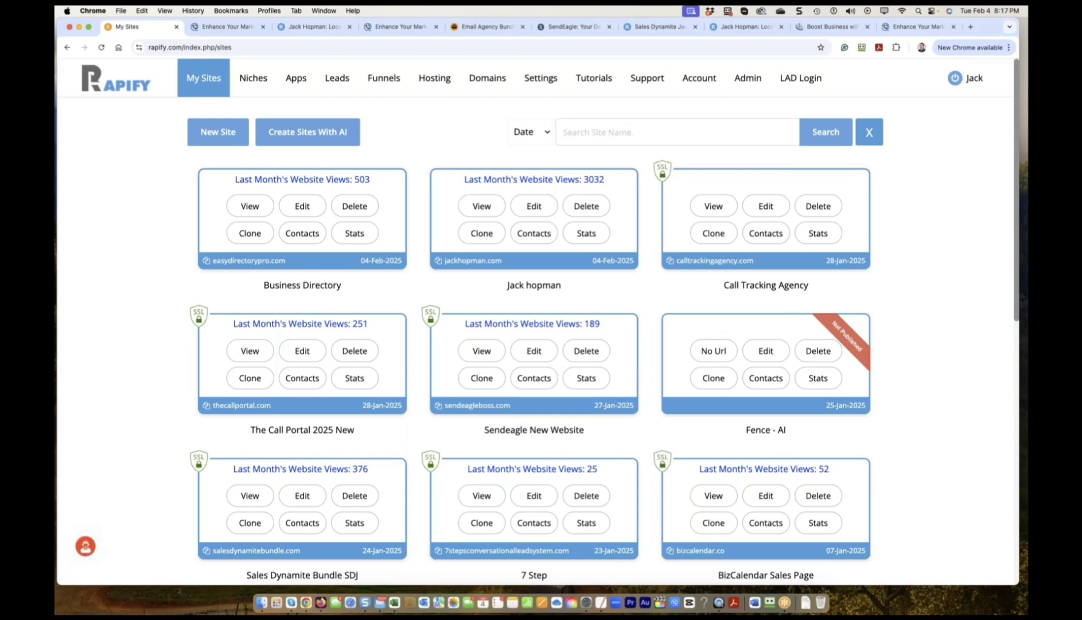
# Search the niches for 'roof' and preview the Roofer template's demo site.
pyautogui.click(253, 88)
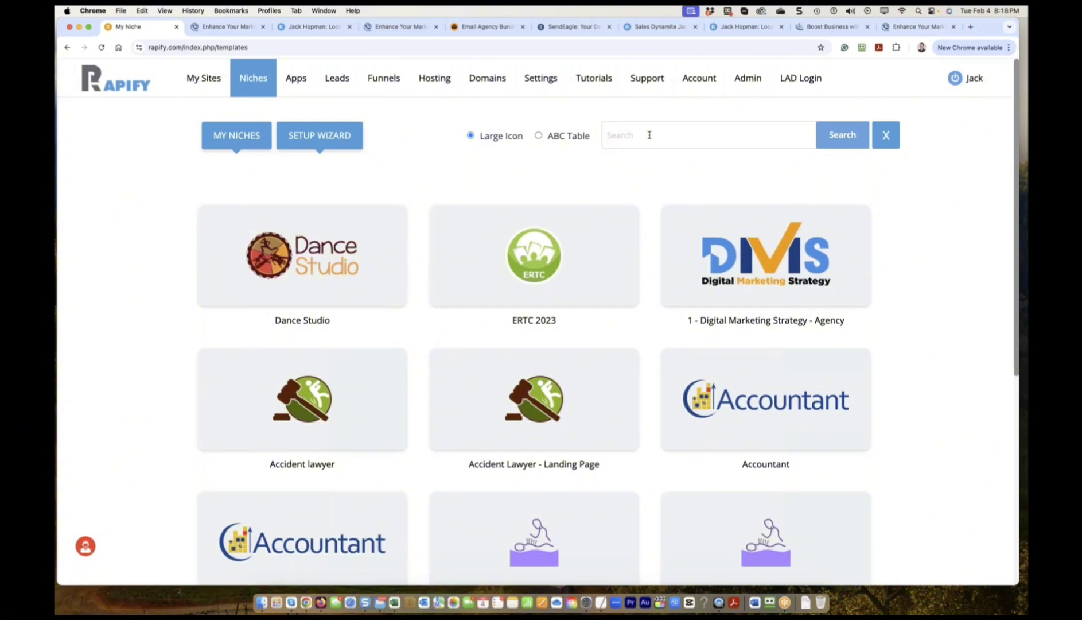
pyautogui.write('roof')
pyautogui.click(849, 137)
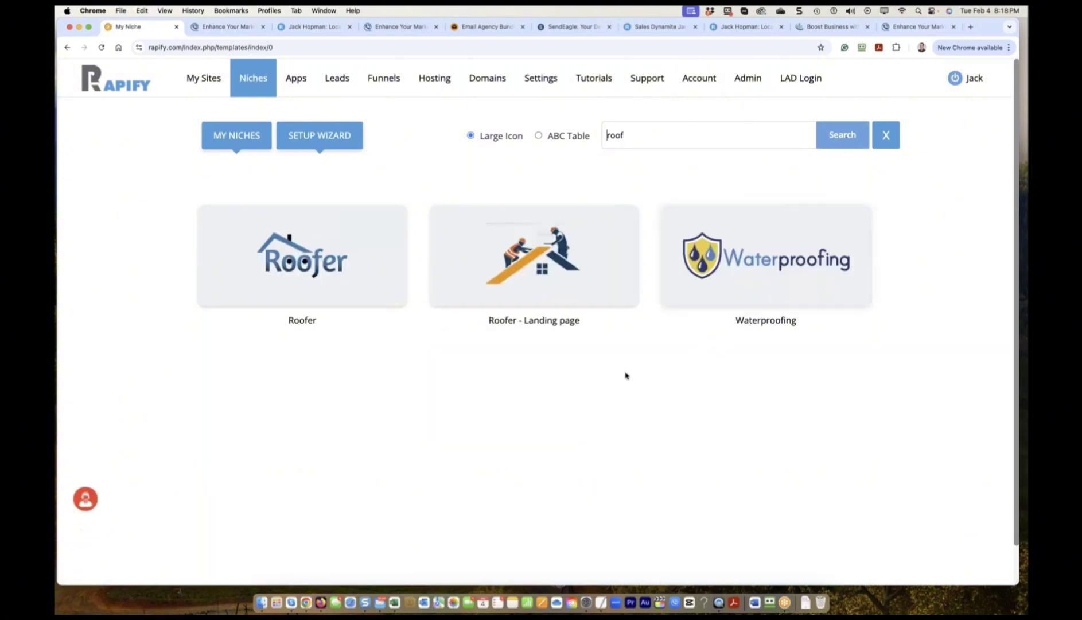
pyautogui.moveTo(326, 290)
pyautogui.click(282, 254)
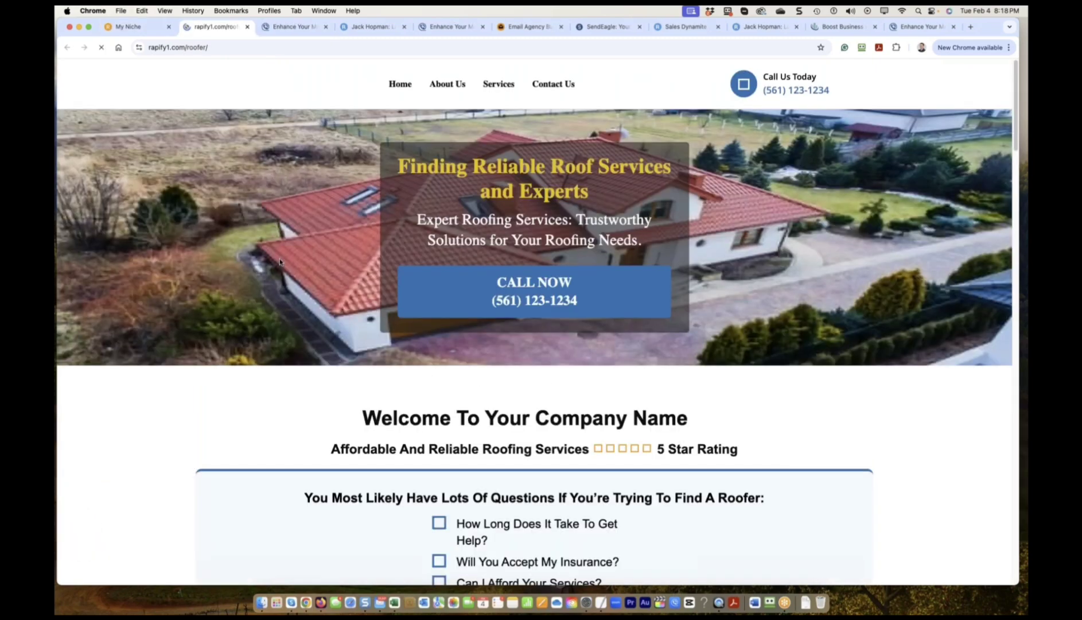
pyautogui.scroll(-5, 310, 284)
# Back in the niche results, choose the Roofer niche and confirm using it.
pyautogui.scroll(5, 312, 286)
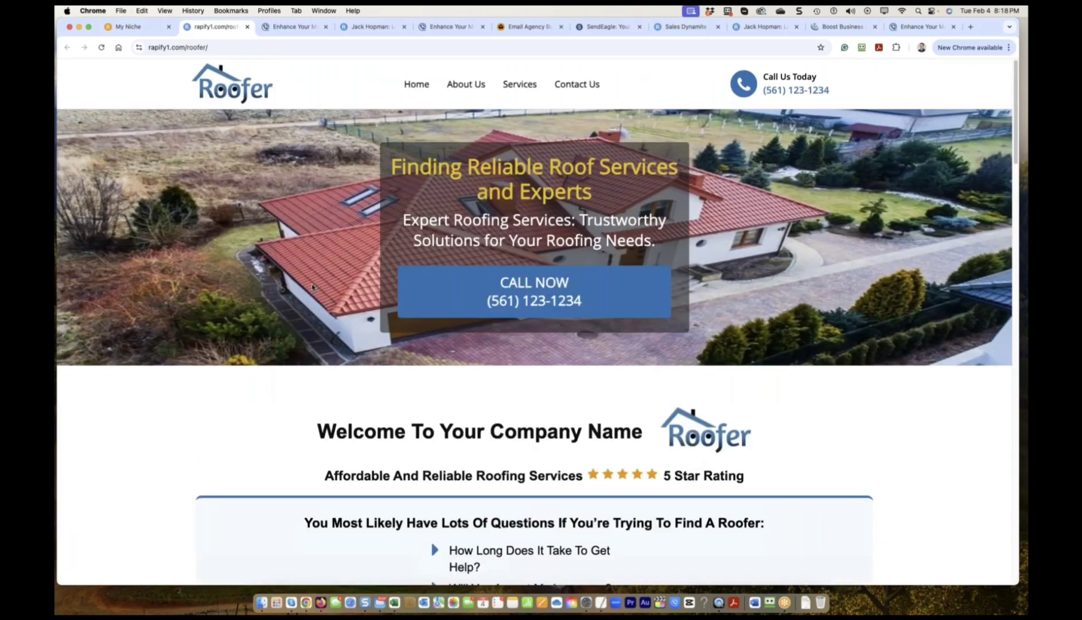
pyautogui.scroll(-8, 313, 287)
pyautogui.scroll(3, 430, 231)
pyautogui.hotkey('ctrl', 'shift', 'Tab')
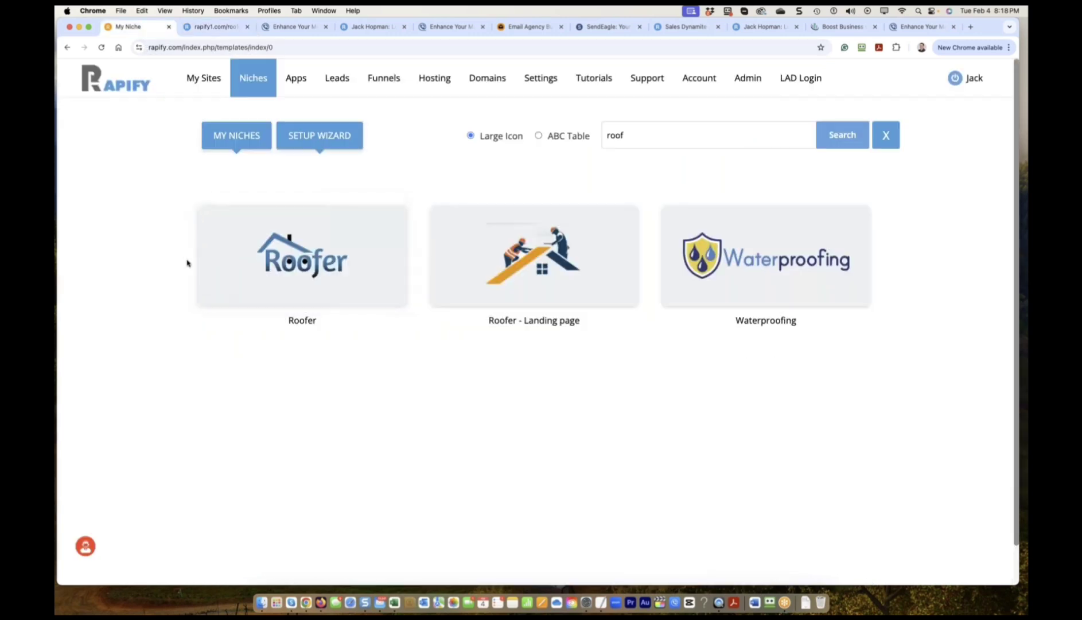
pyautogui.moveTo(336, 268)
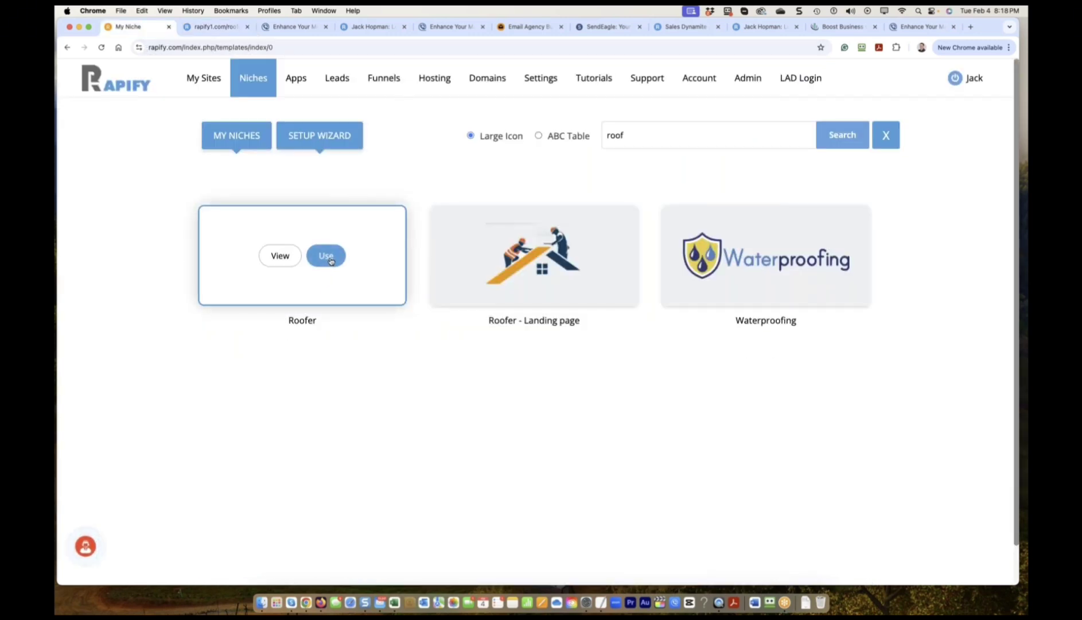
pyautogui.click(331, 261)
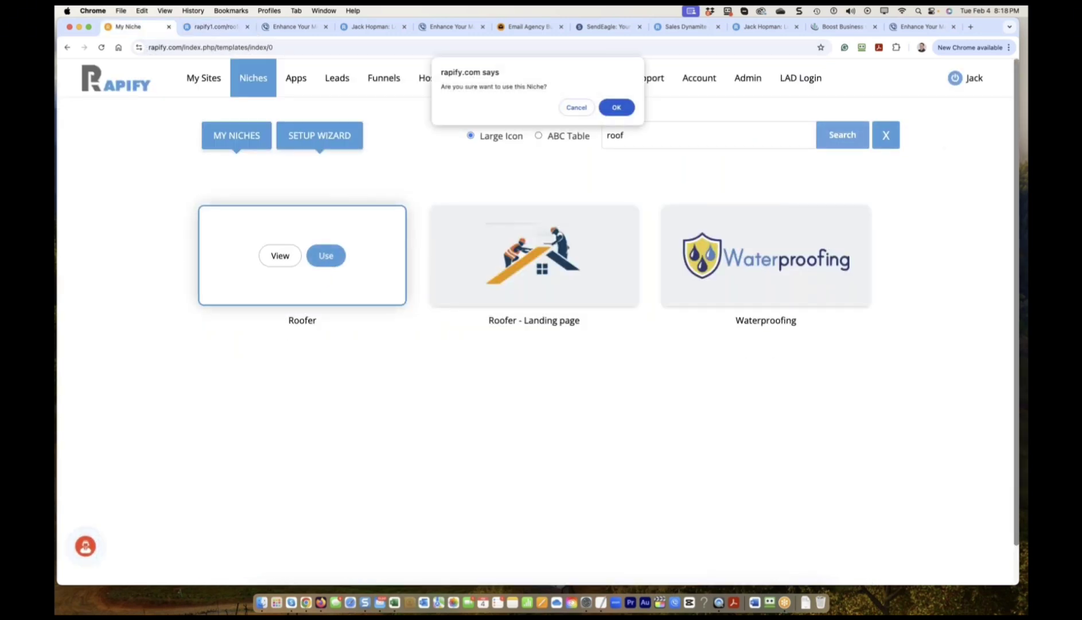
pyautogui.click(616, 108)
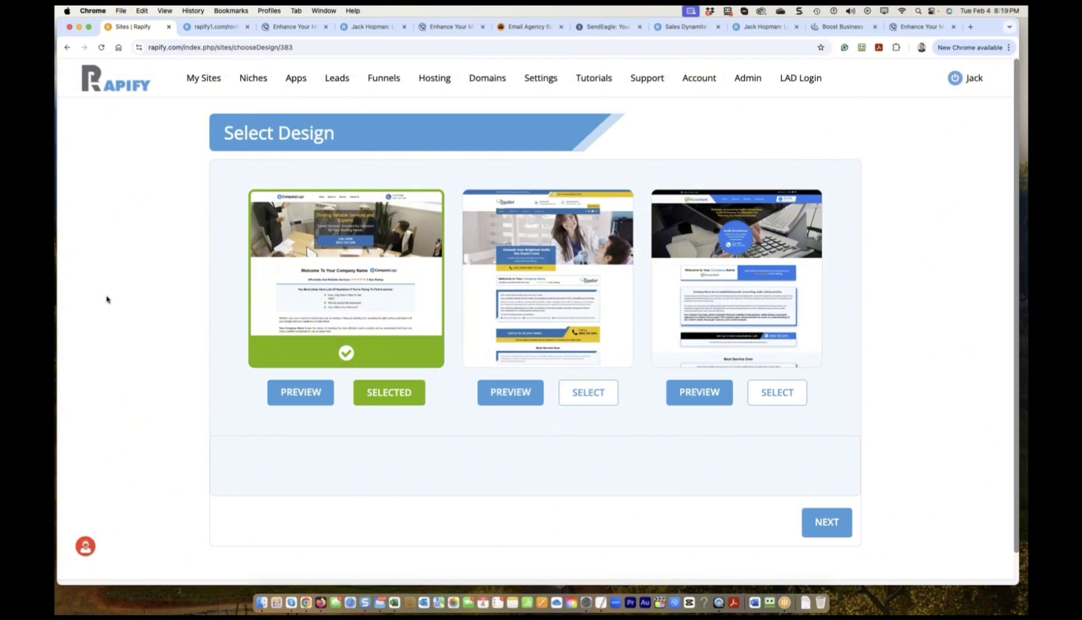
# Preview the roofing, dentist and accounting designs one after another.
pyautogui.click(300, 404)
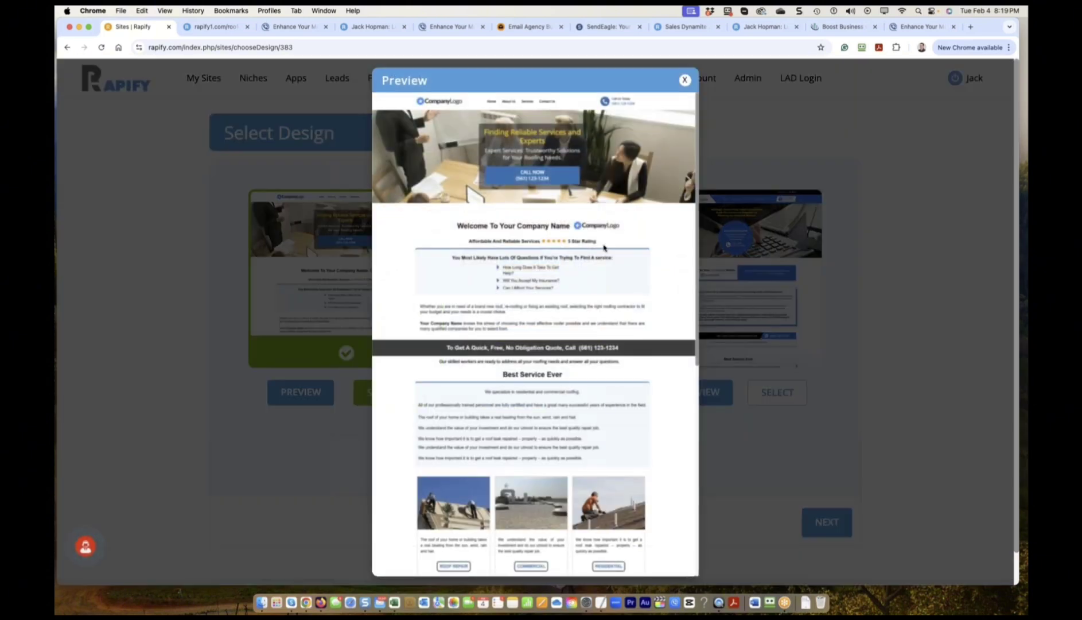
pyautogui.scroll(-2, 601, 259)
pyautogui.scroll(-5, 601, 259)
pyautogui.scroll(6, 628, 246)
pyautogui.click(685, 80)
pyautogui.click(500, 392)
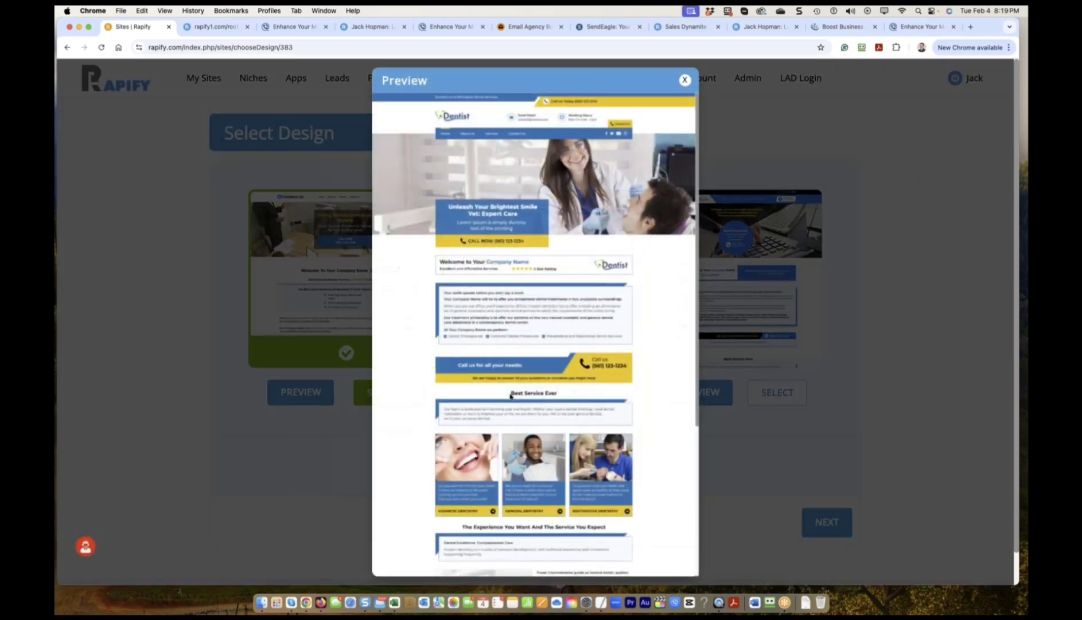
pyautogui.scroll(5, 624, 235)
pyautogui.click(686, 80)
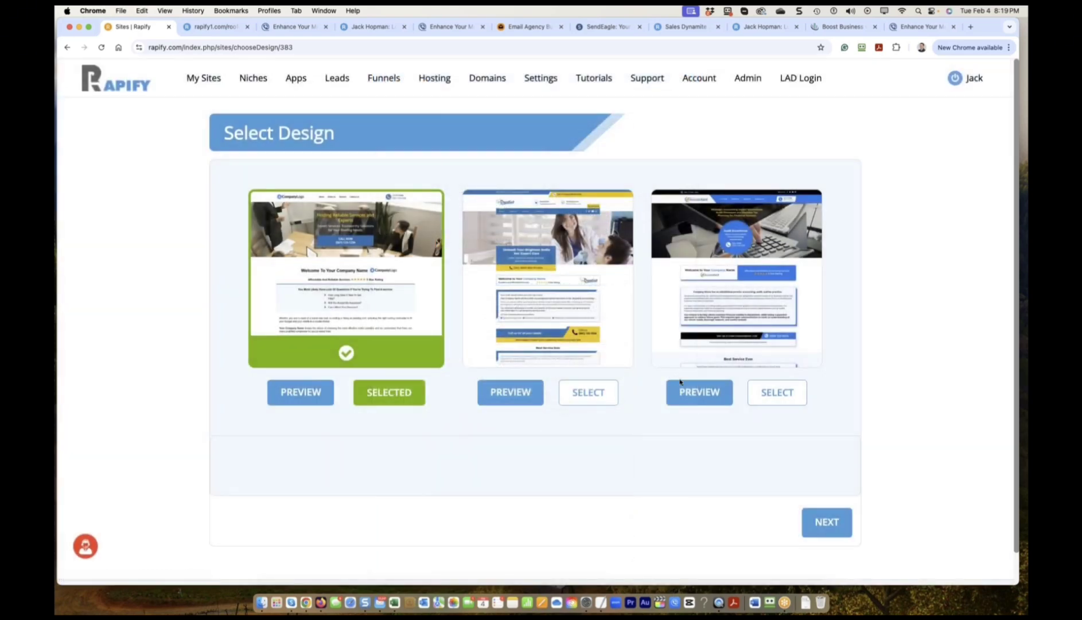
pyautogui.click(699, 392)
pyautogui.scroll(-5, 543, 310)
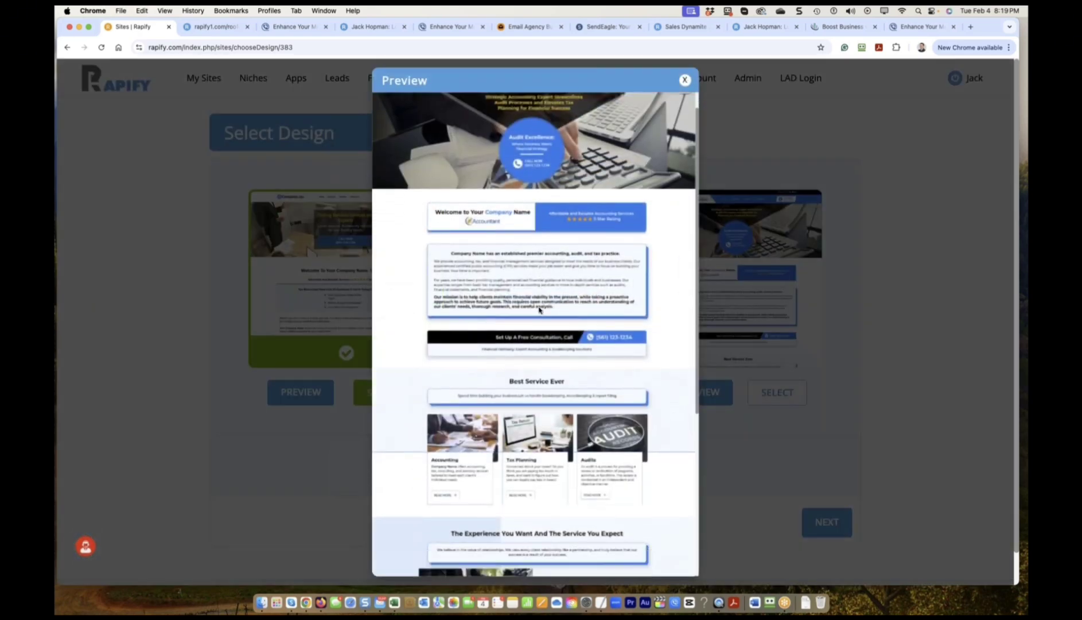
pyautogui.scroll(-2, 529, 332)
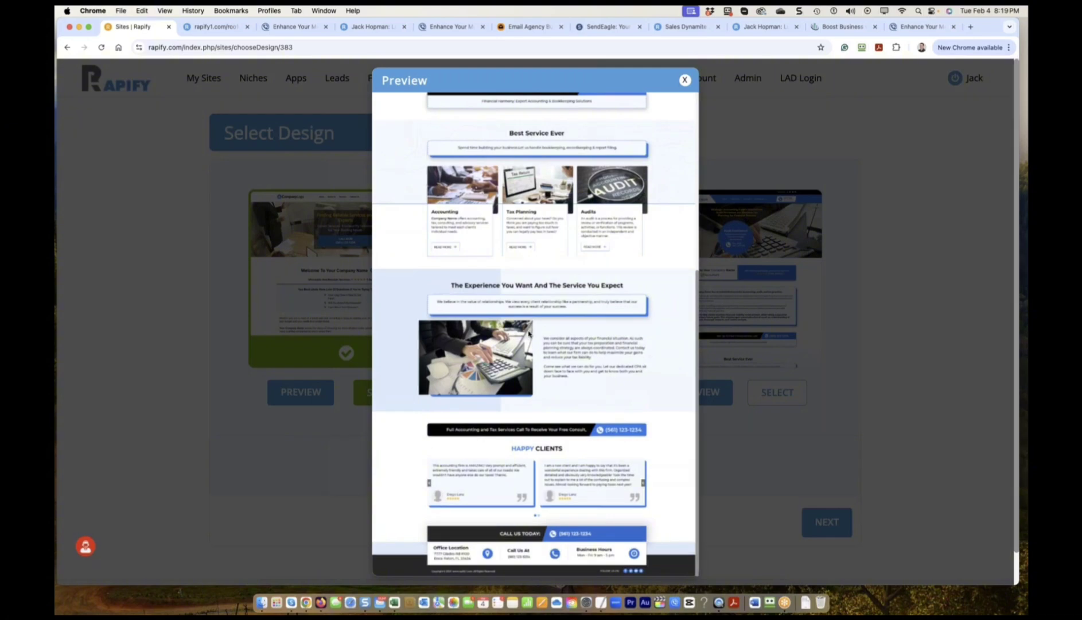
pyautogui.click(684, 81)
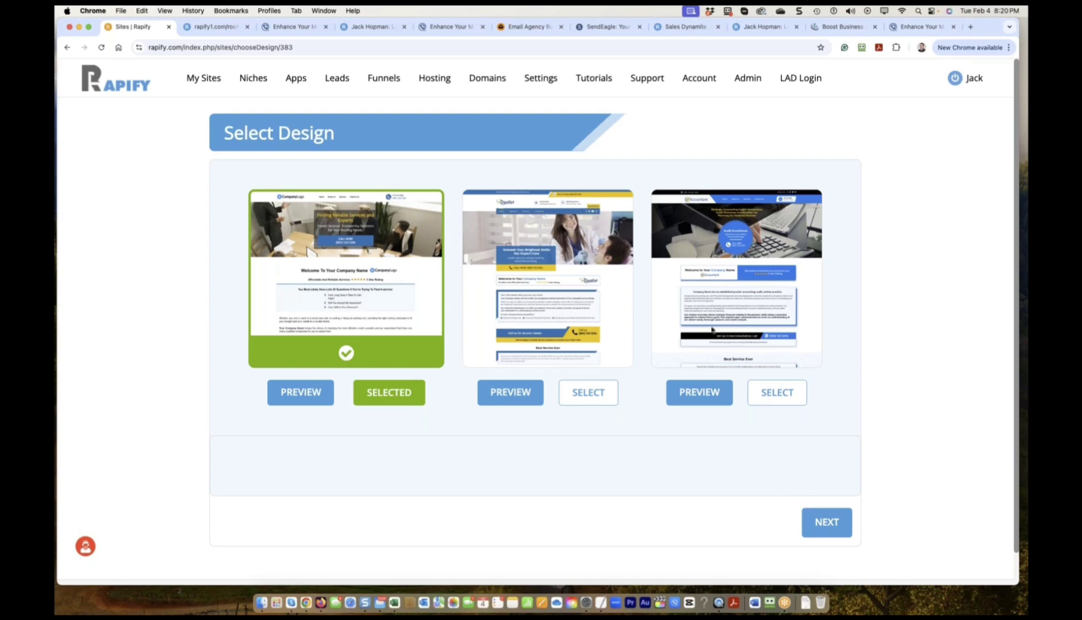
# Review the roofing, dentist and accountant design previews a second time.
pyautogui.click(307, 402)
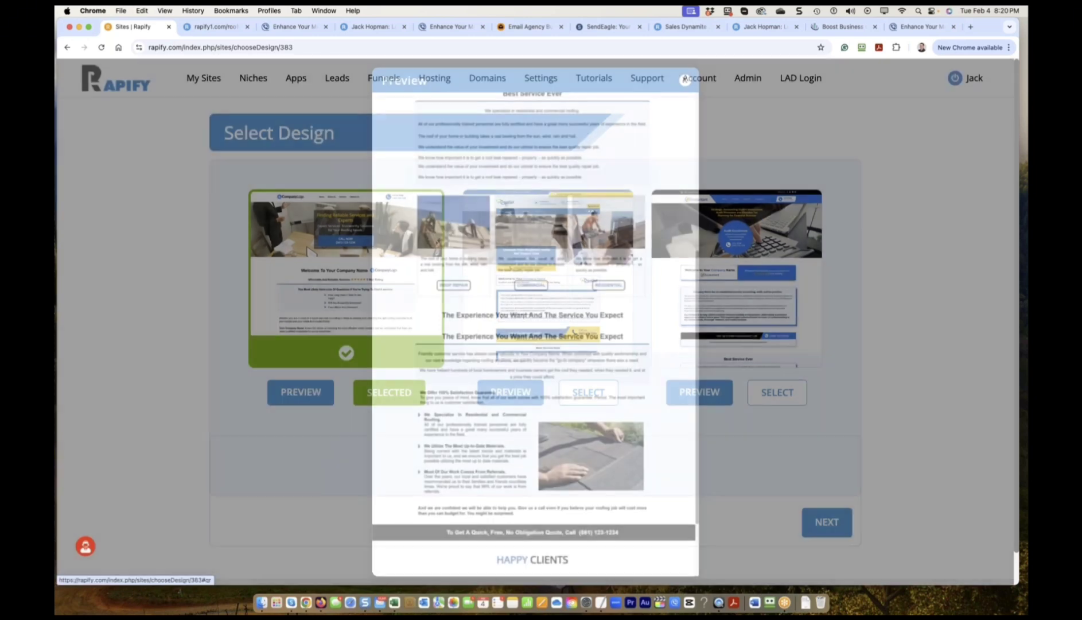
pyautogui.scroll(5, 503, 304)
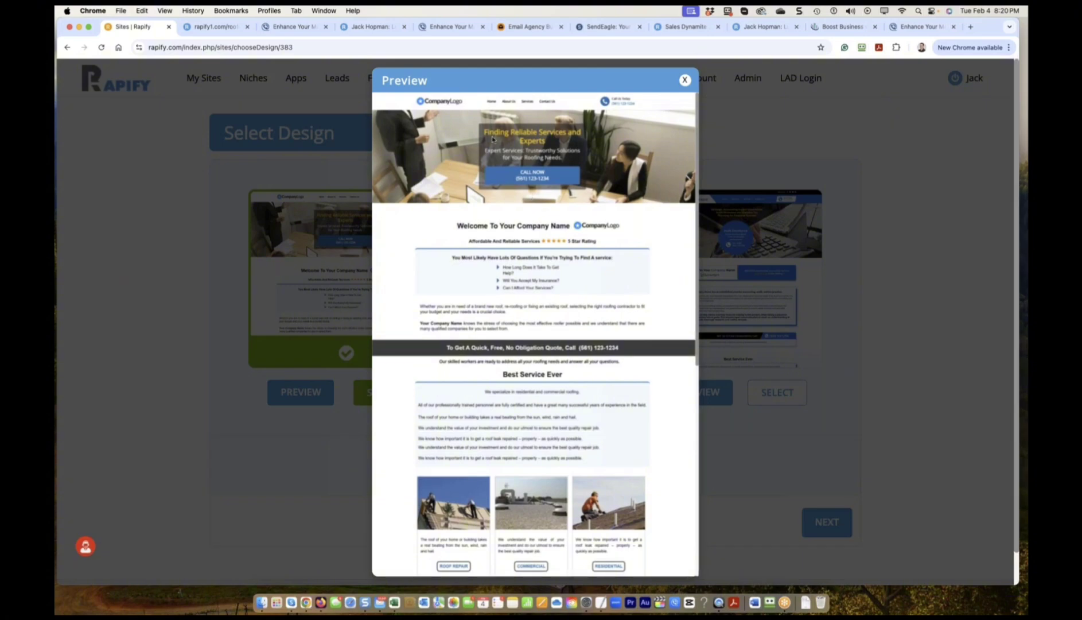
pyautogui.scroll(-2, 448, 448)
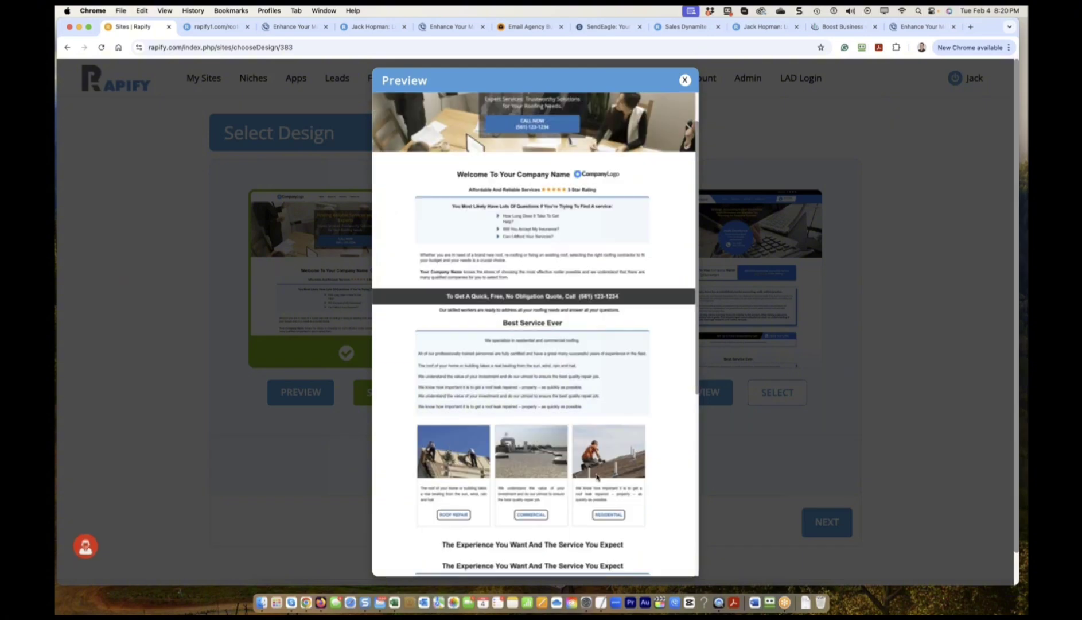
pyautogui.click(685, 80)
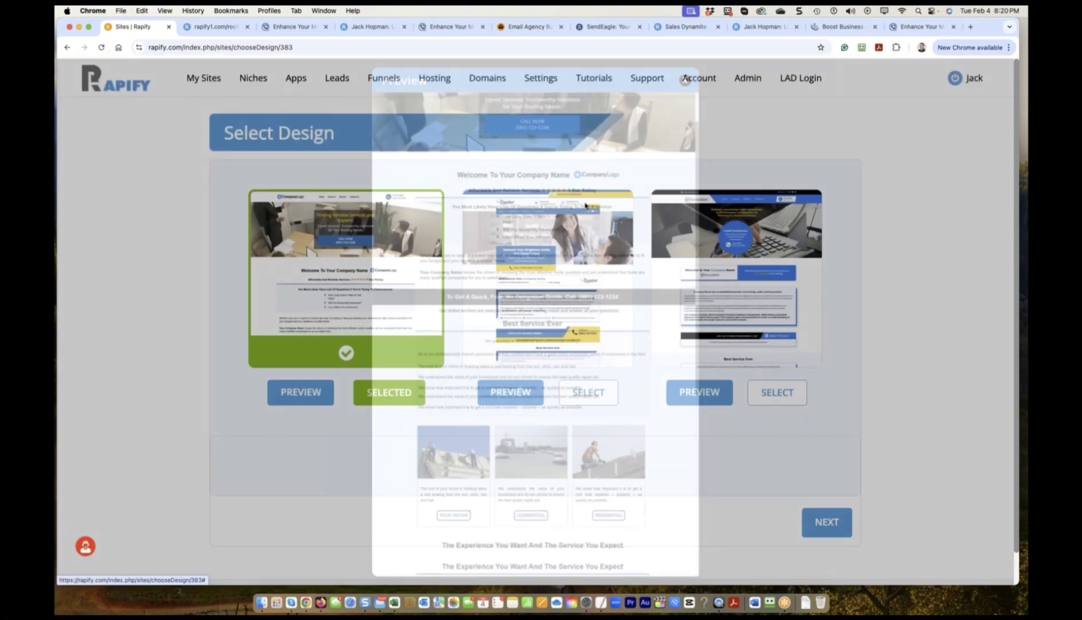
pyautogui.click(511, 392)
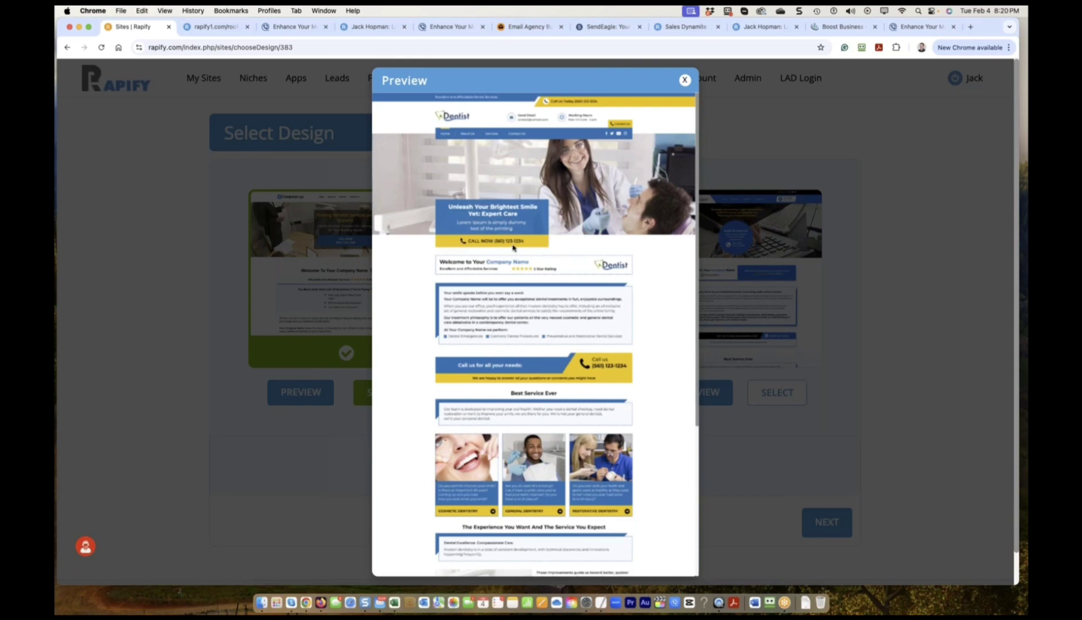
pyautogui.scroll(-5, 563, 273)
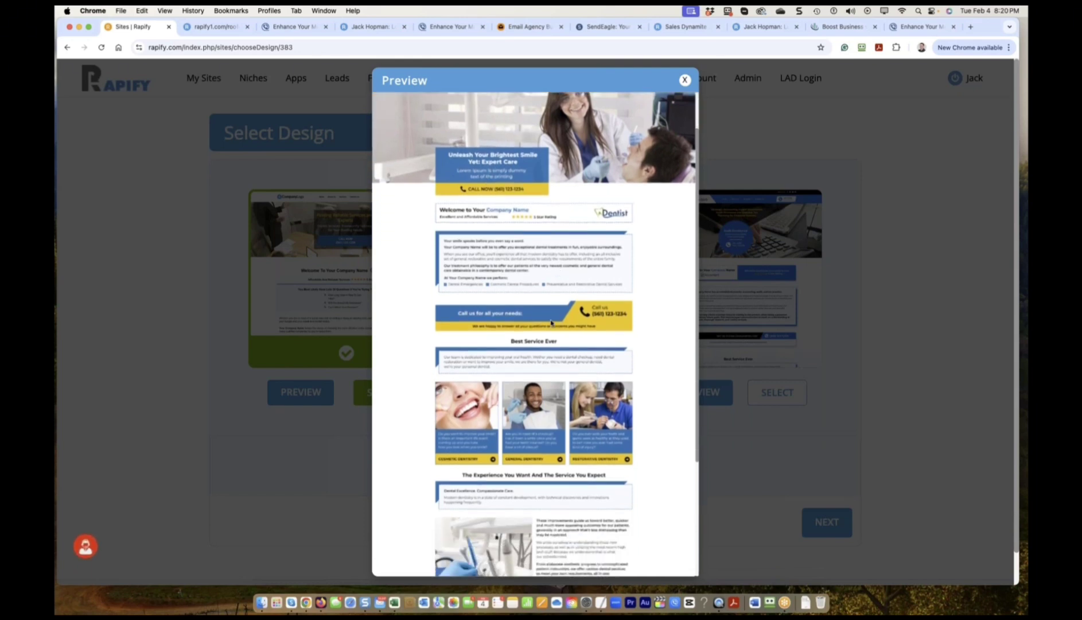
pyautogui.scroll(6, 550, 326)
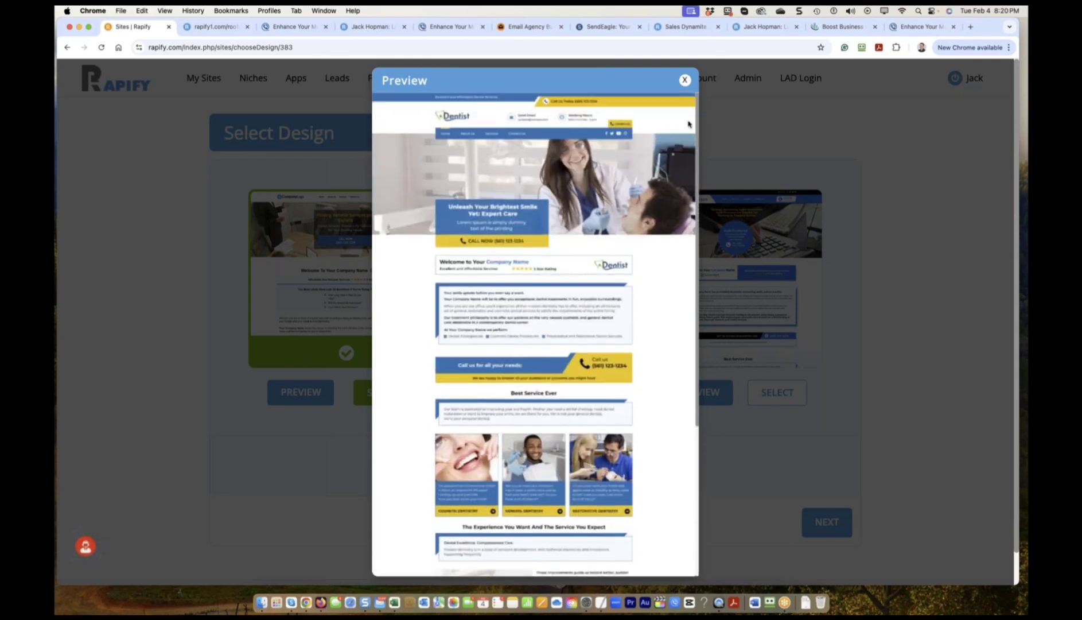
pyautogui.click(685, 80)
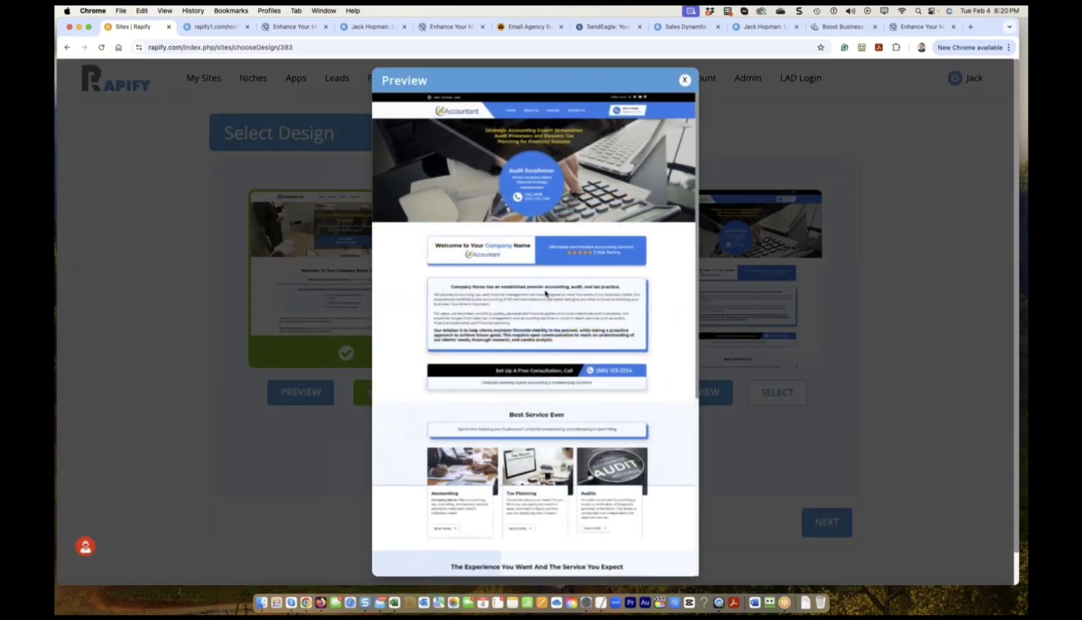
pyautogui.scroll(-5, 545, 294)
pyautogui.scroll(5, 521, 358)
pyautogui.click(685, 80)
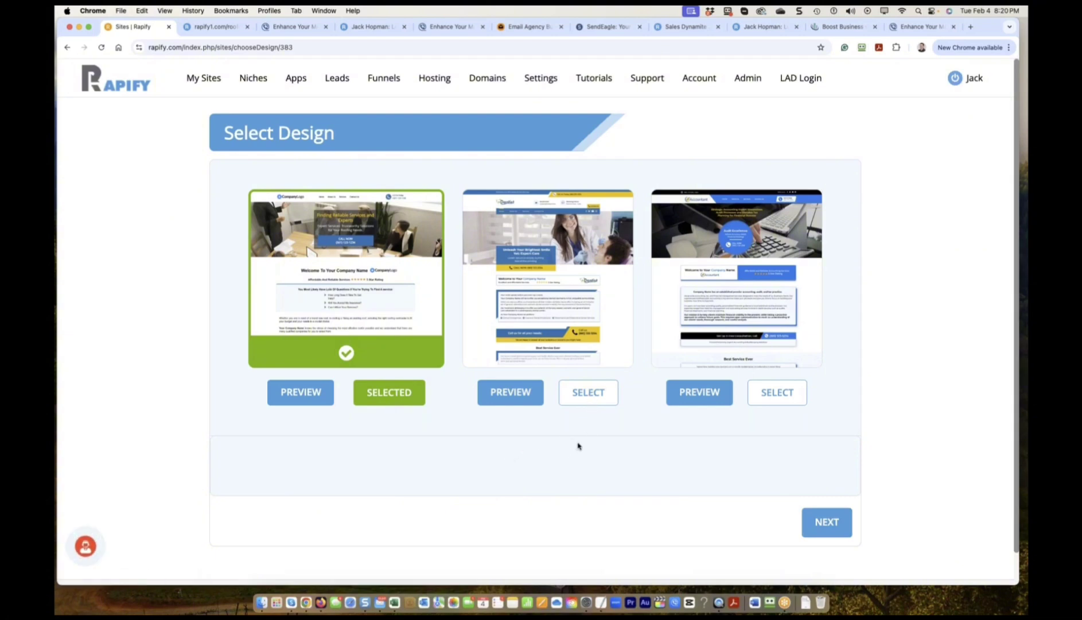
# Select the second, dental-style design and continue to the Company Info step.
pyautogui.click(589, 396)
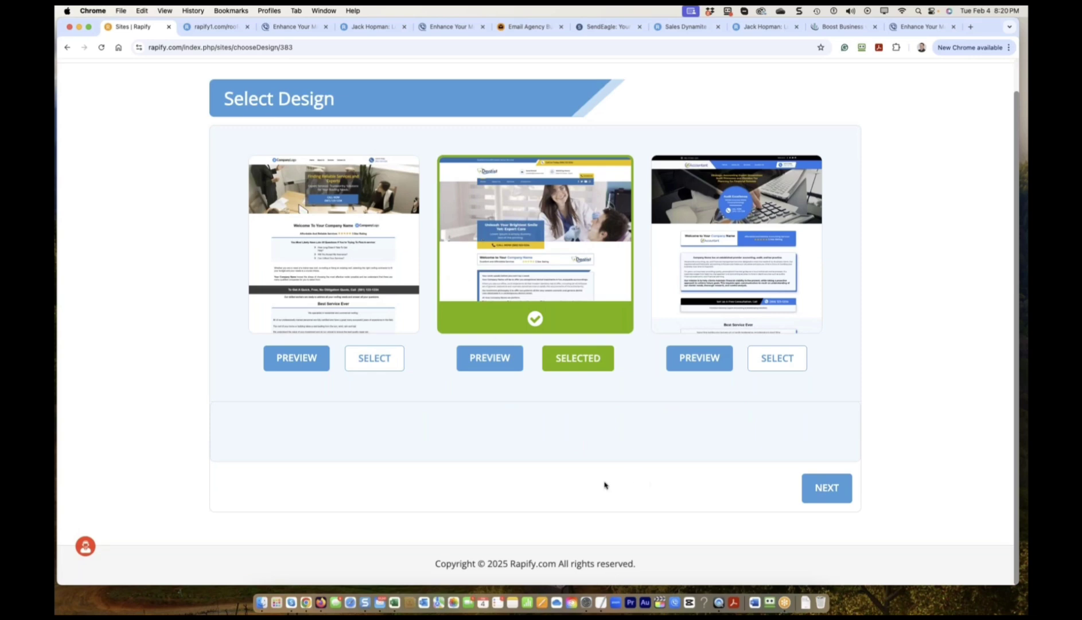
pyautogui.click(820, 489)
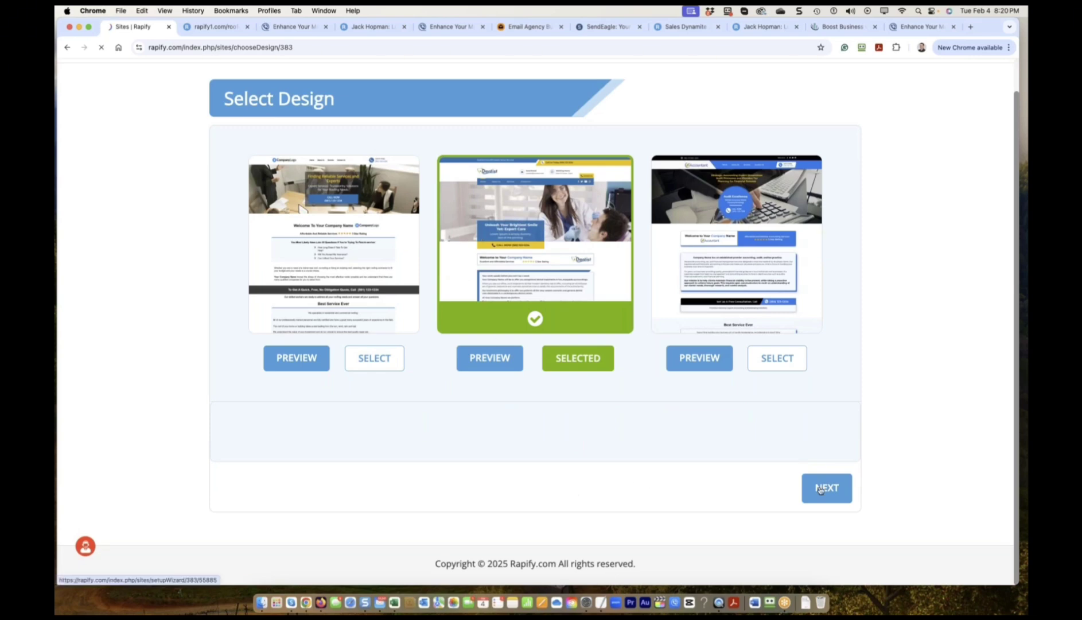
pyautogui.click(265, 396)
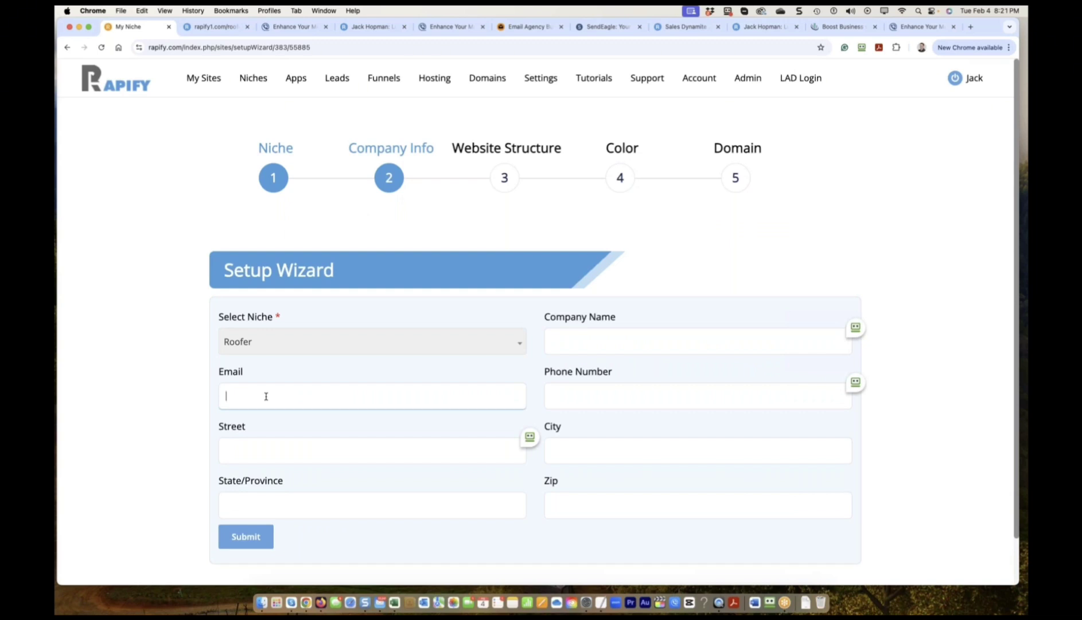
# Enter the company e-mail, the company name Roofer ABC and the company phone number.
pyautogui.click(556, 344)
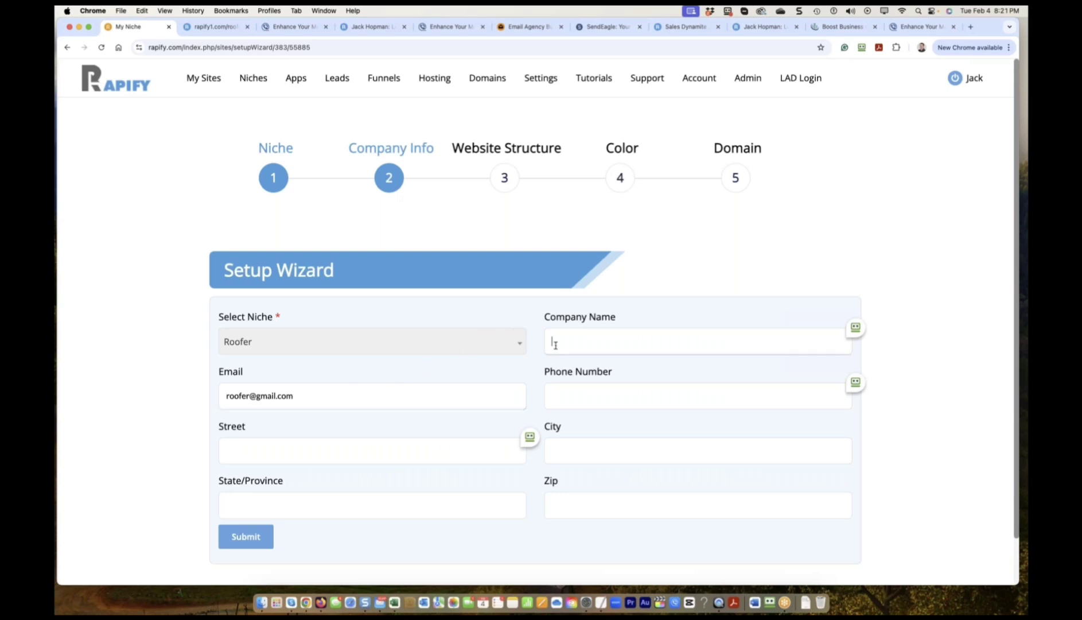
pyautogui.write('Roofer ABC')
pyautogui.click(610, 401)
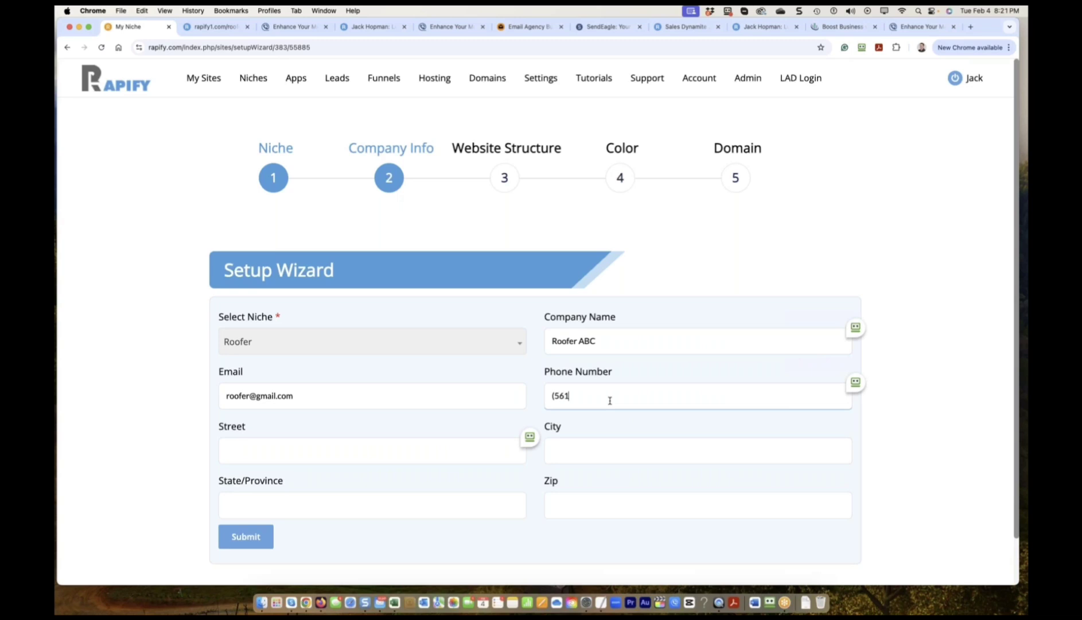
pyautogui.click(266, 457)
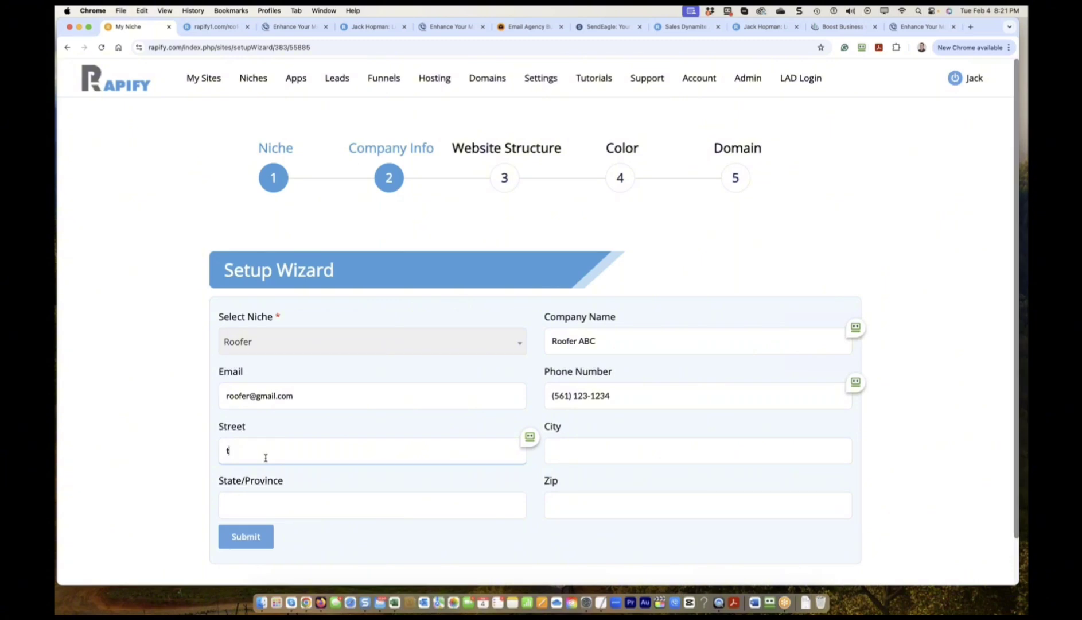
# Fill in the street address, city Boca Raton, state FL and zip code, then submit the details.
pyautogui.write('Stree')
pyautogui.press('BackSpace')
pyautogui.press('BackSpace')
pyautogui.press('BackSpace')
pyautogui.press('BackSpace')
pyautogui.press('BackSpace')
pyautogui.click(664, 450)
pyautogui.write('Boca Raton')
pyautogui.click(230, 503)
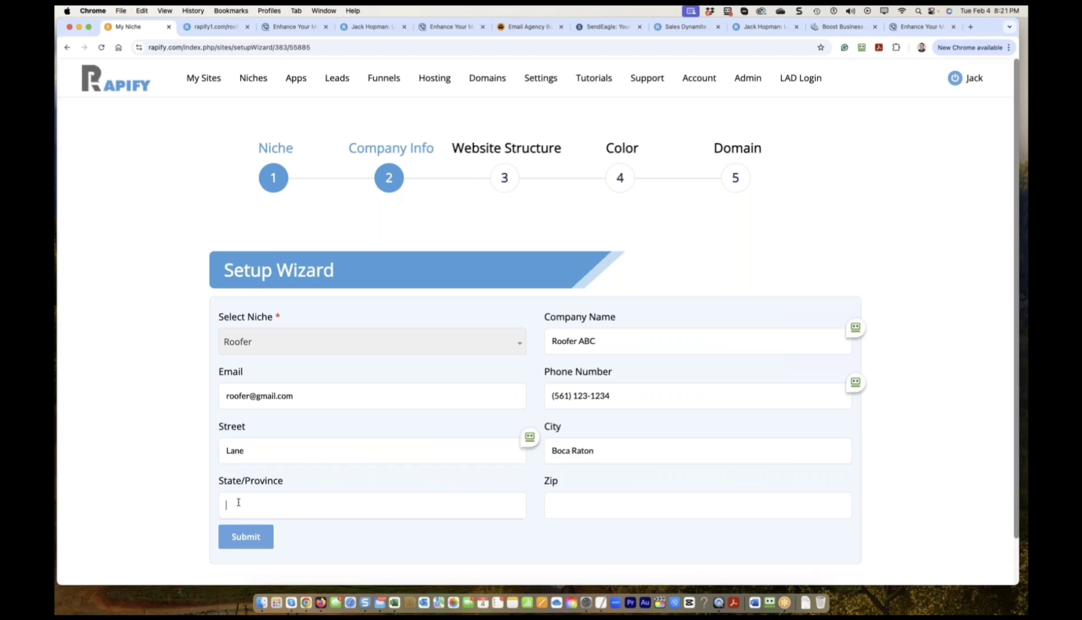
pyautogui.write('FL')
pyautogui.click(618, 509)
pyautogui.write('33428')
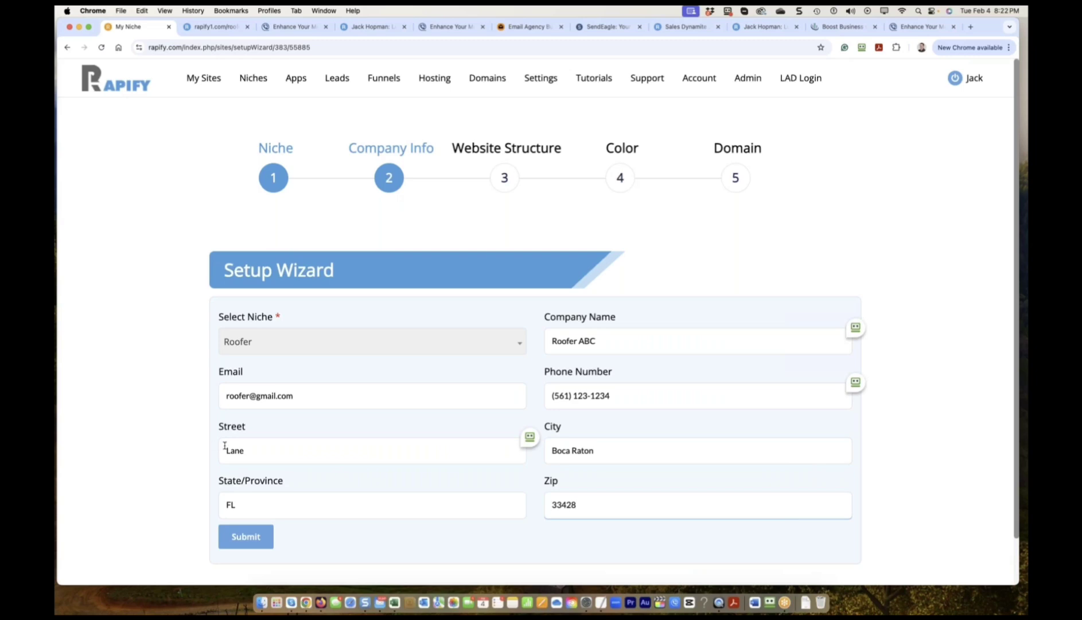
pyautogui.click(227, 450)
pyautogui.write('1234')
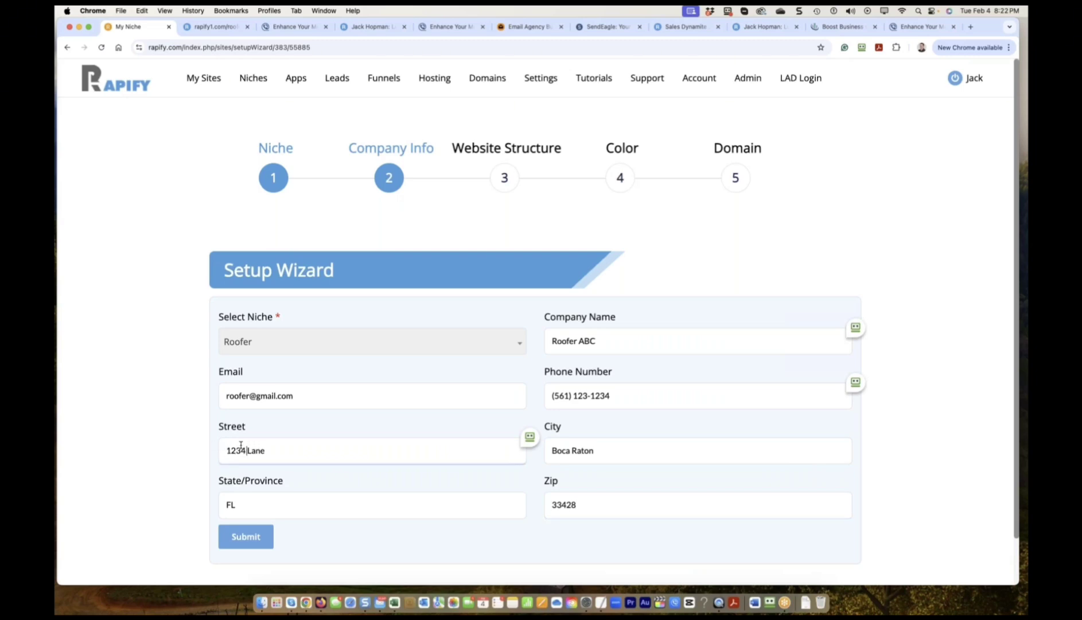
pyautogui.click(246, 535)
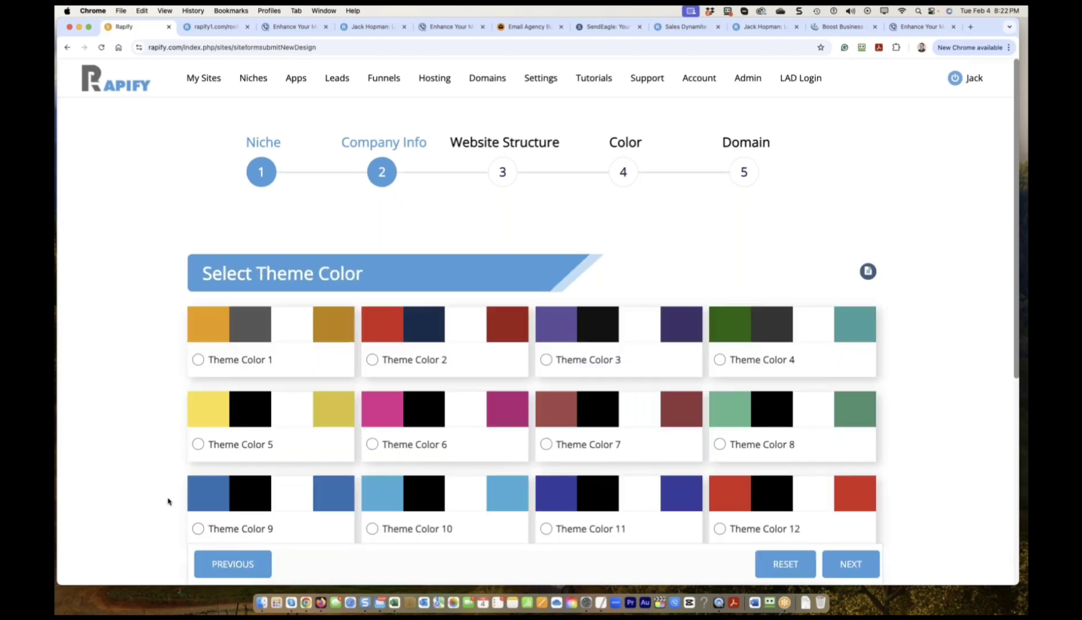
# Choose Theme Color 1 from the theme options and continue to the domain step.
pyautogui.scroll(-5, 259, 401)
pyautogui.scroll(3, 283, 431)
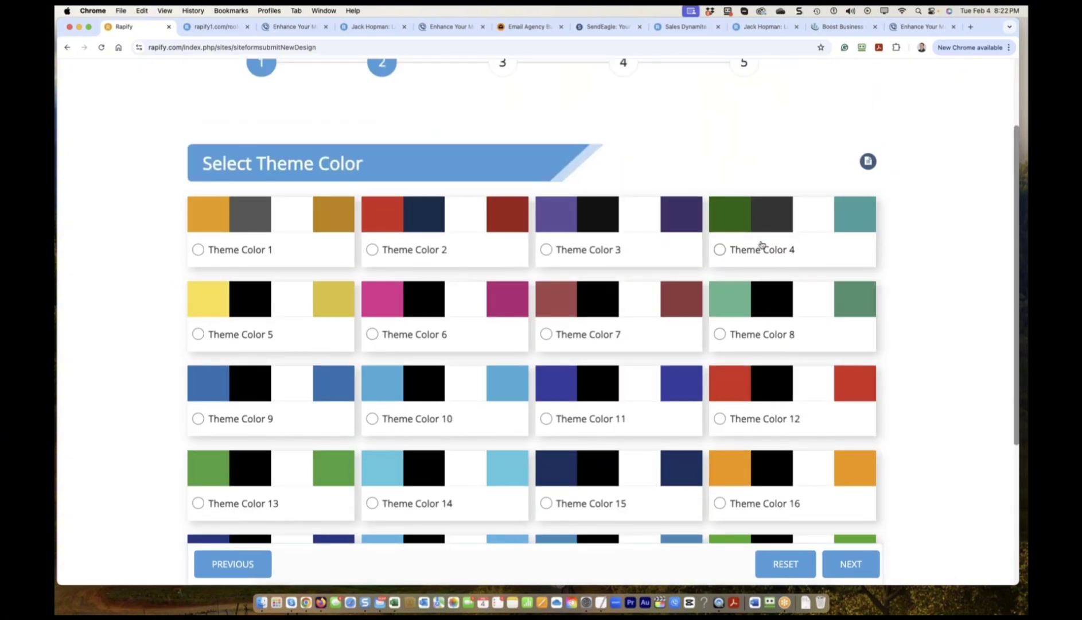
pyautogui.scroll(-1, 402, 264)
pyautogui.click(197, 241)
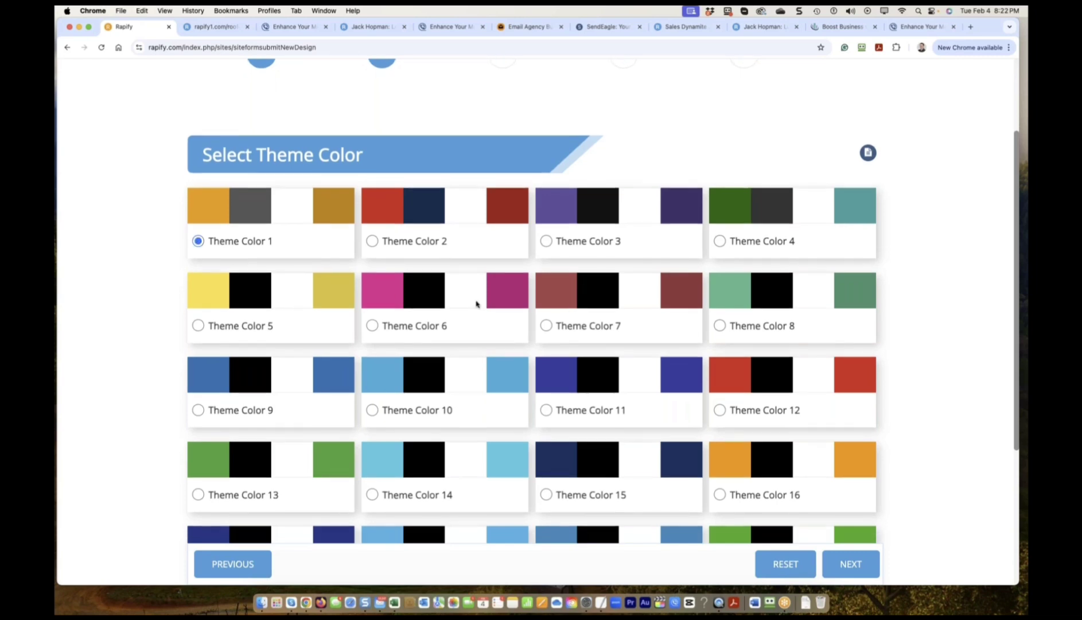
pyautogui.scroll(-3, 477, 304)
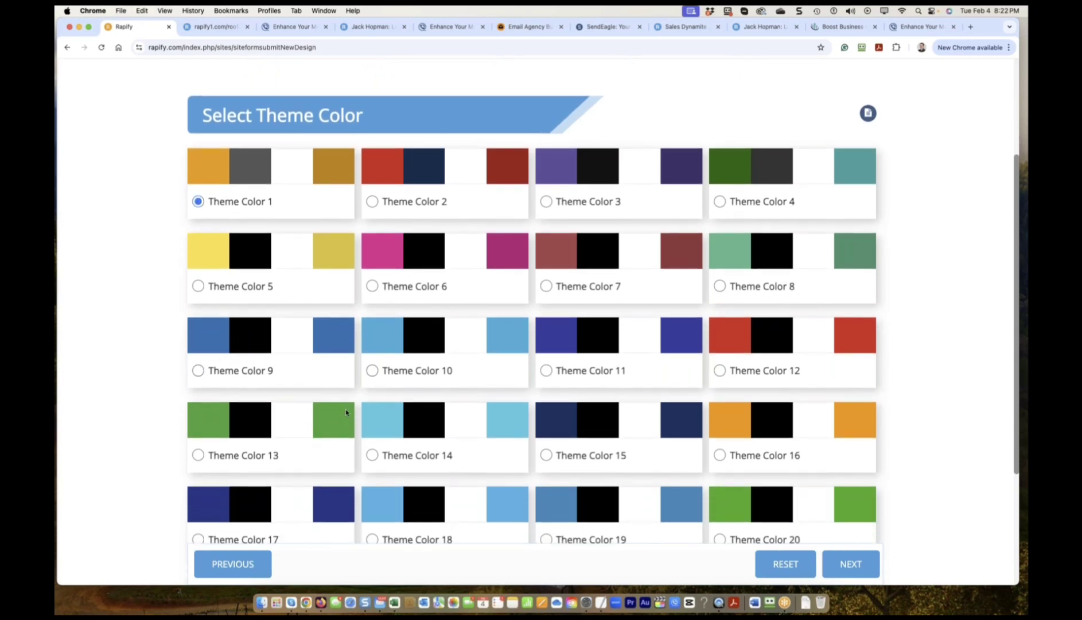
pyautogui.scroll(-5, 346, 412)
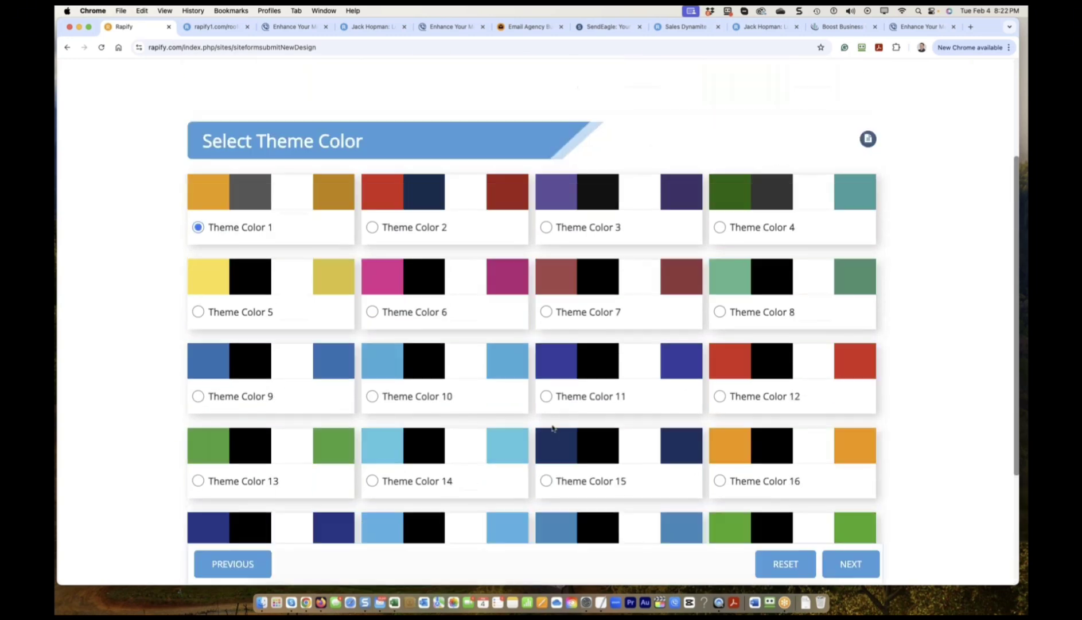
pyautogui.scroll(7, 398, 322)
pyautogui.scroll(-3, 398, 321)
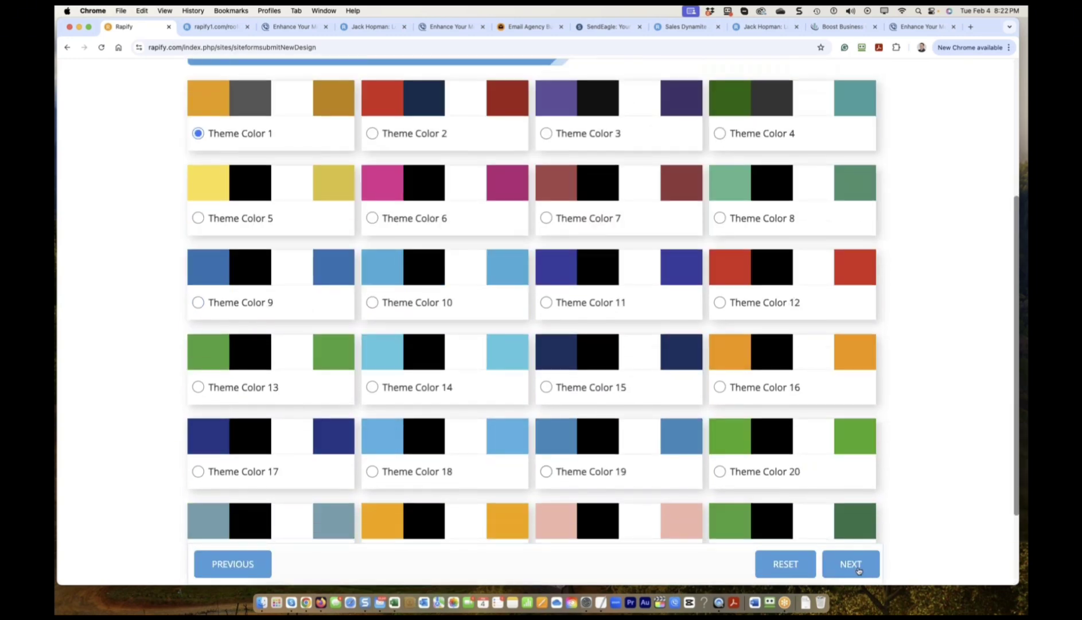
pyautogui.click(858, 568)
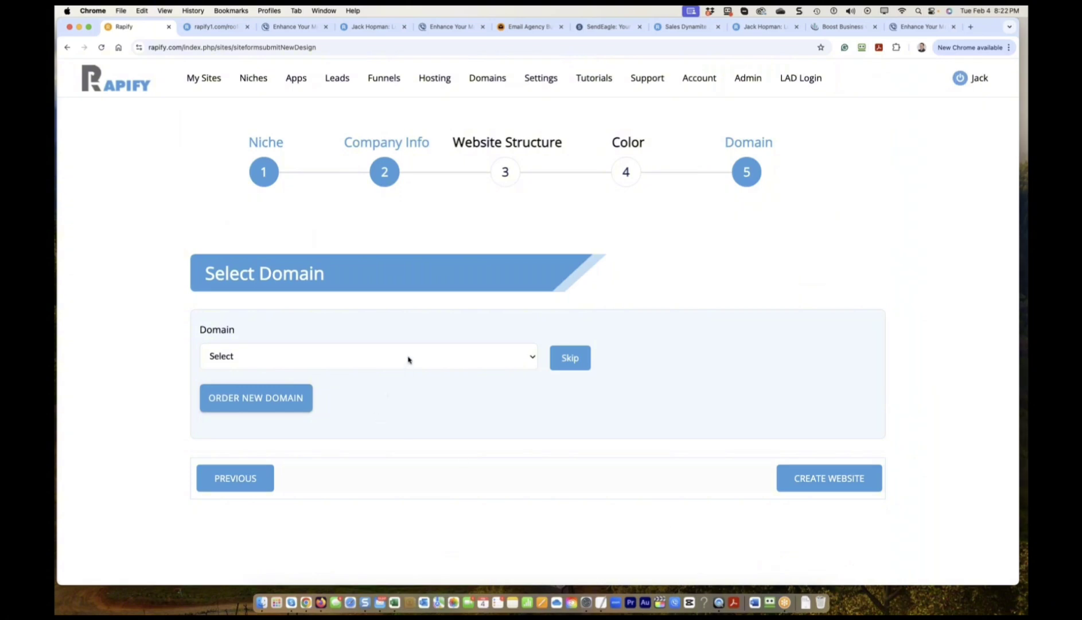
# Pick rapifydemo.com as the domain and create the Roofer ABC website.
pyautogui.click(409, 358)
pyautogui.scroll(-2, 404, 428)
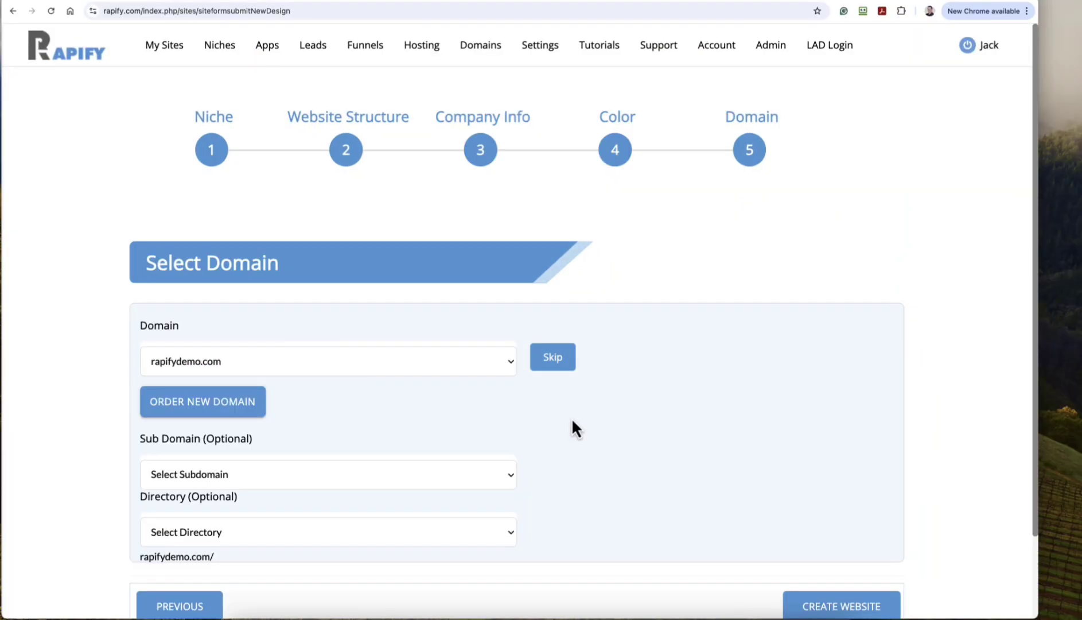
pyautogui.click(817, 609)
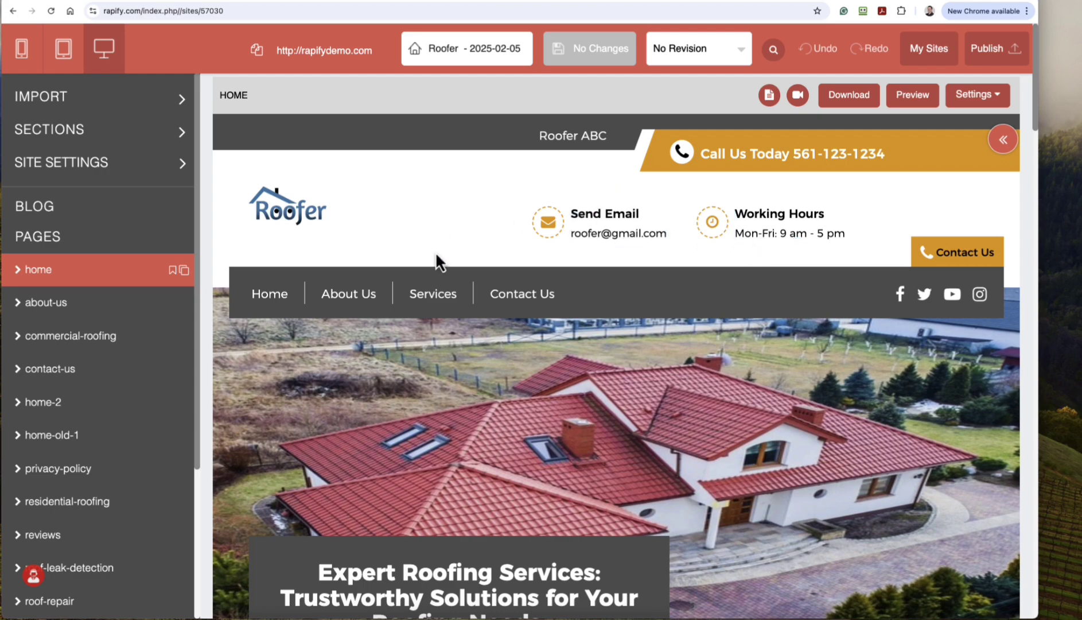
# Review the Roofer ABC page preview and open the Publish Your Site dialog.
pyautogui.scroll(-12, 437, 262)
pyautogui.scroll(-15, 491, 460)
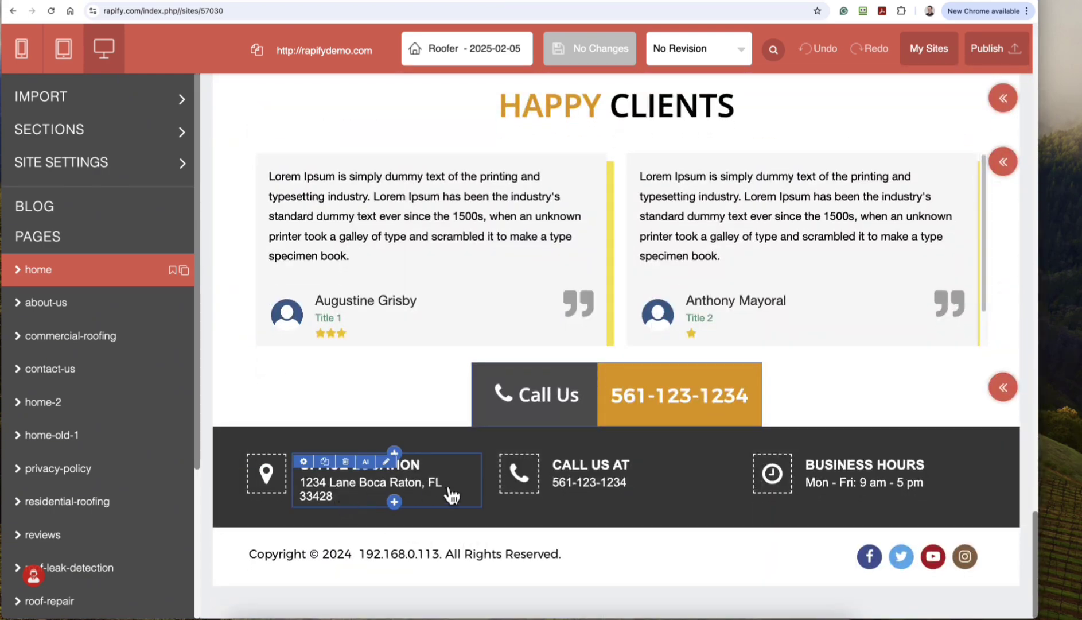
pyautogui.scroll(5, 486, 460)
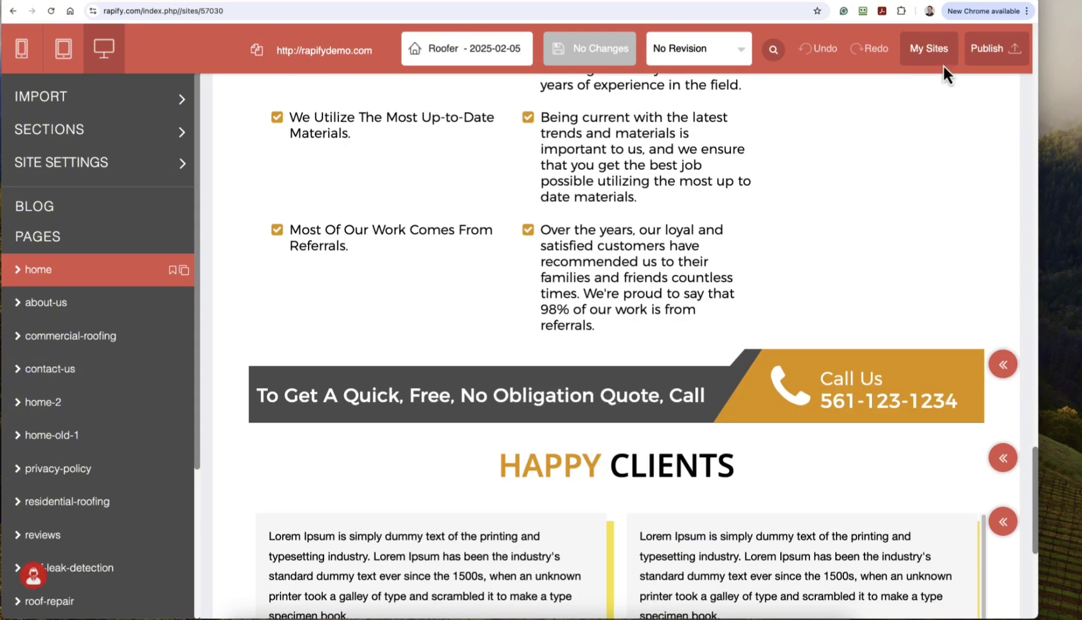
pyautogui.click(983, 49)
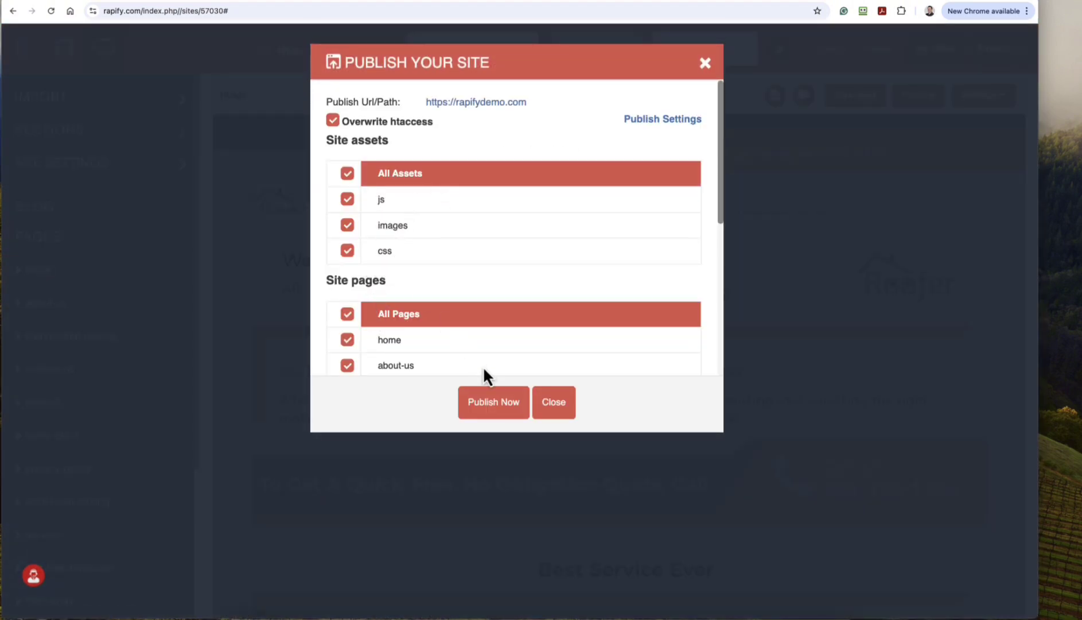
# Publish all pages and assets to rapifydemo.com and close the success message.
pyautogui.click(501, 405)
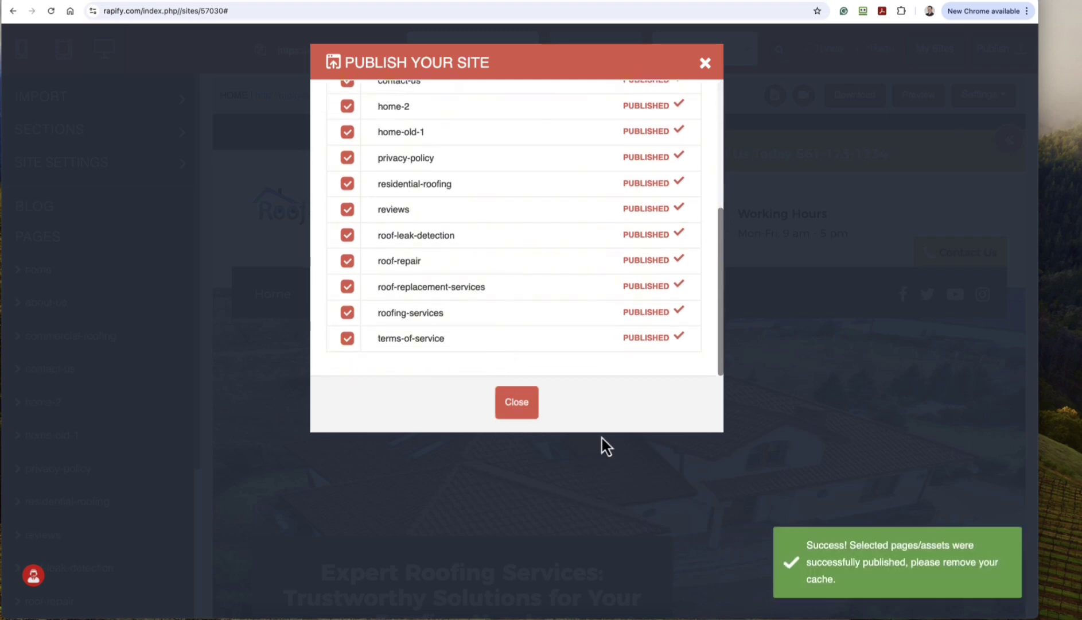
pyautogui.click(520, 411)
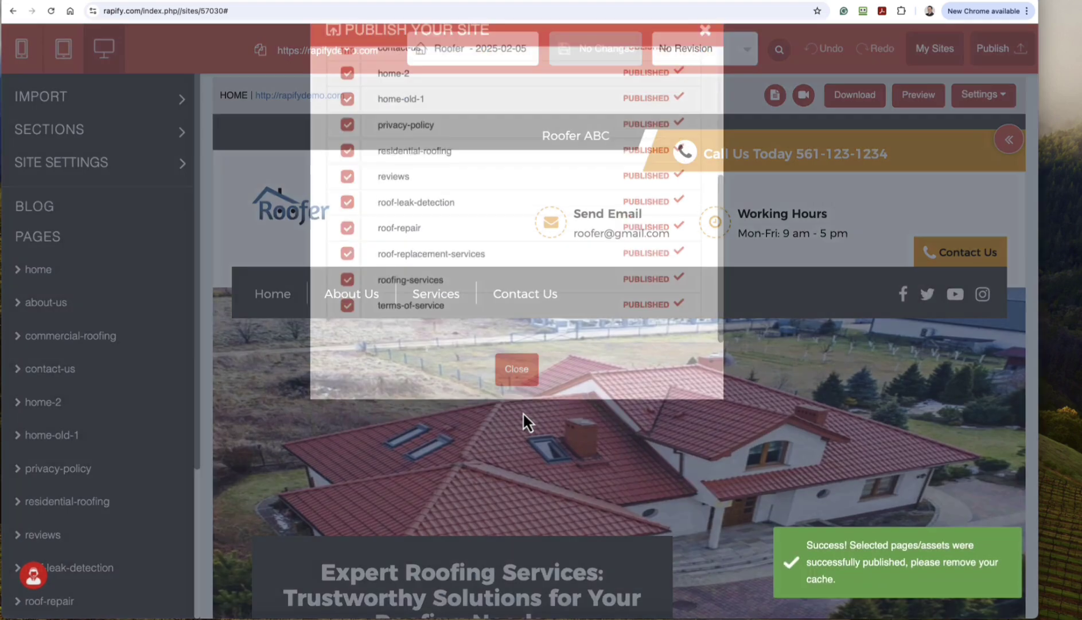
# Open and reload the live rapifydemo.com site, then scroll through its sections.
pyautogui.click(307, 96)
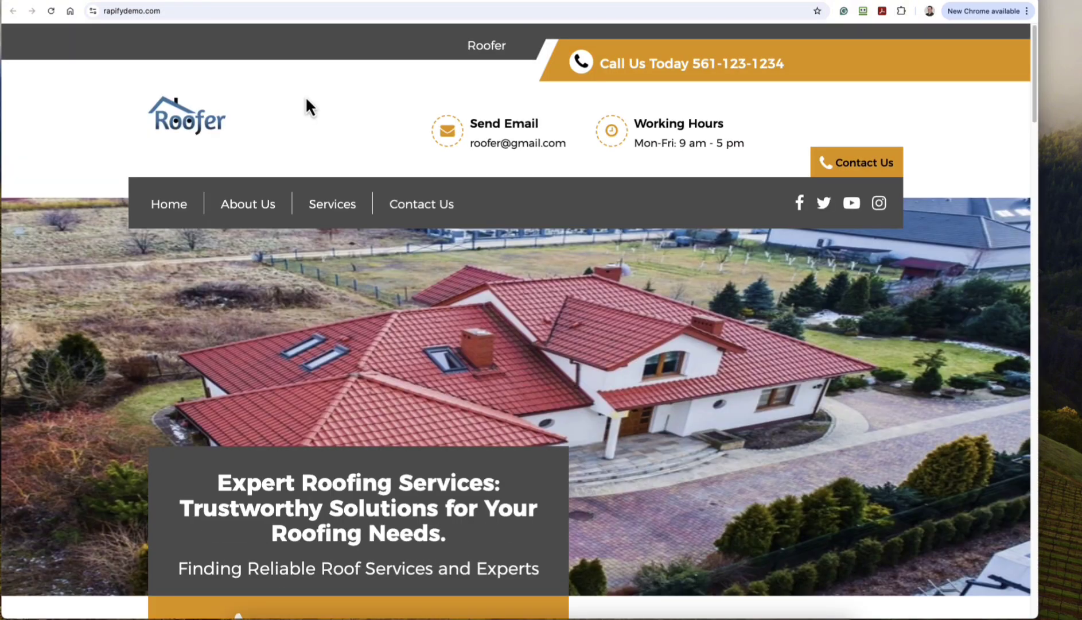
pyautogui.click(56, 11)
pyautogui.scroll(-13, 266, 311)
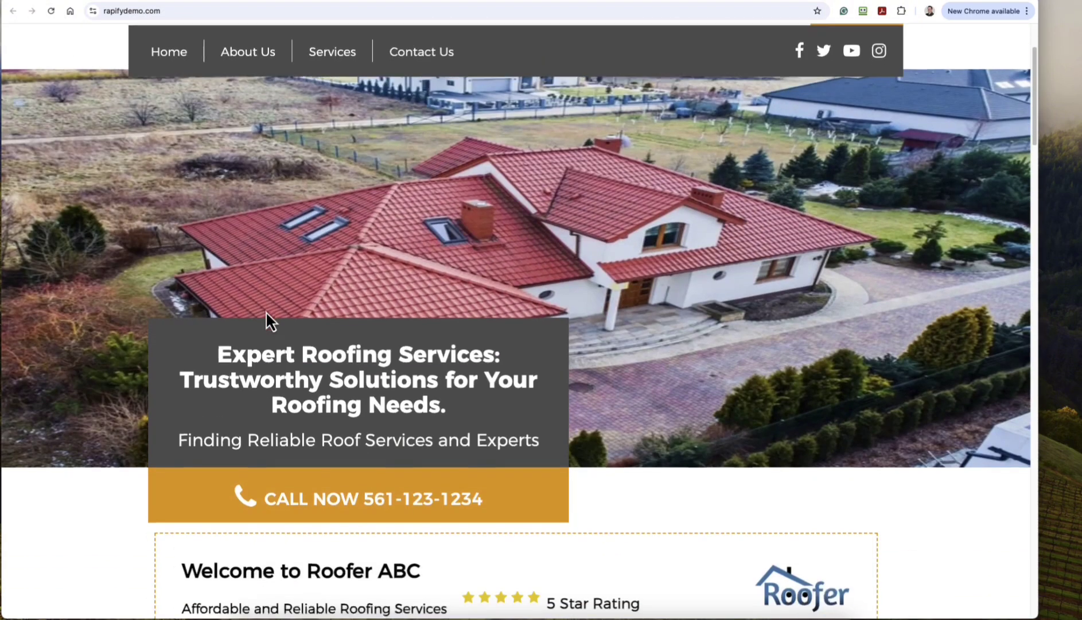
pyautogui.scroll(-9, 265, 311)
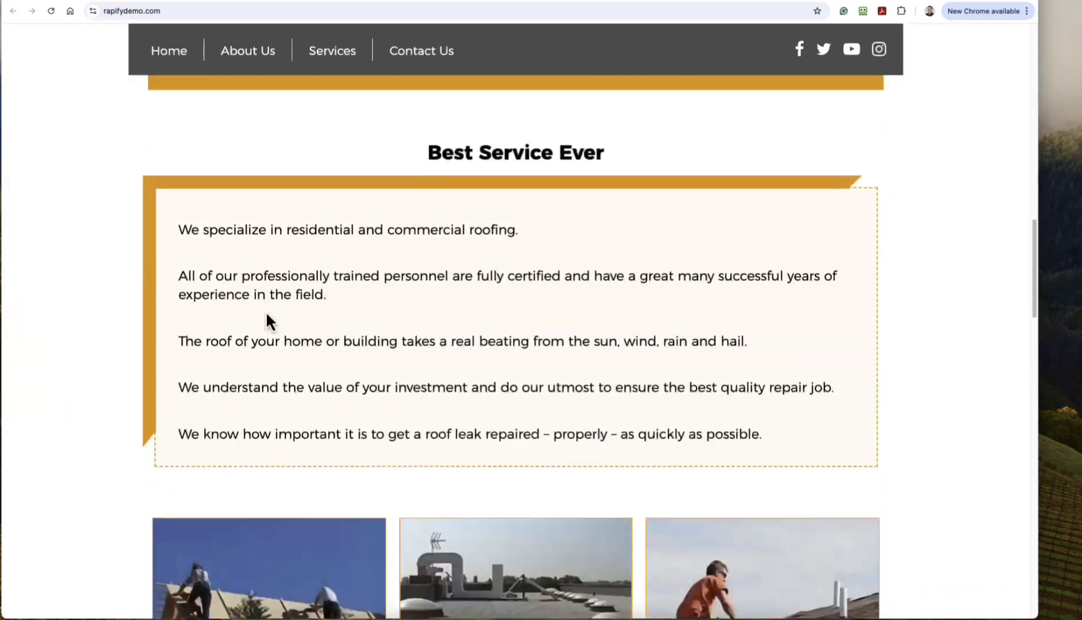
pyautogui.scroll(10, 266, 311)
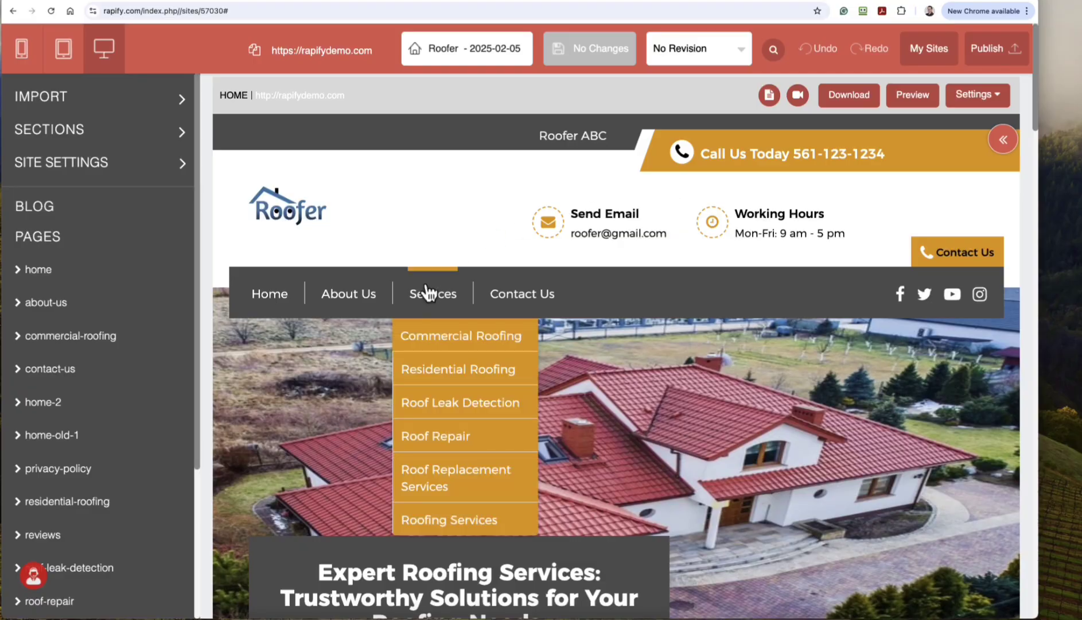
# View the Replace Company Details form and default colour themes without changing anything.
pyautogui.click(129, 172)
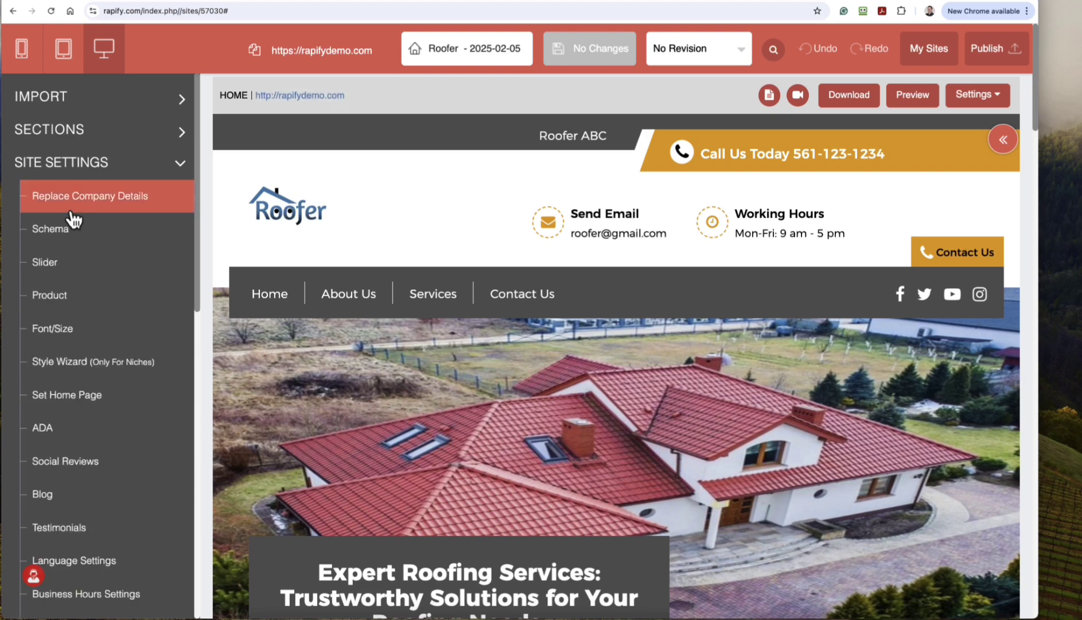
pyautogui.click(74, 207)
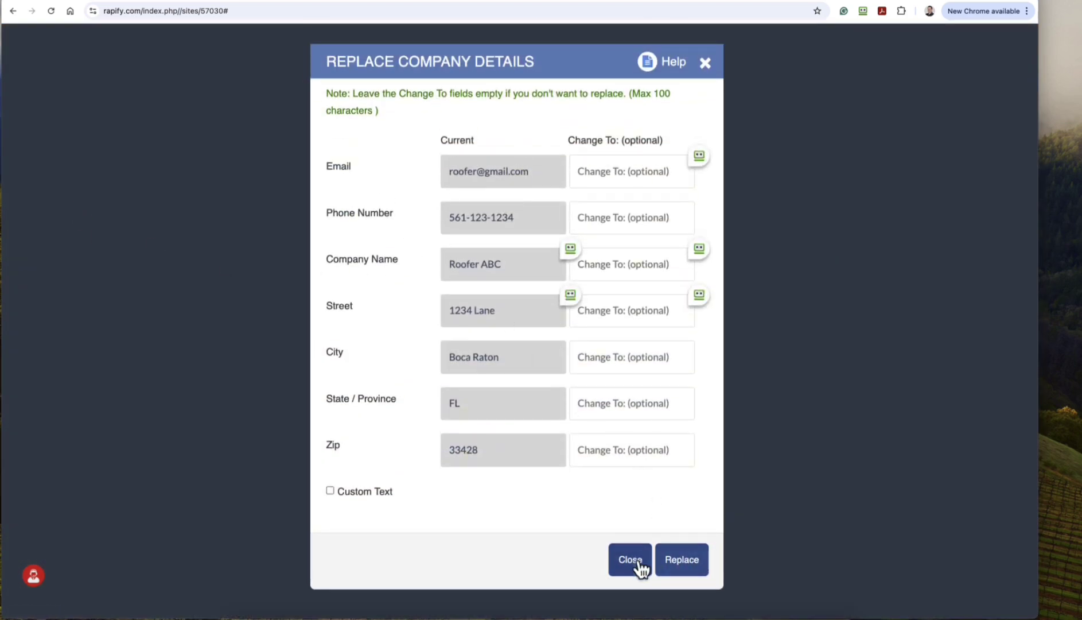
pyautogui.click(637, 566)
pyautogui.click(93, 366)
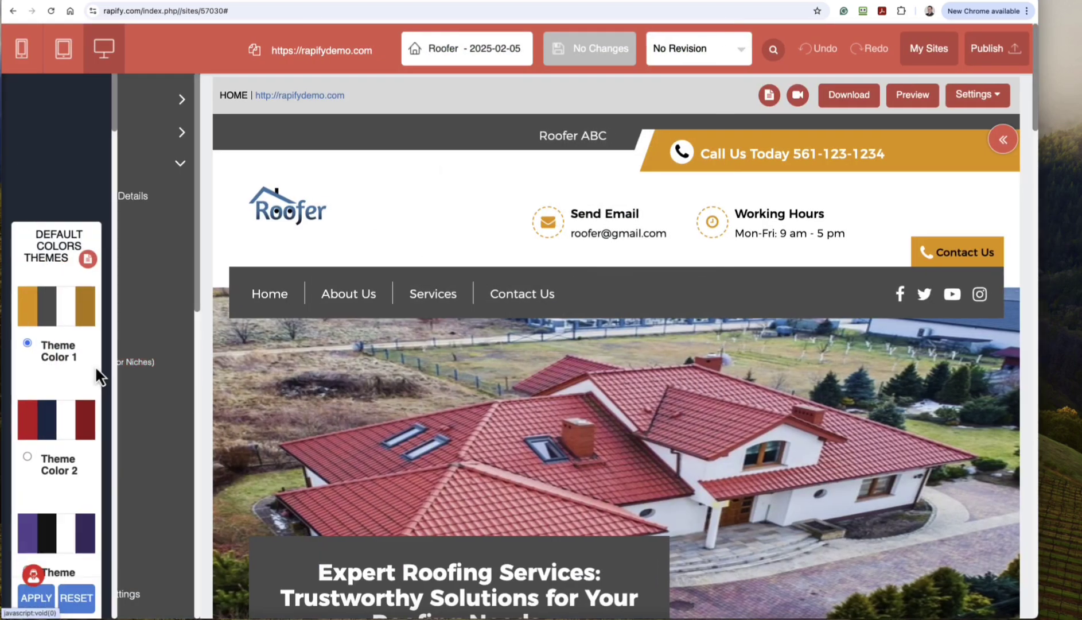
pyautogui.click(179, 92)
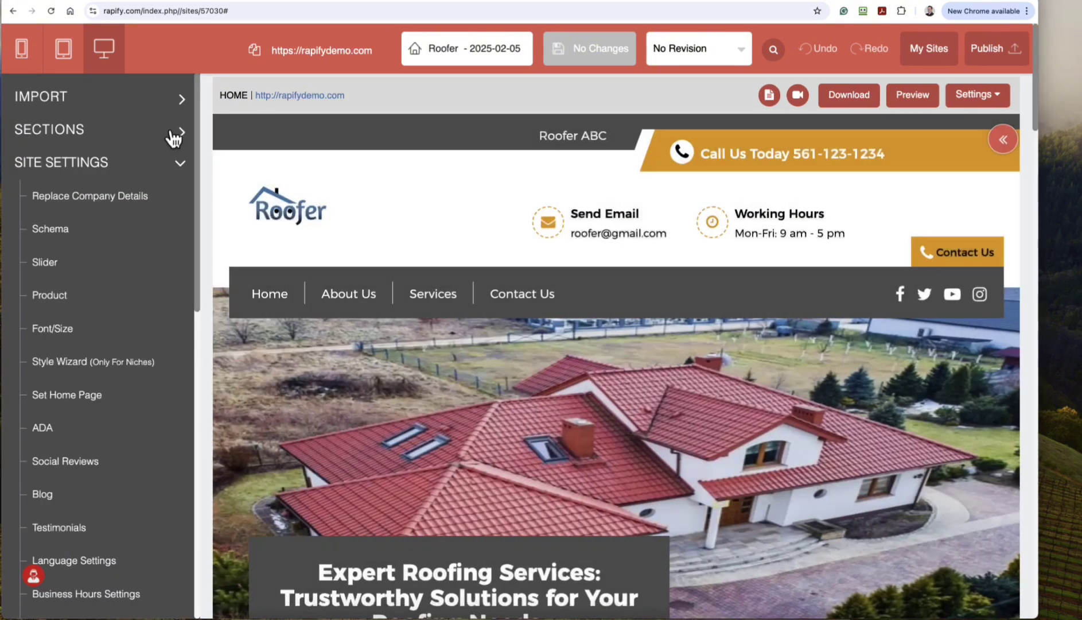
# Browse the Headings, Footers, Features, Timer, CTA and Services section blocks, then return to My Sites.
pyautogui.click(171, 134)
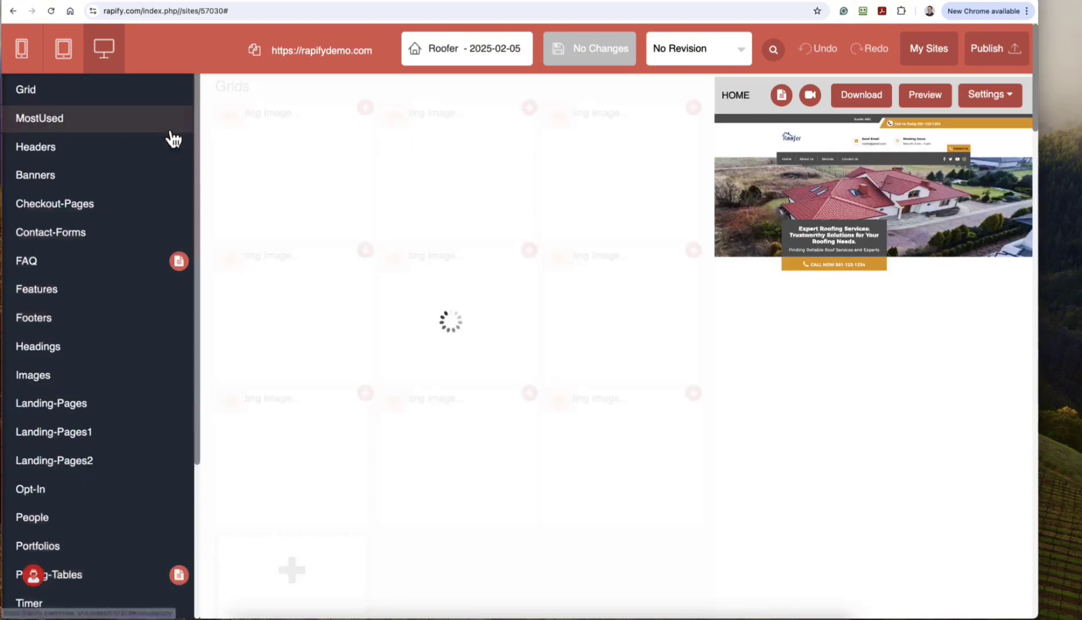
pyautogui.scroll(-5, 115, 281)
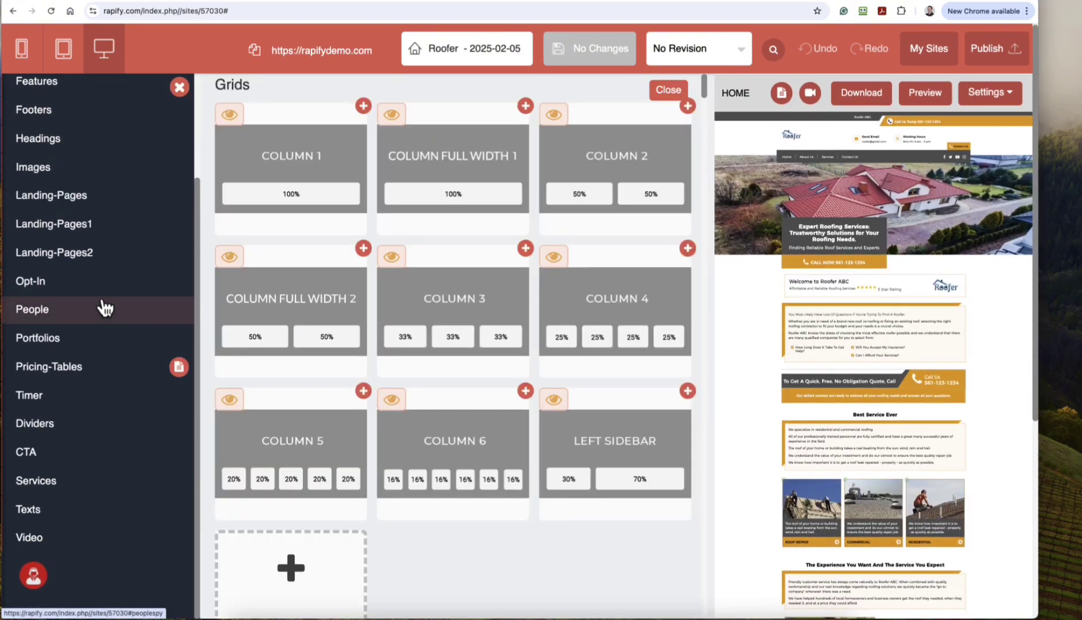
pyautogui.scroll(3, 72, 252)
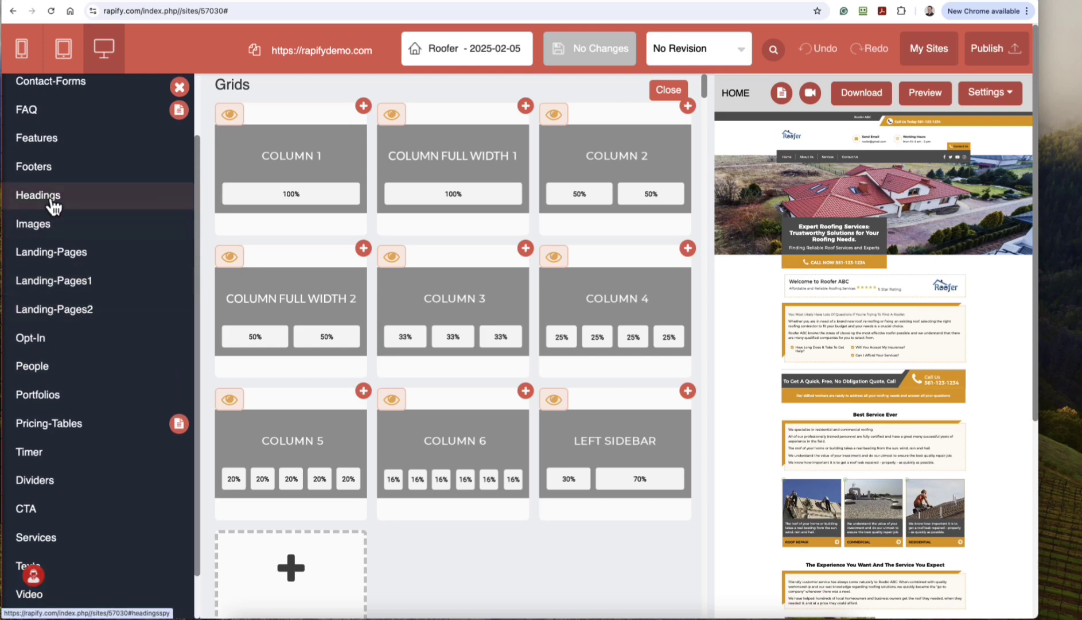
pyautogui.click(56, 201)
pyautogui.click(47, 170)
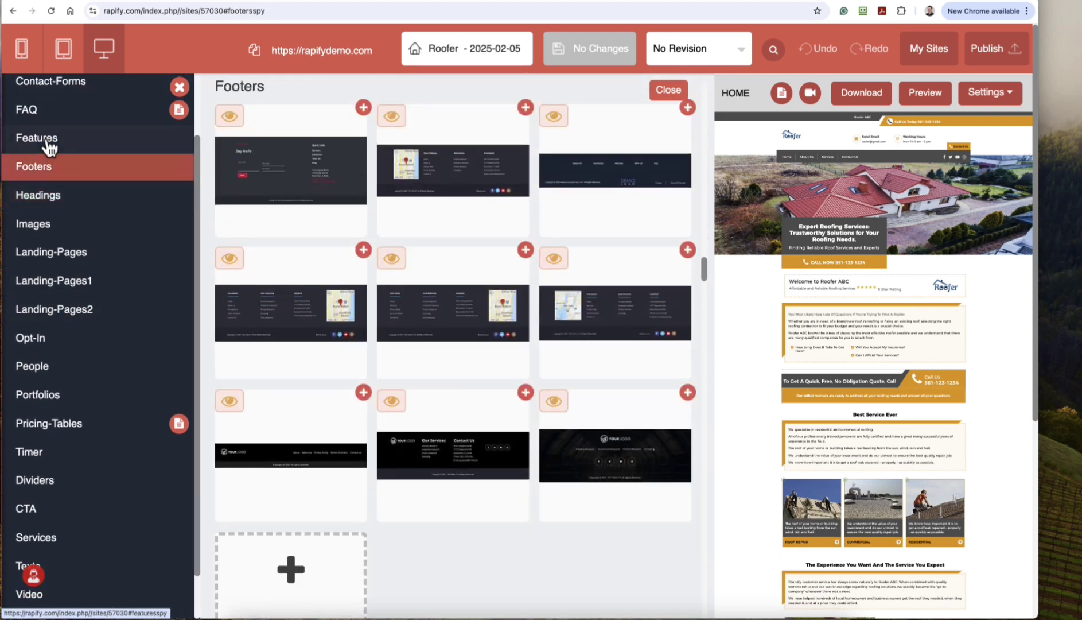
pyautogui.click(49, 143)
pyautogui.click(35, 453)
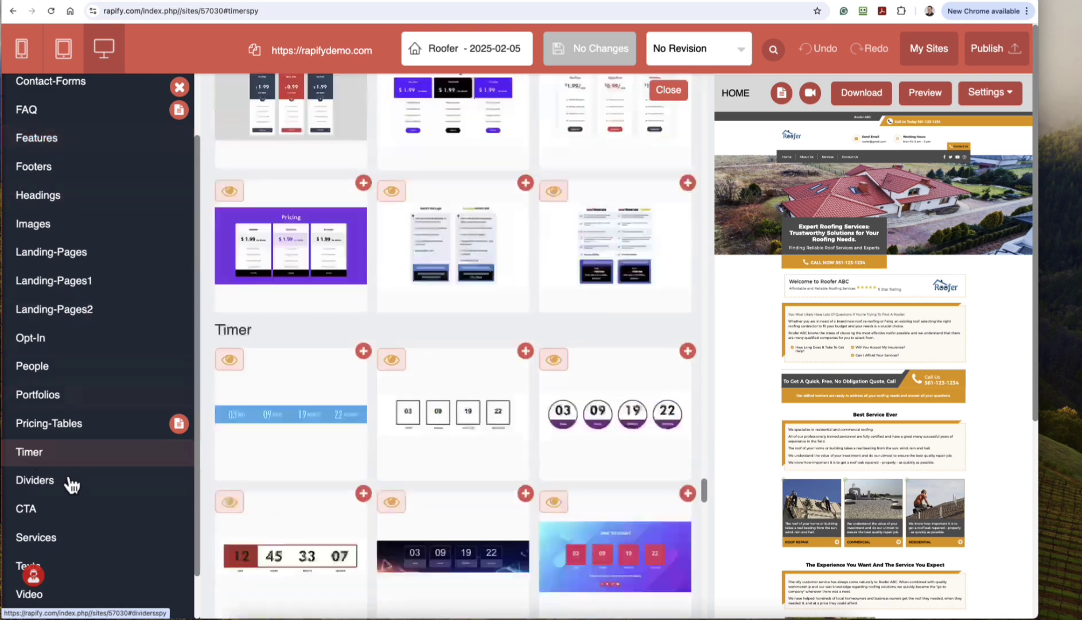
pyautogui.click(36, 519)
pyautogui.click(38, 544)
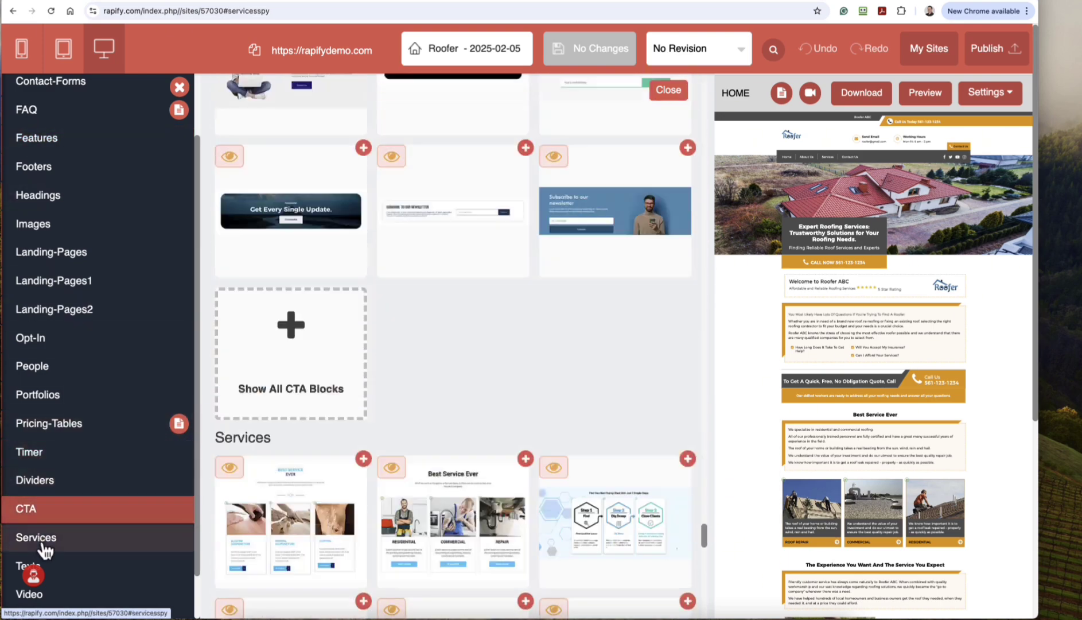
pyautogui.click(668, 93)
pyautogui.click(940, 50)
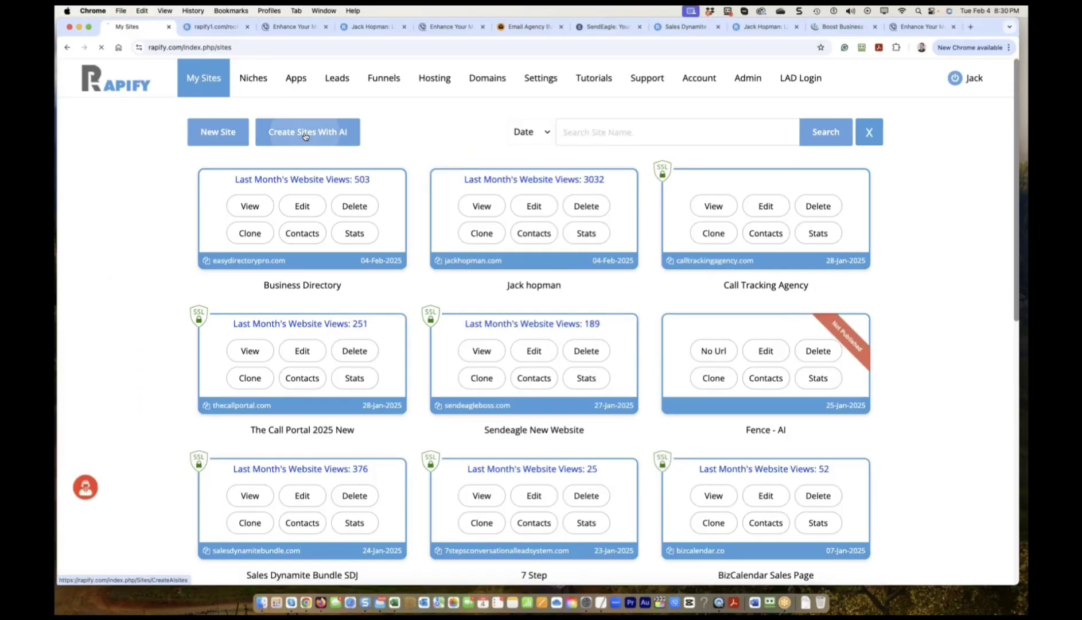
# Start a new AI site with Roofing as the service provider, then open a new browser tab.
pyautogui.click(308, 132)
pyautogui.click(280, 312)
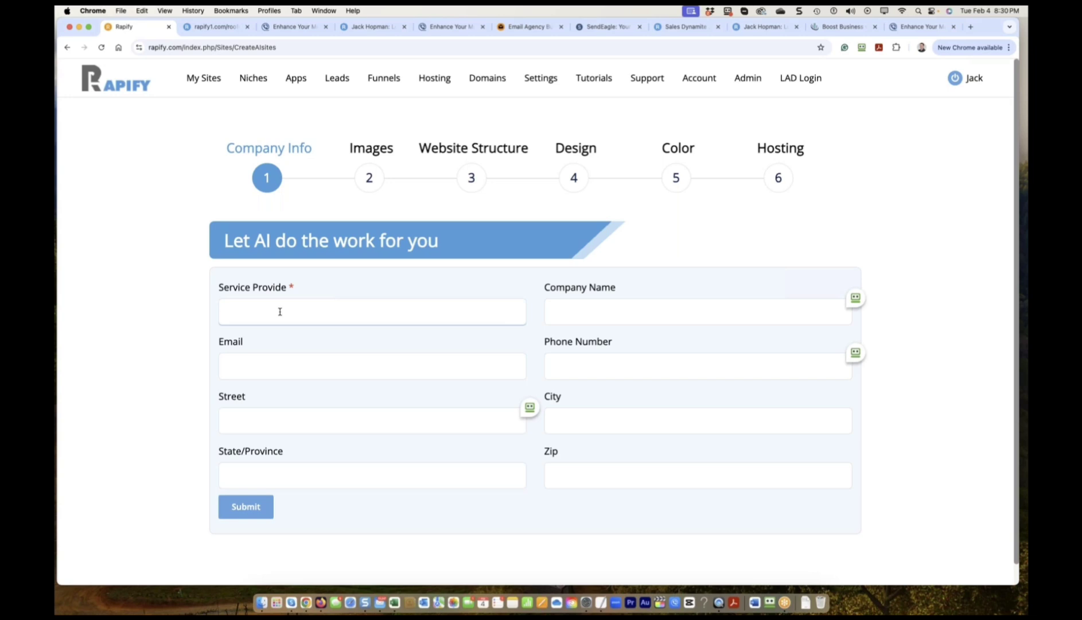
pyautogui.write('Roofing')
pyautogui.click(582, 313)
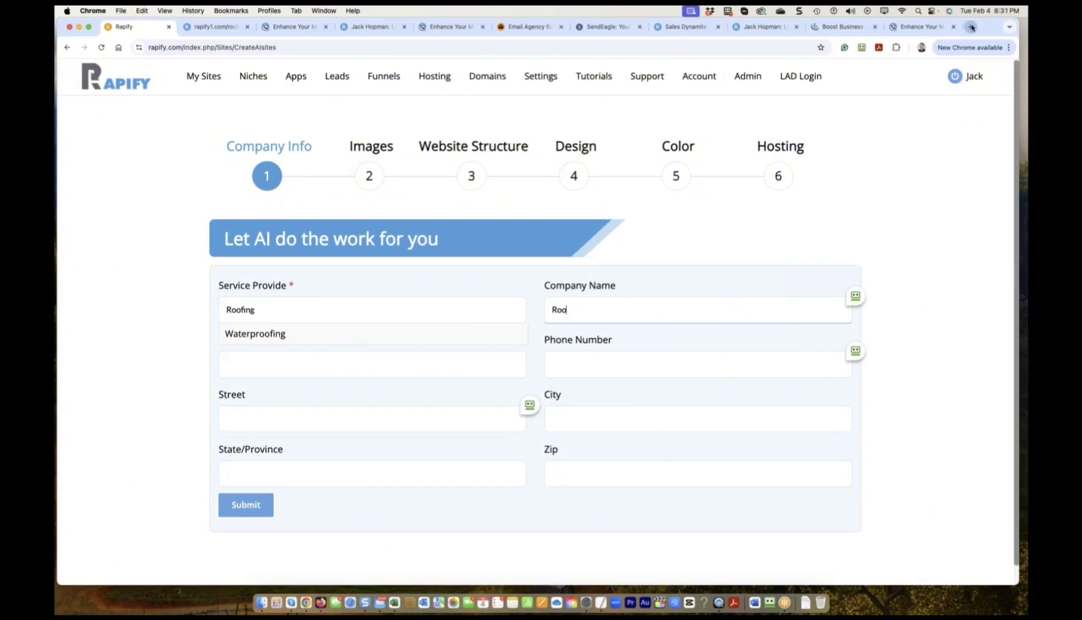
pyautogui.press('super+t')
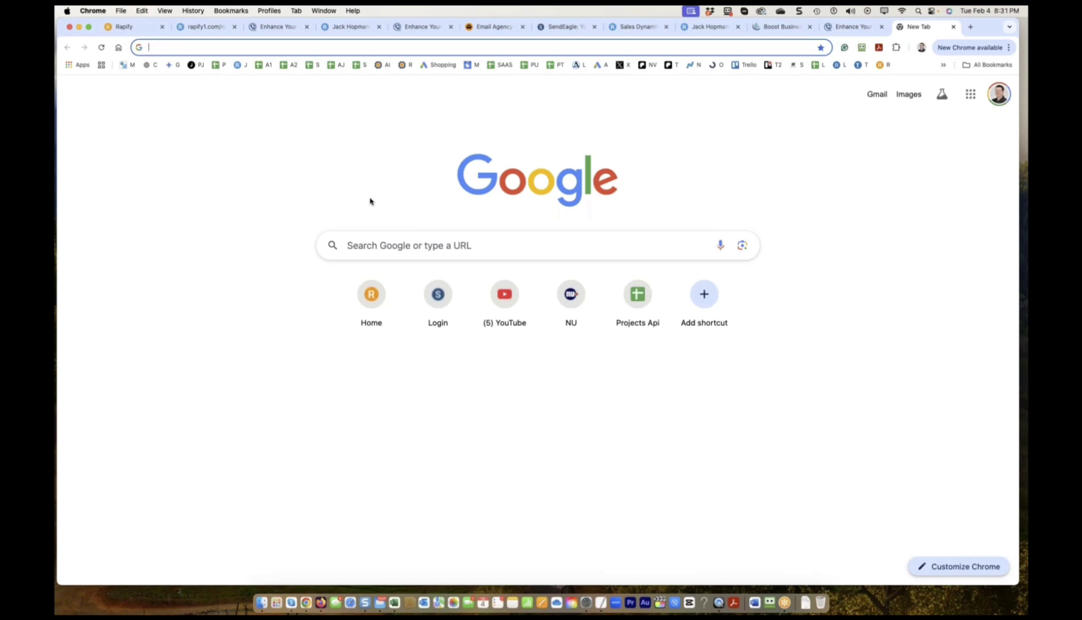
# Search Google for 'niches which are not so common'.
pyautogui.click(378, 251)
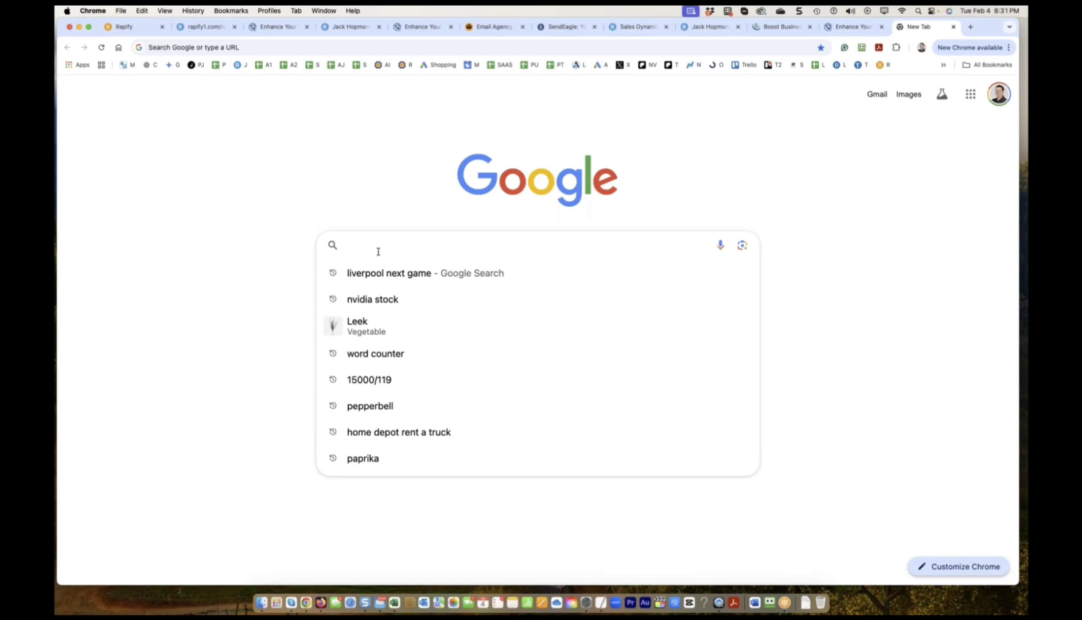
pyautogui.write('10 1')
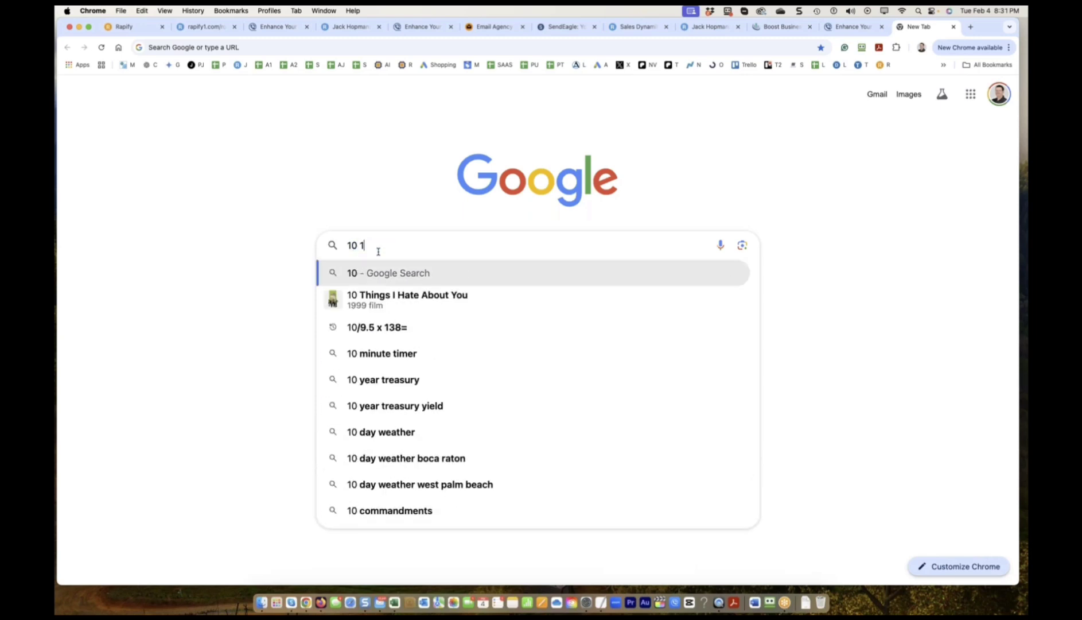
pyautogui.press('BackSpace')
pyautogui.press('BackSpace')
pyautogui.press('BackSpace')
pyautogui.press('BackSpace')
pyautogui.write('niches w')
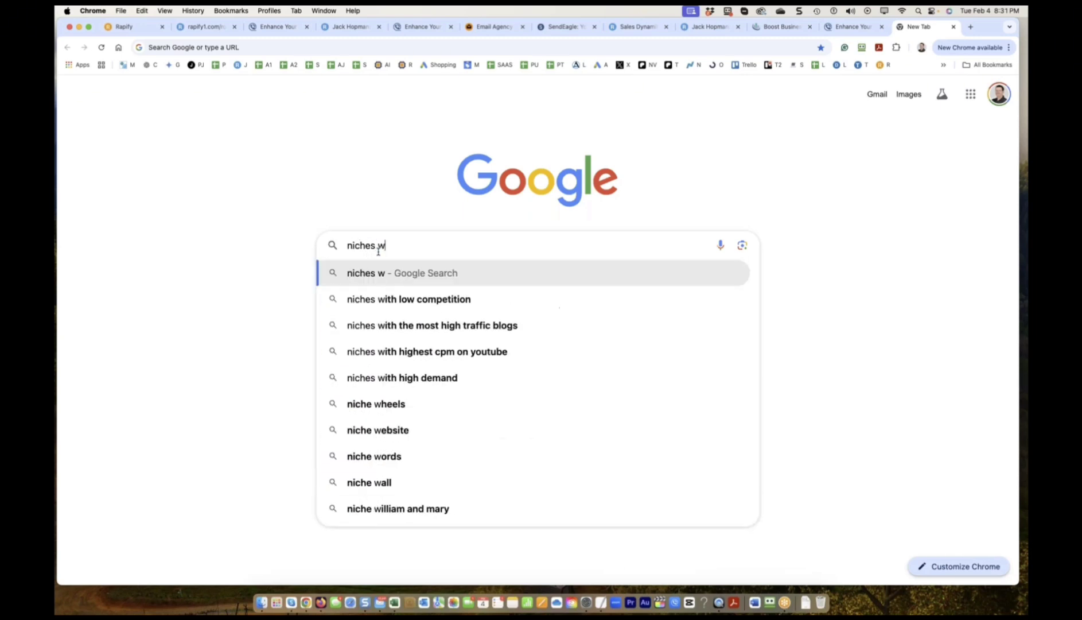
pyautogui.write('hich are')
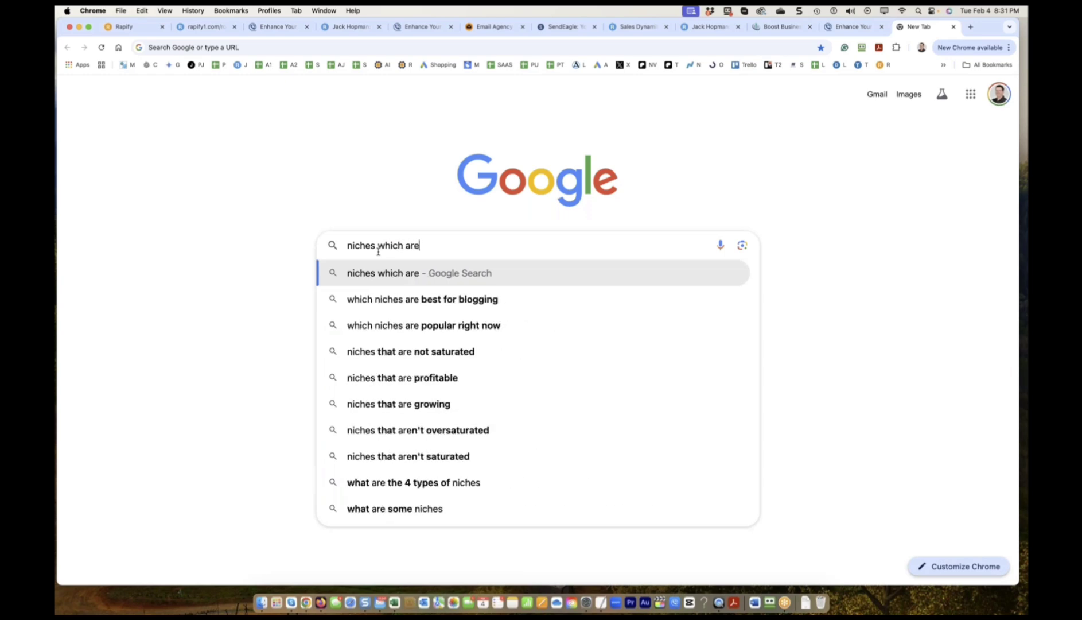
pyautogui.write(' not so ')
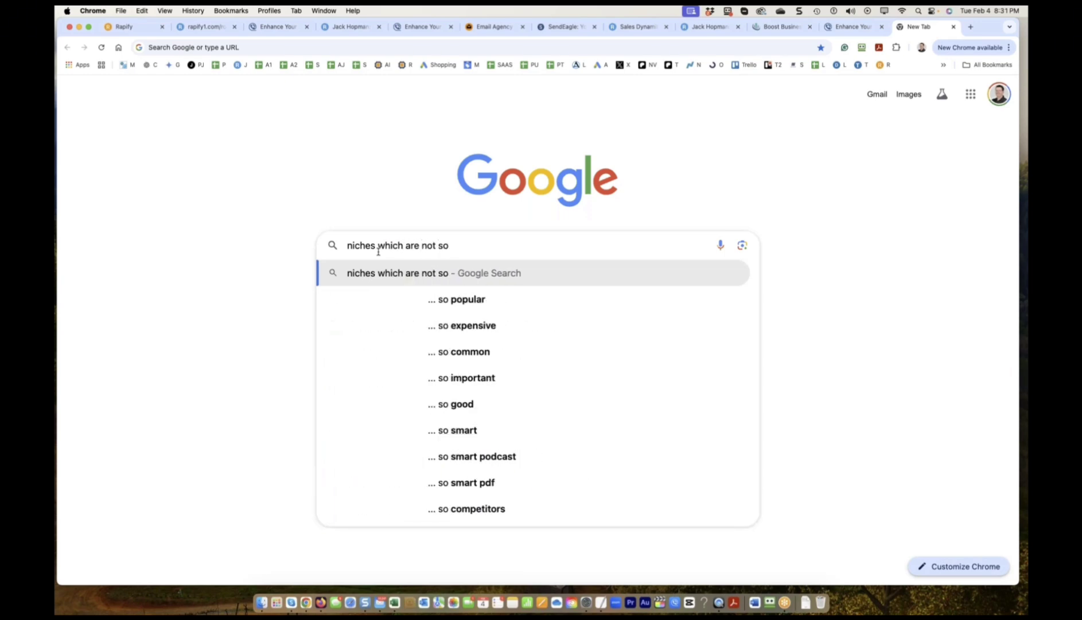
pyautogui.write('common')
pyautogui.press('Return')
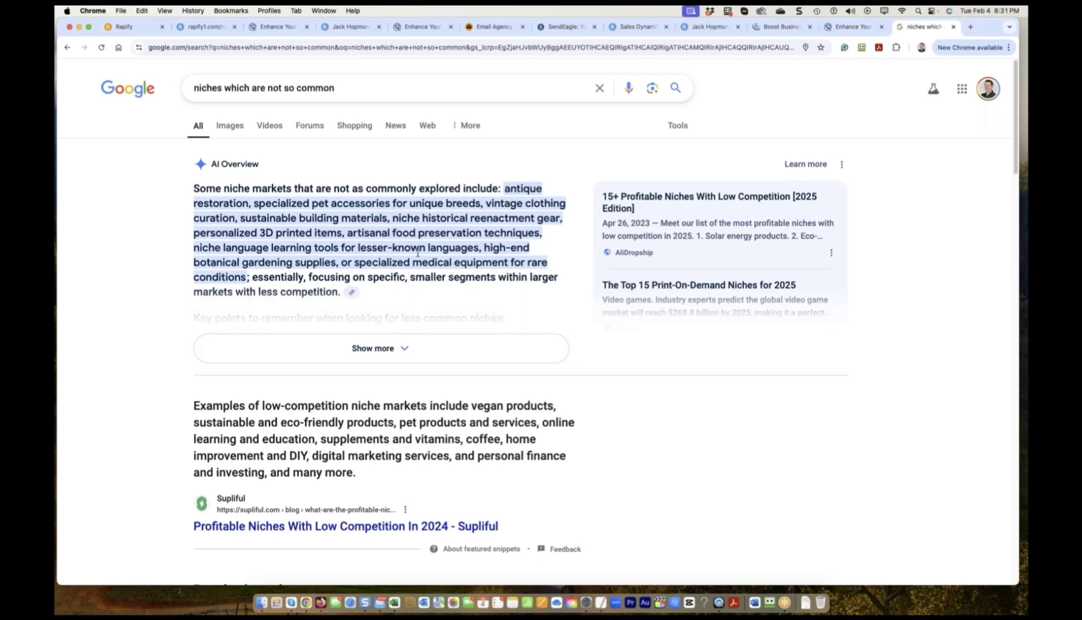
# Search for 'top 200 niches', expand the AI overview and pick out the word Dental.
pyautogui.moveTo(353, 88); pyautogui.dragTo(224, 88)
pyautogui.press('super+a')
pyautogui.write('top ')
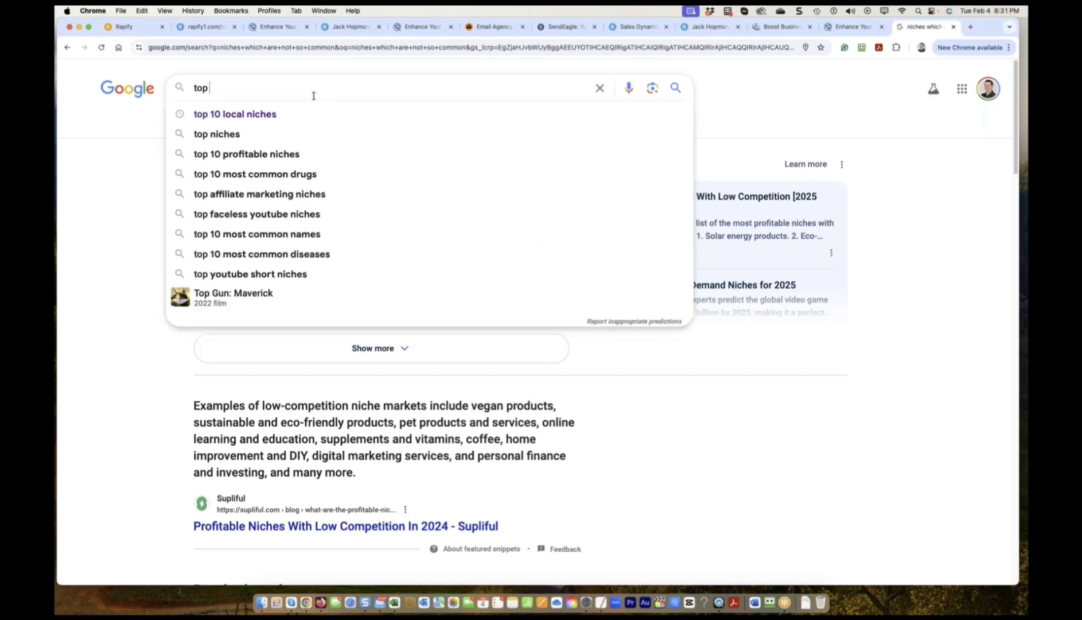
pyautogui.write('200 niches')
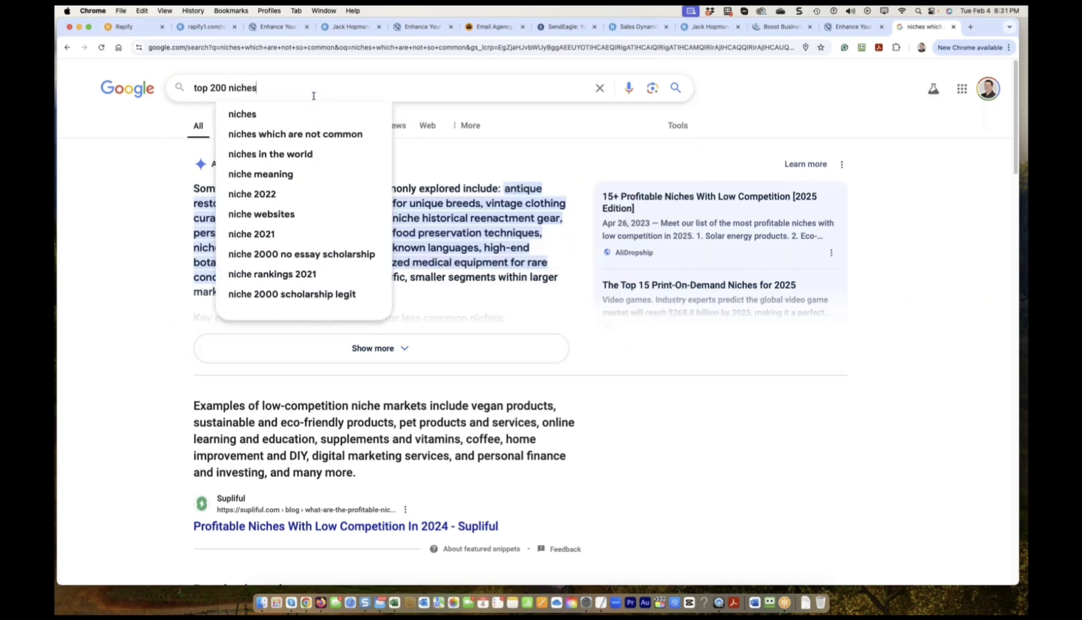
pyautogui.press('Return')
pyautogui.click(351, 354)
pyautogui.scroll(-2, 350, 355)
pyautogui.doubleClick(418, 386)
pyautogui.press('super+c')
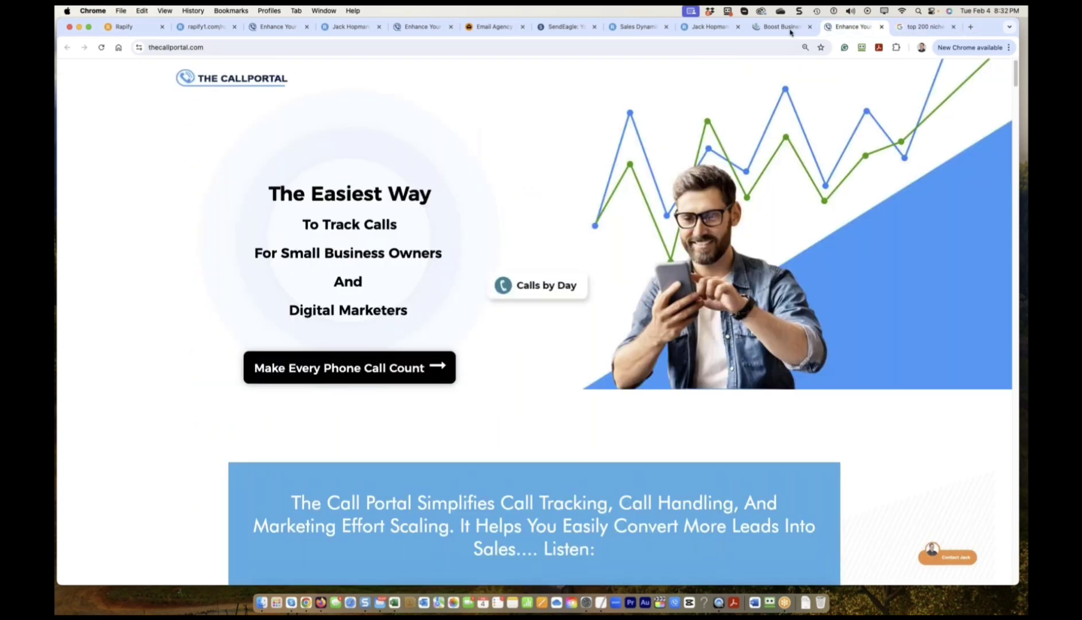
# Search for 'Dental' and scroll down to the local Boca Raton dentist listings.
pyautogui.click(772, 27)
pyautogui.click(922, 27)
pyautogui.moveTo(276, 87); pyautogui.dragTo(189, 86)
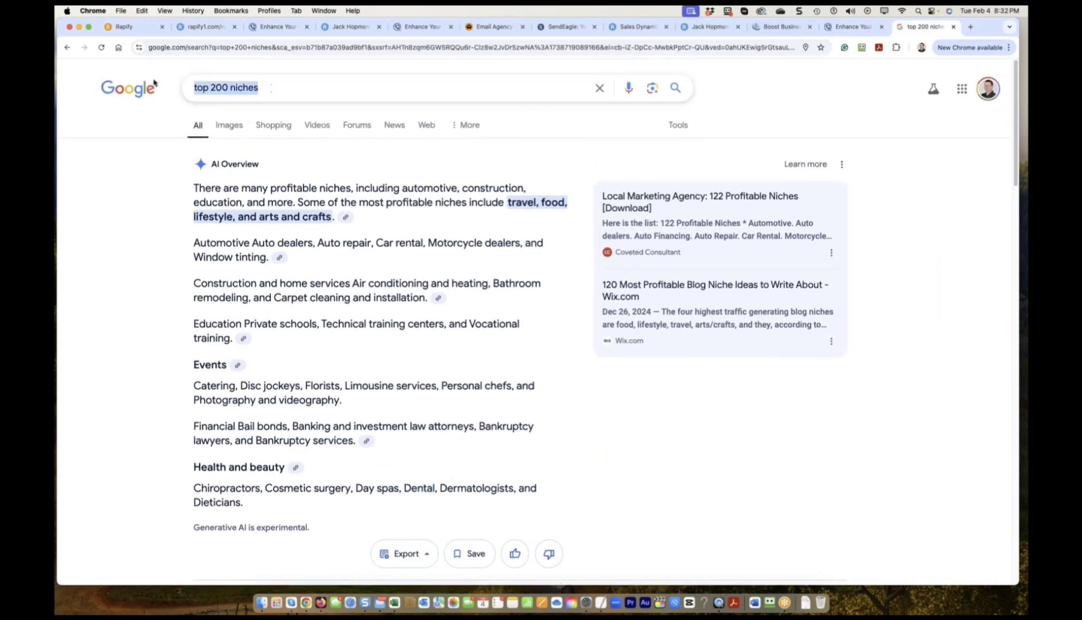
pyautogui.press('super+v')
pyautogui.press('Return')
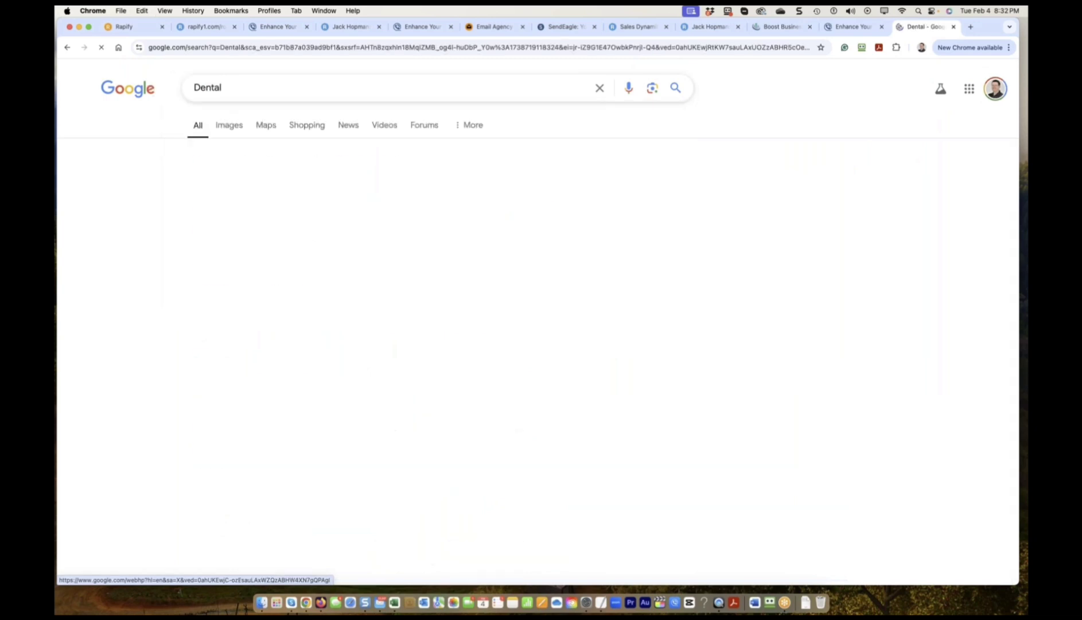
pyautogui.scroll(-6, 295, 459)
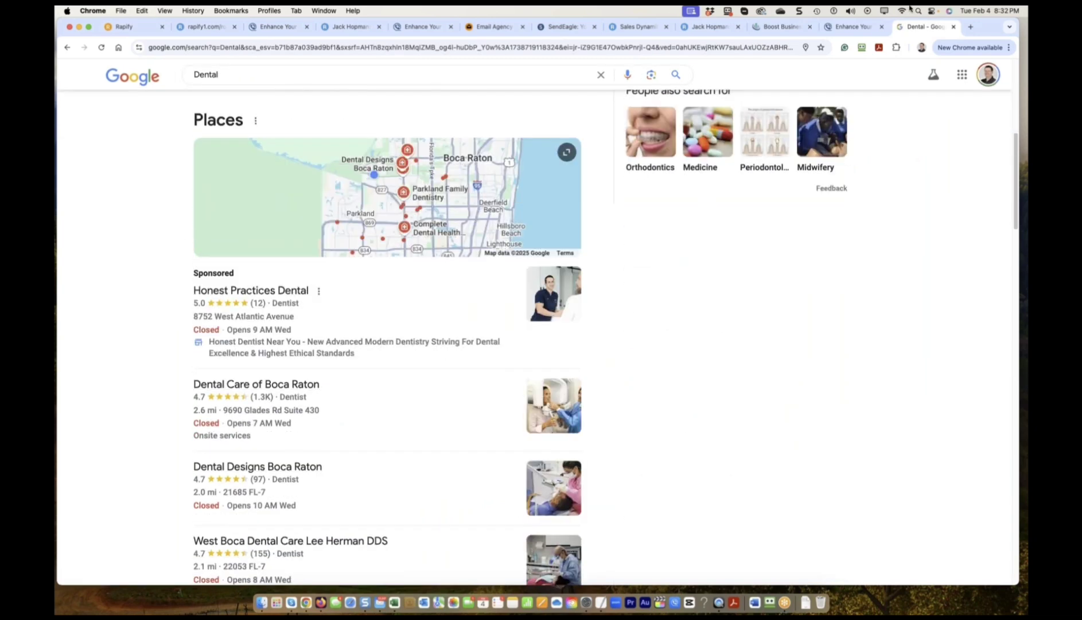
# Set the service to Dental, the company name to WhiDental AB, and enter the street address.
pyautogui.click(119, 26)
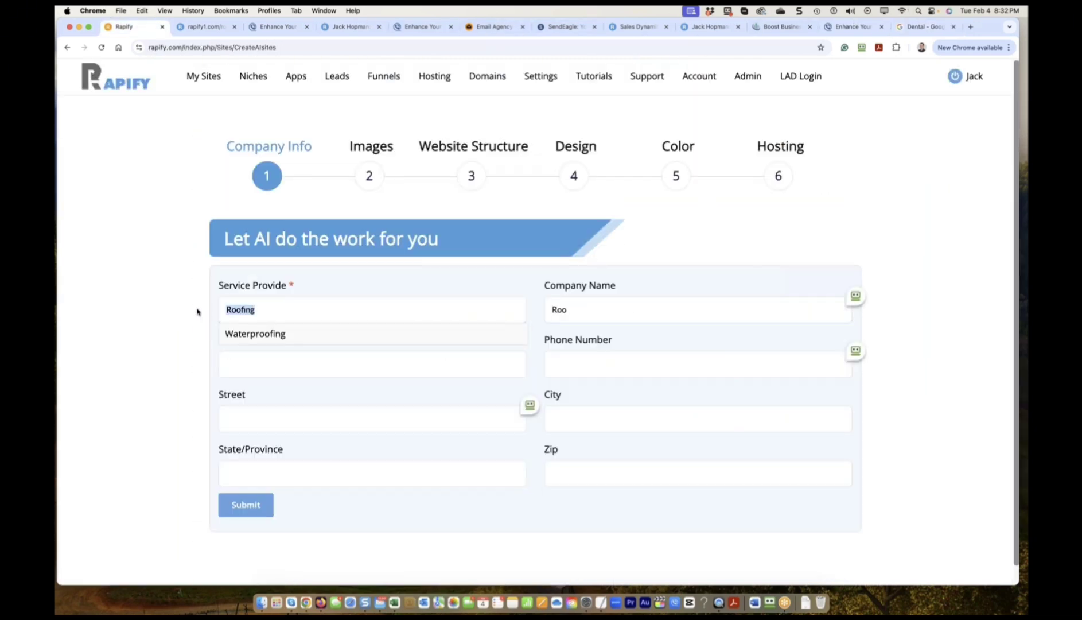
pyautogui.press('super+v')
pyautogui.press('Tab')
pyautogui.write('Whi')
pyautogui.write('Dental AB')
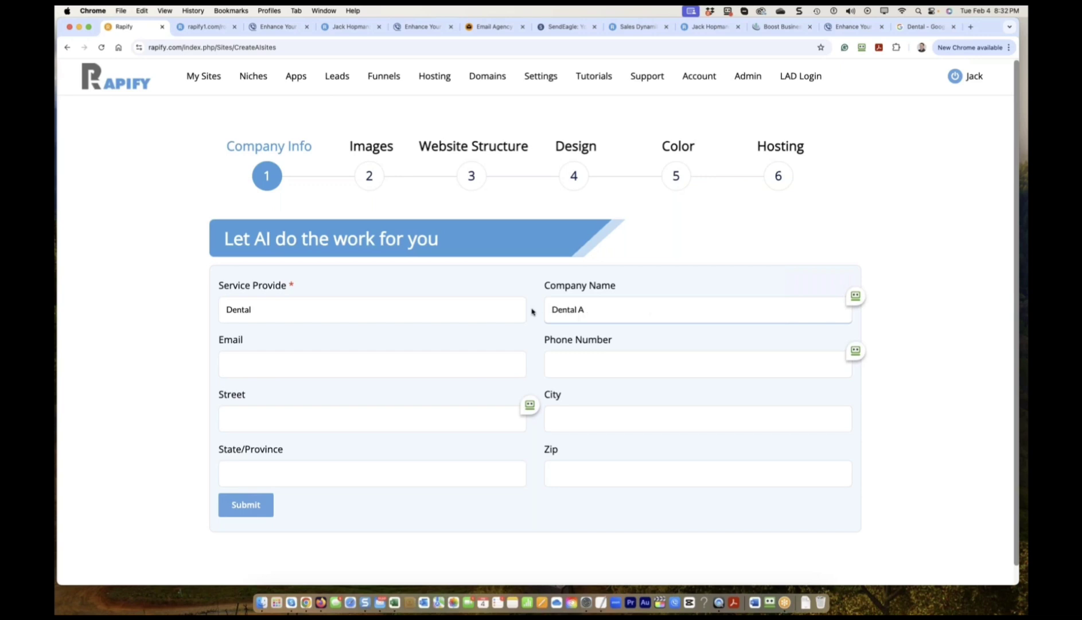
pyautogui.click(320, 424)
pyautogui.write('Lane')
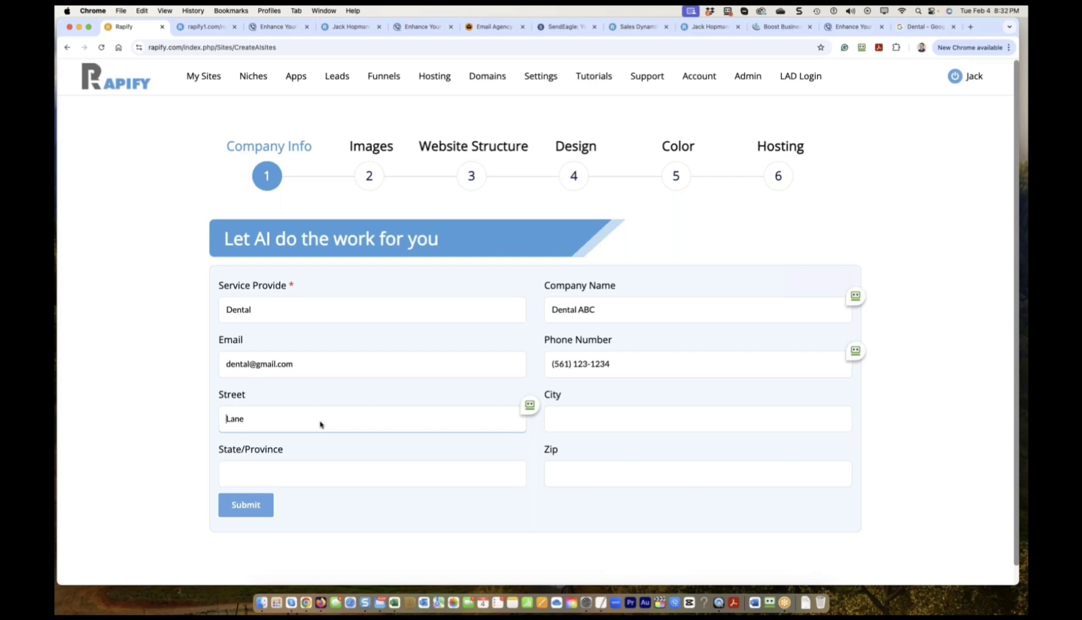
pyautogui.write('12345')
# Complete city Boca Raton, state FL and zip code, submit, then toggle the image options.
pyautogui.click(599, 423)
pyautogui.write('Boca Raton')
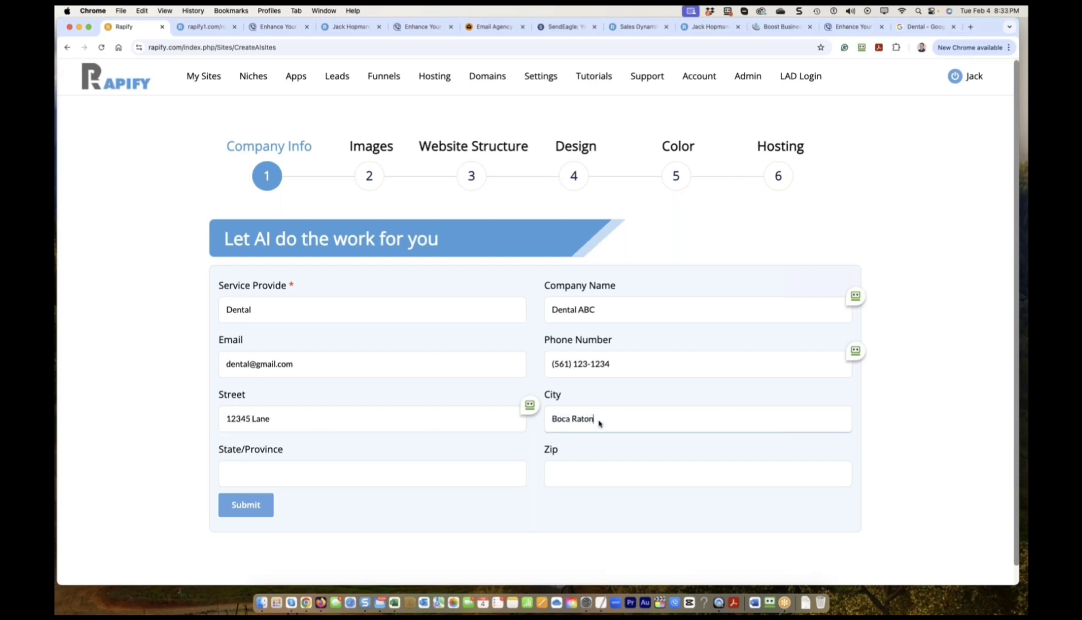
pyautogui.click(272, 479)
pyautogui.write('FL')
pyautogui.click(651, 474)
pyautogui.write('334285')
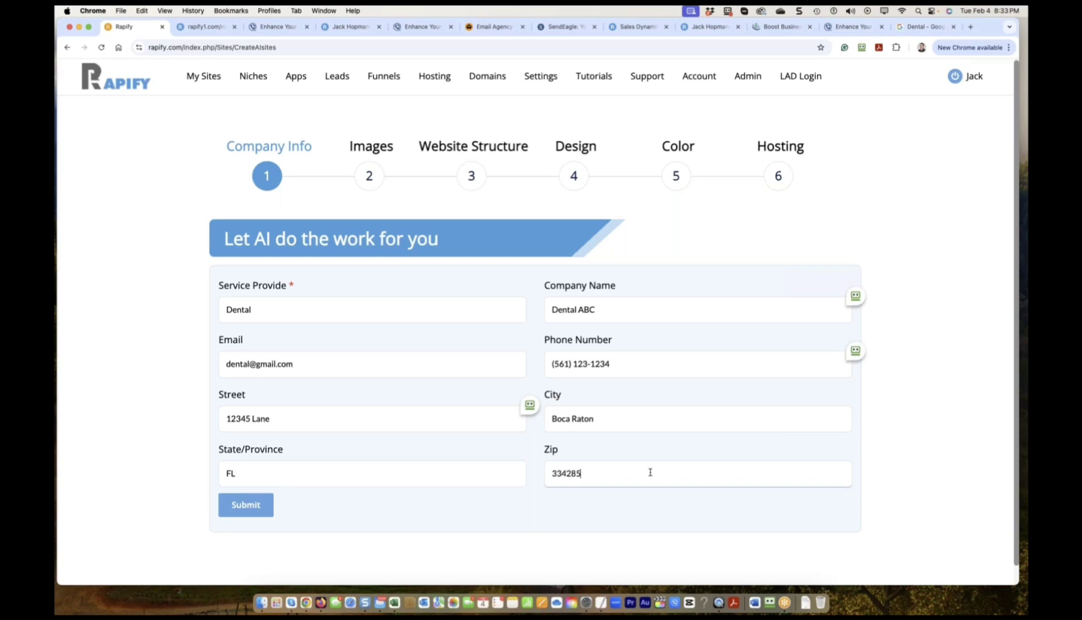
pyautogui.press('Return')
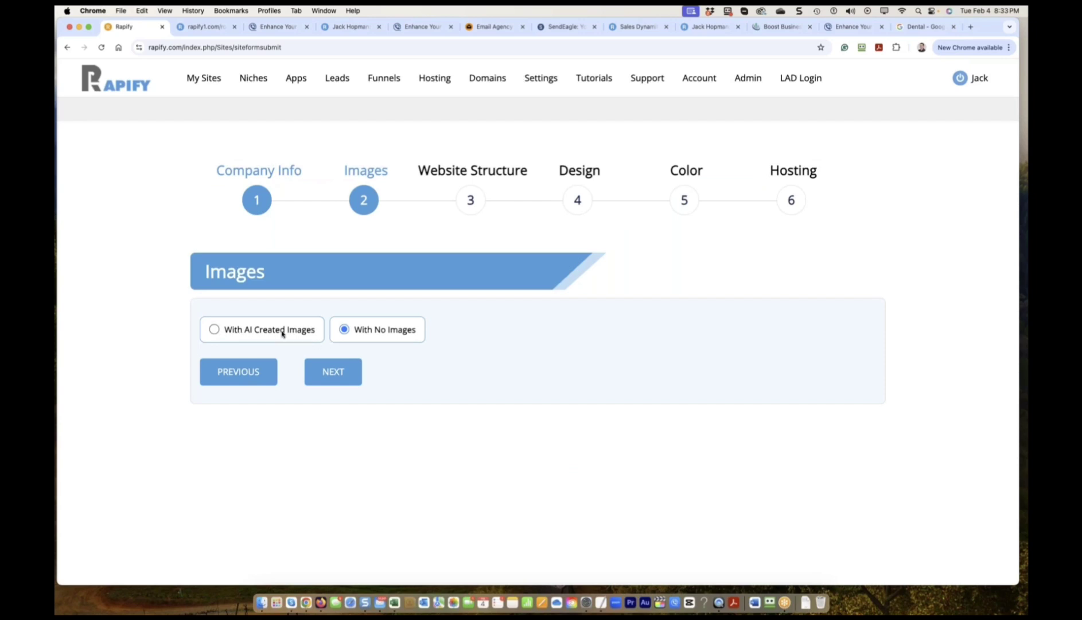
pyautogui.click(215, 330)
pyautogui.click(345, 332)
# Choose AI-created images, then settle on a Single Page Website in English.
pyautogui.click(214, 329)
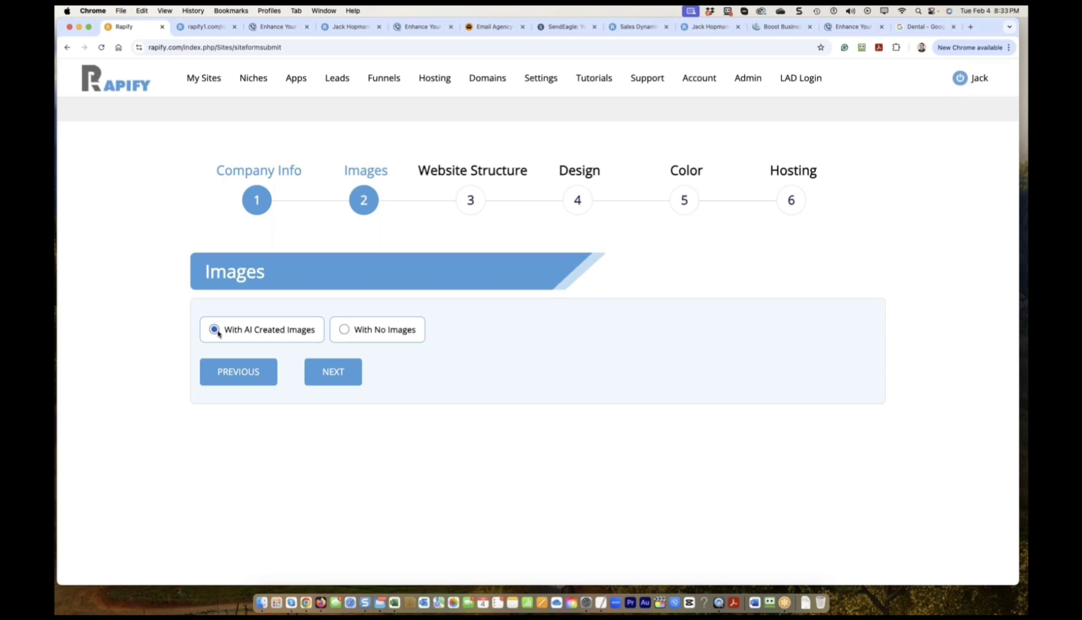
pyautogui.click(324, 377)
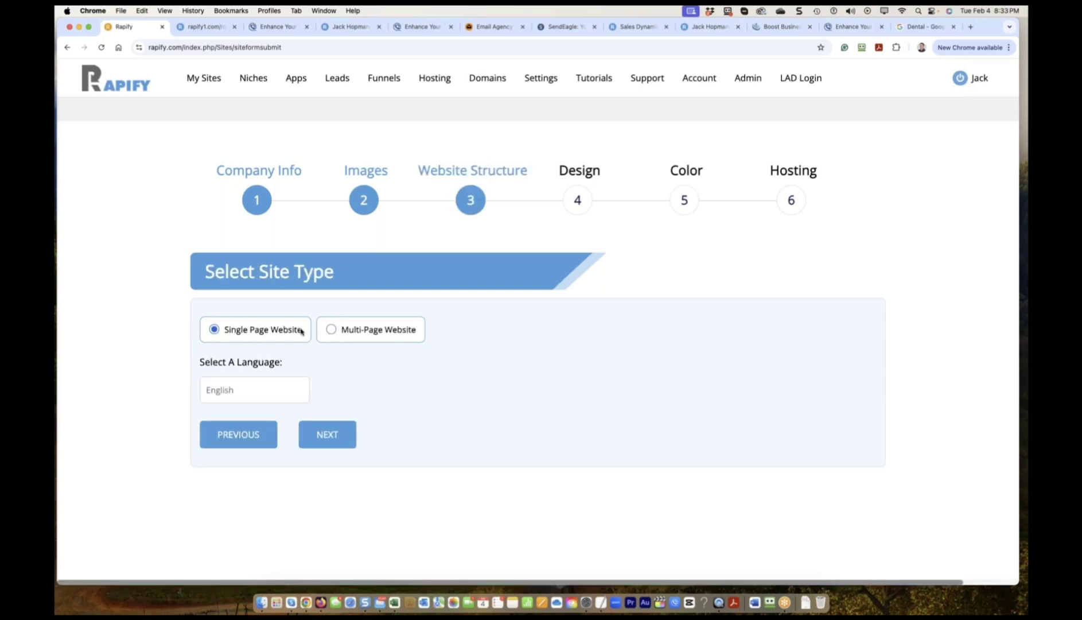
pyautogui.click(331, 331)
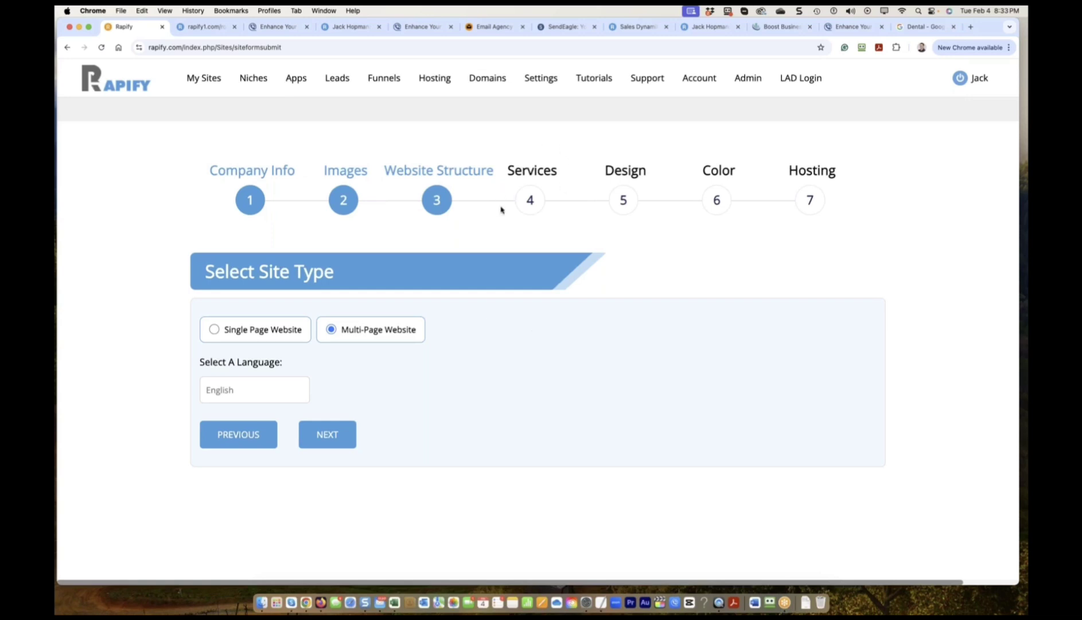
pyautogui.click(215, 330)
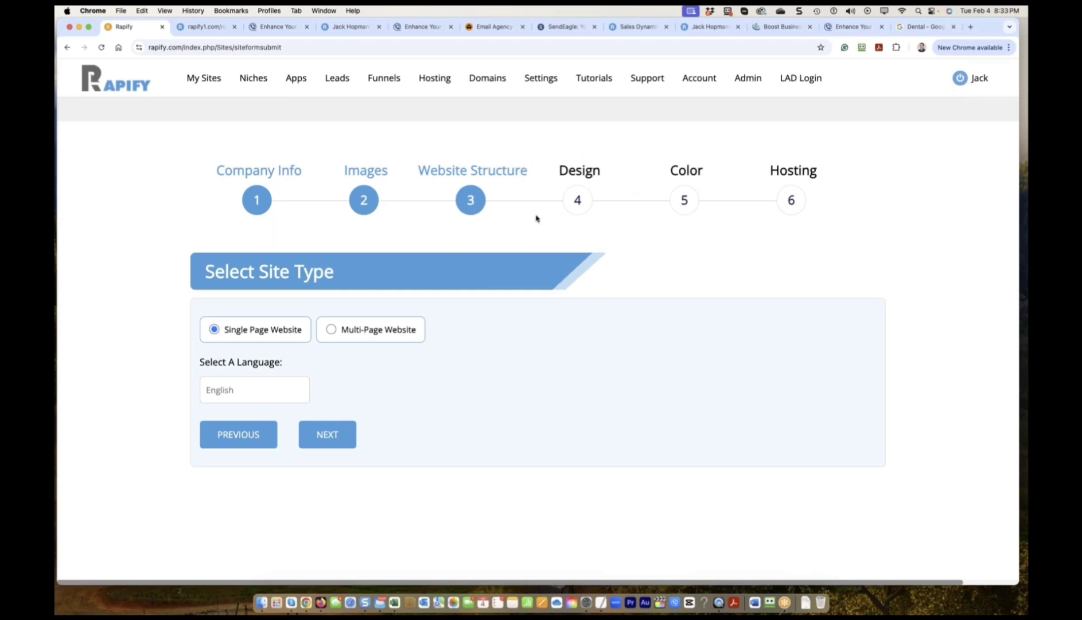
pyautogui.click(345, 328)
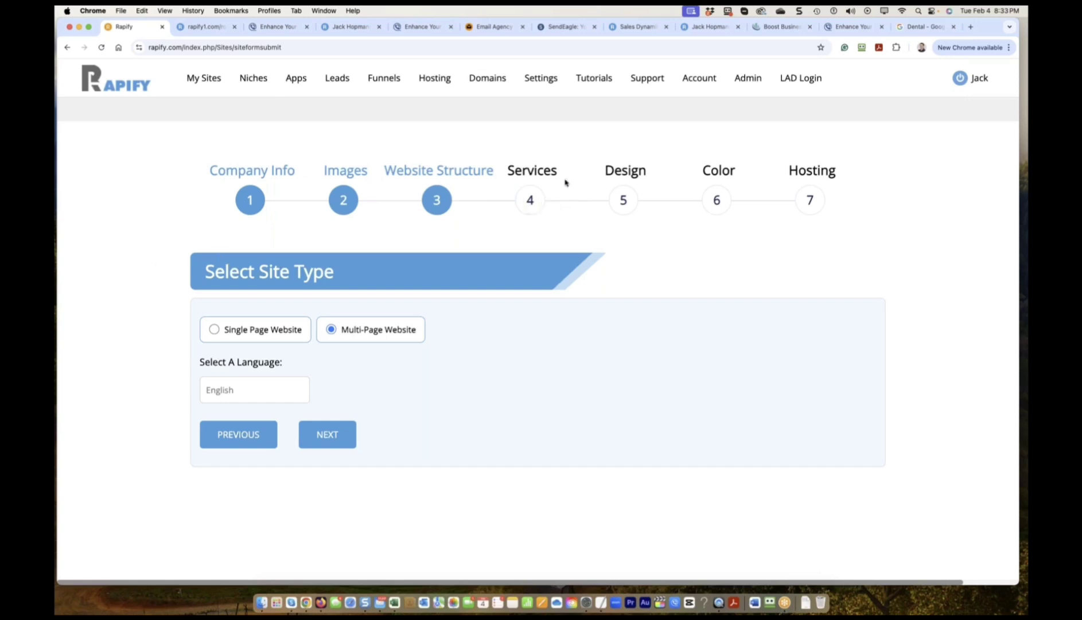
pyautogui.click(216, 331)
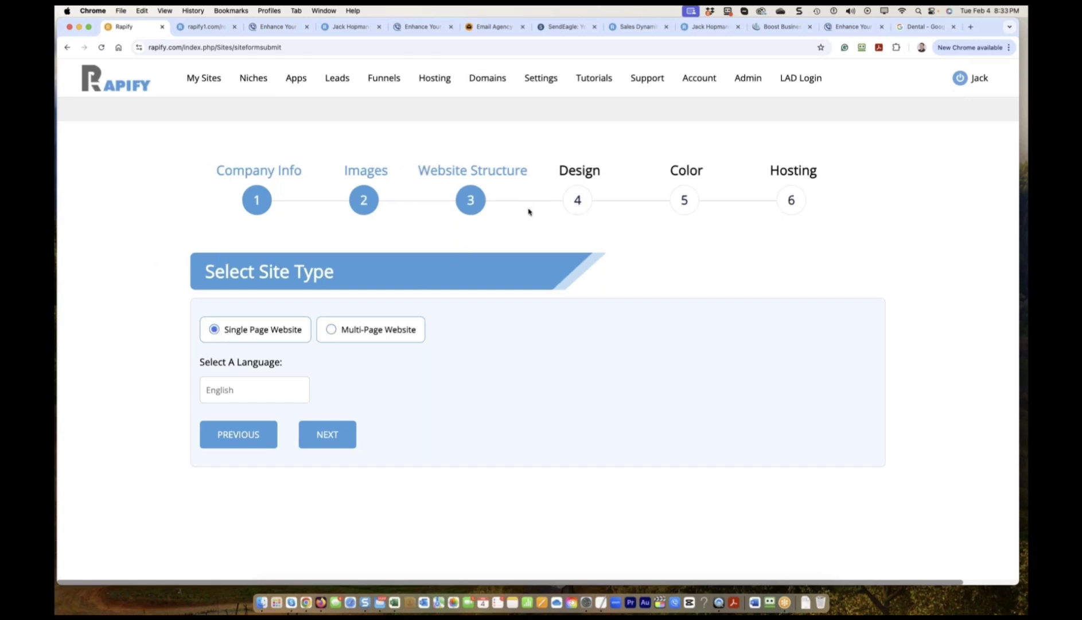
pyautogui.click(252, 394)
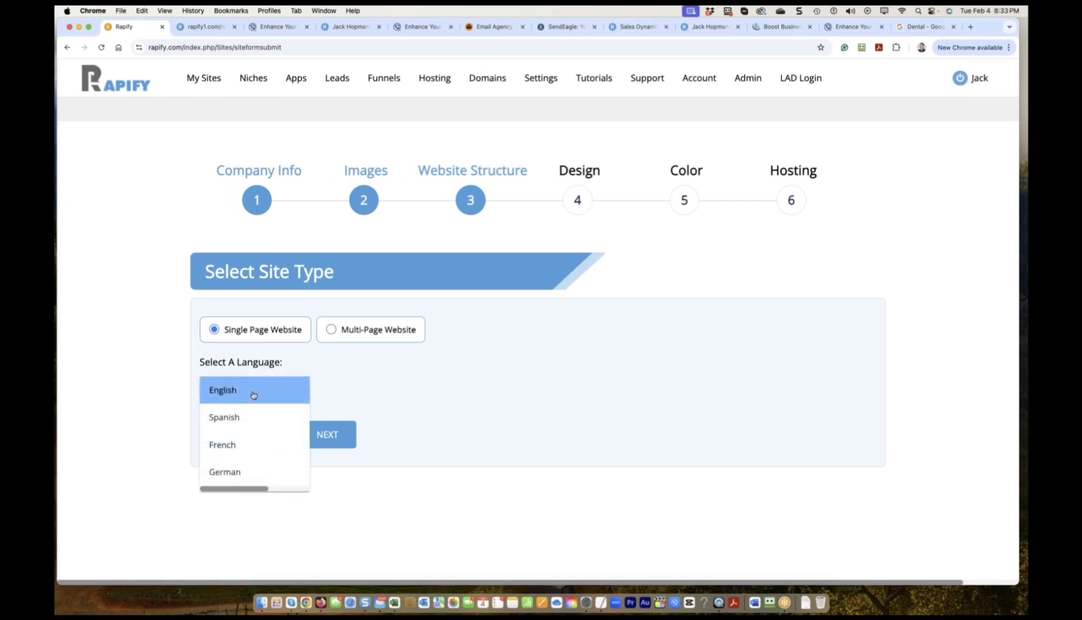
pyautogui.click(412, 408)
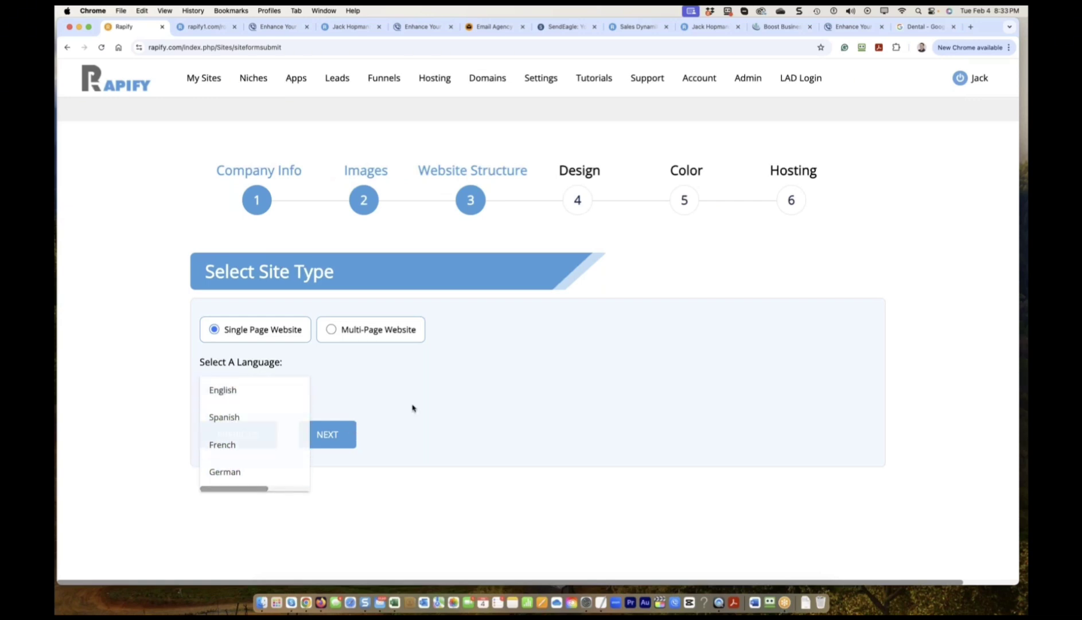
pyautogui.click(328, 434)
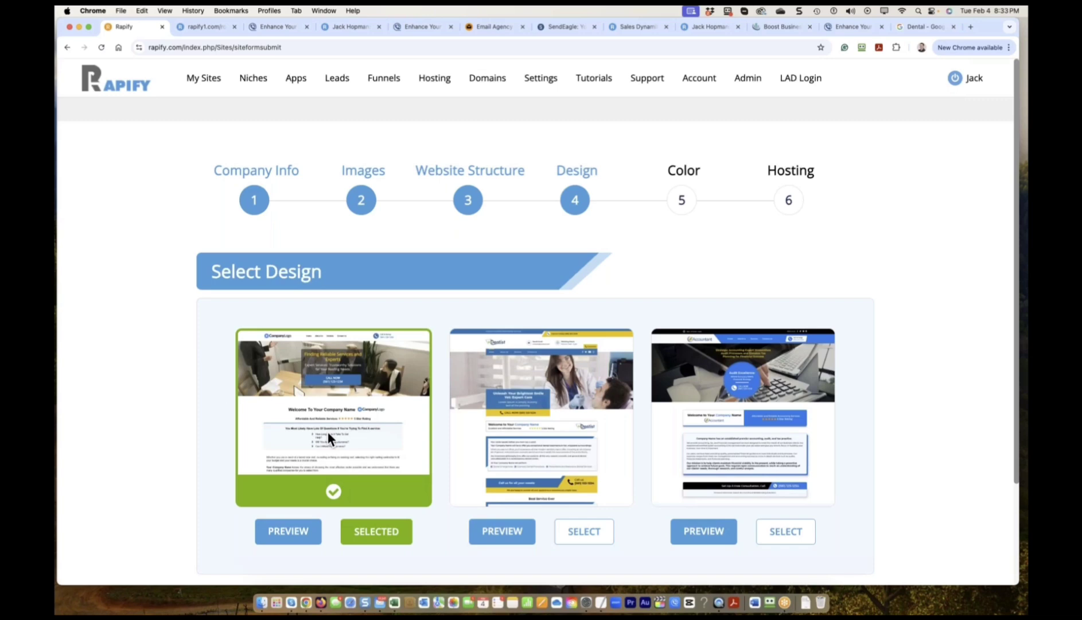
# Select the dentist design for the dental site.
pyautogui.scroll(-3, 679, 510)
pyautogui.click(579, 411)
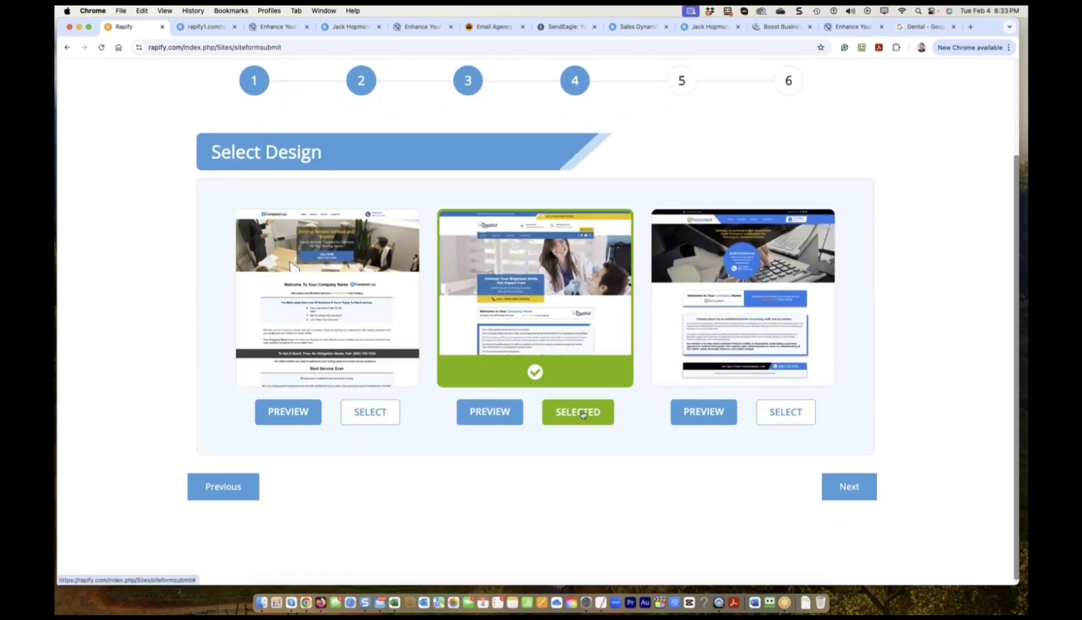
pyautogui.click(835, 487)
# Apply Theme Color 1 and start building the website, then open a new tab.
pyautogui.click(198, 238)
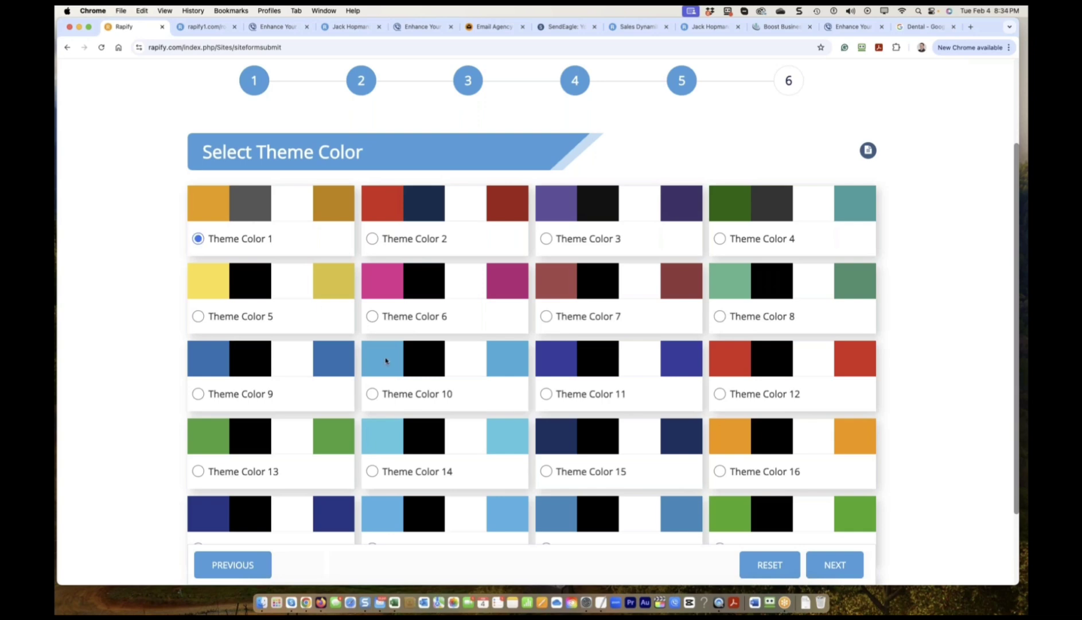
pyautogui.scroll(-3, 574, 436)
pyautogui.click(835, 565)
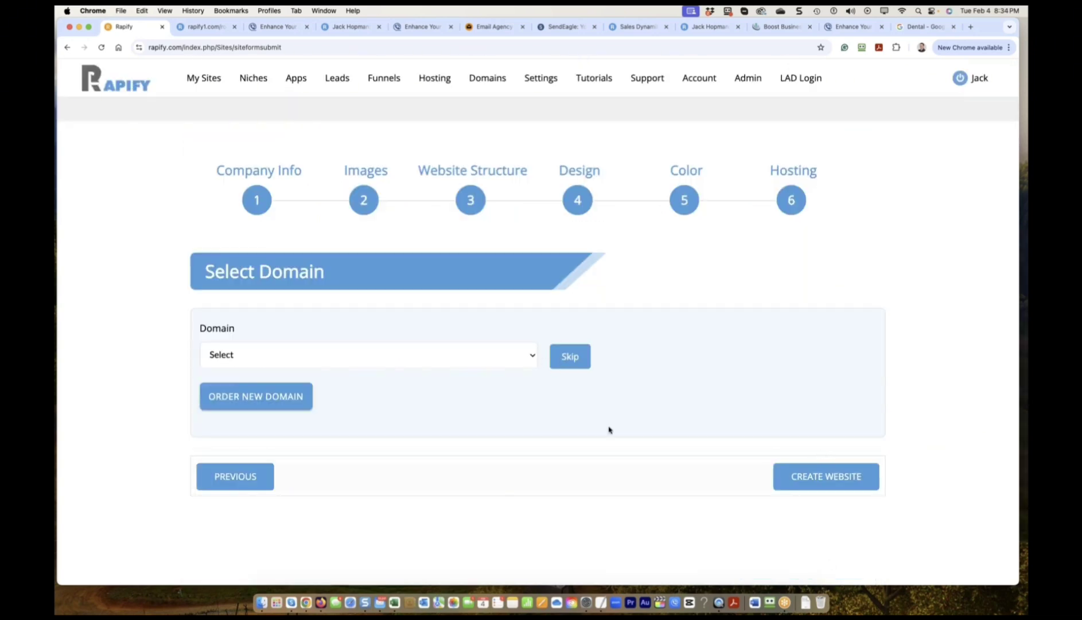
pyautogui.click(845, 480)
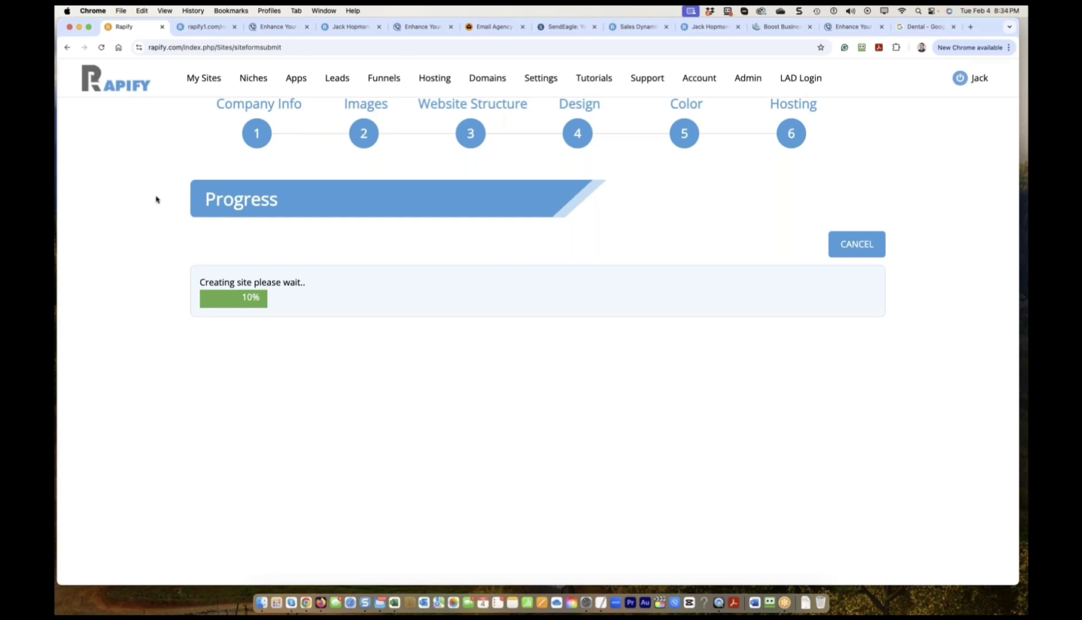
pyautogui.click(973, 27)
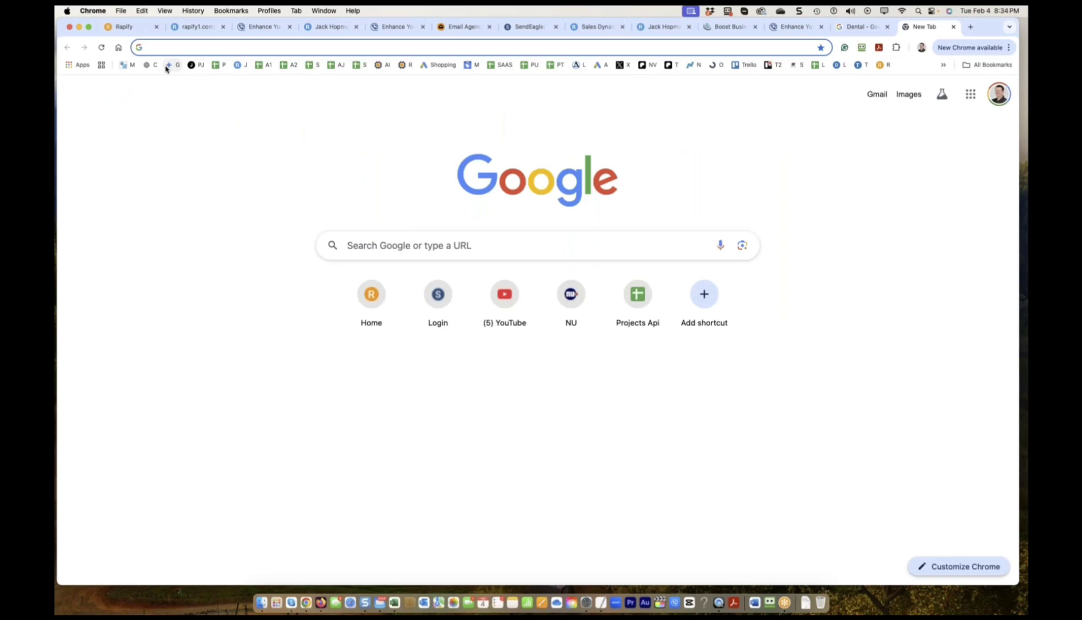
# In Gemini, ask for the top 20 struggles local business owners have creating a website.
pyautogui.click(165, 65)
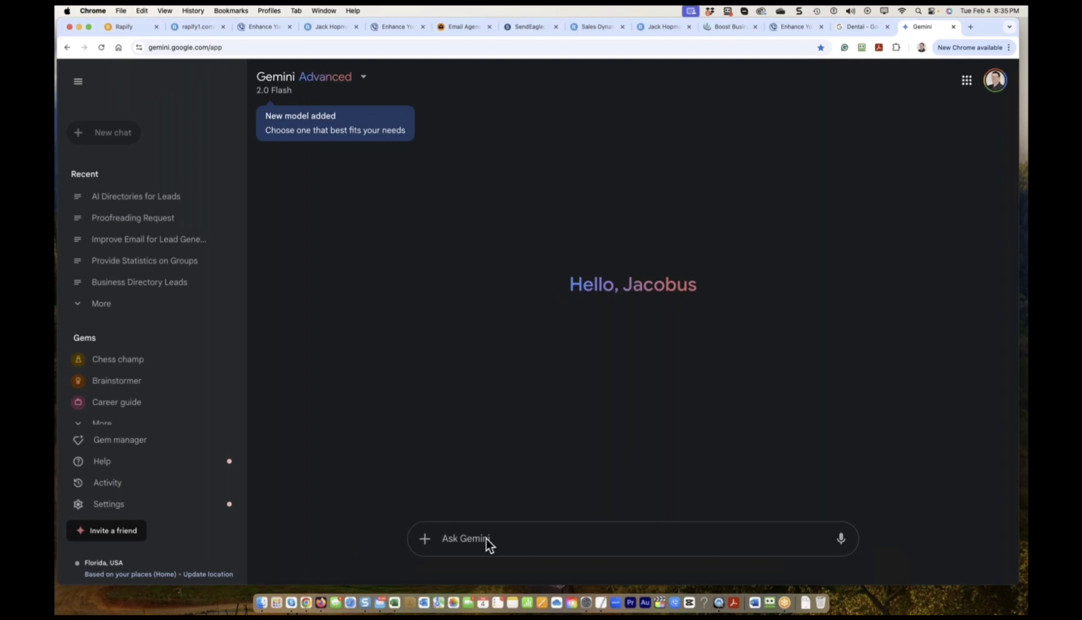
pyautogui.write('what are the top 20 re')
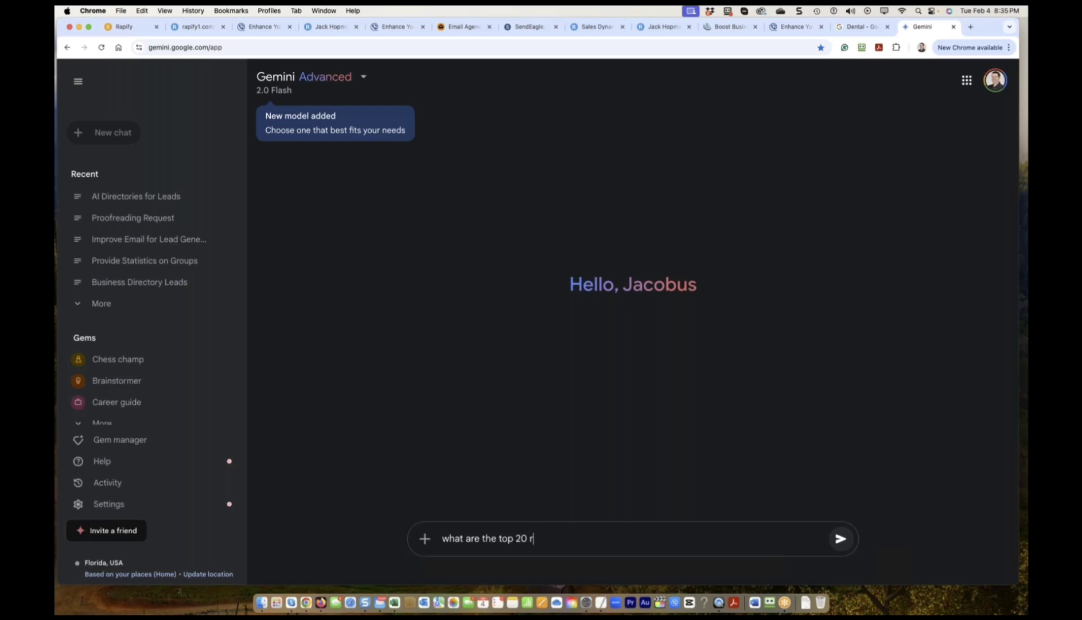
pyautogui.press('BackSpace')
pyautogui.write('with')
pyautogui.press('BackSpace')
pyautogui.press('BackSpace')
pyautogui.press('BackSpace')
pyautogui.press('BackSpace')
pyautogui.write('struggels local business owners ')
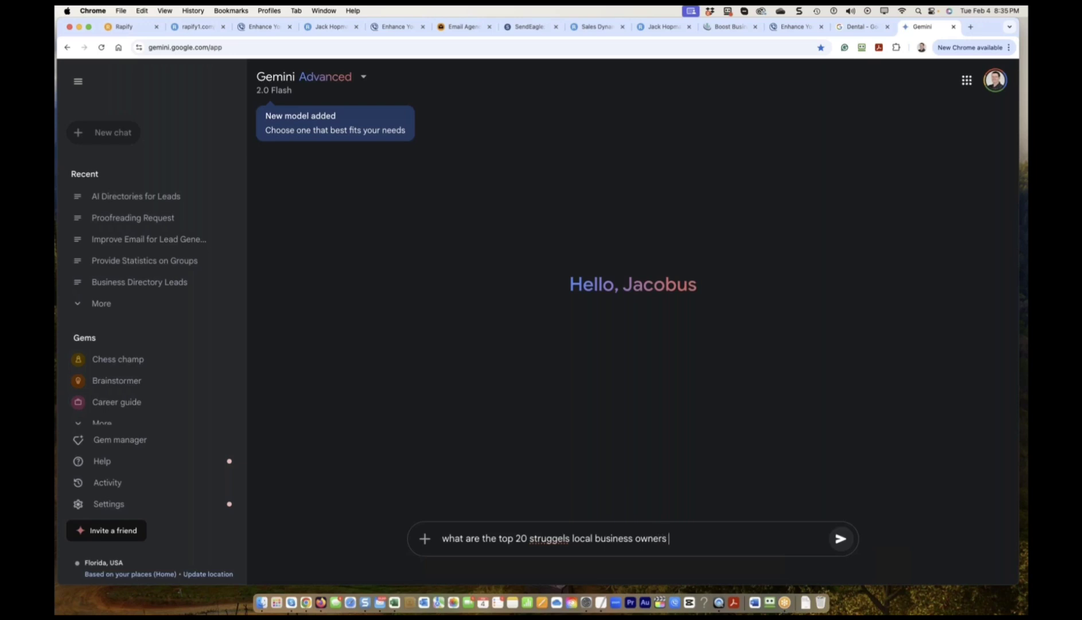
pyautogui.write('have to create a webinar')
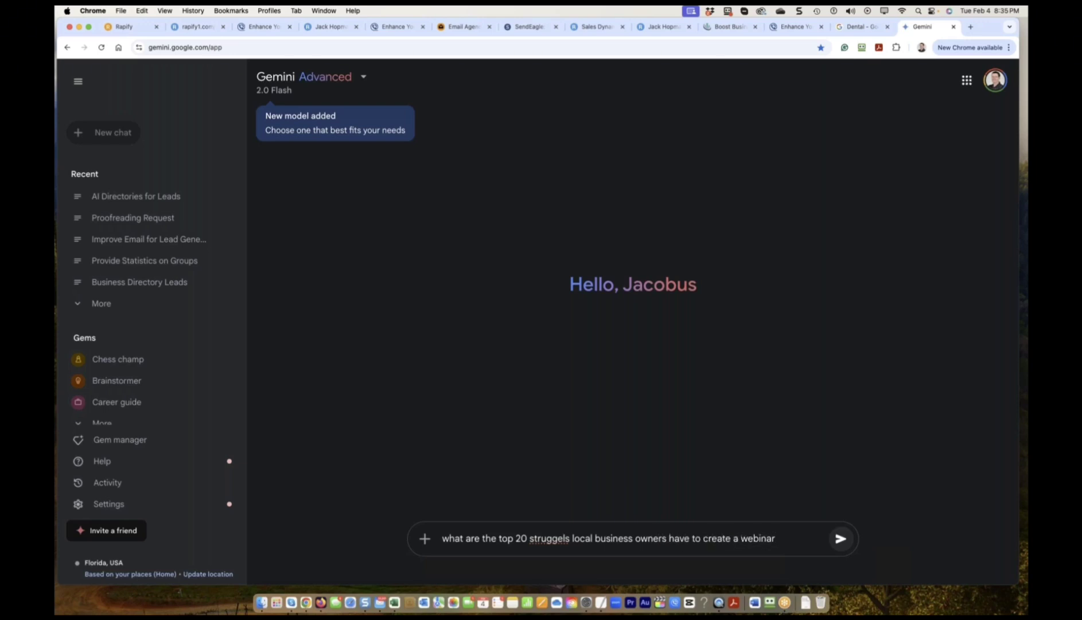
pyautogui.press('BackSpace')
pyautogui.press('BackSpace')
pyautogui.press('BackSpace')
pyautogui.write('site')
# Correct the misspelled 'struggels' to 'struggles' from the spelling suggestions.
pyautogui.rightClick(546, 541)
pyautogui.click(547, 541)
pyautogui.rightClick(548, 541)
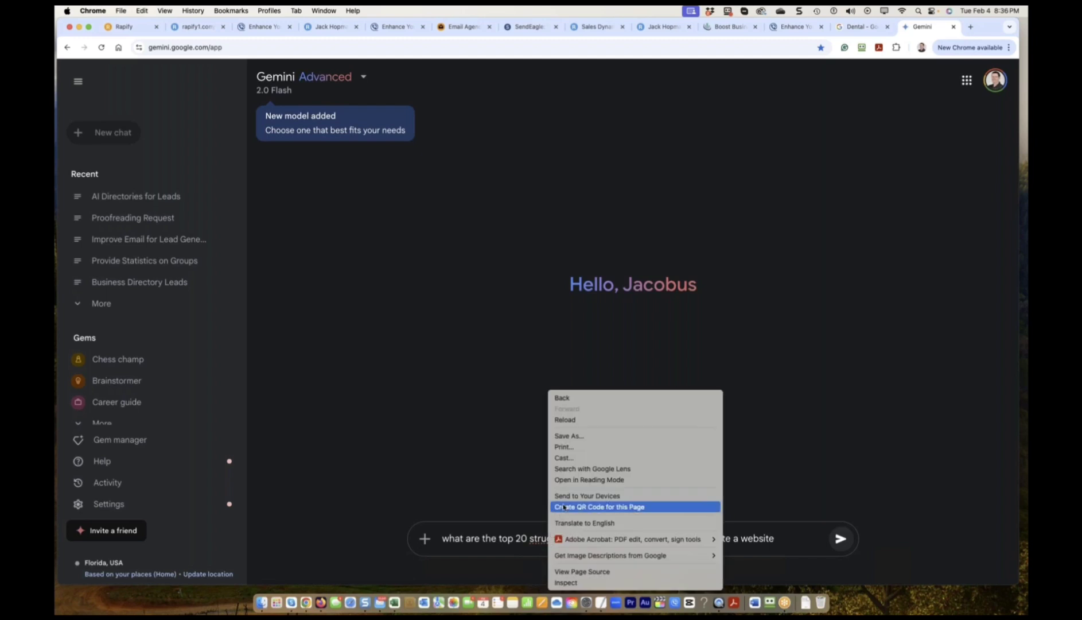
pyautogui.click(533, 544)
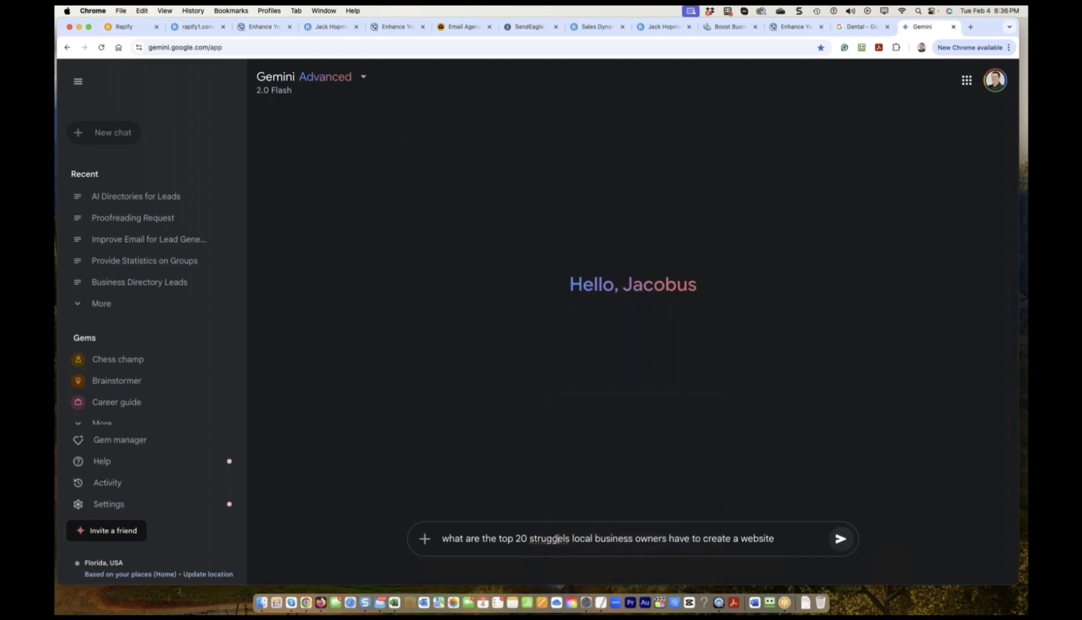
pyautogui.rightClick(556, 539)
pyautogui.click(580, 321)
pyautogui.click(841, 539)
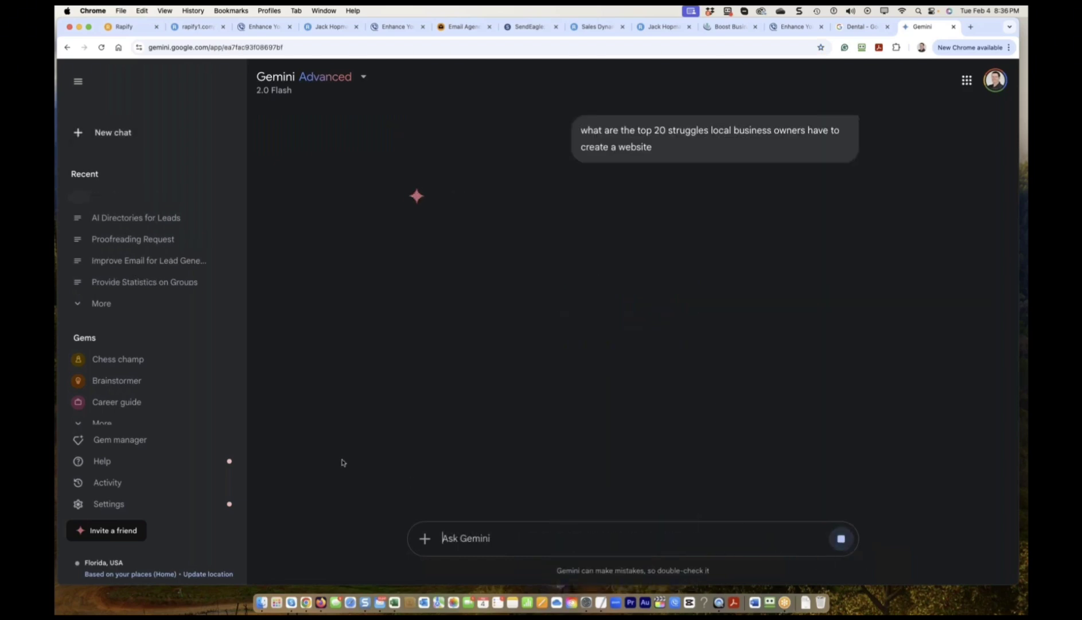
pyautogui.scroll(-6, 466, 323)
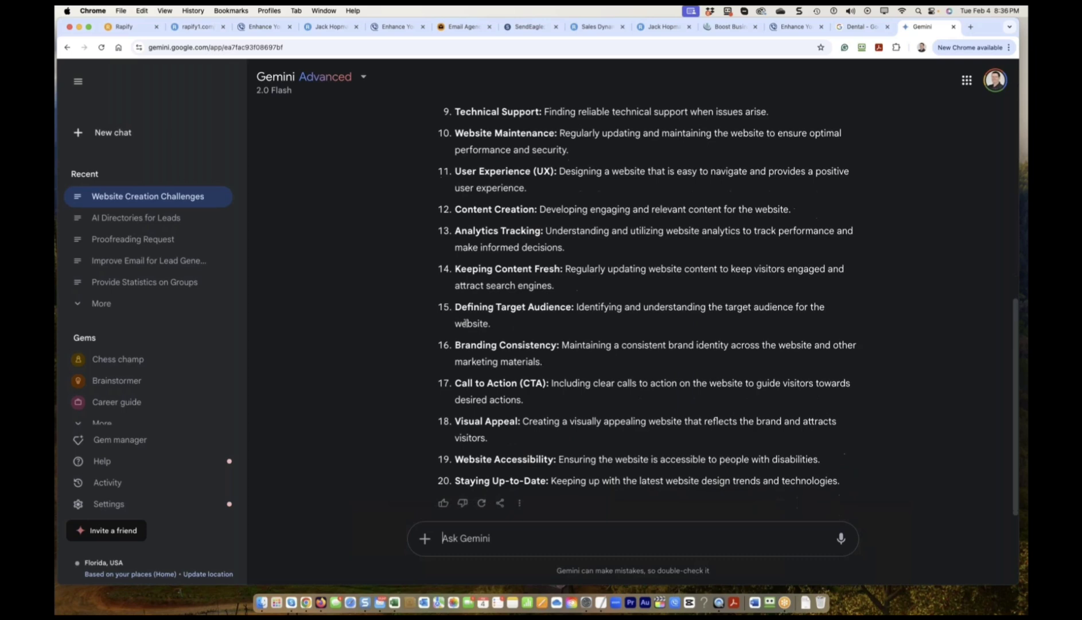
pyautogui.scroll(10, 494, 310)
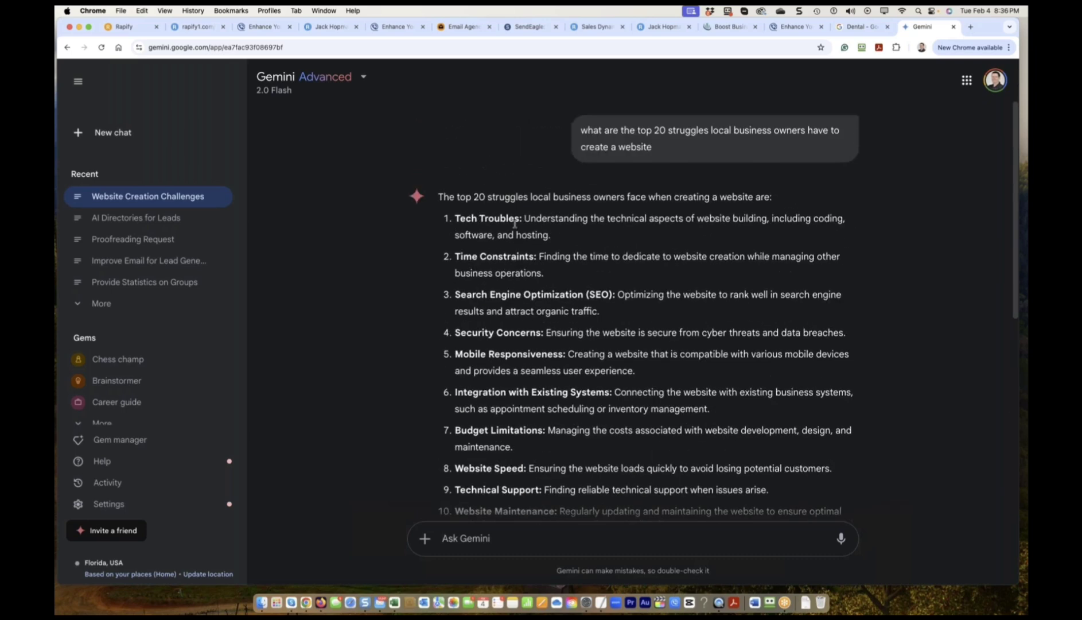
pyautogui.moveTo(472, 257); pyautogui.dragTo(517, 256)
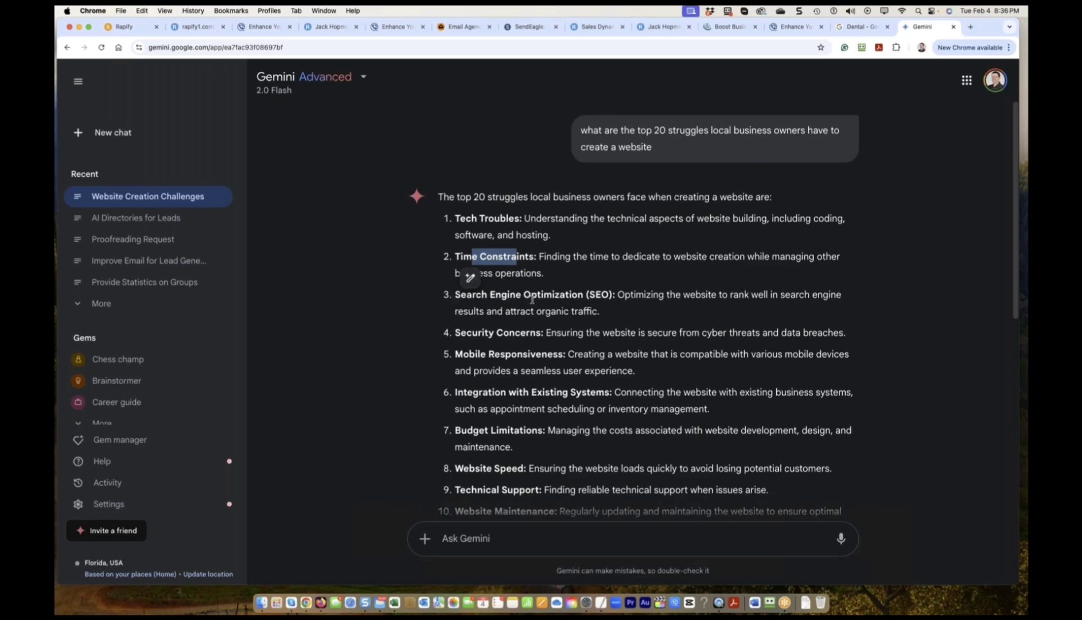
pyautogui.moveTo(577, 295); pyautogui.dragTo(516, 295)
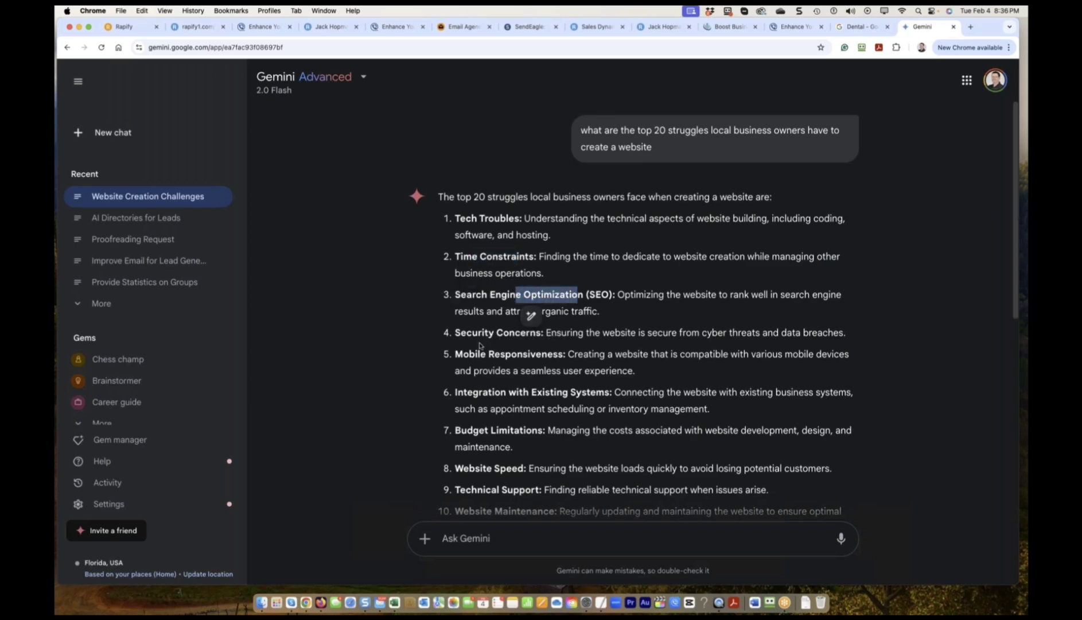
pyautogui.scroll(-1, 516, 371)
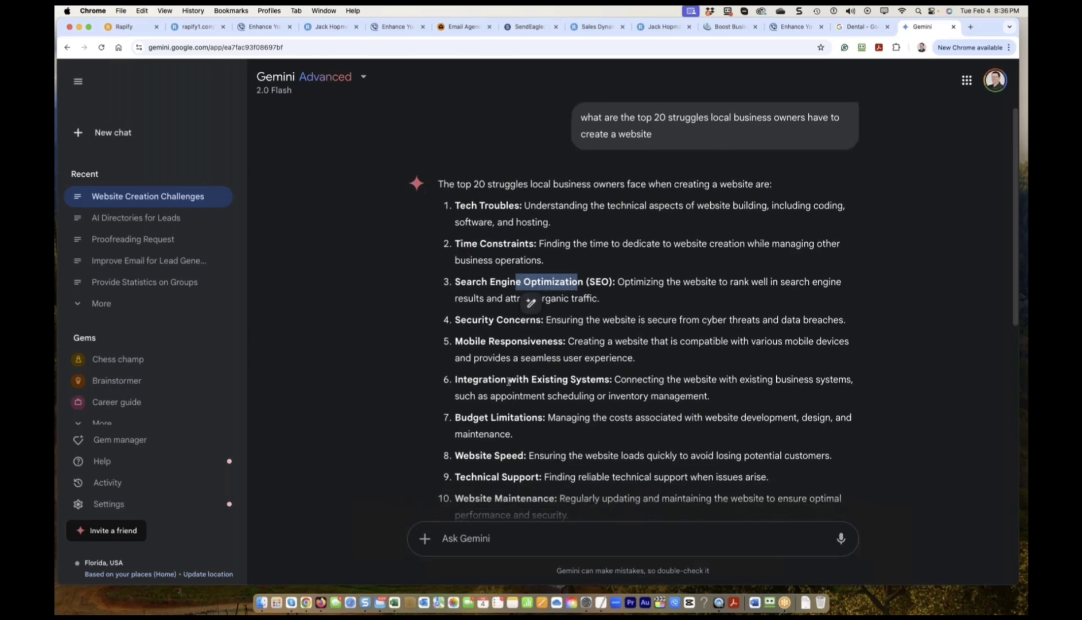
pyautogui.scroll(-5, 560, 383)
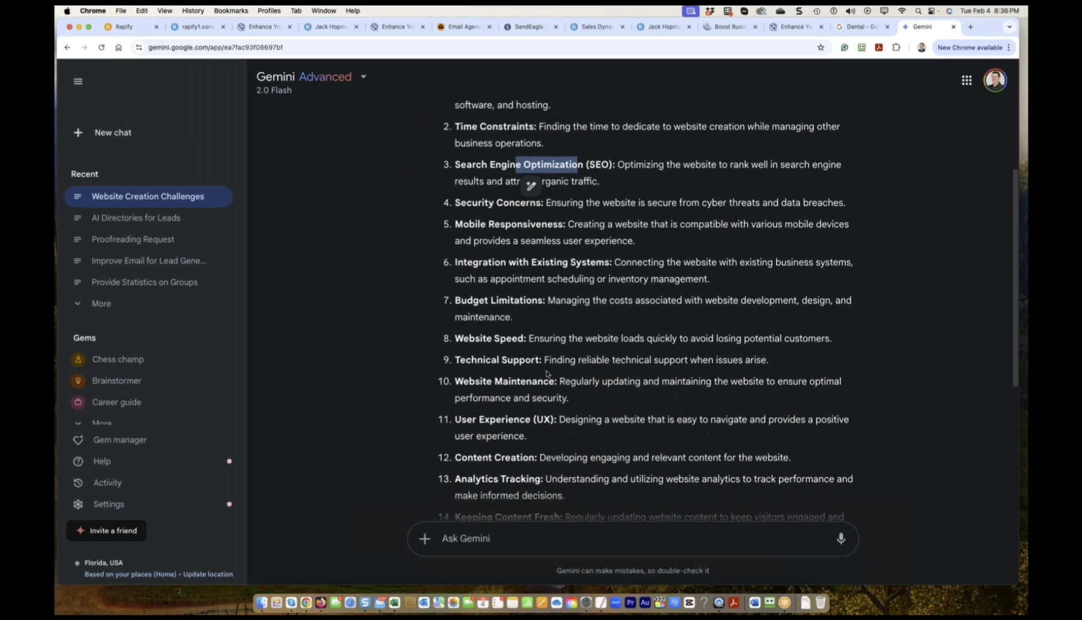
pyautogui.scroll(-1, 488, 351)
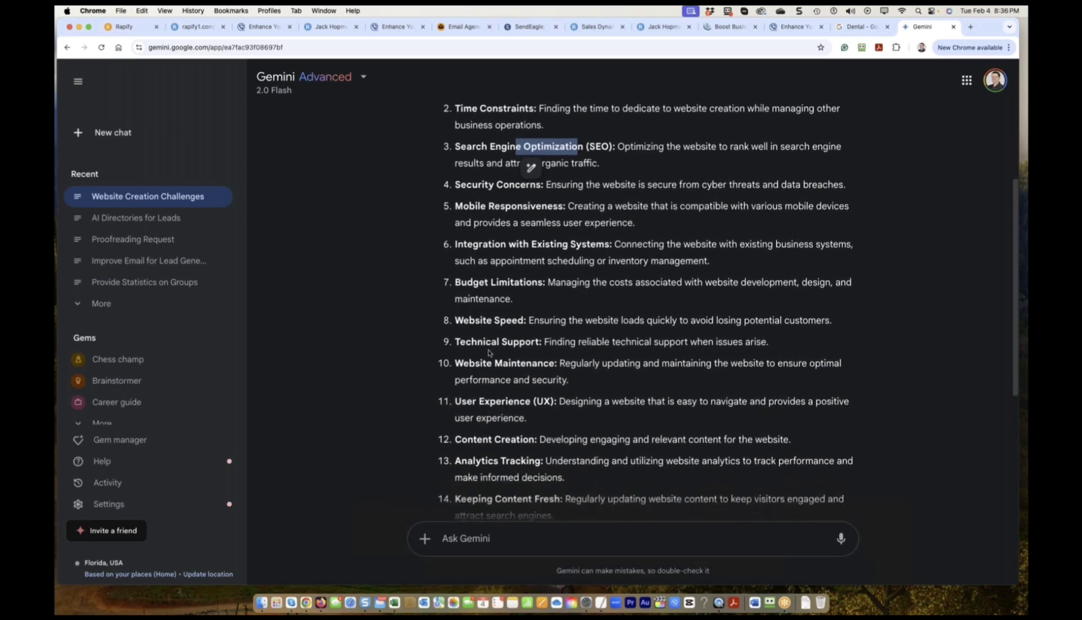
pyautogui.scroll(-2, 488, 352)
pyautogui.scroll(-3, 488, 352)
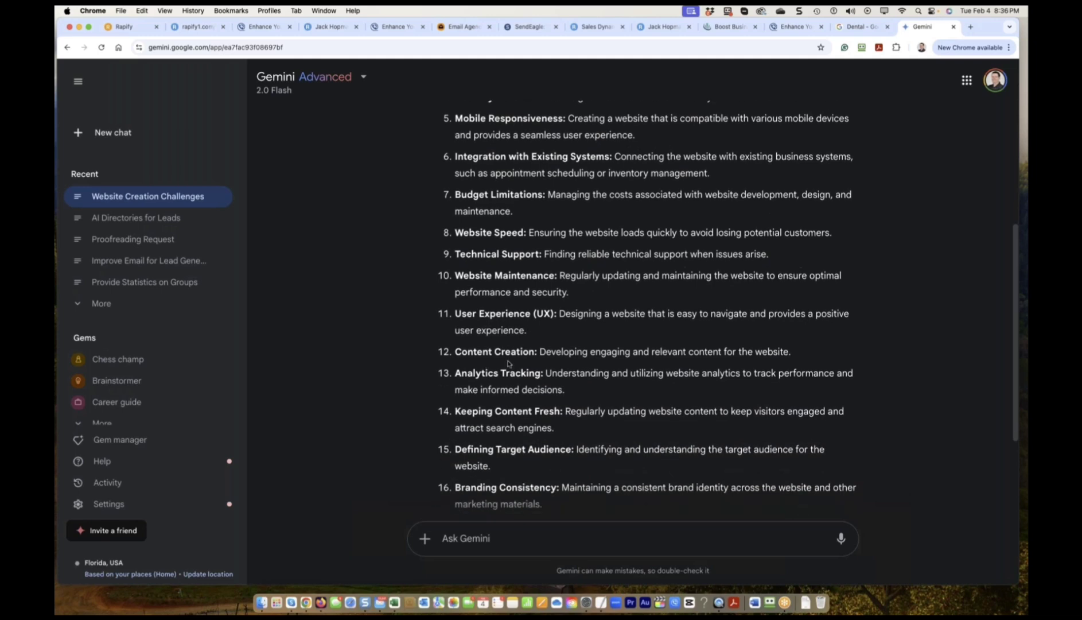
pyautogui.moveTo(535, 351); pyautogui.dragTo(458, 351)
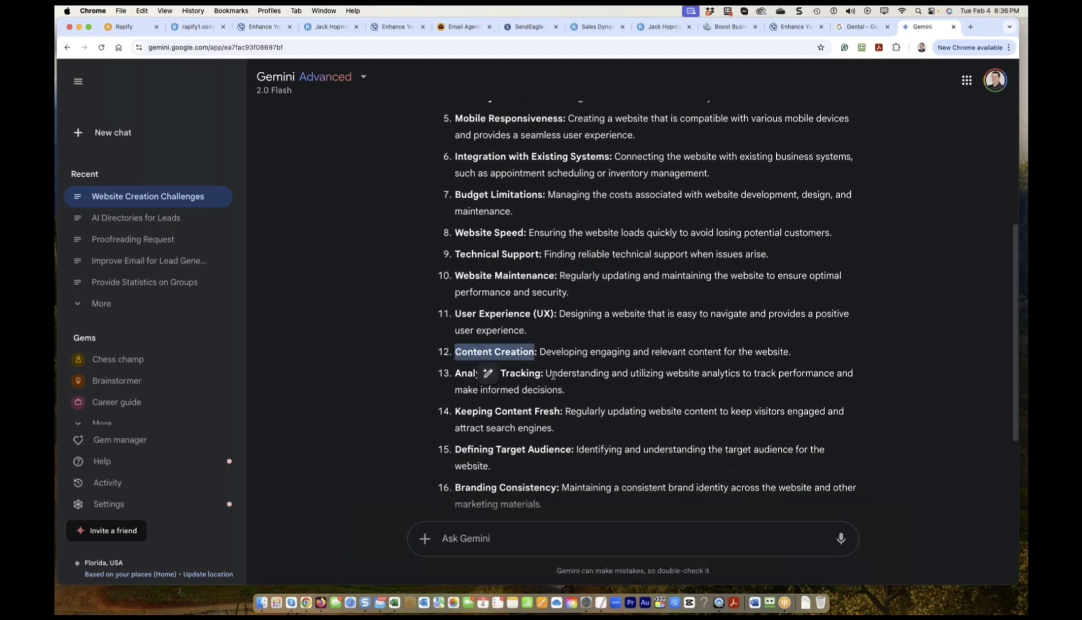
pyautogui.click(553, 376)
pyautogui.scroll(-1, 552, 379)
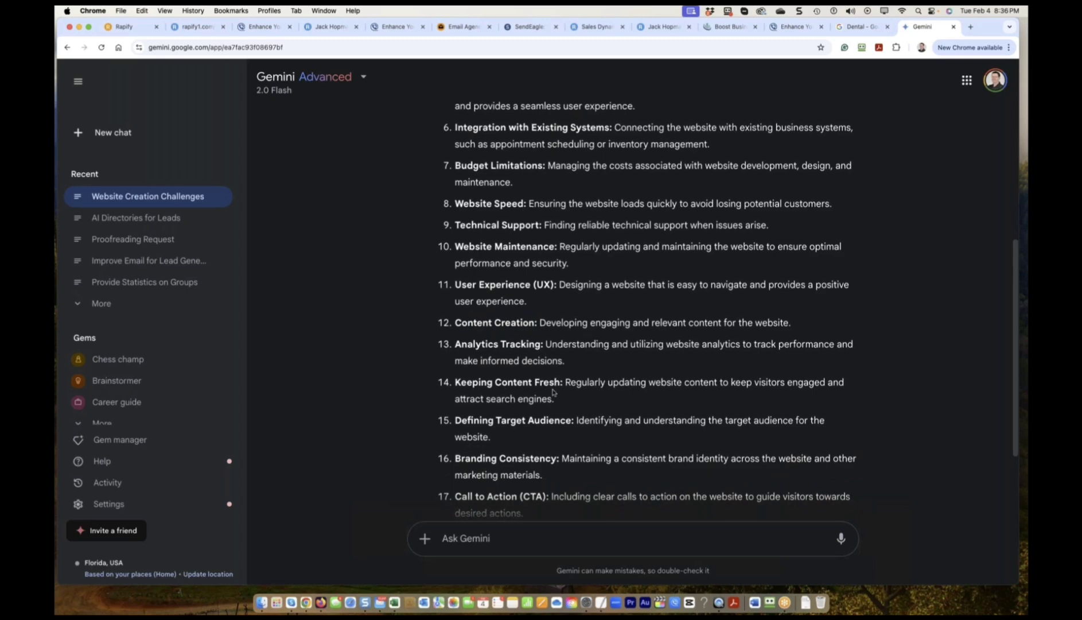
pyautogui.scroll(-1, 553, 392)
pyautogui.scroll(-1, 534, 393)
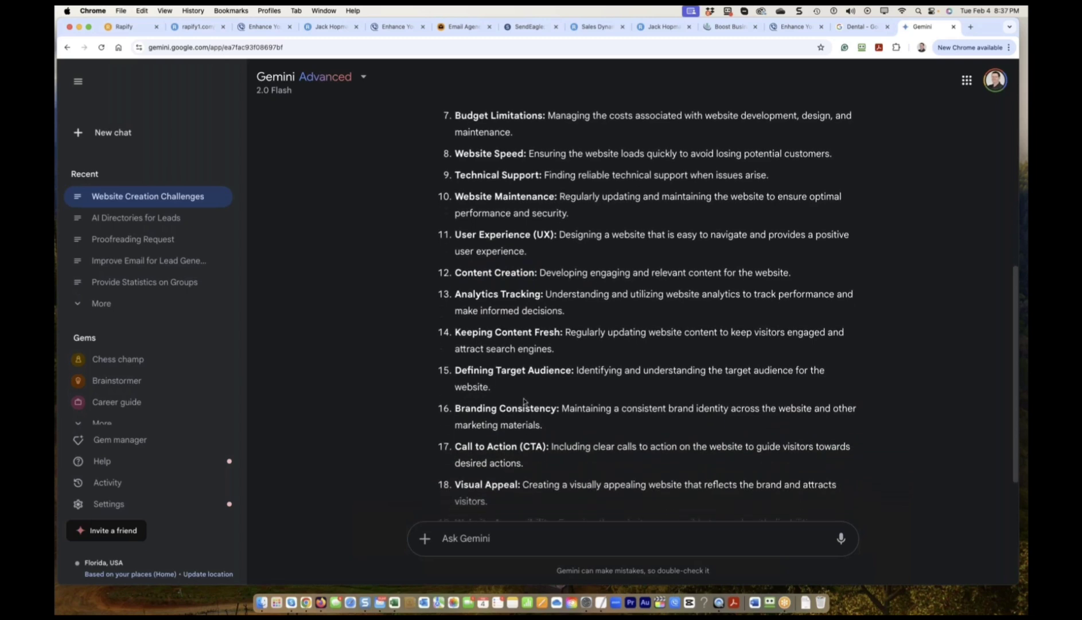
pyautogui.scroll(-1, 498, 421)
pyautogui.scroll(-1, 503, 415)
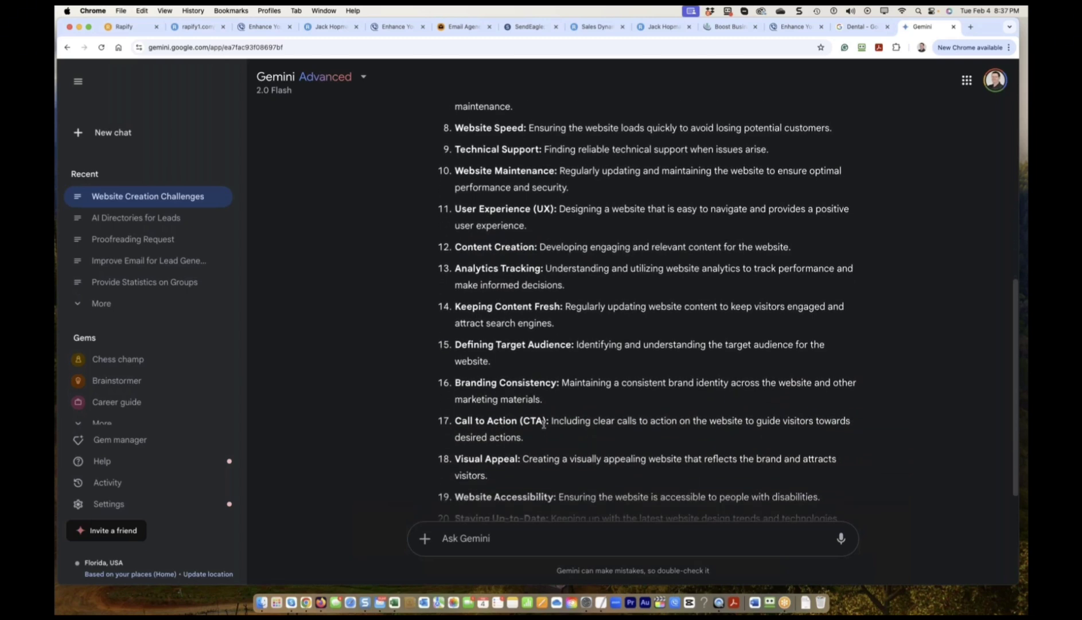
pyautogui.moveTo(546, 423); pyautogui.dragTo(455, 422)
pyautogui.scroll(-1, 499, 422)
pyautogui.moveTo(518, 414); pyautogui.dragTo(456, 414)
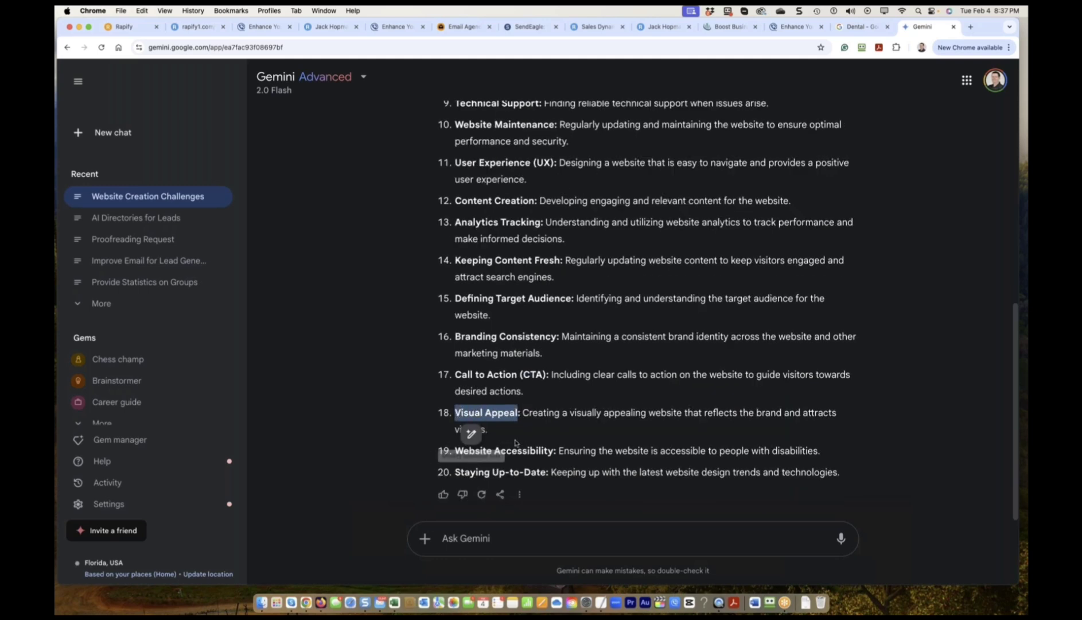
pyautogui.moveTo(552, 451); pyautogui.dragTo(463, 451)
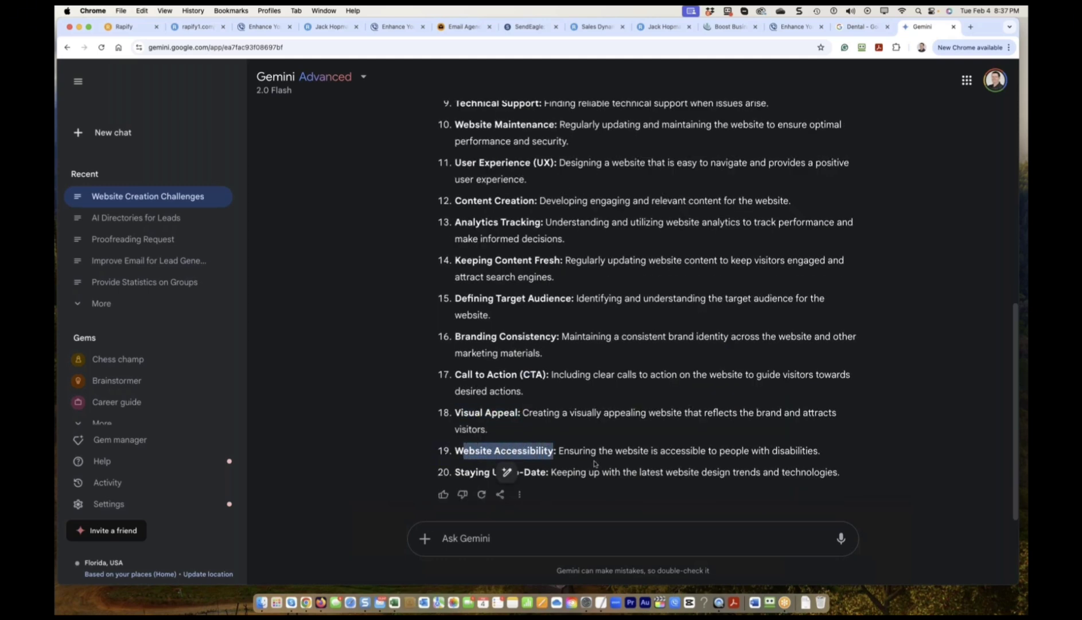
pyautogui.click(594, 464)
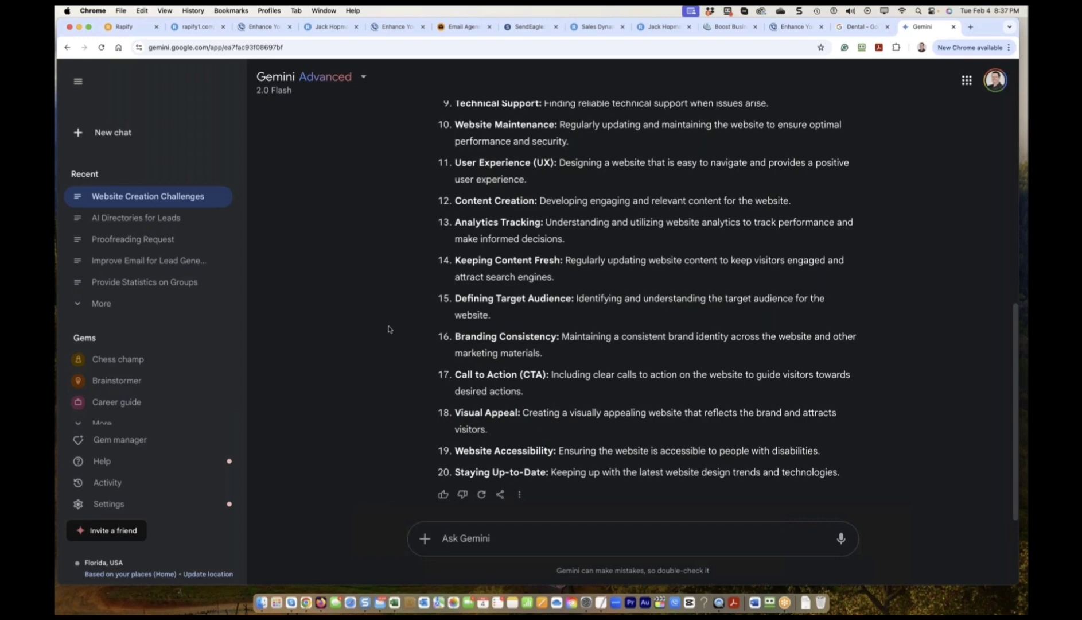
pyautogui.scroll(5, 388, 329)
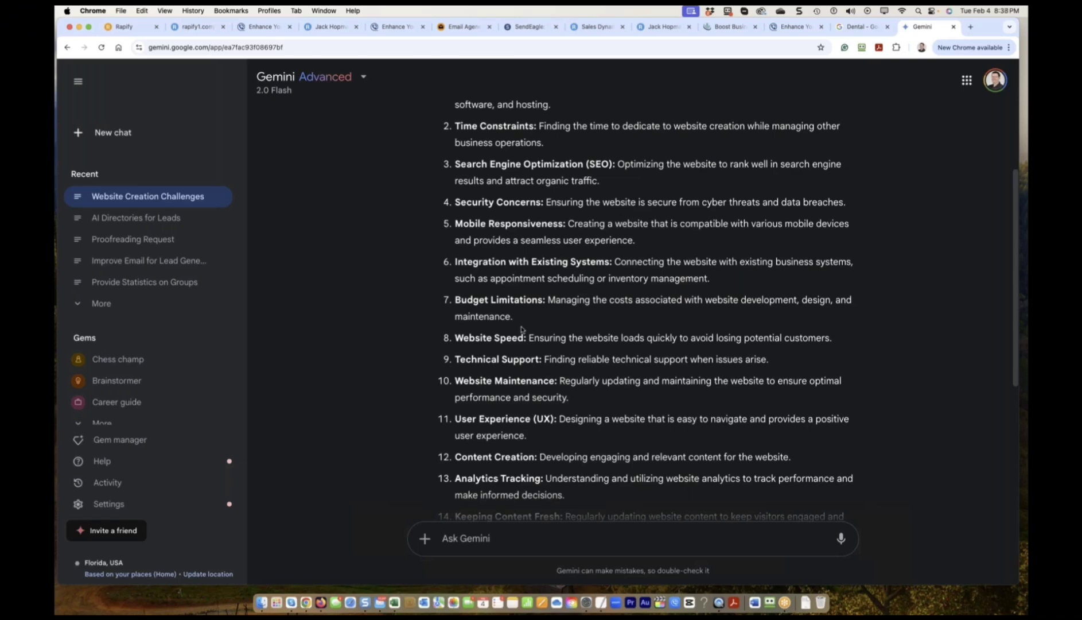
pyautogui.scroll(-2, 522, 329)
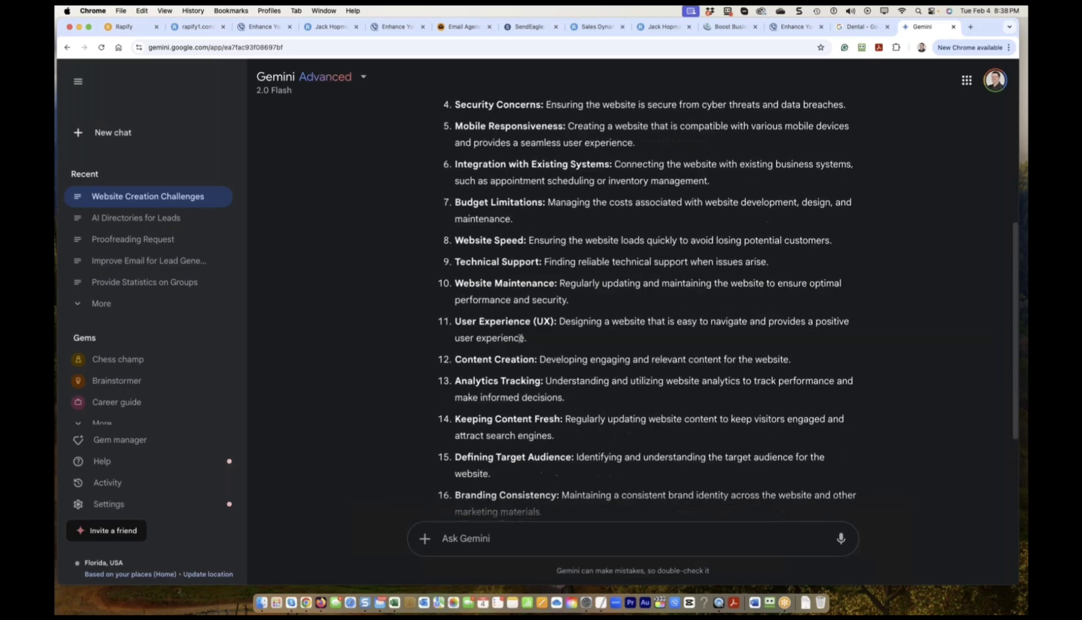
pyautogui.scroll(5, 488, 306)
pyautogui.scroll(-4, 488, 306)
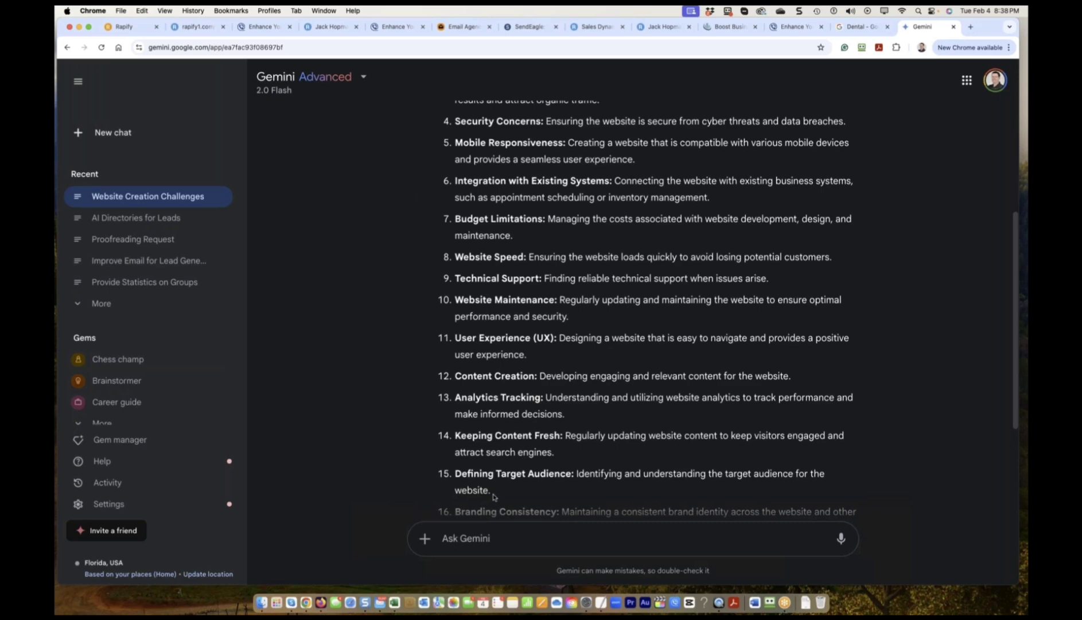
# Ask Gemini for an email offering a local business owner a website, addressing common creation problems.
pyautogui.click(475, 539)
pyautogui.write('create an')
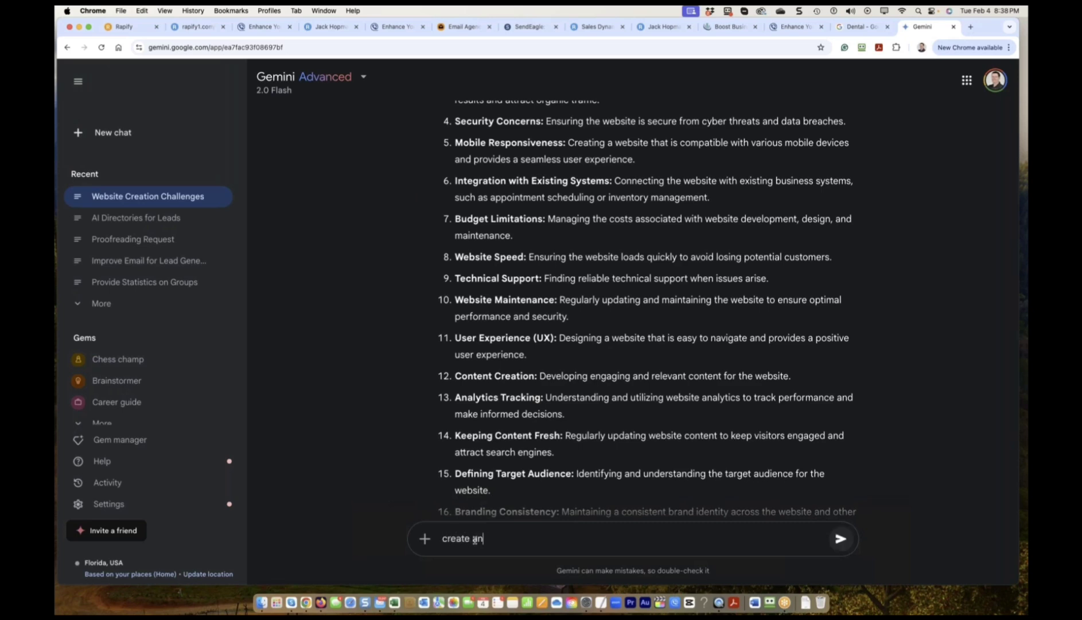
pyautogui.write(' email to offer to create a web')
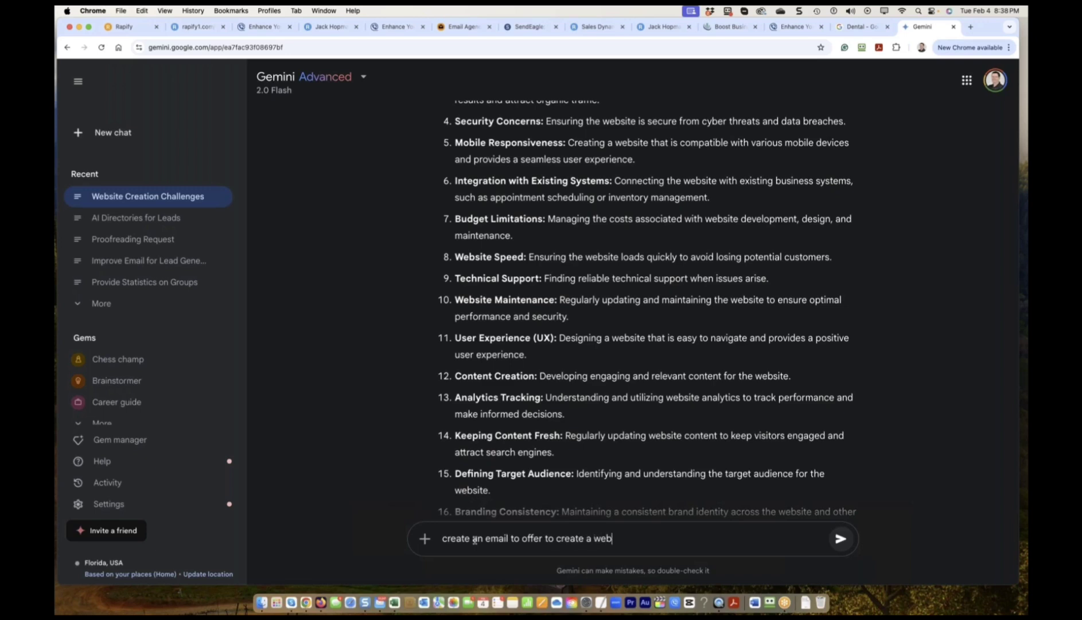
pyautogui.write('site for a local business owner, kno')
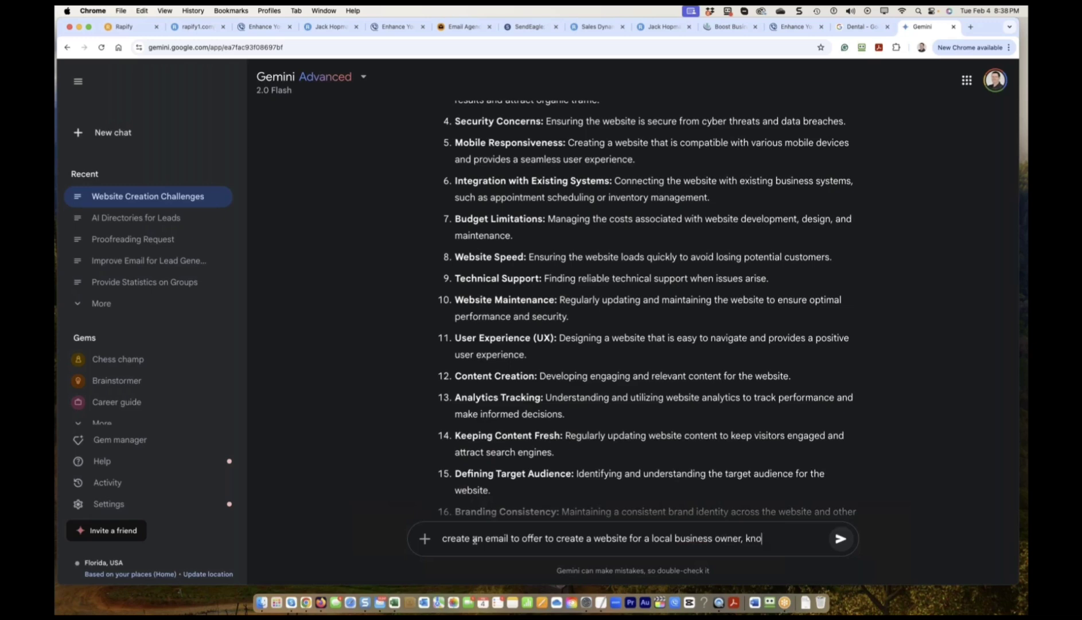
pyautogui.write('wing the common probl')
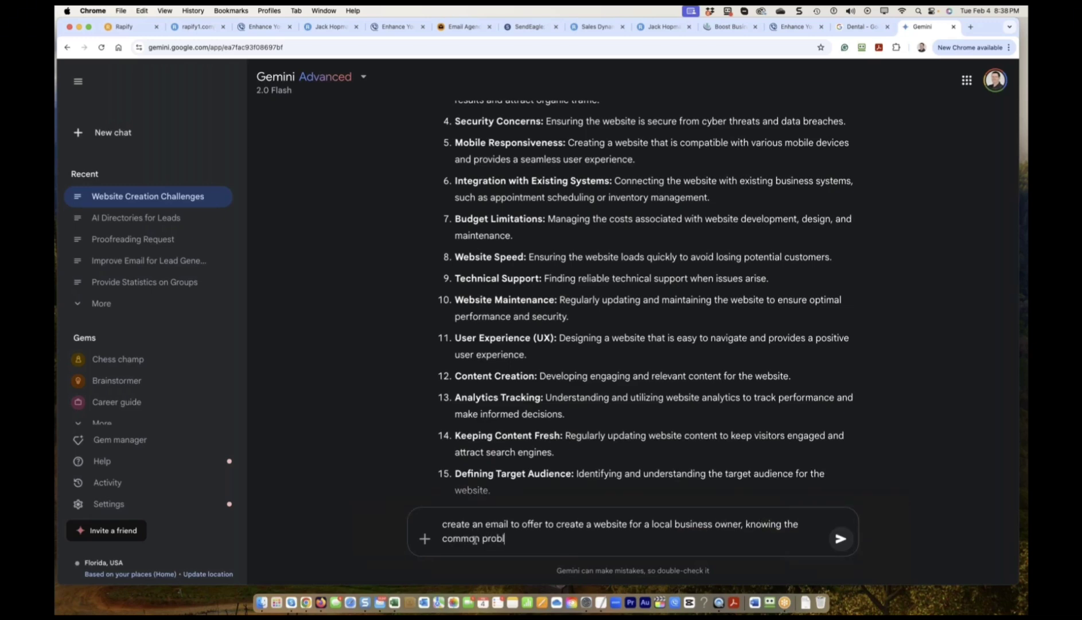
pyautogui.write('ems local business owner s have')
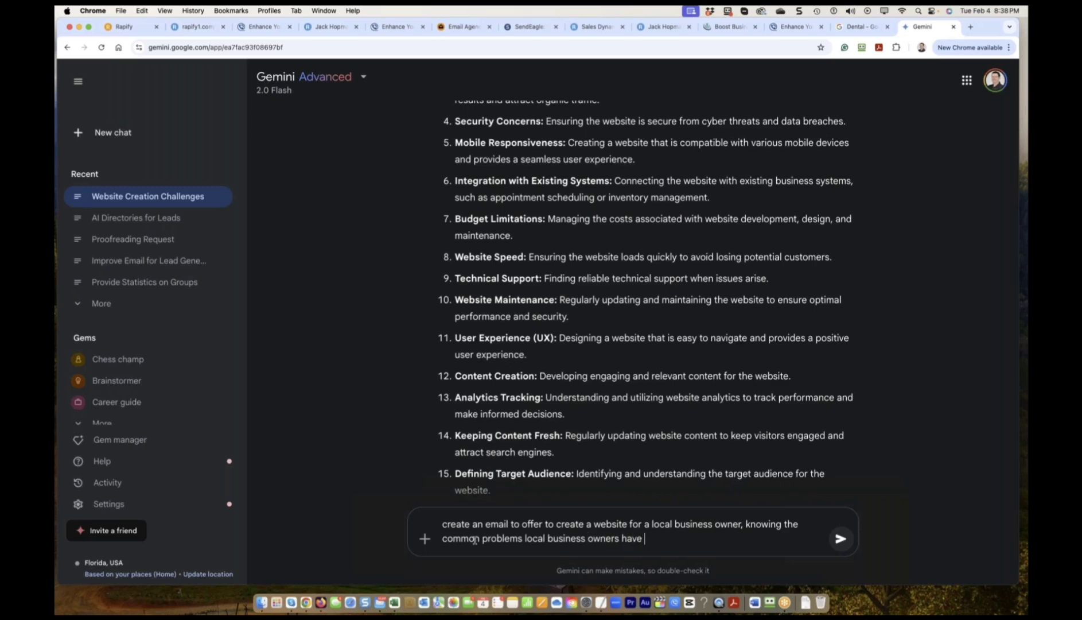
pyautogui.write(' with website creation')
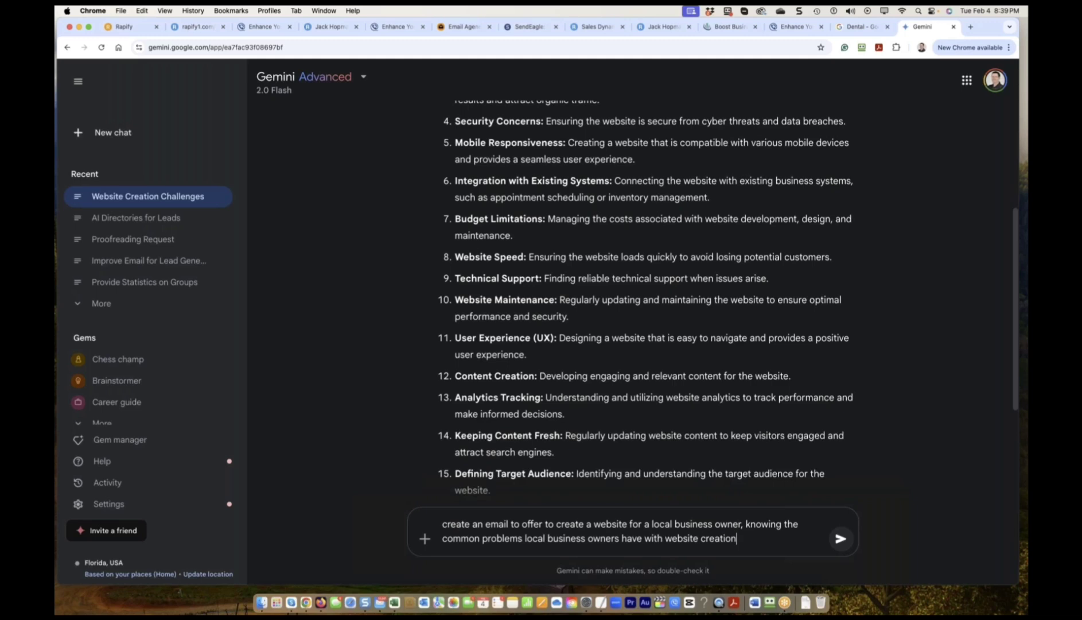
pyautogui.click(841, 539)
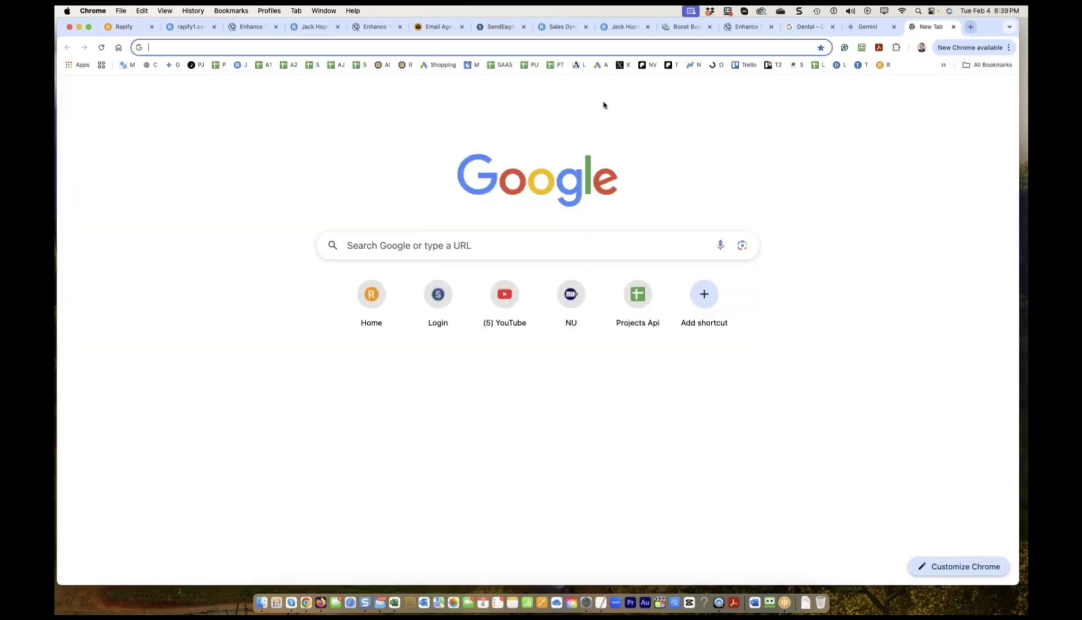
pyautogui.press('super+t')
# Create a Google Doc titled 'Prospecting Email to Local Business Owners to create a website'.
pyautogui.click(71, 67)
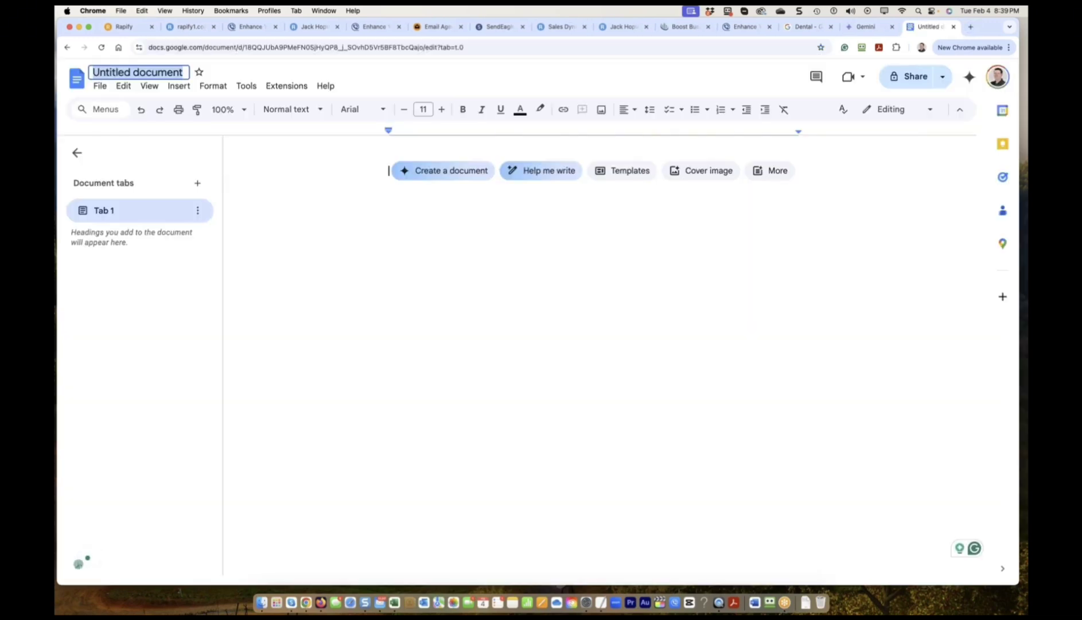
pyautogui.write('P')
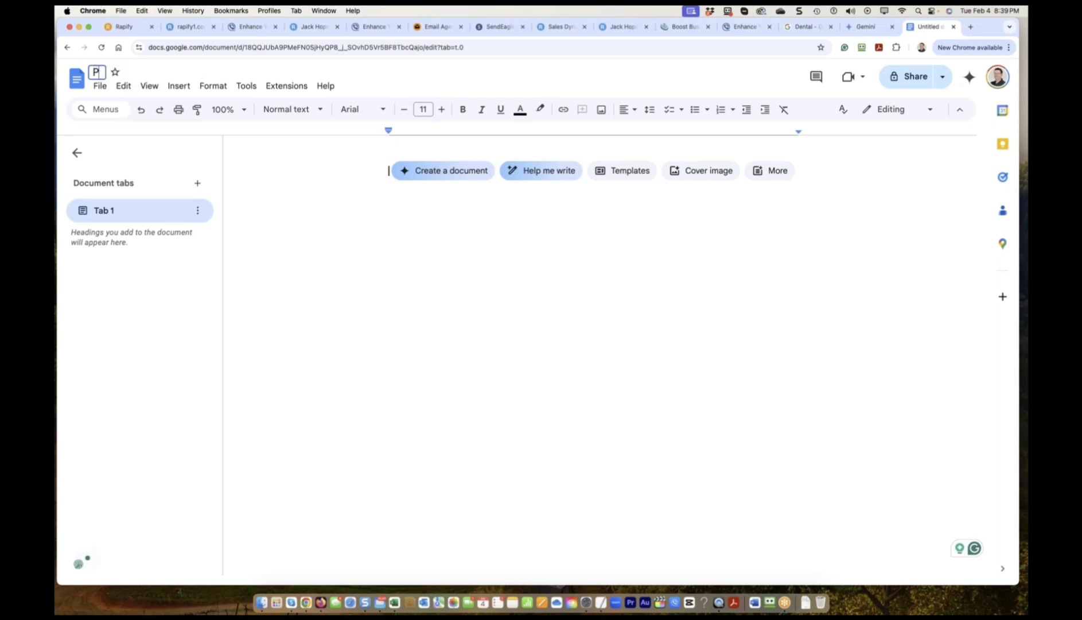
pyautogui.write('rospecting Email to Local')
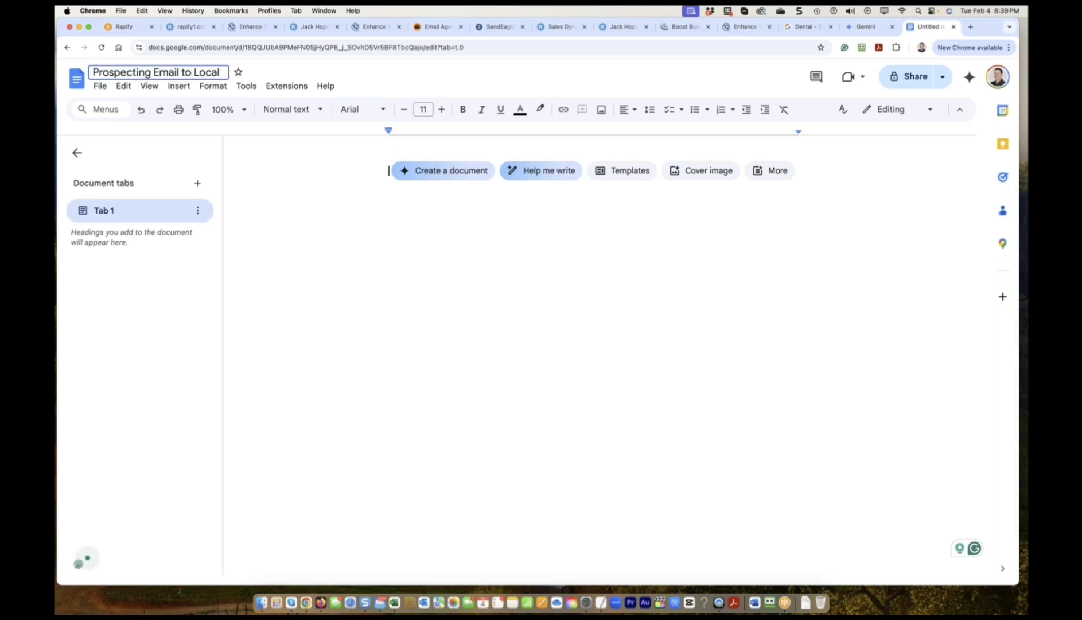
pyautogui.write(' Business Owne')
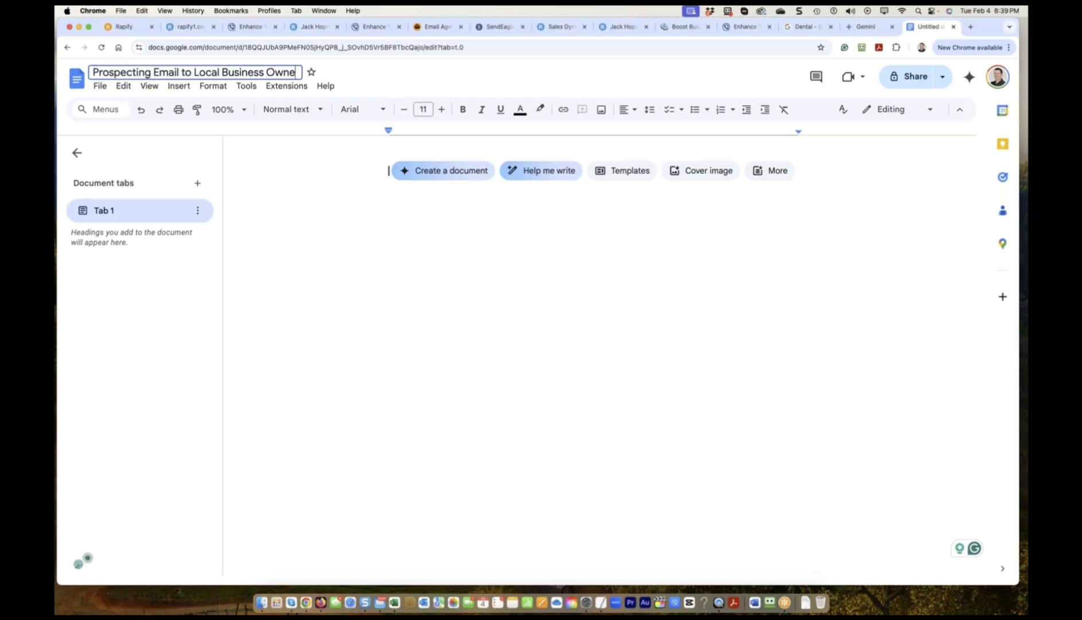
pyautogui.write('rs to create ')
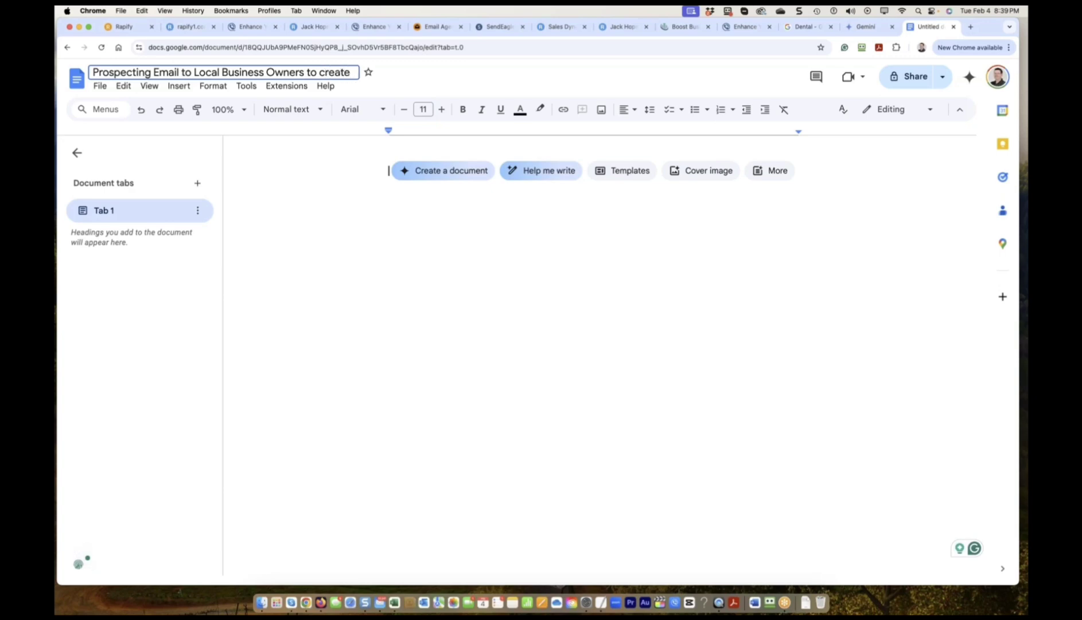
pyautogui.write('a website')
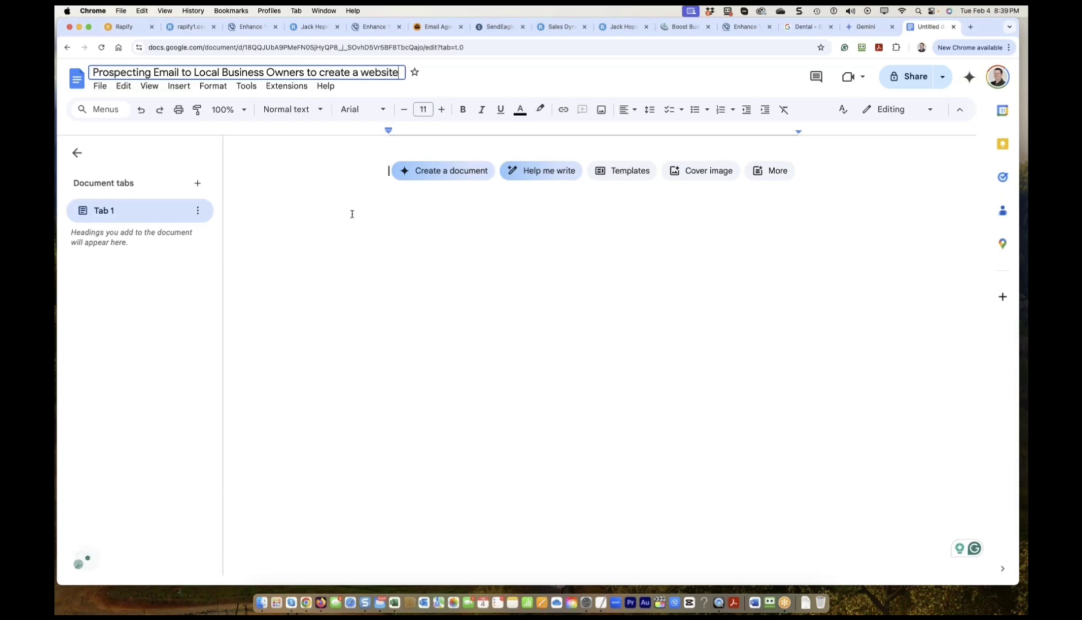
pyautogui.press('Return')
# Copy Gemini's drafted email and paste it into the new document.
pyautogui.hotkey('ctrl', 'shift', 'Tab')
pyautogui.scroll(-10, 538, 349)
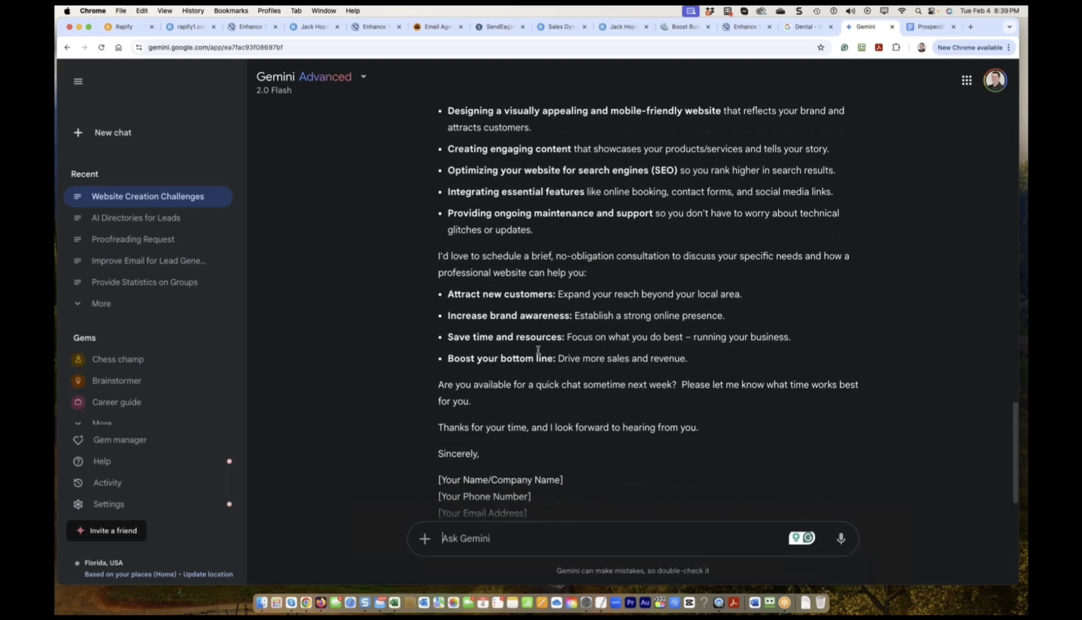
pyautogui.scroll(-2, 538, 349)
pyautogui.click(520, 494)
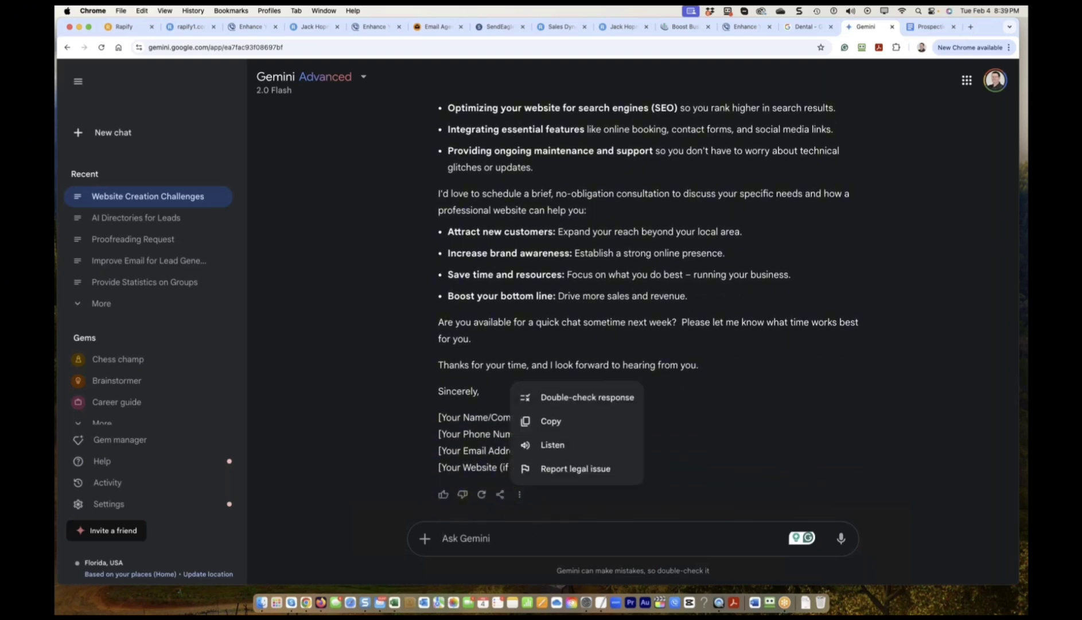
pyautogui.click(550, 421)
pyautogui.hotkey('ctrl', 'Tab')
pyautogui.press('super+v')
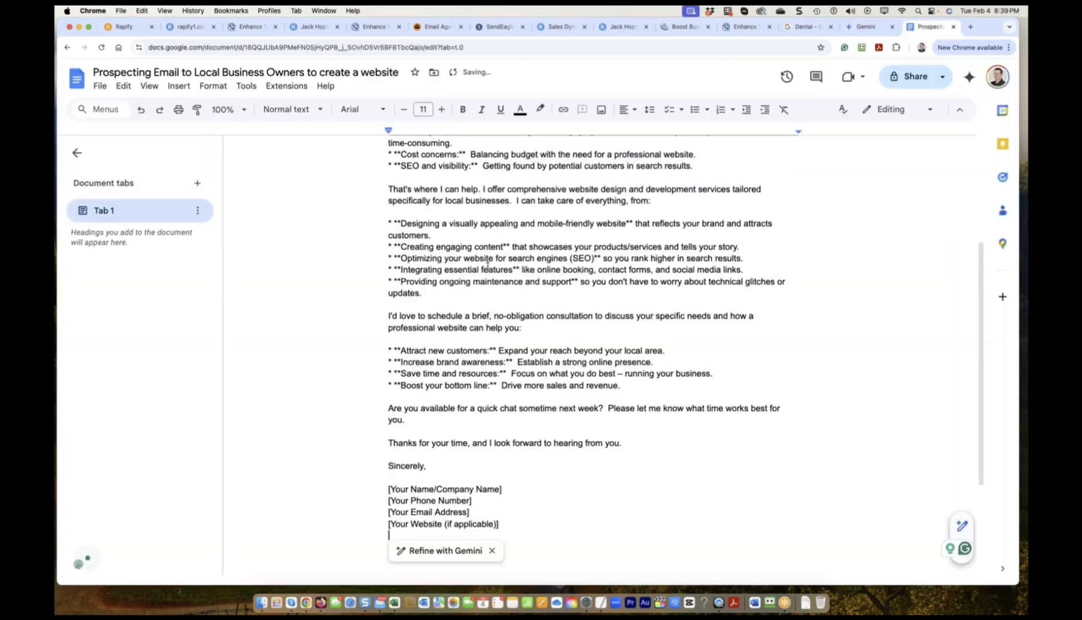
pyautogui.scroll(5, 488, 264)
pyautogui.moveTo(426, 171); pyautogui.dragTo(638, 173)
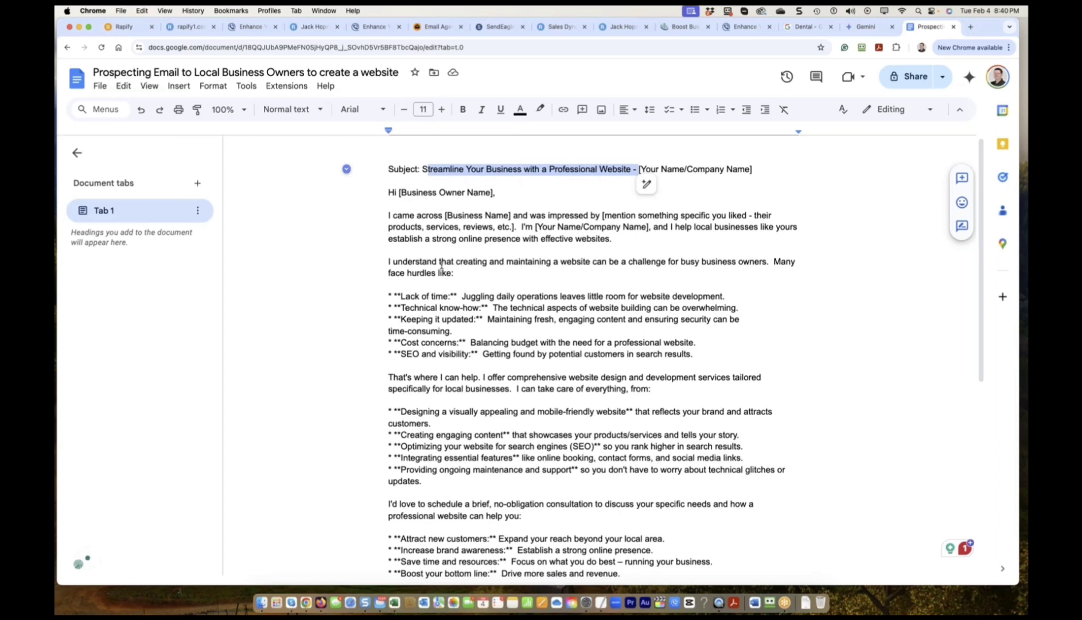
pyautogui.scroll(-1, 441, 264)
pyautogui.scroll(-2, 566, 243)
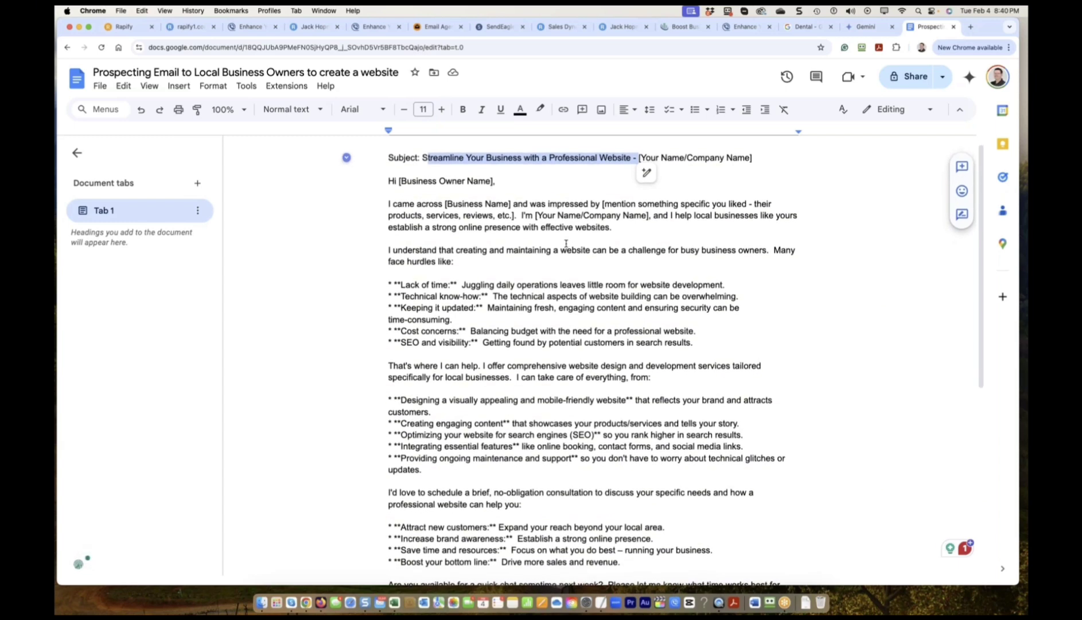
pyautogui.scroll(-2, 474, 259)
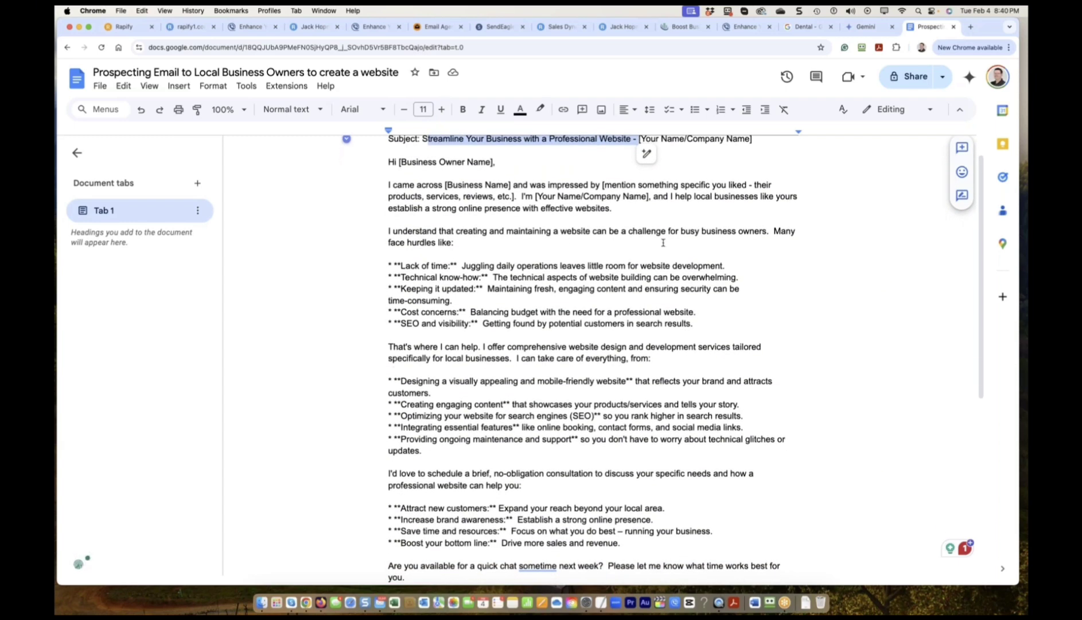
pyautogui.scroll(-2, 631, 241)
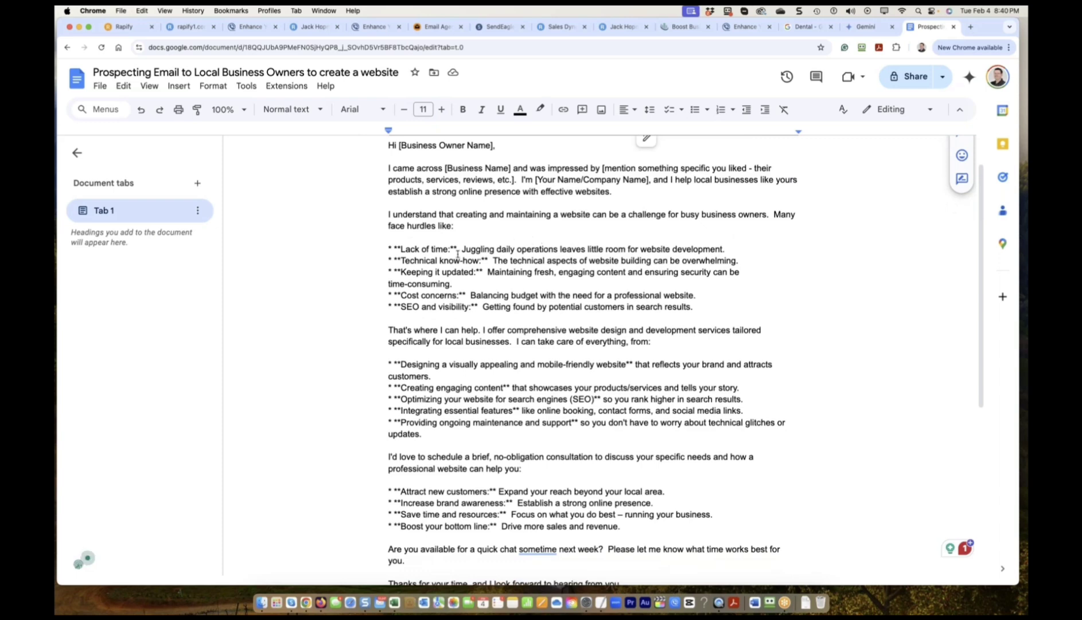
pyautogui.scroll(-1, 458, 255)
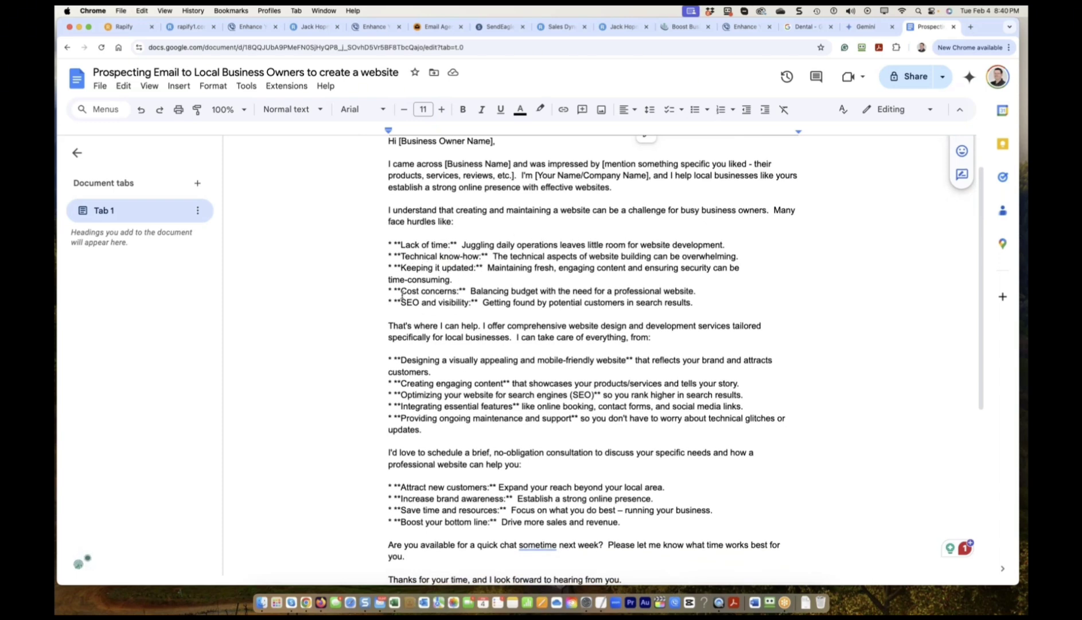
pyautogui.scroll(-5, 417, 281)
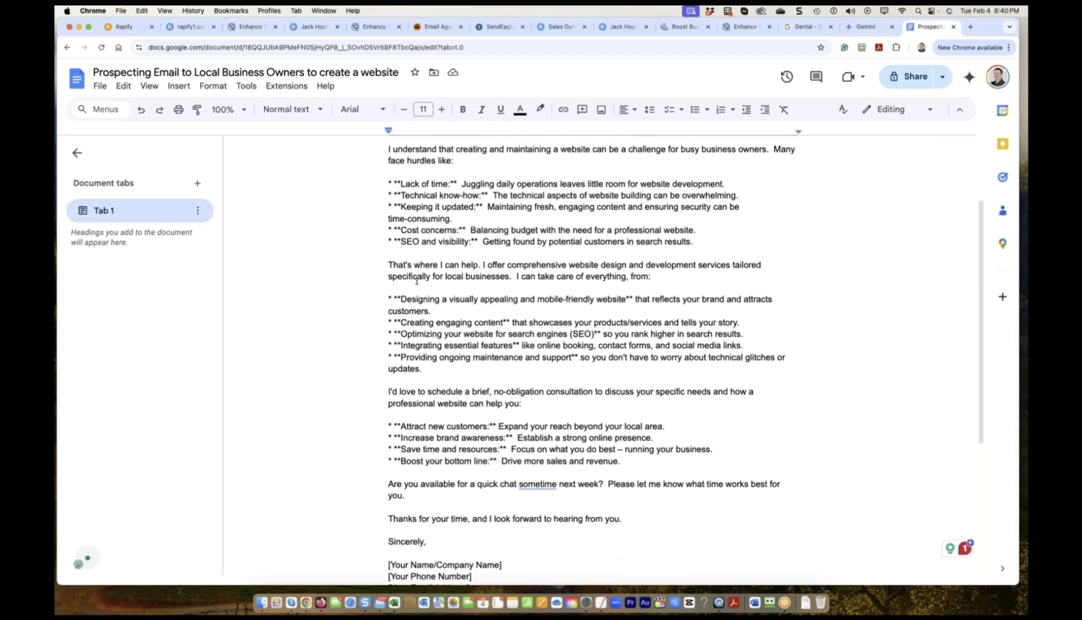
pyautogui.scroll(-2, 416, 281)
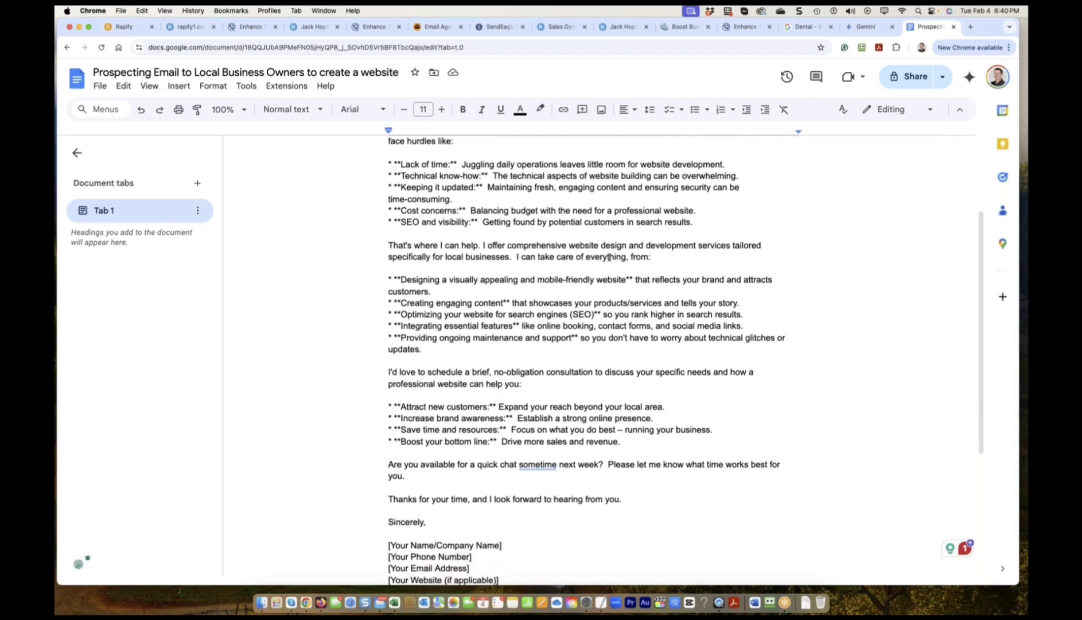
pyautogui.scroll(-1, 574, 258)
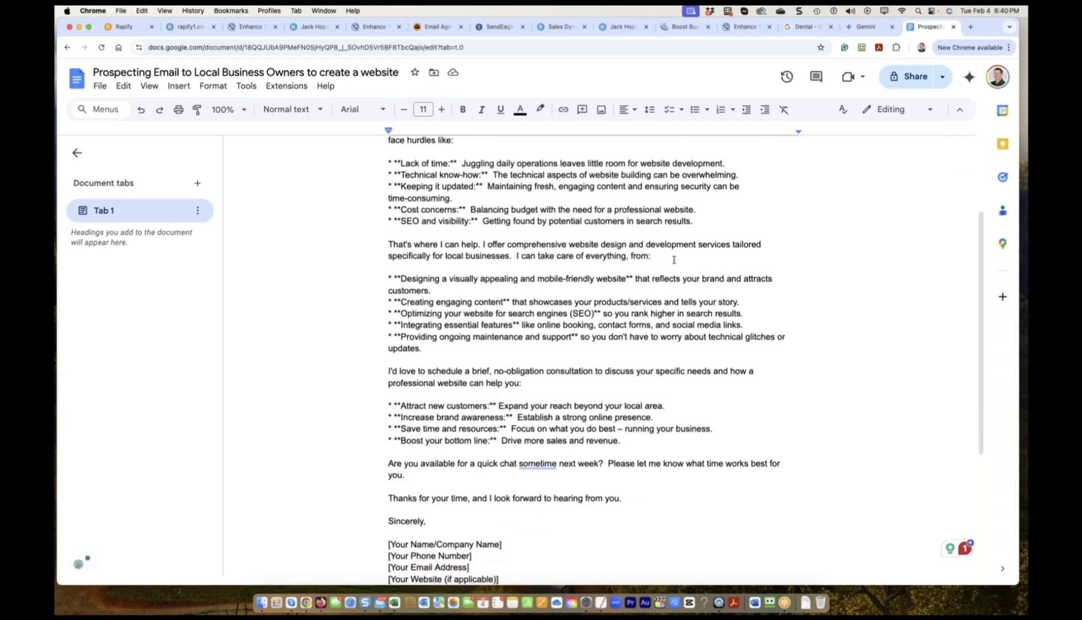
pyautogui.click(469, 276)
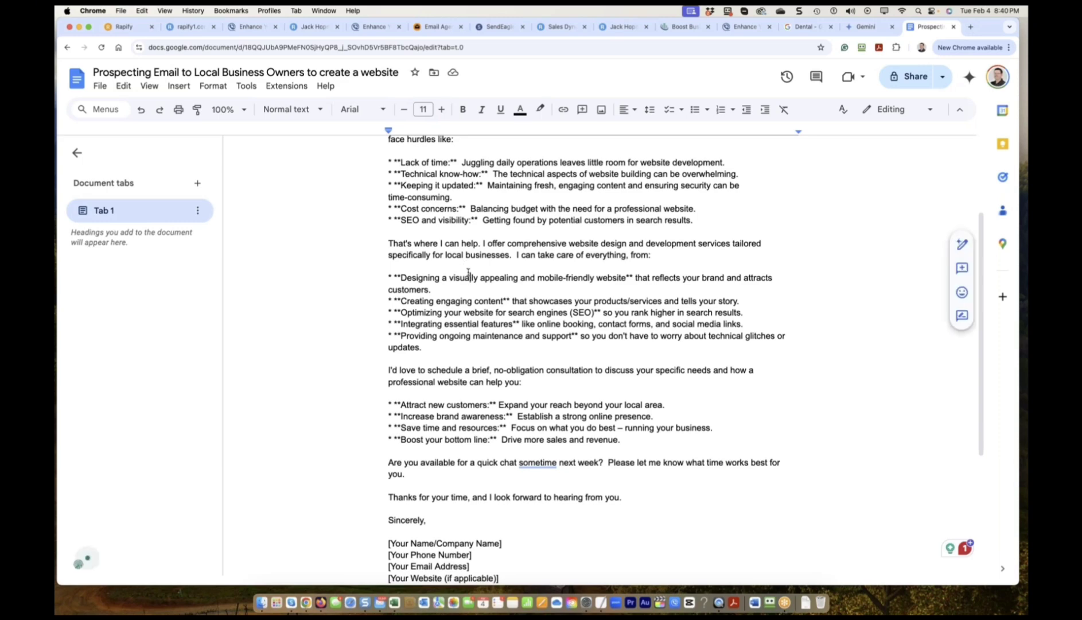
# Increase the font size of the entire email to 14 pt.
pyautogui.press('super+a')
pyautogui.click(441, 109)
pyautogui.click(442, 109)
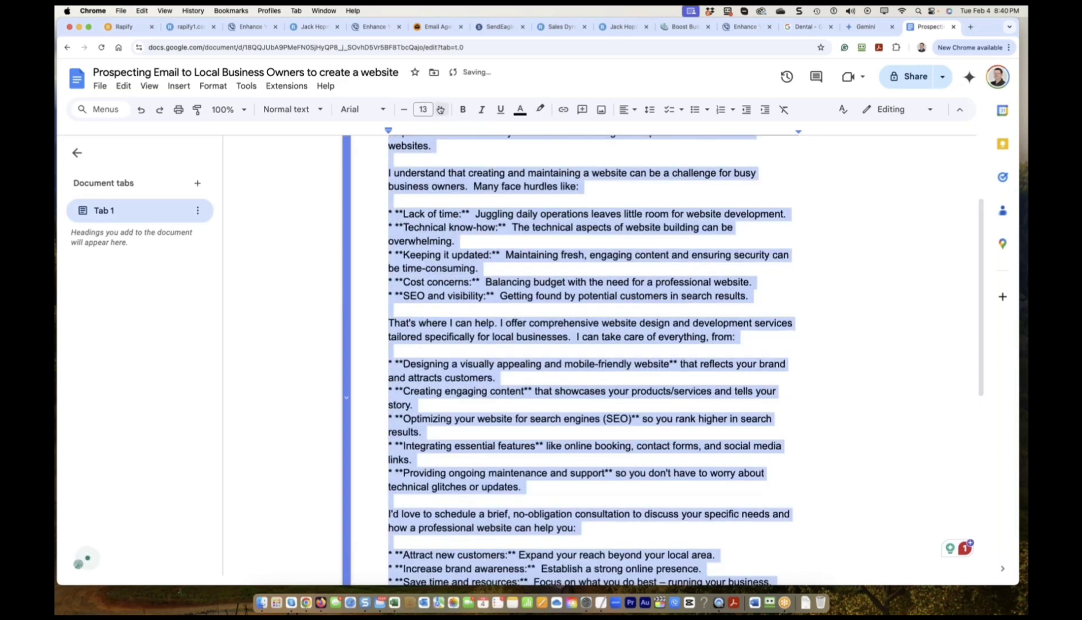
pyautogui.click(441, 109)
# Share the document so anyone with the link can view, and copy the link.
pyautogui.click(459, 242)
pyautogui.scroll(3, 494, 256)
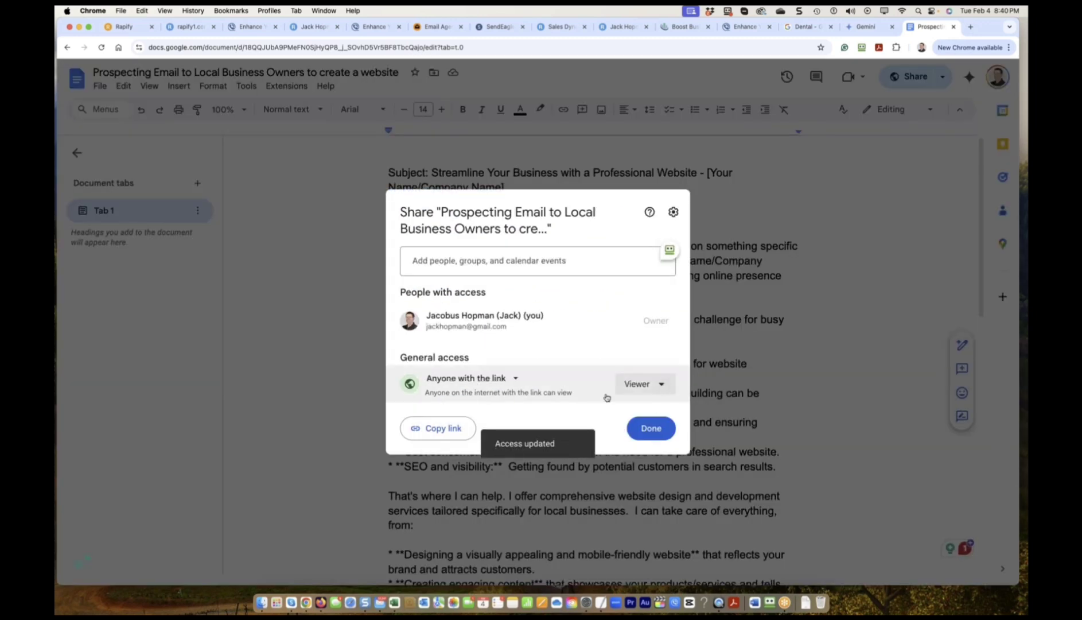
pyautogui.click(450, 428)
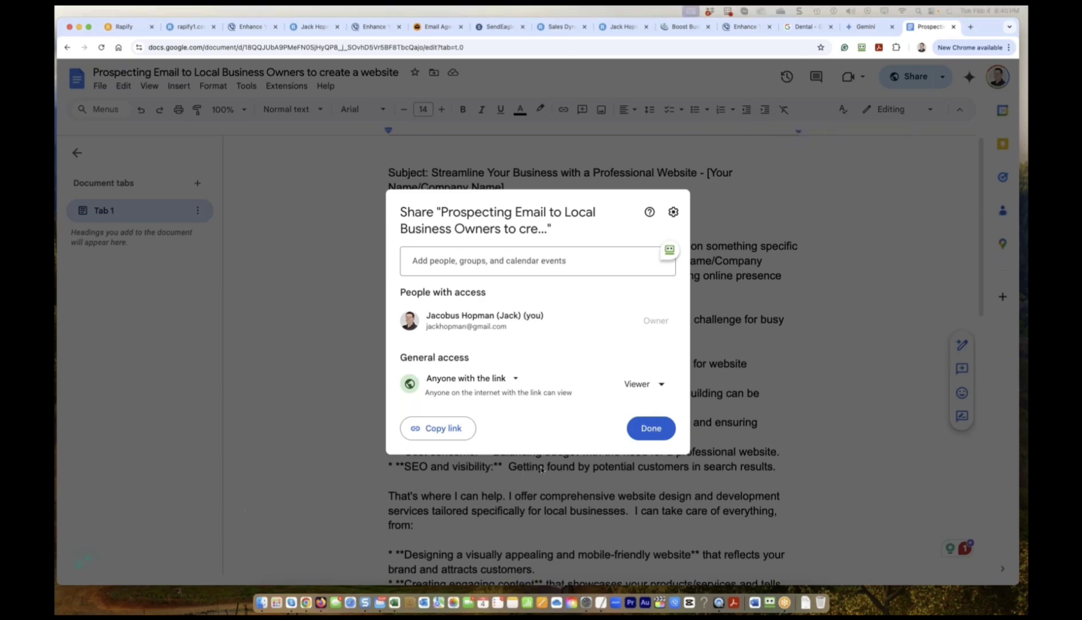
pyautogui.click(667, 435)
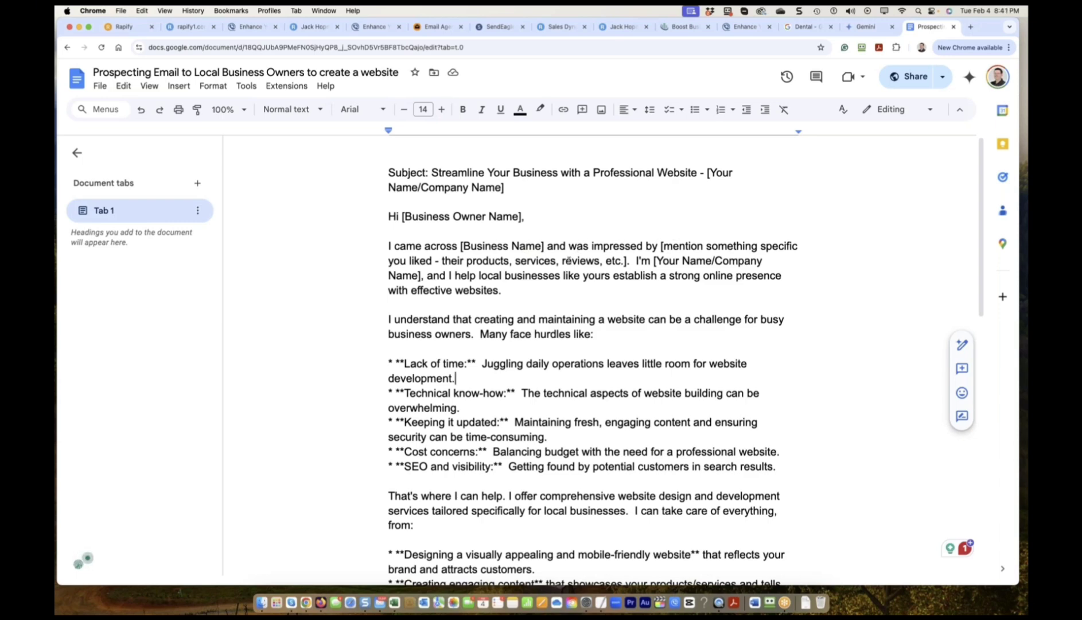
# Replace the mention-something-specific placeholder with 'your services' and delete the leftover ', reviews, etc.]'.
pyautogui.moveTo(627, 261); pyautogui.dragTo(662, 247)
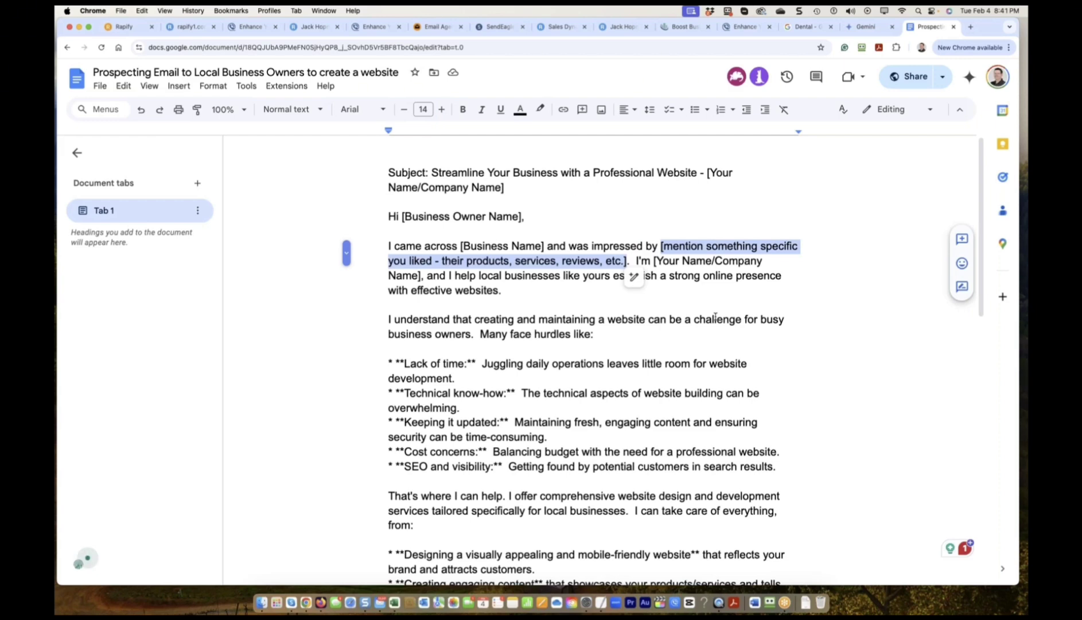
pyautogui.click(465, 266)
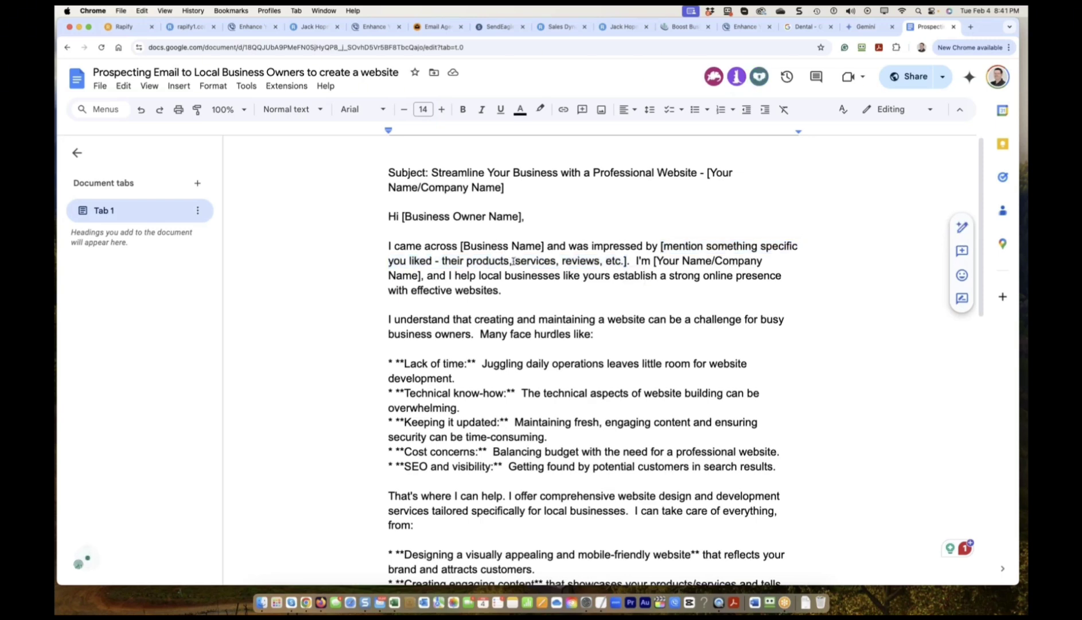
pyautogui.moveTo(514, 261); pyautogui.dragTo(661, 247)
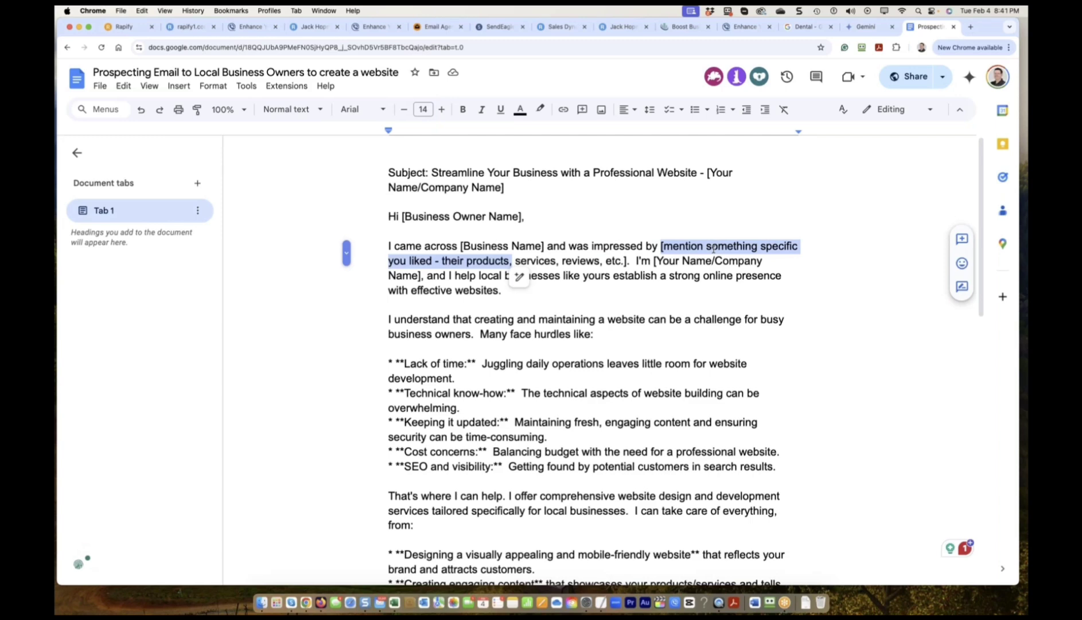
pyautogui.write('your serv')
pyautogui.press('BackSpace')
pyautogui.press('BackSpace')
pyautogui.press('BackSpace')
pyautogui.press('BackSpace')
pyautogui.press('BackSpace')
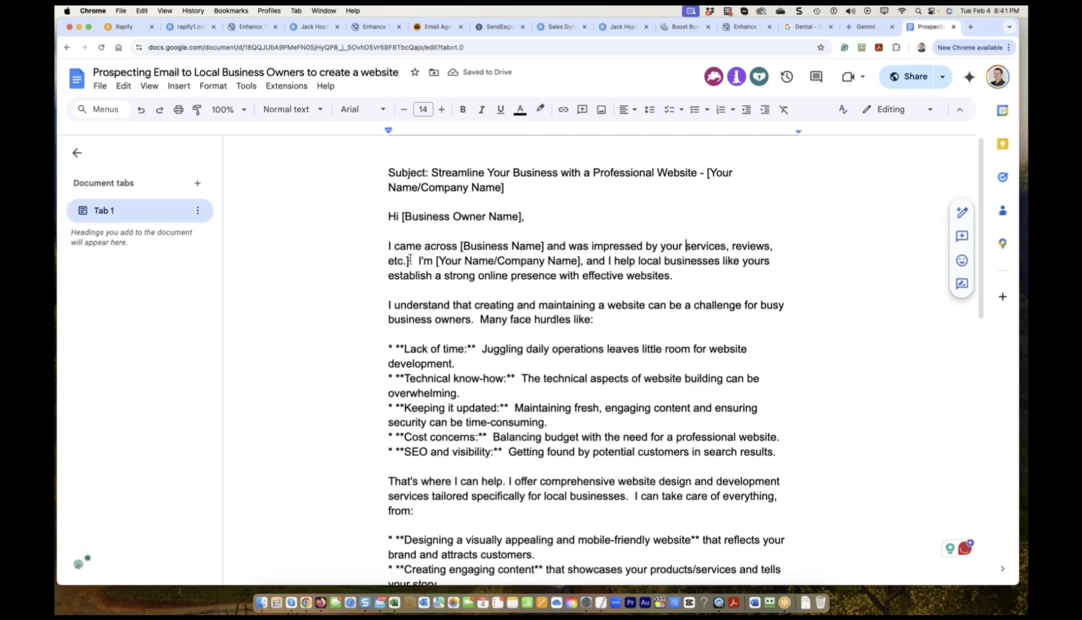
pyautogui.moveTo(411, 261)
pyautogui.mouseDown()
pyautogui.moveTo(689, 258)
pyautogui.moveTo(411, 262)
pyautogui.mouseUp()
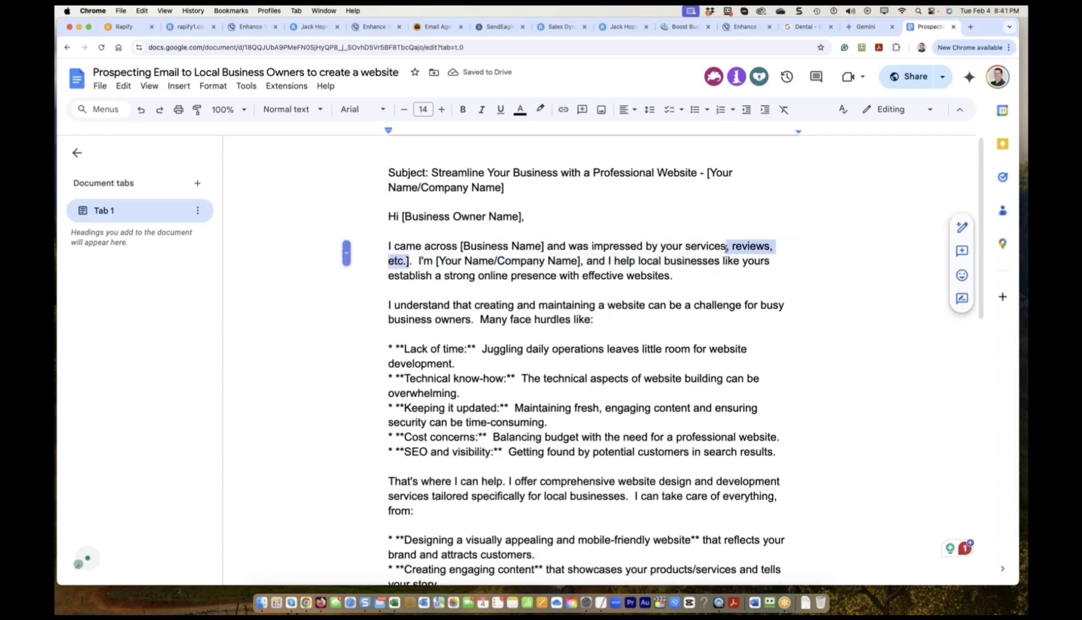
pyautogui.press('BackSpace')
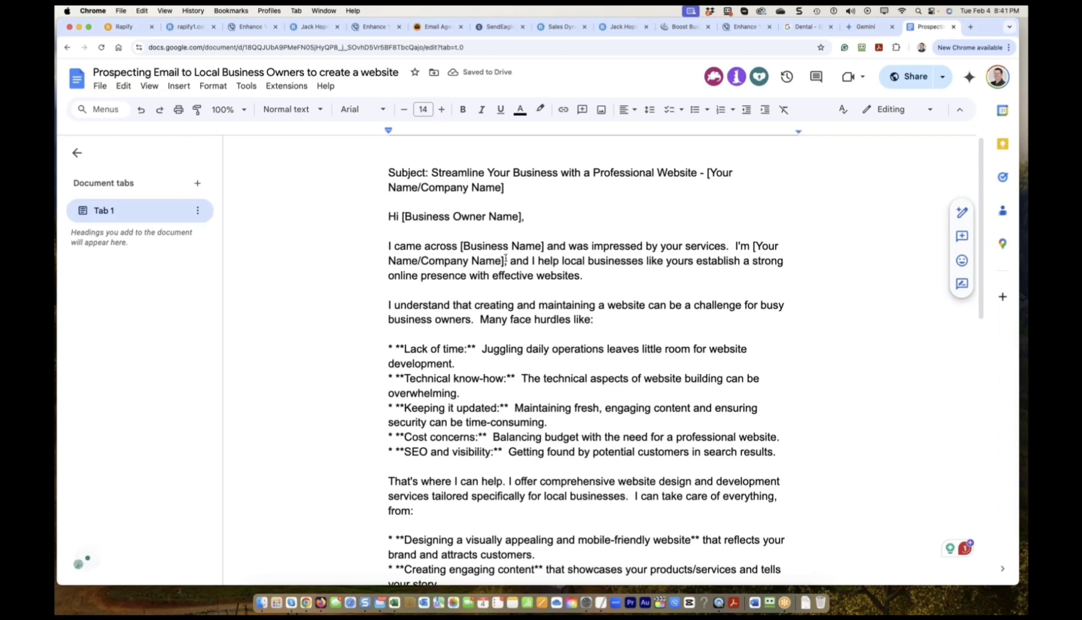
# Replace the [Your Name/Company Name] placeholder with 'A Digital Agency'.
pyautogui.click(495, 260)
pyautogui.moveTo(504, 261); pyautogui.dragTo(753, 247)
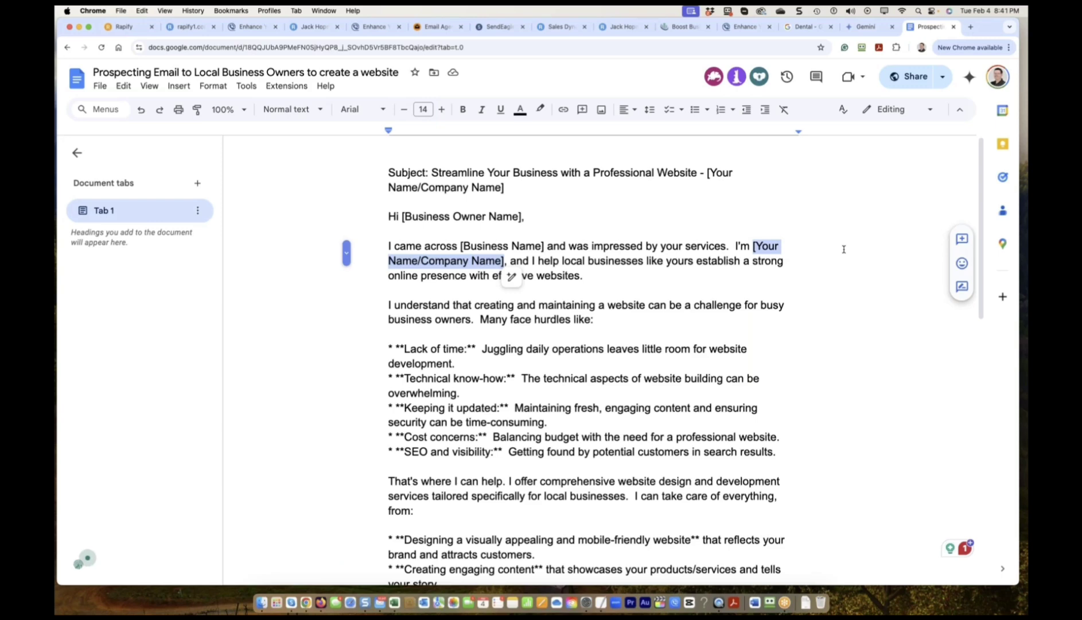
pyautogui.write('A Digital Agency')
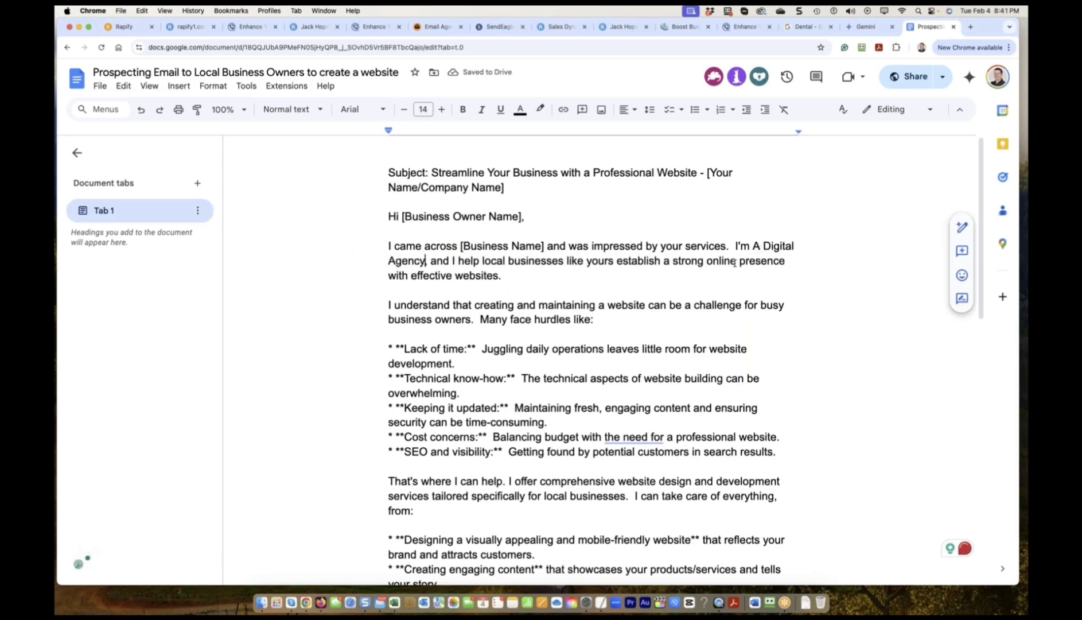
pyautogui.scroll(-1, 517, 270)
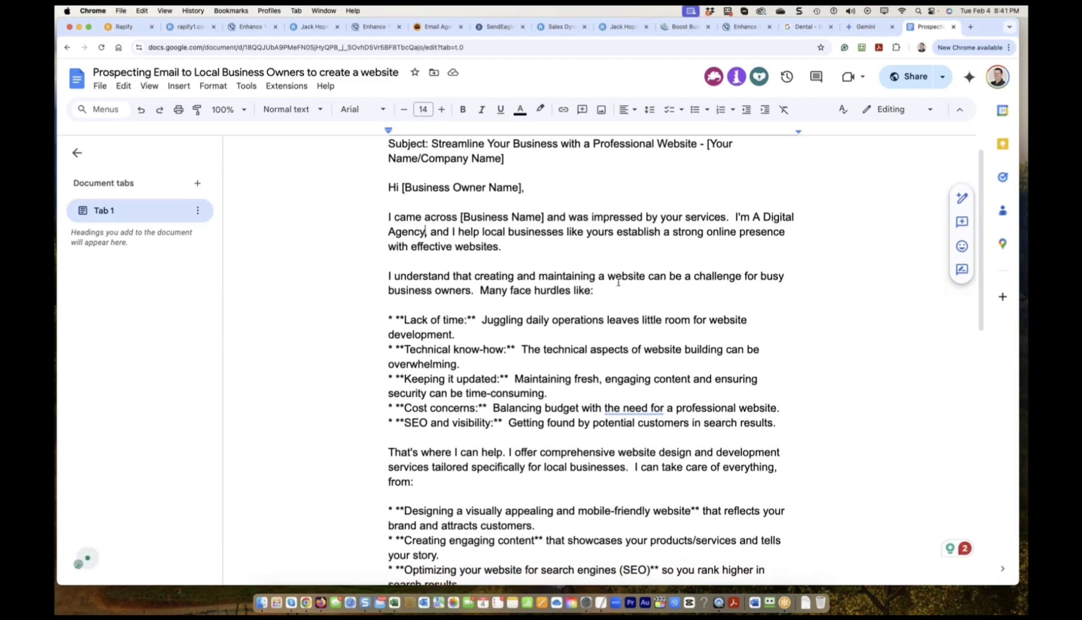
pyautogui.scroll(-1, 452, 291)
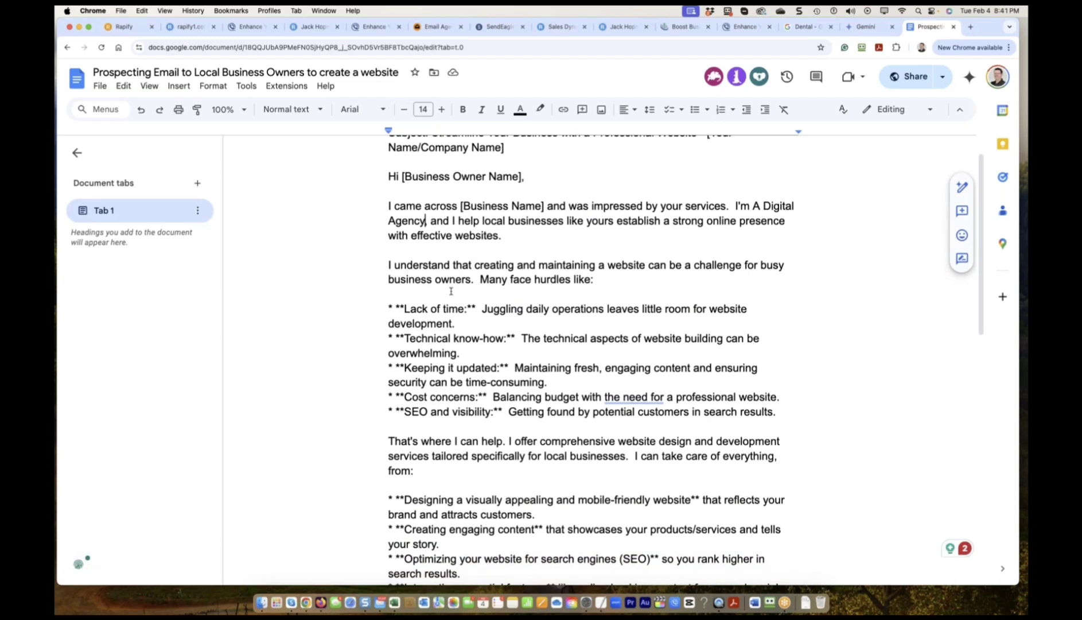
pyautogui.scroll(-1, 459, 279)
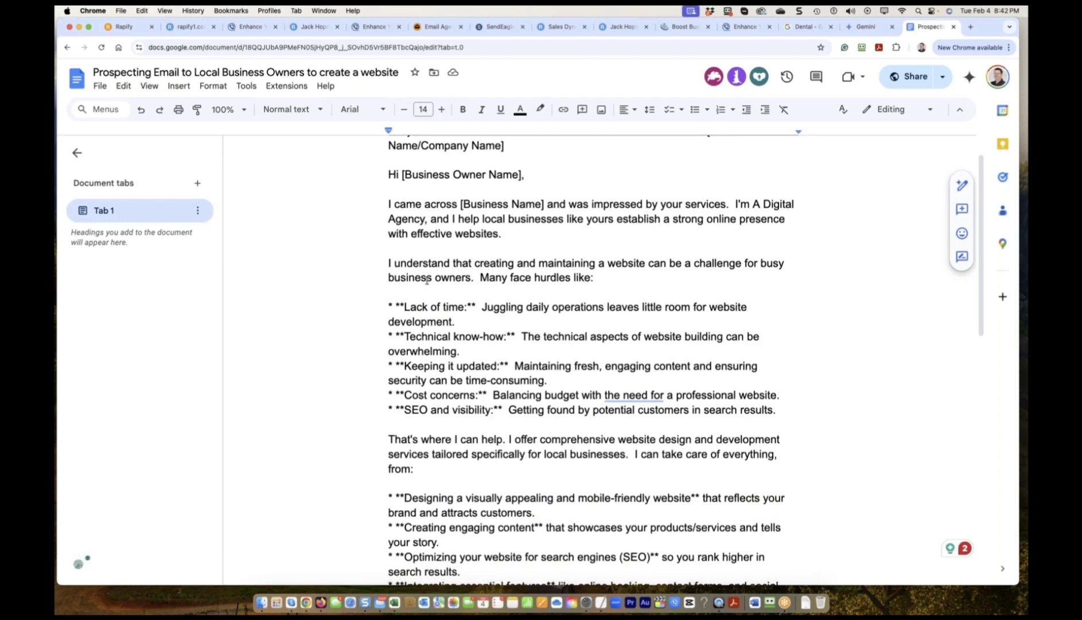
pyautogui.doubleClick(772, 263)
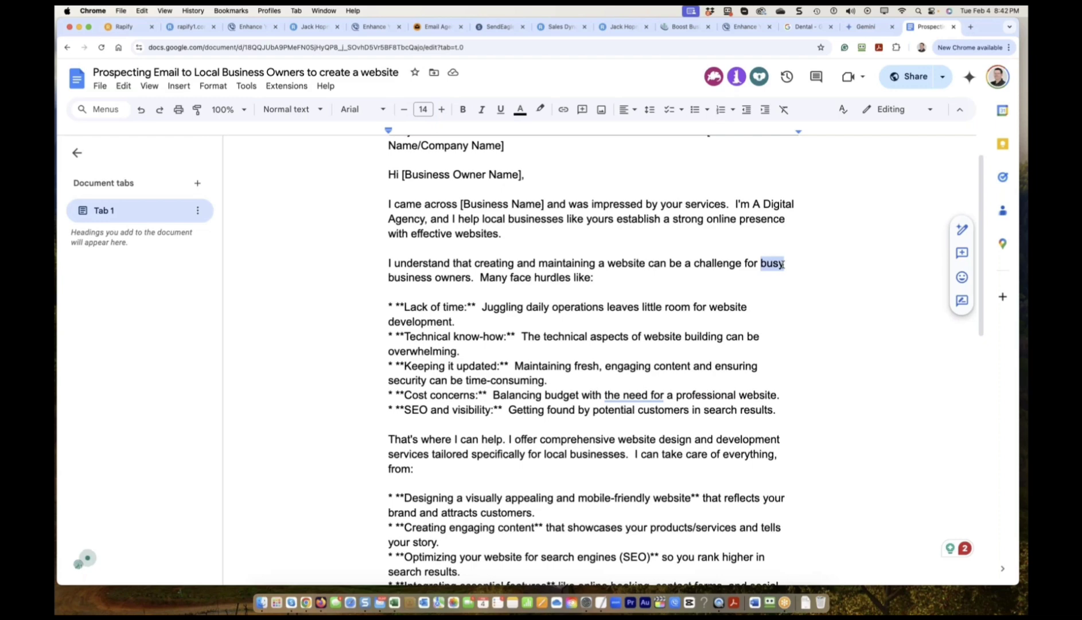
pyautogui.press('Right')
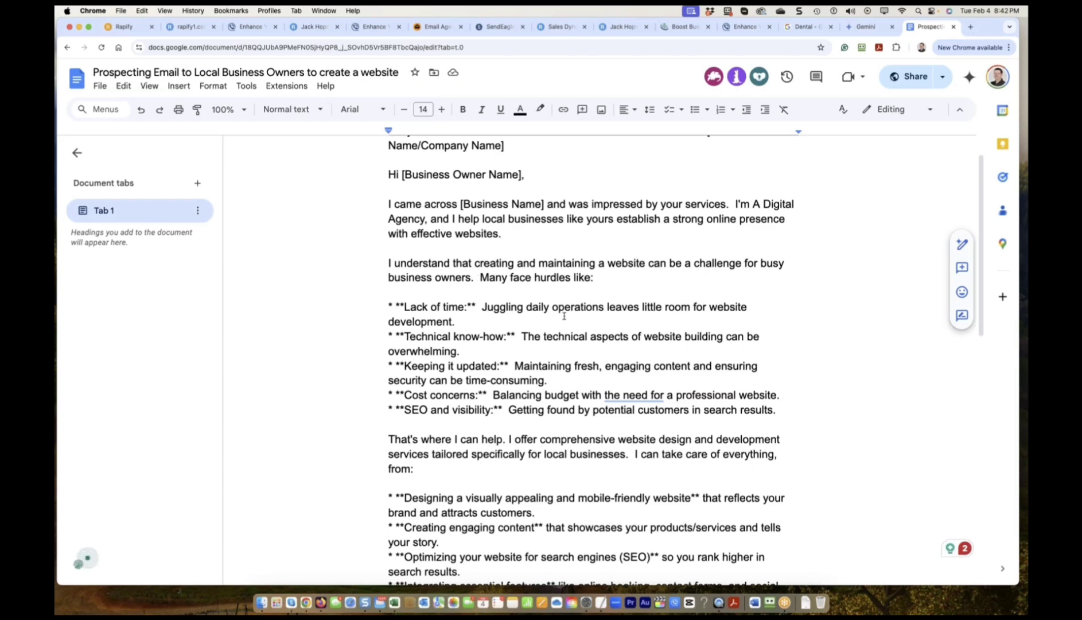
# Delete the Lack of time bullet and strip the markers from Keeping it updated and Cost concerns.
pyautogui.tripleClick(705, 311)
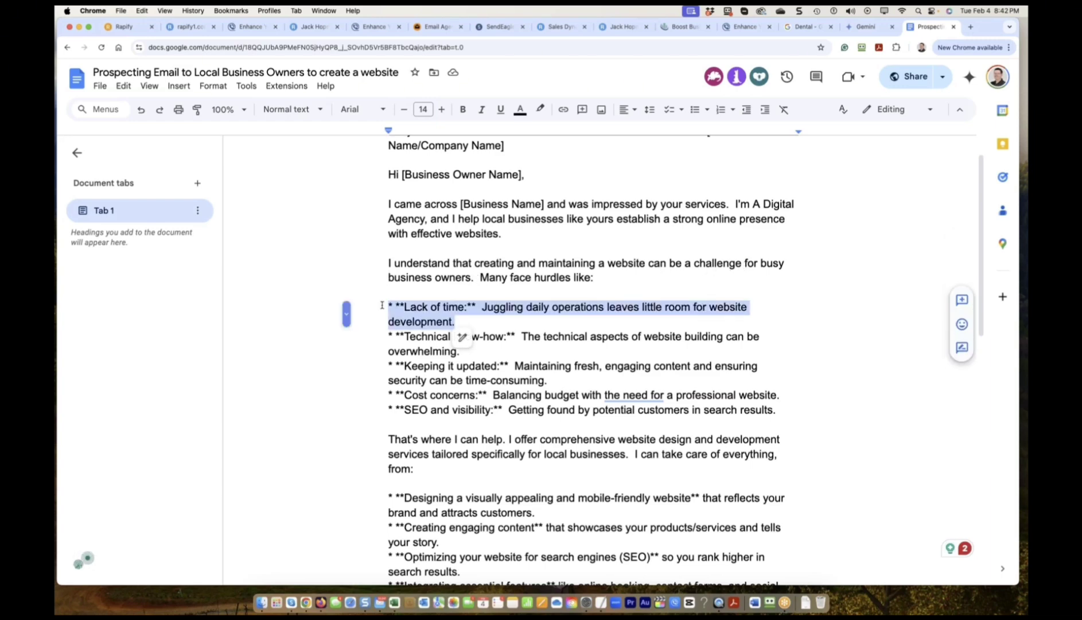
pyautogui.press('BackSpace')
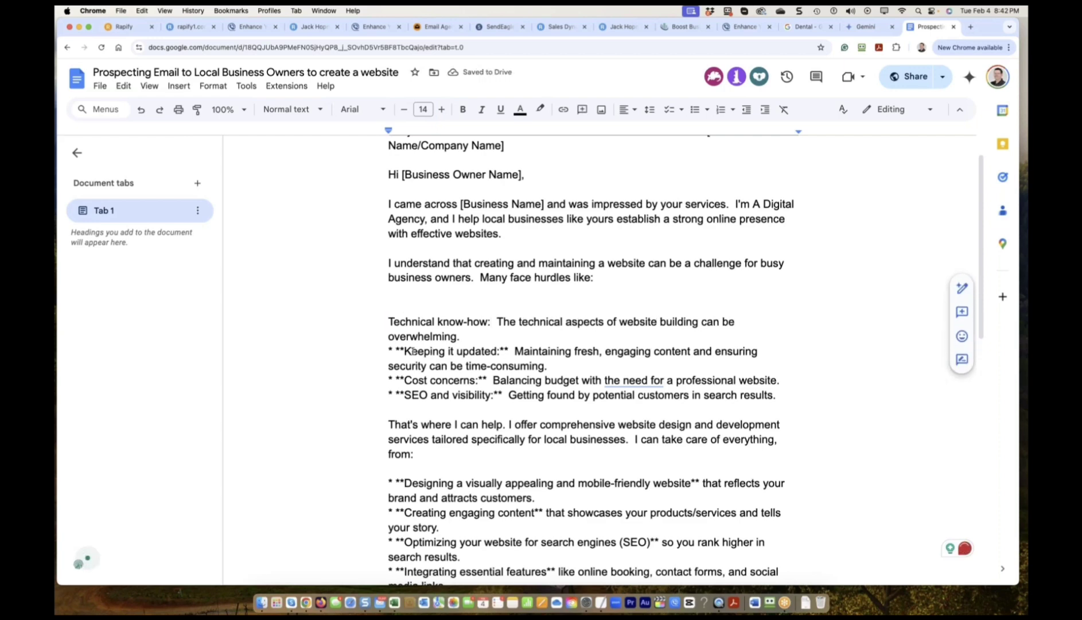
pyautogui.moveTo(404, 351); pyautogui.dragTo(382, 351)
pyautogui.press('Return')
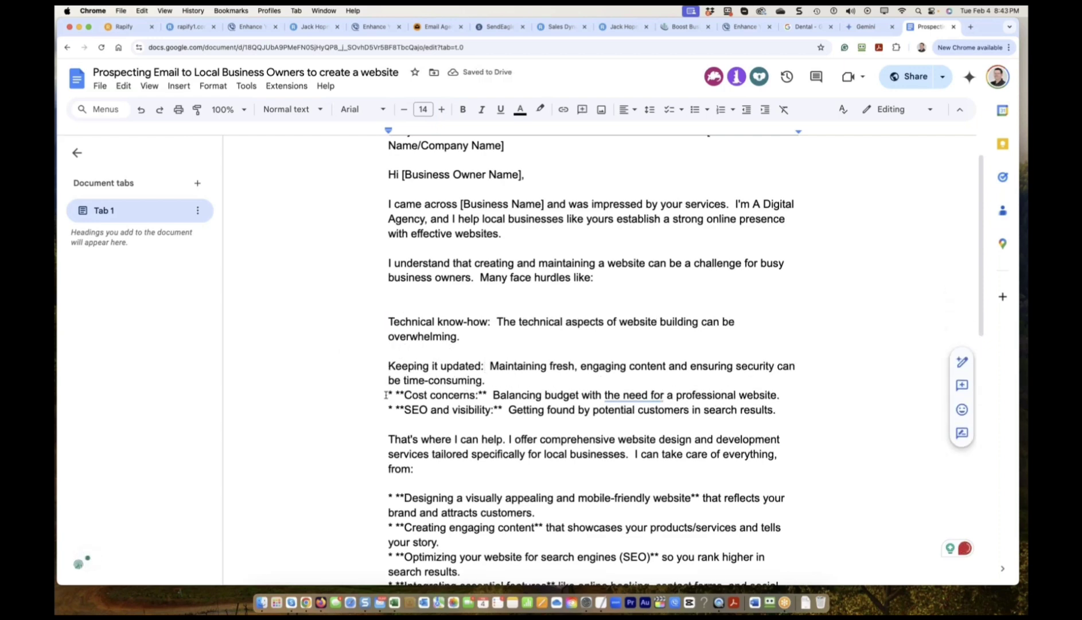
pyautogui.press('Return')
pyautogui.press('Delete')
pyautogui.press('Delete')
# Remove the asterisks around SEO and visibility and insert 'Google' before search.
pyautogui.click(385, 426)
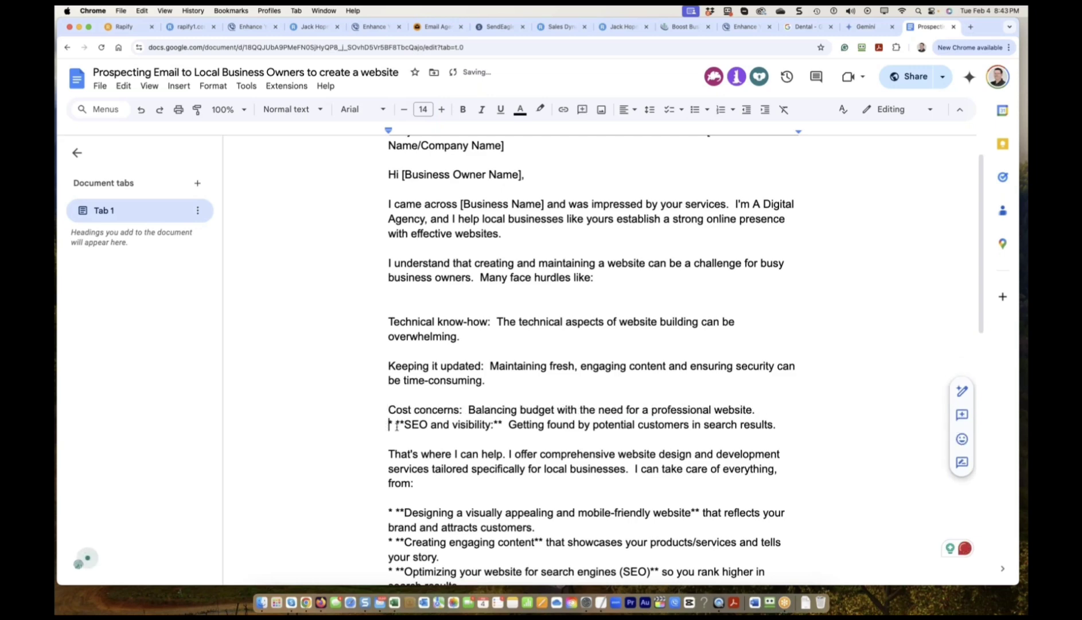
pyautogui.press('Return')
pyautogui.press('Delete')
pyautogui.press('Delete')
pyautogui.press('Delete')
pyautogui.press('Delete')
pyautogui.click(485, 439)
pyautogui.press('BackSpace')
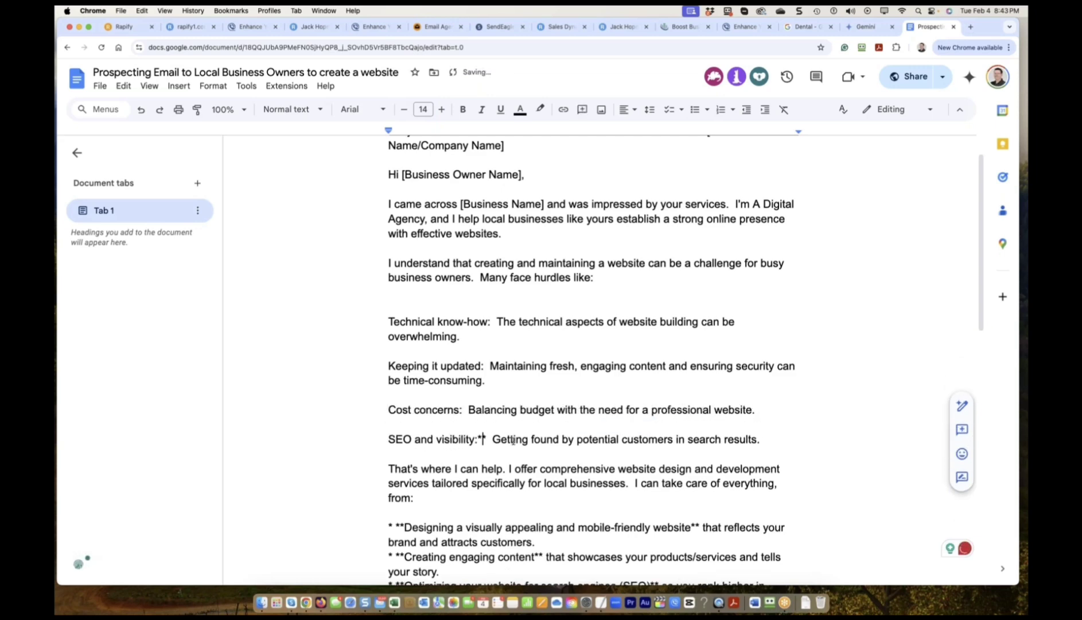
pyautogui.press('Delete')
pyautogui.press('Delete')
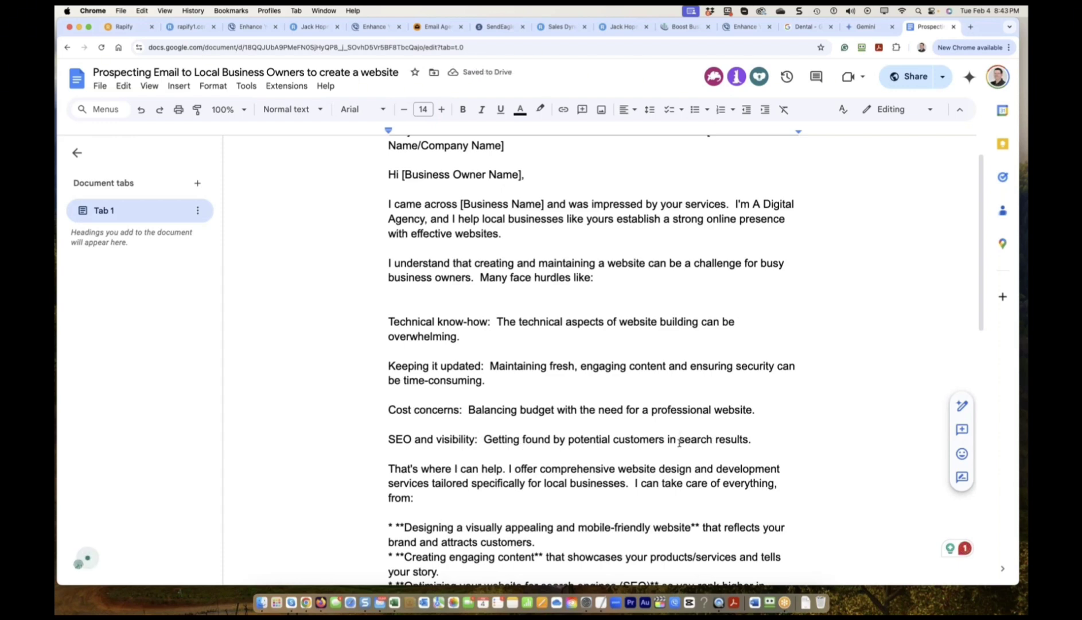
pyautogui.click(679, 439)
pyautogui.write('Google')
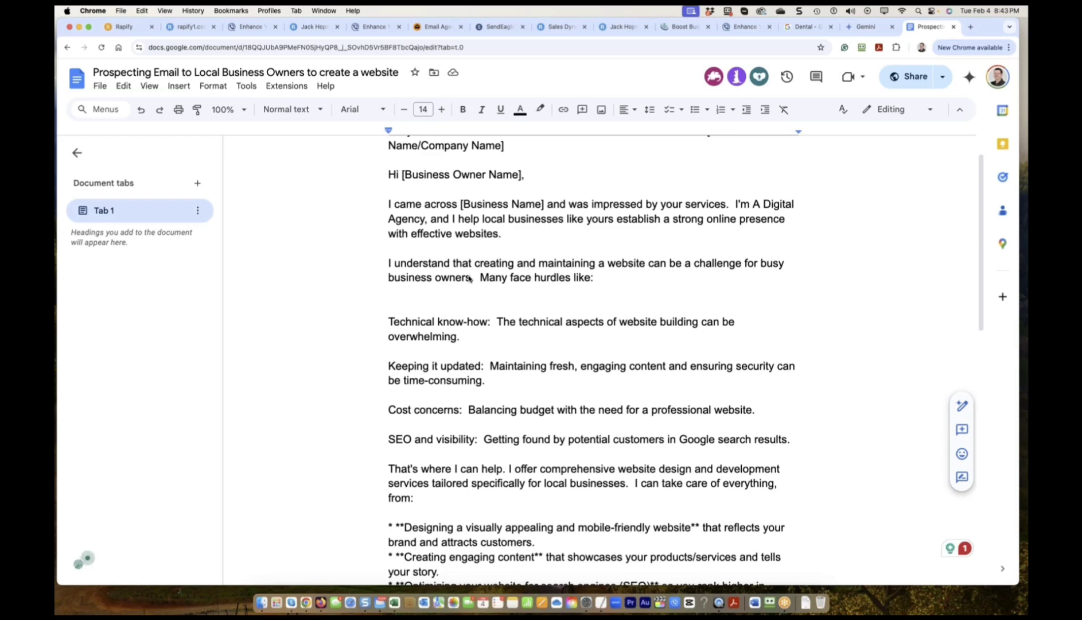
# Number the hurdle lines 1. through 4., after deleting 'busy' from the opening sentence.
pyautogui.click(767, 265)
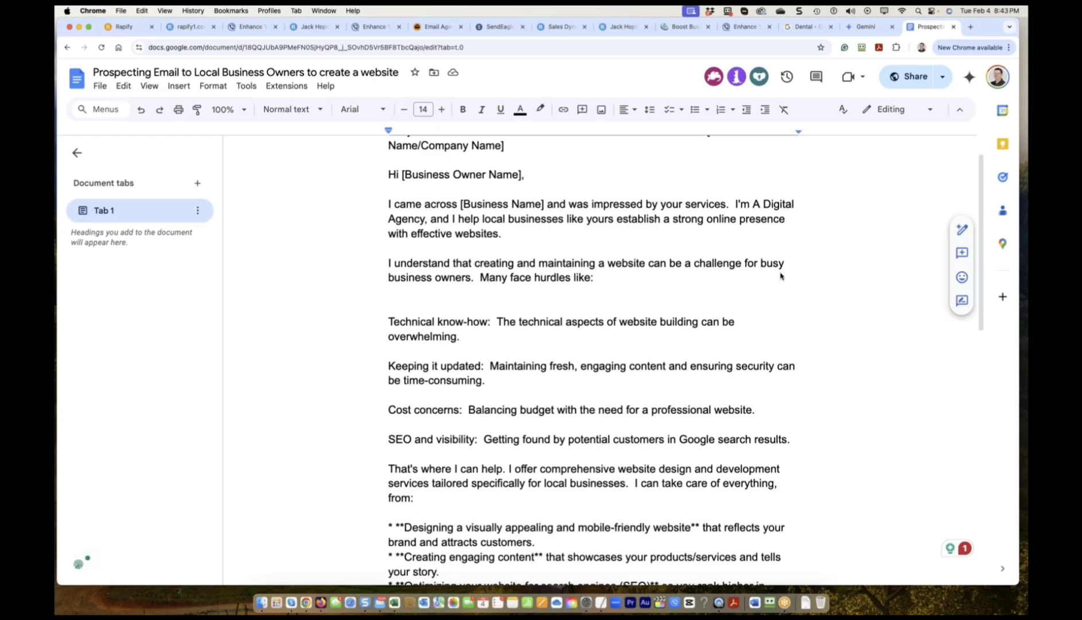
pyautogui.press('Delete')
pyautogui.press('Delete')
pyautogui.press('Delete')
pyautogui.press('Delete')
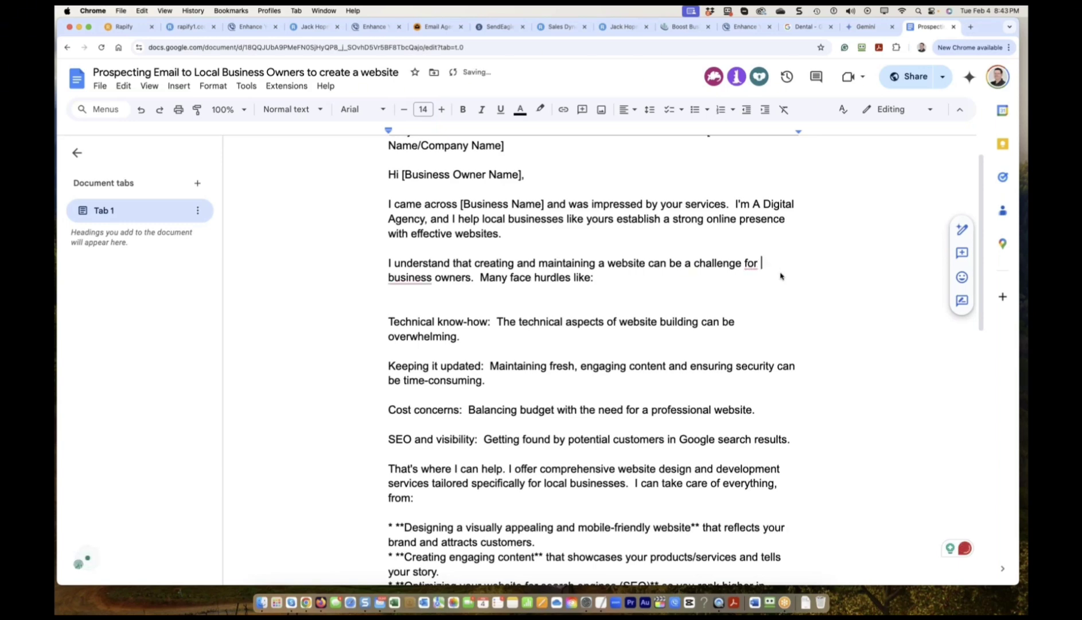
pyautogui.press('Delete')
pyautogui.moveTo(480, 278); pyautogui.dragTo(509, 276)
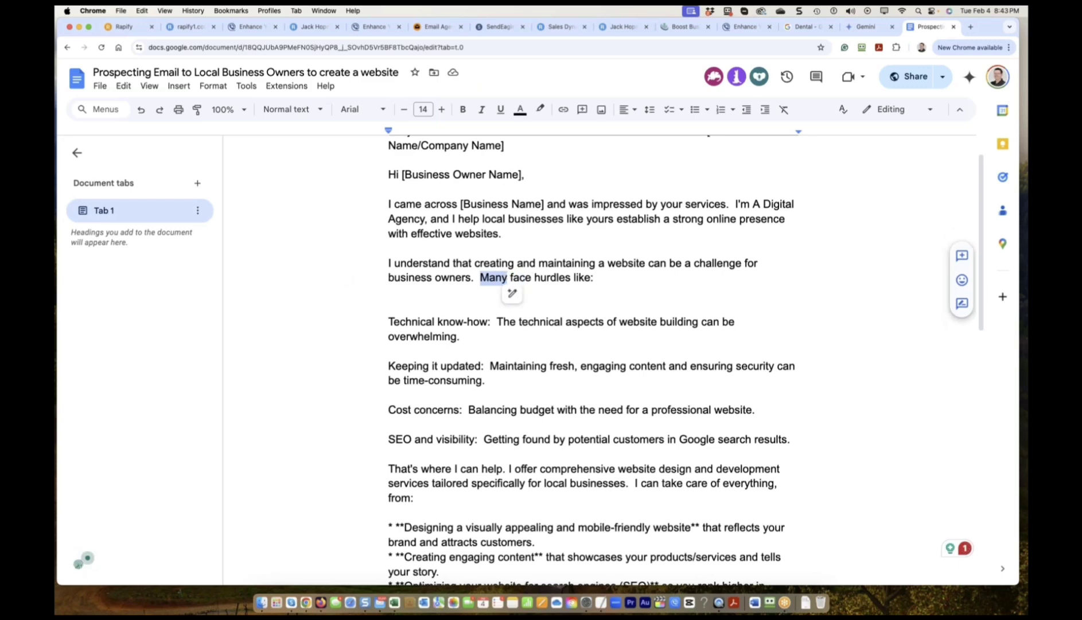
pyautogui.click(521, 286)
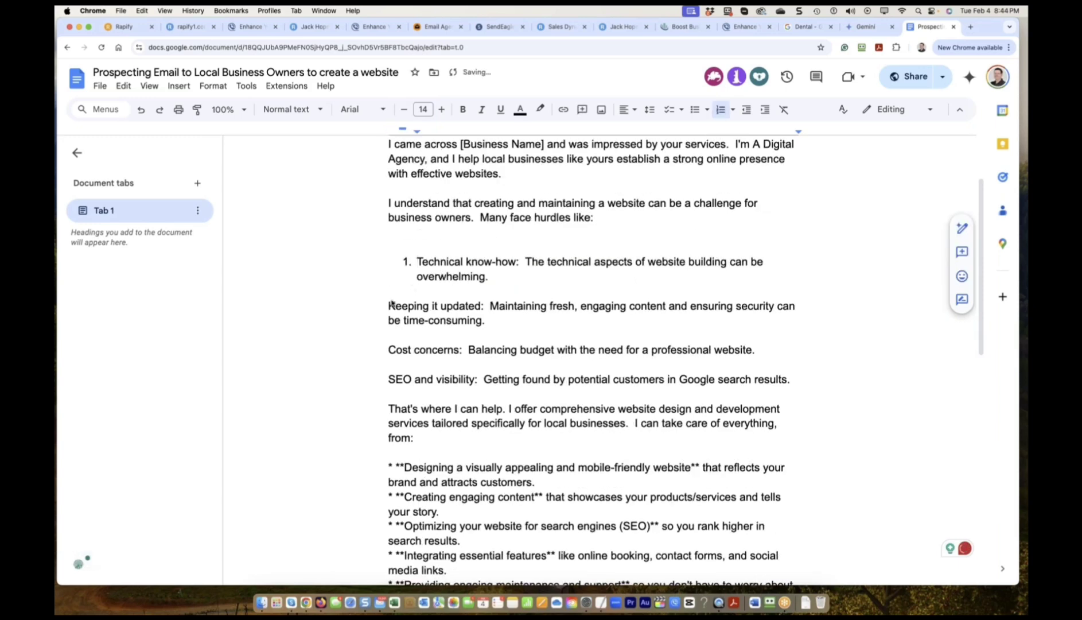
pyautogui.click(389, 306)
pyautogui.write('2.')
pyautogui.click(388, 350)
pyautogui.write('3. ')
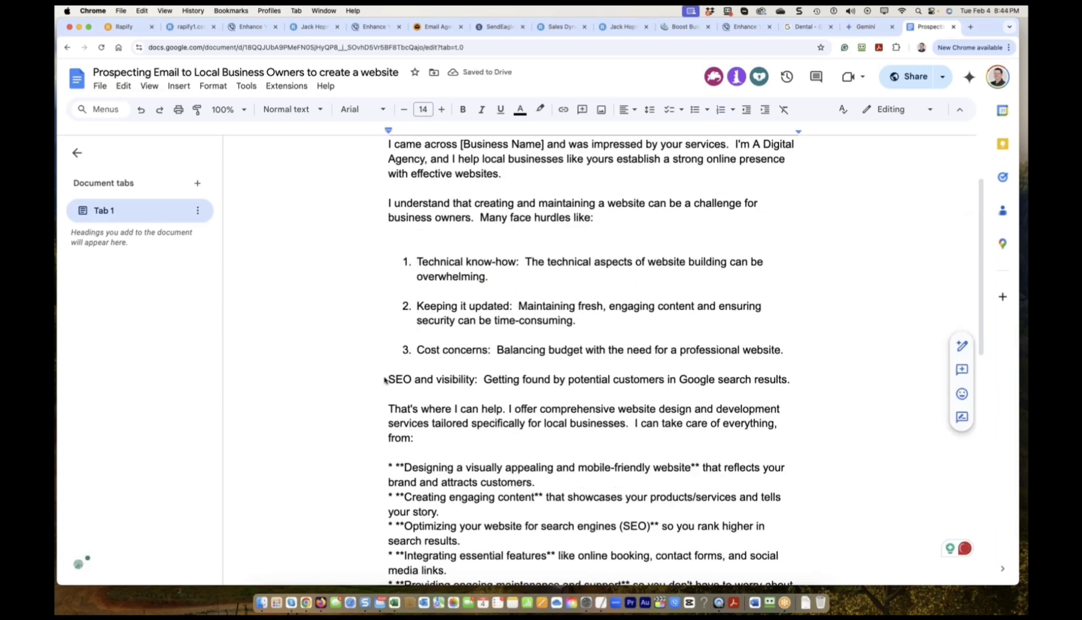
pyautogui.write('4.')
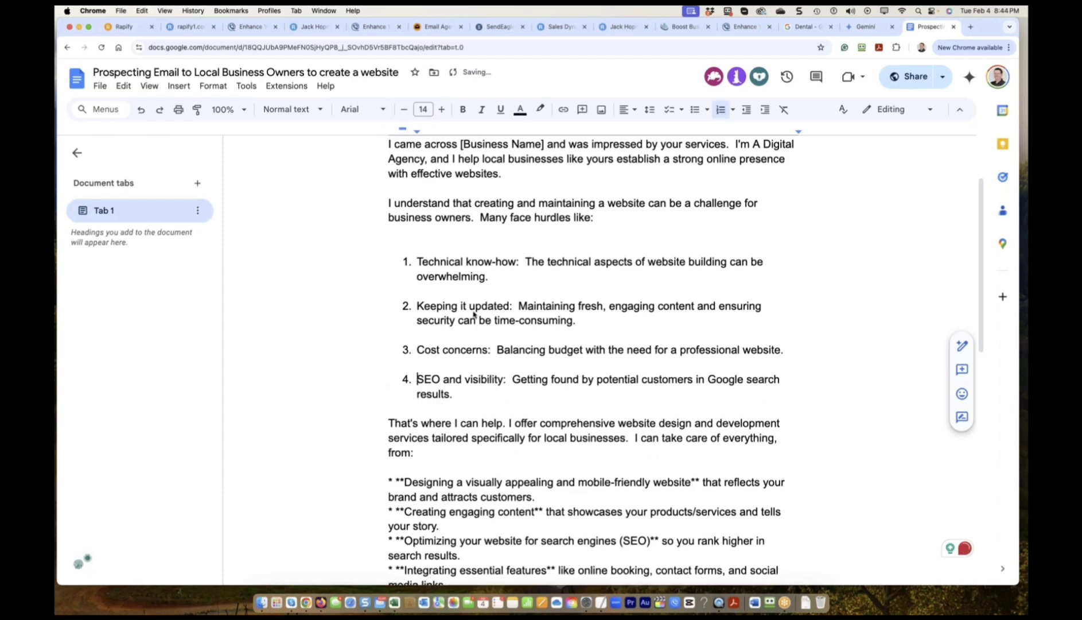
# Restore 'busy' before business owners in the opening sentence.
pyautogui.click(389, 218)
pyautogui.write('busy')
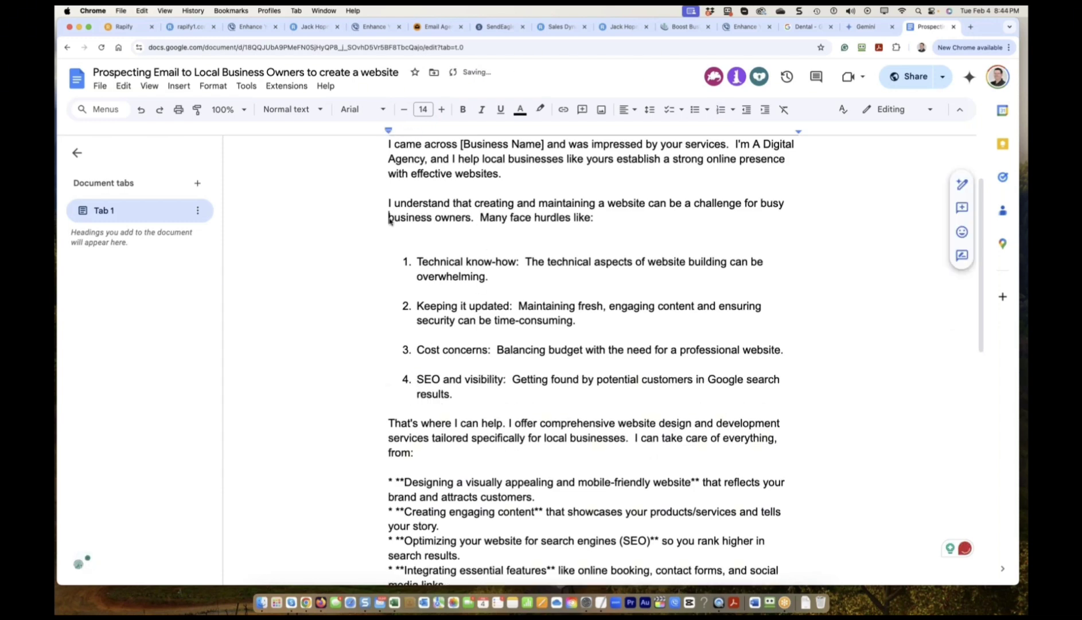
pyautogui.scroll(-3, 610, 363)
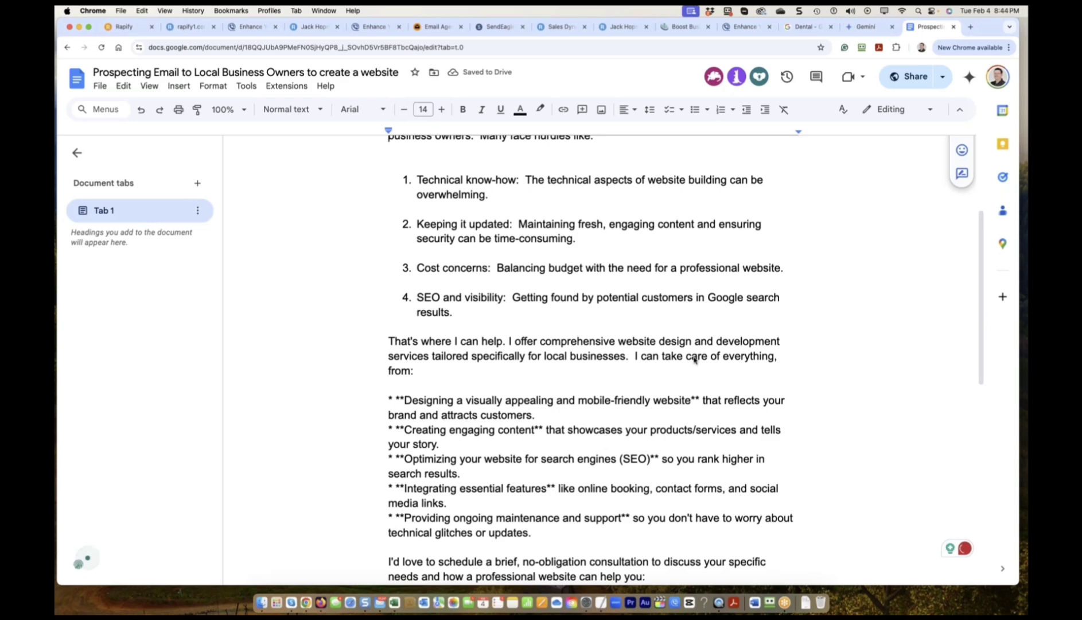
pyautogui.scroll(-1, 428, 359)
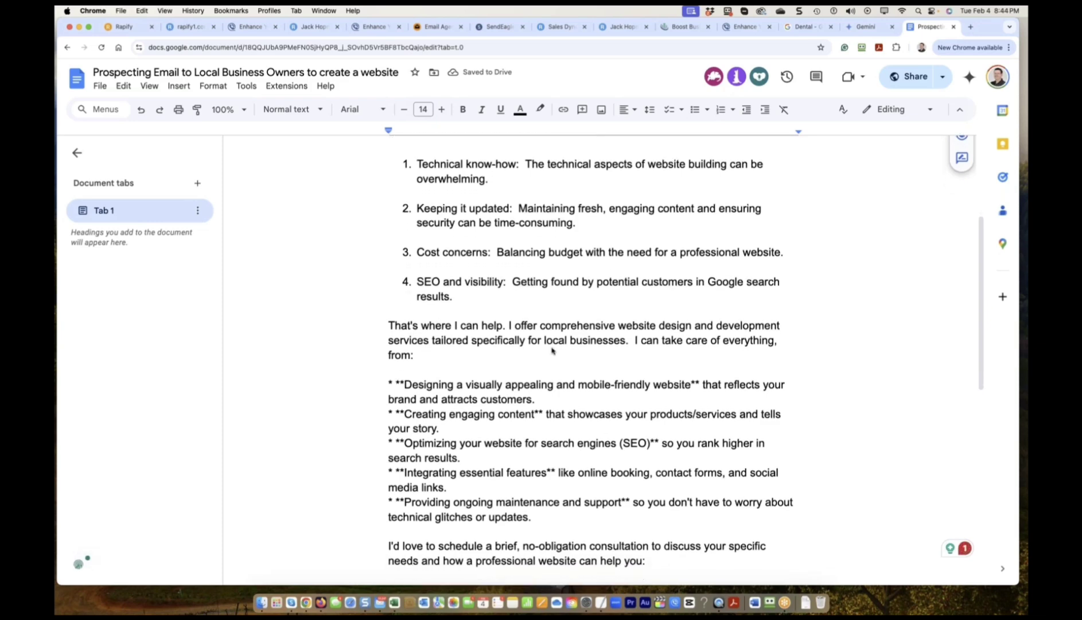
pyautogui.scroll(-1, 553, 351)
# Add 'like yours' after local businesses, fixing the typo.
pyautogui.click(627, 332)
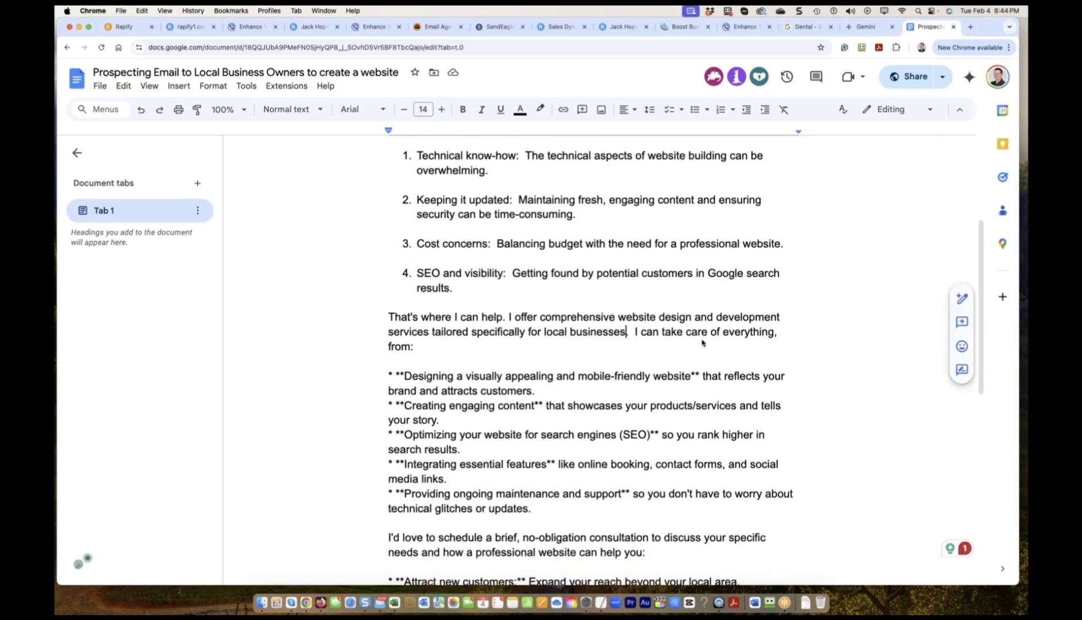
pyautogui.write('like ytou')
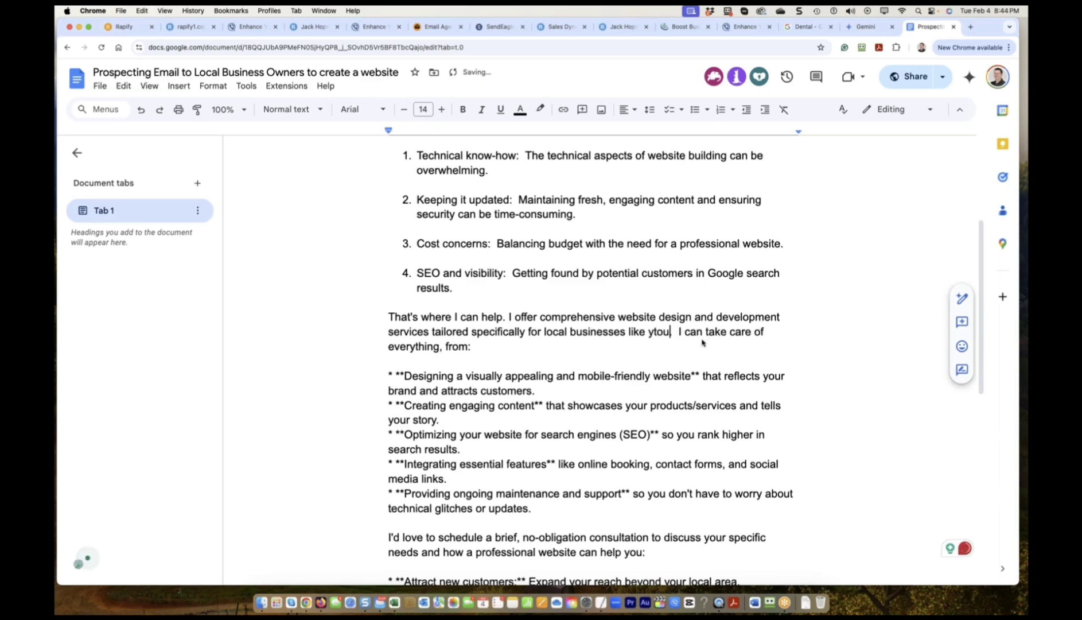
pyautogui.press('BackSpace')
pyautogui.press('BackSpace')
pyautogui.press('BackSpace')
pyautogui.write('ours')
pyautogui.scroll(-2, 654, 357)
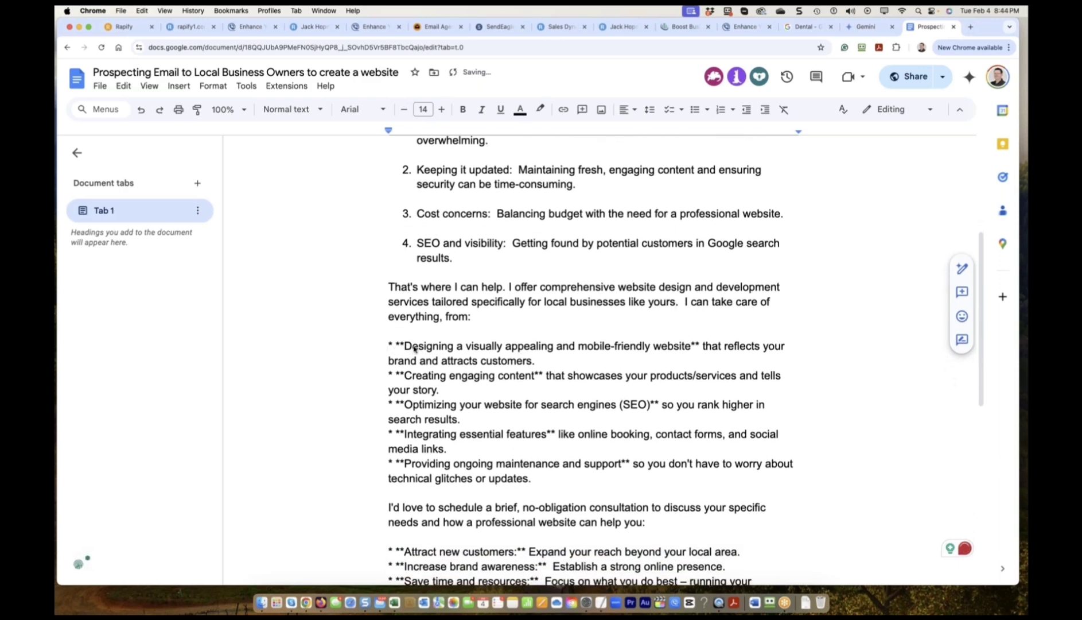
# Number Designing as item 1, add a blank line after item 2, and insert 'Google' in item 3.
pyautogui.moveTo(404, 346); pyautogui.dragTo(386, 345)
pyautogui.write('1.')
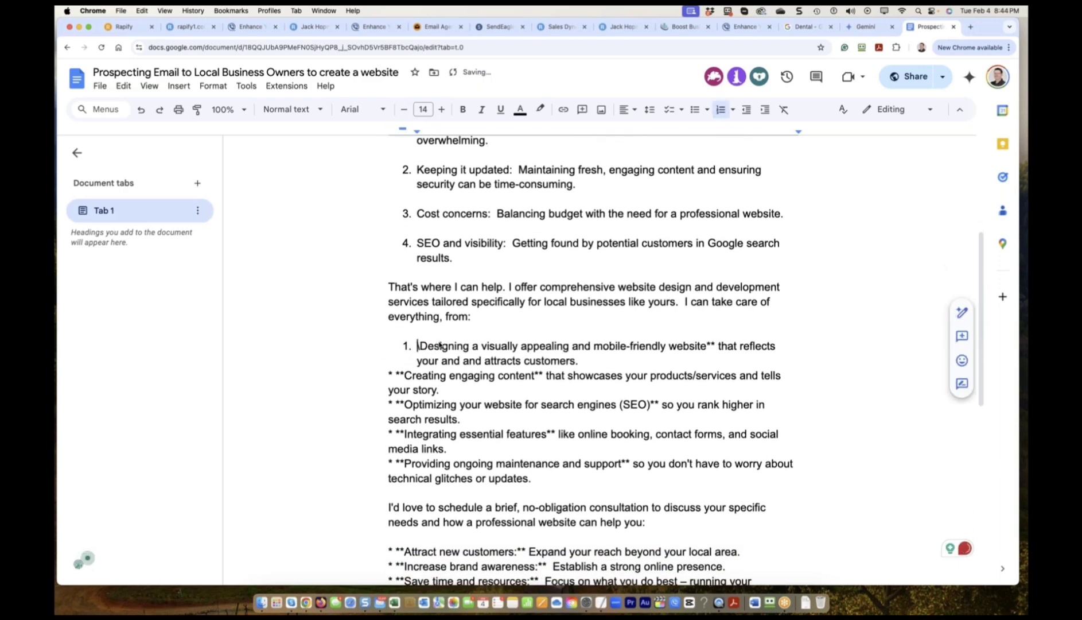
pyautogui.press('Delete')
pyautogui.moveTo(554, 360); pyautogui.dragTo(585, 360)
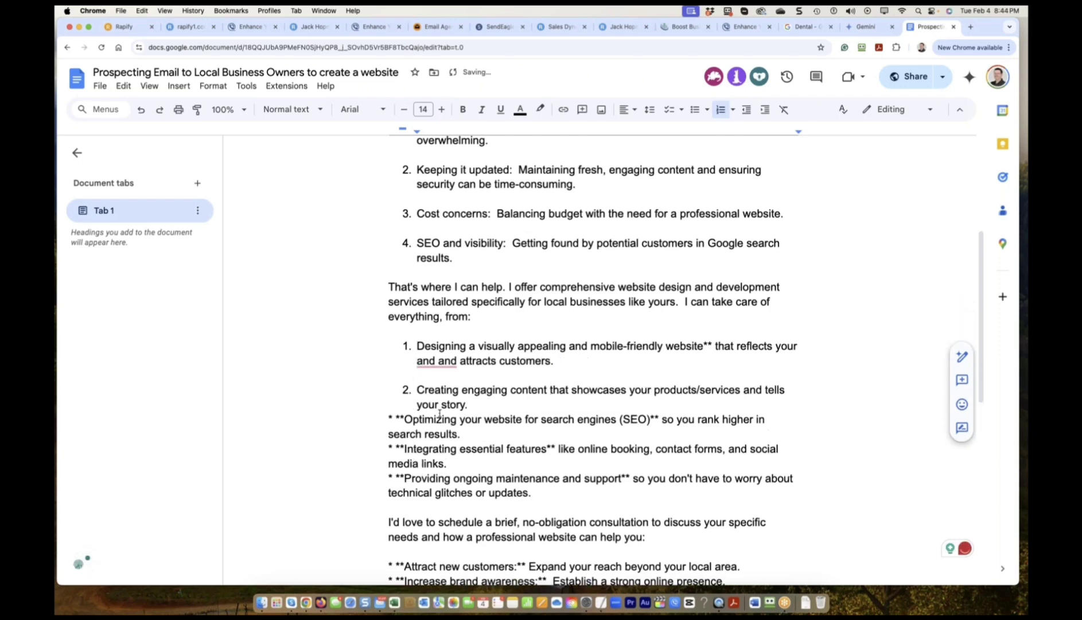
pyautogui.click(484, 405)
pyautogui.hotkey('shift', 'Return')
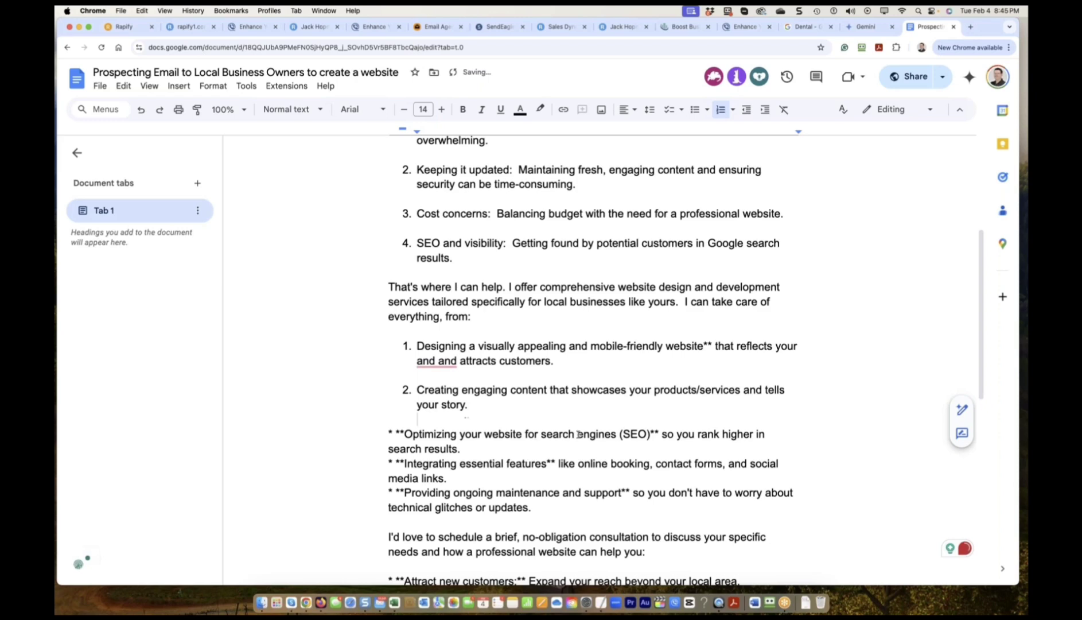
pyautogui.moveTo(405, 434); pyautogui.dragTo(383, 435)
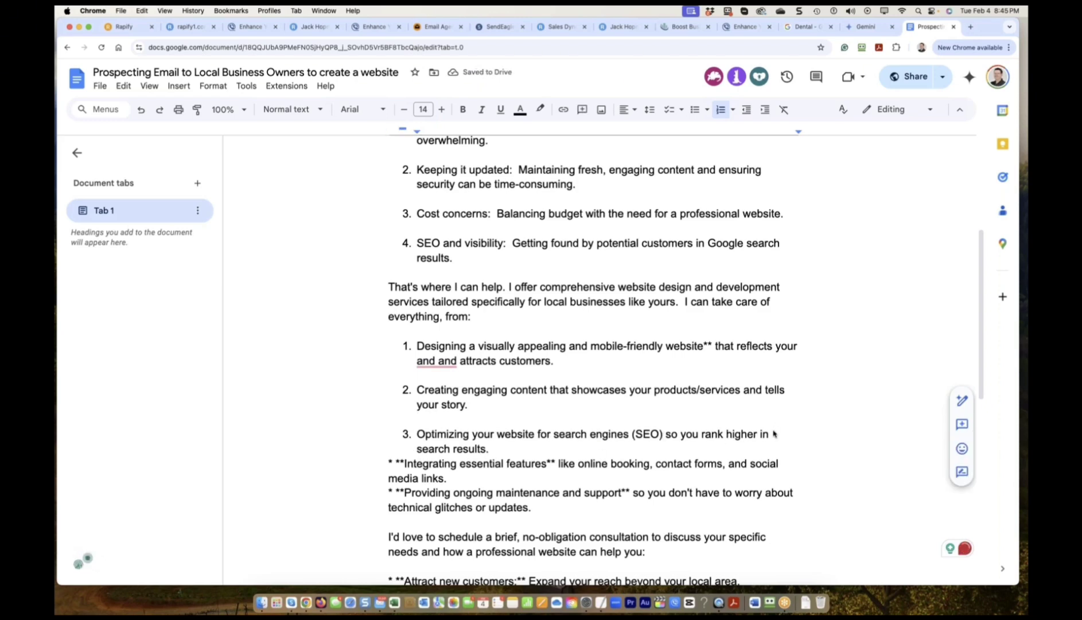
pyautogui.click(774, 434)
pyautogui.write('Google')
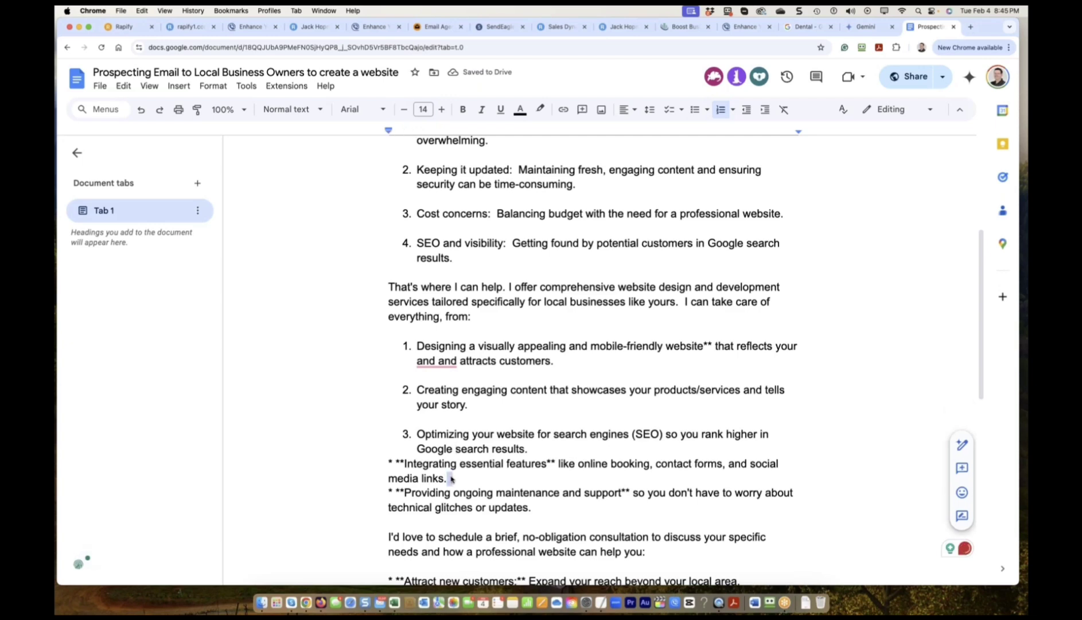
# Delete the Integrating essential features item and number Providing ongoing maintenance as item 4.
pyautogui.moveTo(448, 479); pyautogui.dragTo(389, 469)
pyautogui.press('BackSpace')
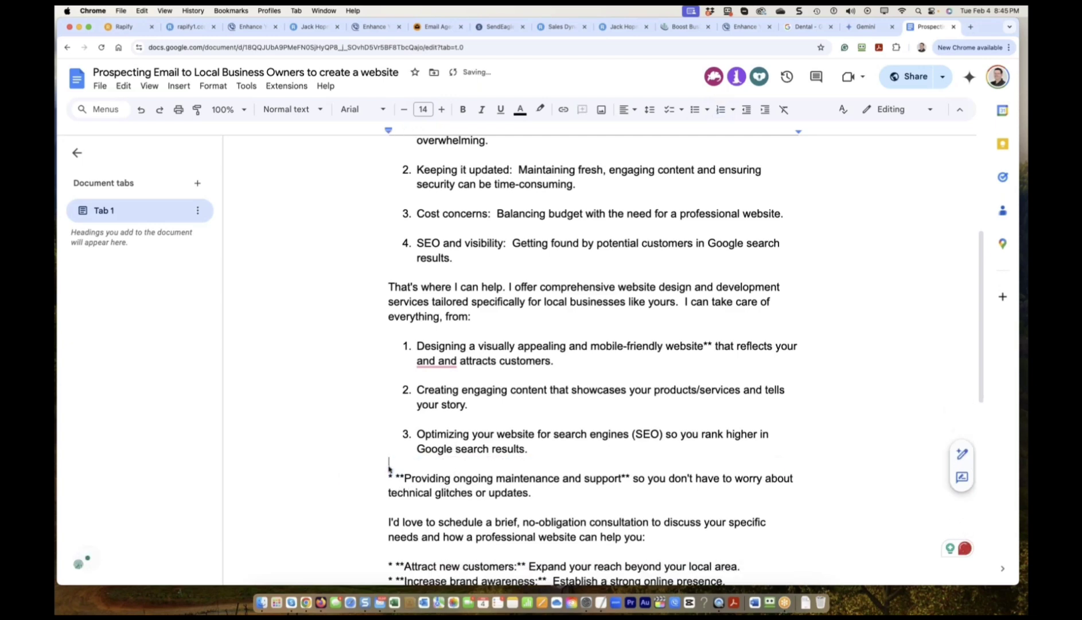
pyautogui.click(389, 479)
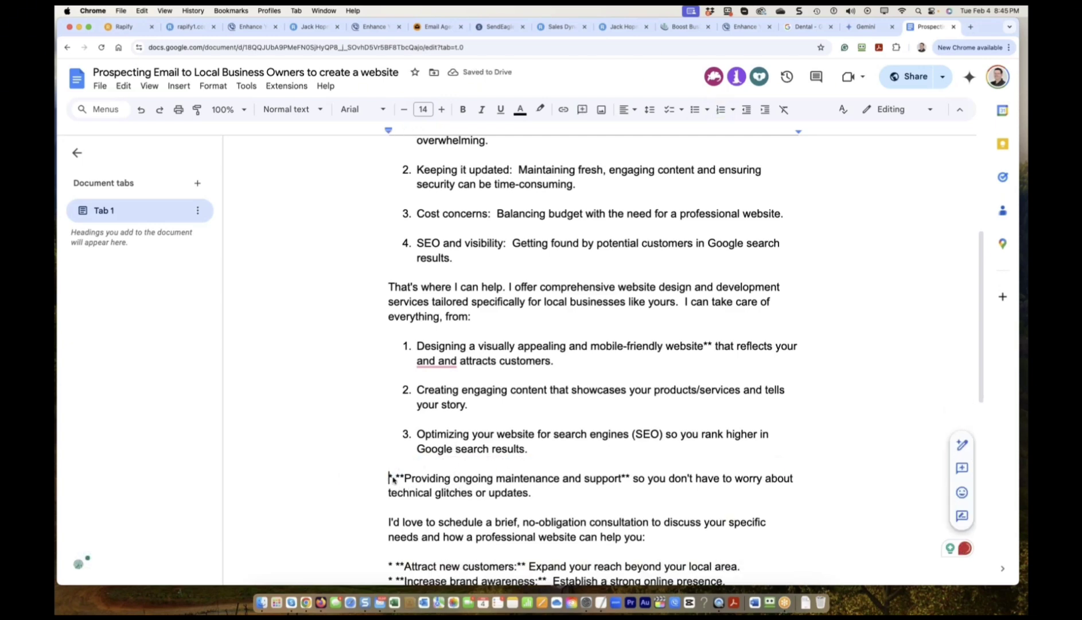
pyautogui.write('4.')
pyautogui.press('Delete')
pyautogui.press('Delete')
pyautogui.press('Delete')
pyautogui.press('Delete')
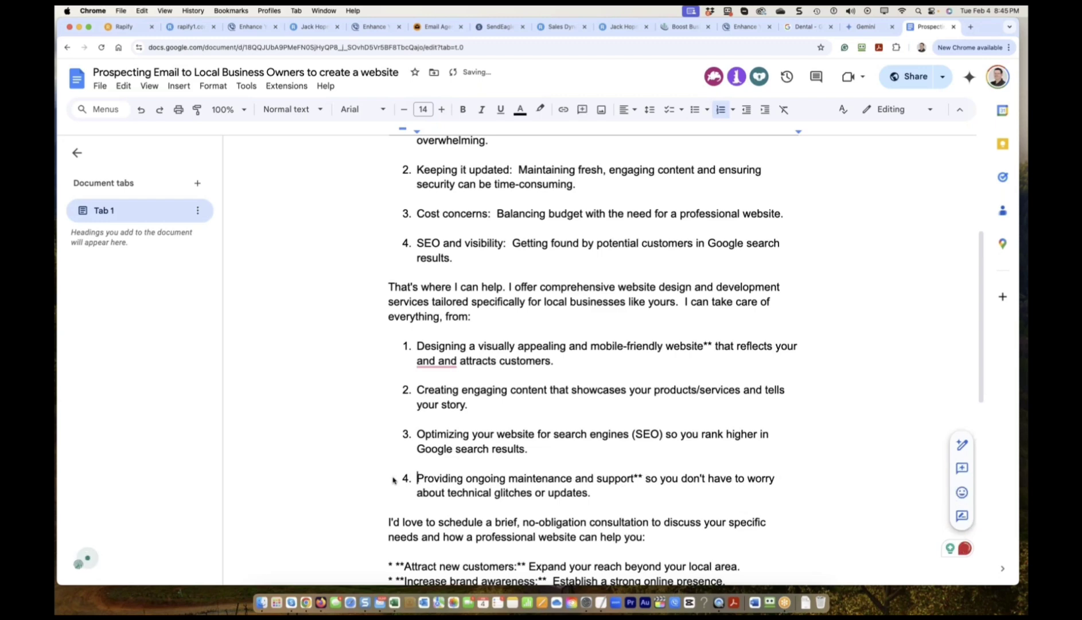
pyautogui.click(635, 477)
pyautogui.press('Delete')
pyautogui.press('Delete')
pyautogui.scroll(-3, 661, 436)
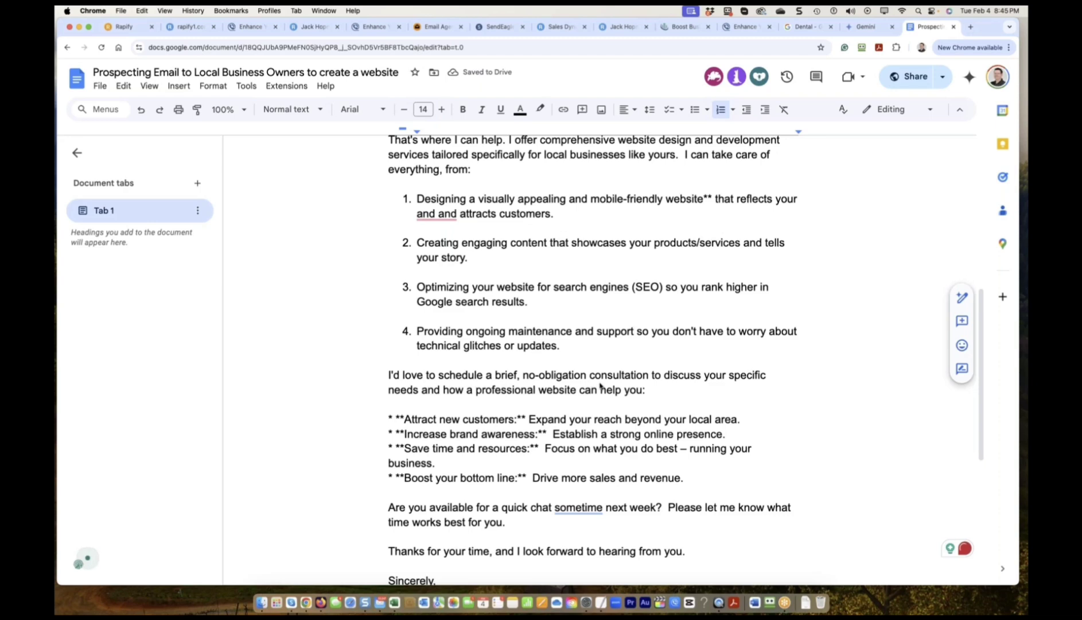
# Replace the asterisk bullets with 1. and 2. on Attract new customers and Increase brand awareness.
pyautogui.scroll(-3, 500, 395)
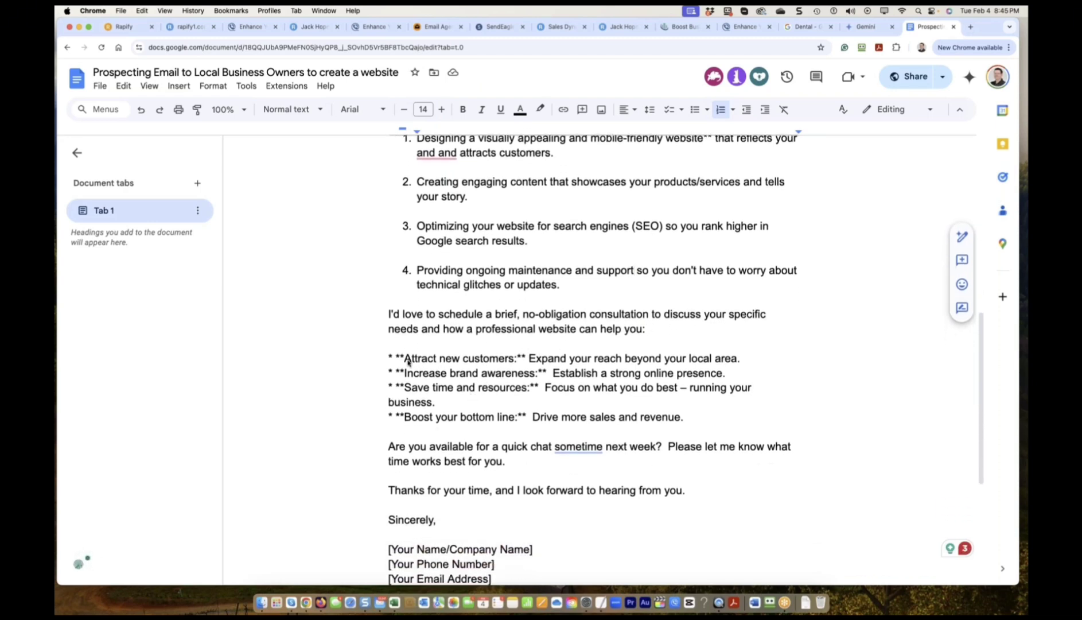
pyautogui.moveTo(404, 360); pyautogui.dragTo(386, 360)
pyautogui.press('BackSpace')
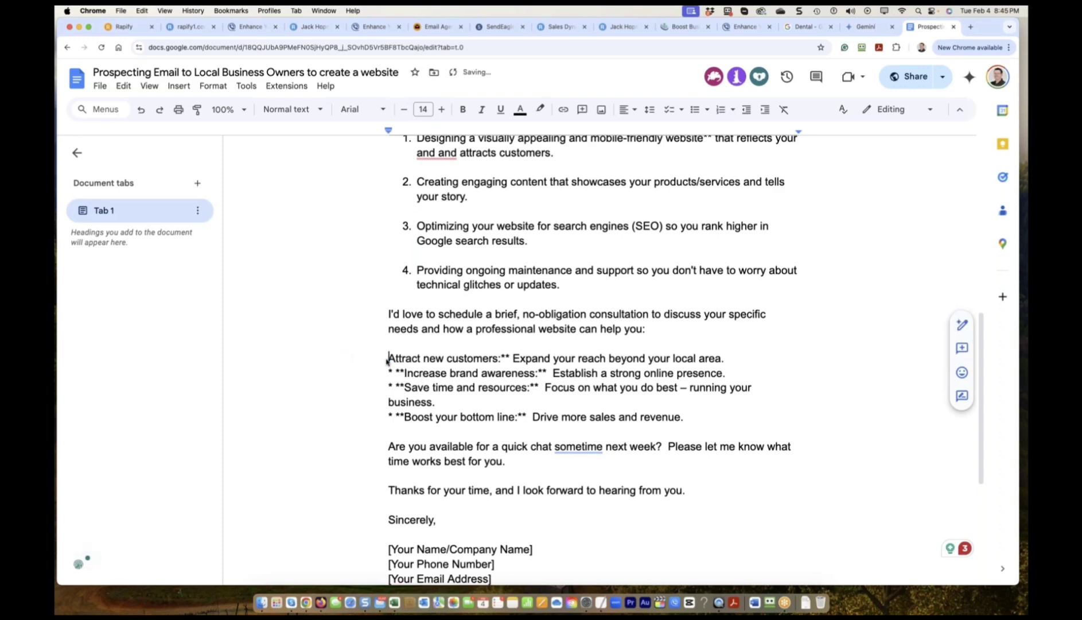
pyautogui.write('1.')
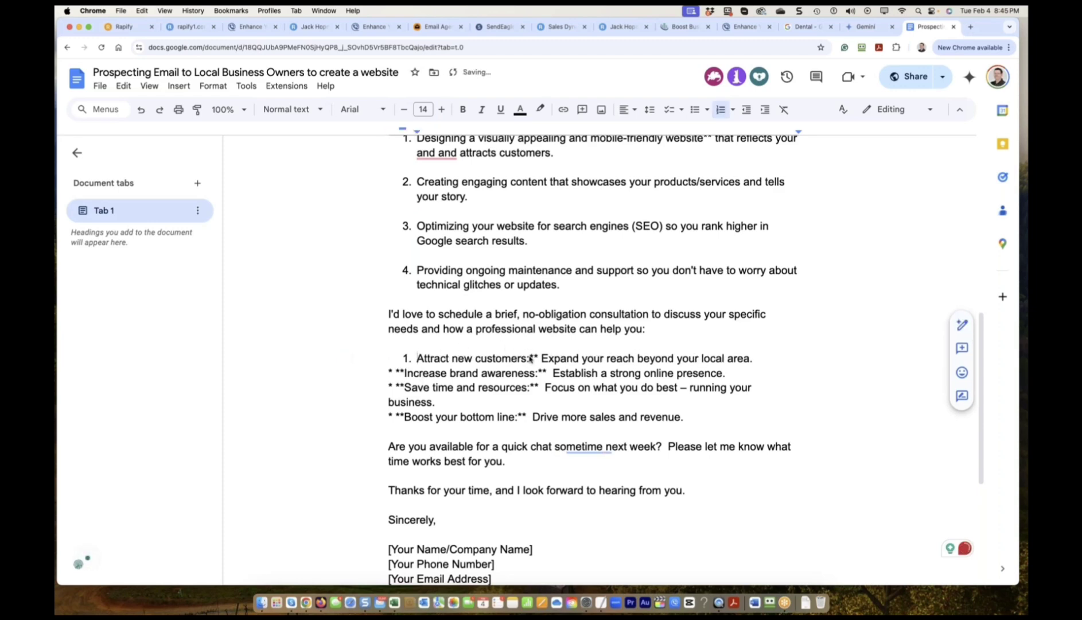
pyautogui.click(531, 359)
pyautogui.press('BackSpace')
pyautogui.press('BackSpace')
pyautogui.click(384, 373)
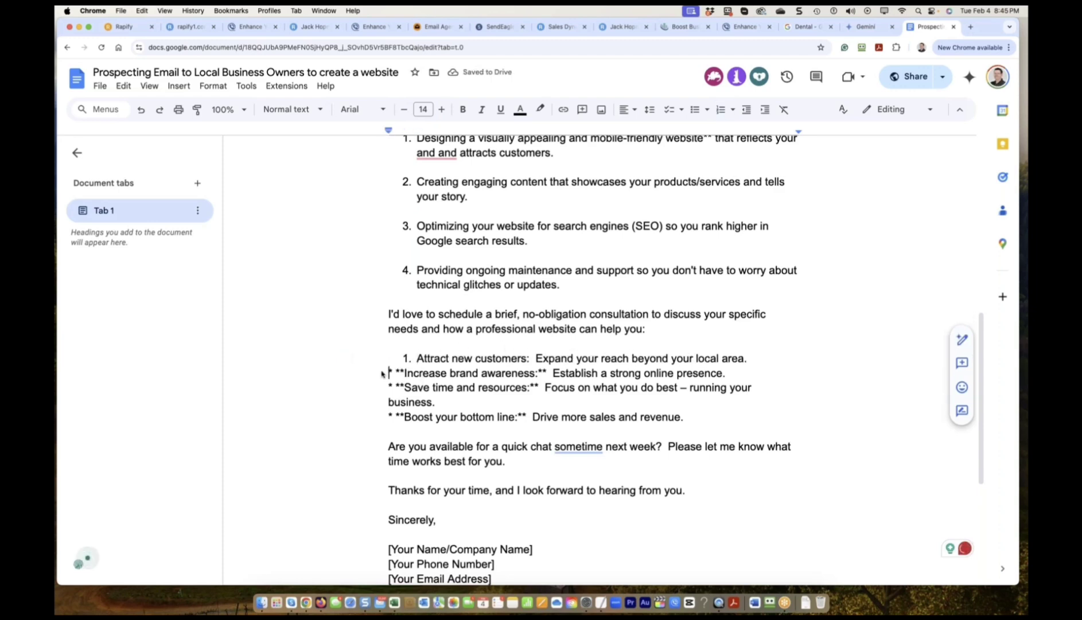
pyautogui.press('Return')
pyautogui.write('2.')
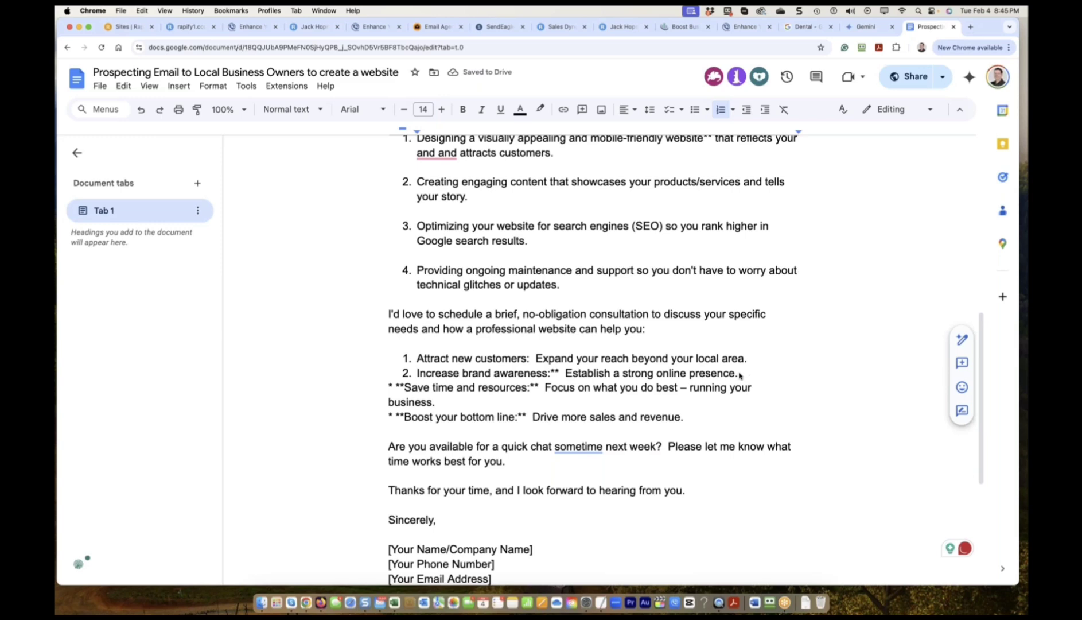
# Delete the middle benefits and join Boost your bottom line onto item 1 with 'And'.
pyautogui.moveTo(682, 422); pyautogui.dragTo(615, 416)
pyautogui.click(753, 360)
pyautogui.write('And')
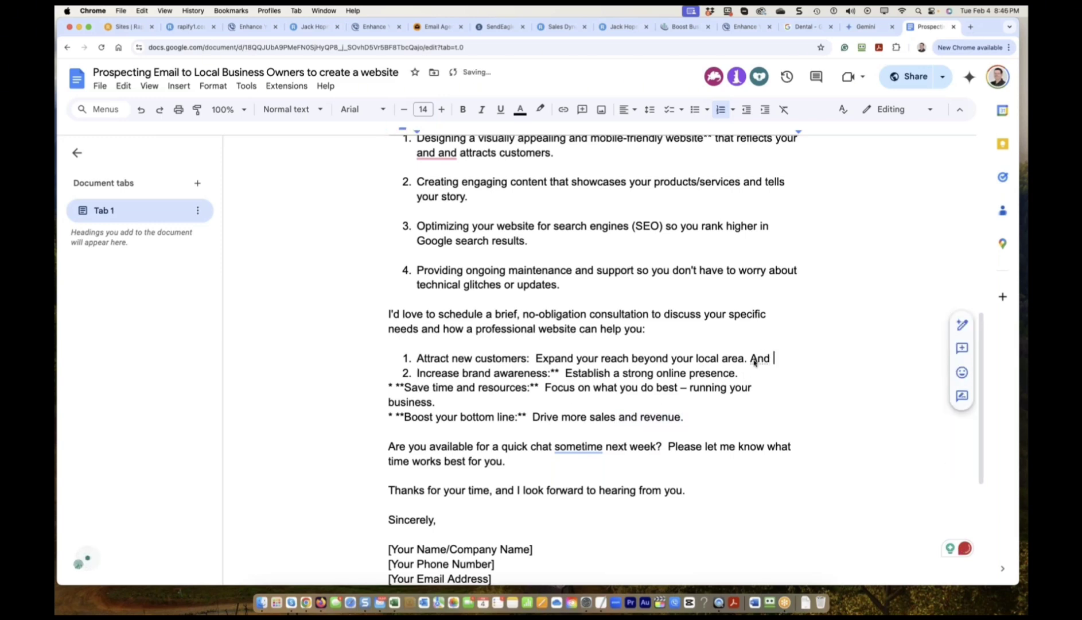
pyautogui.keyDown('shift'); pyautogui.click(405, 417); pyautogui.keyUp('shift')
pyautogui.press('BackSpace')
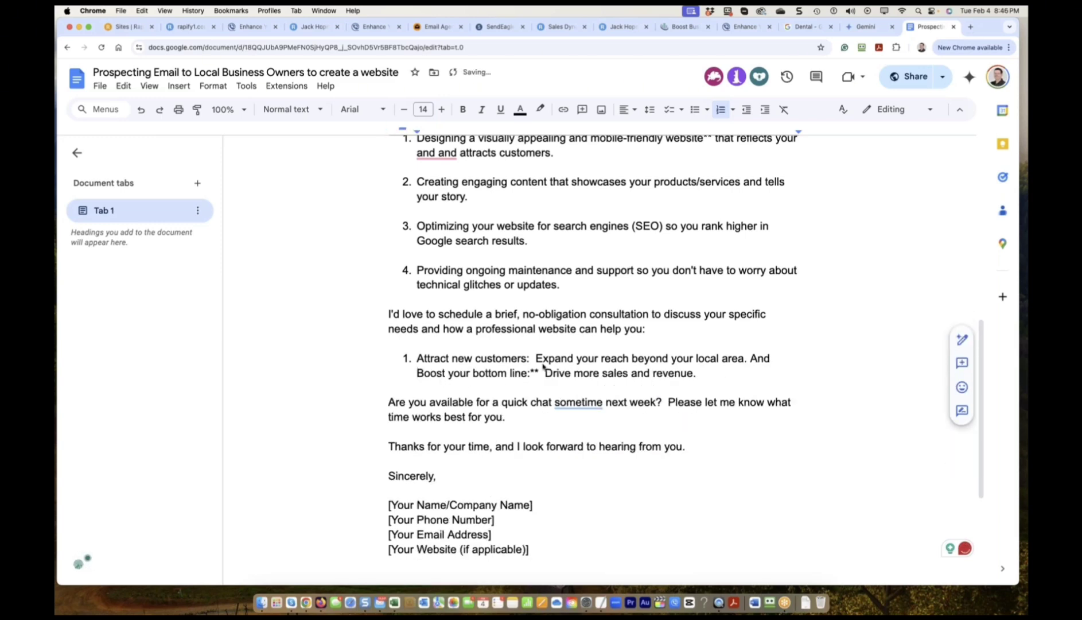
pyautogui.click(539, 372)
pyautogui.press('BackSpace')
pyautogui.press('BackSpace')
pyautogui.scroll(-1, 505, 432)
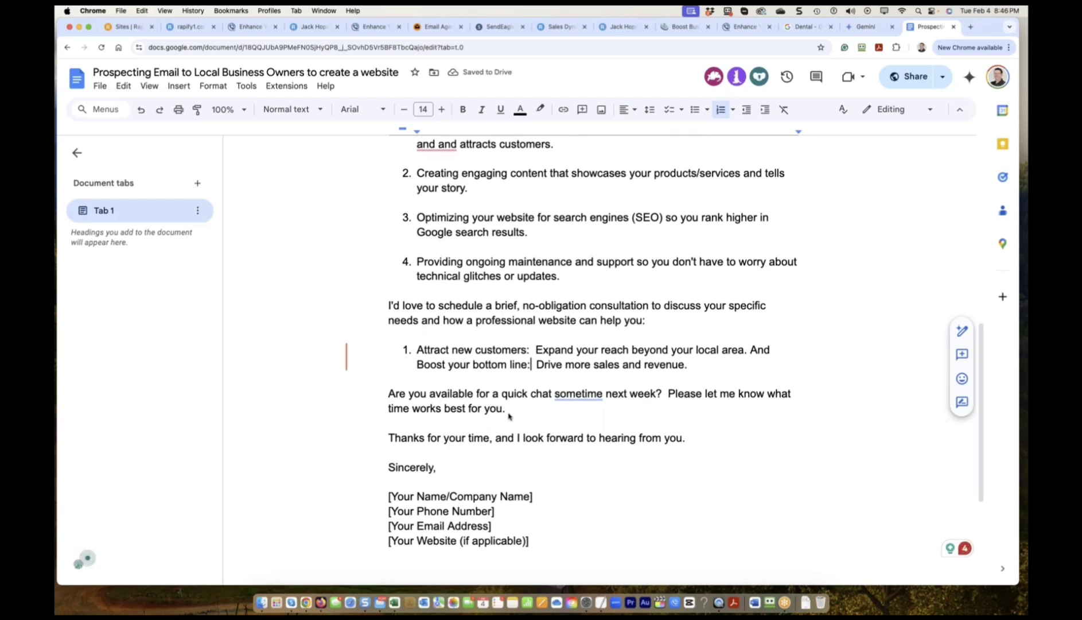
# Rewrite the closing line as 'Please book your free consultation here [link]' and select the email text.
pyautogui.click(664, 395)
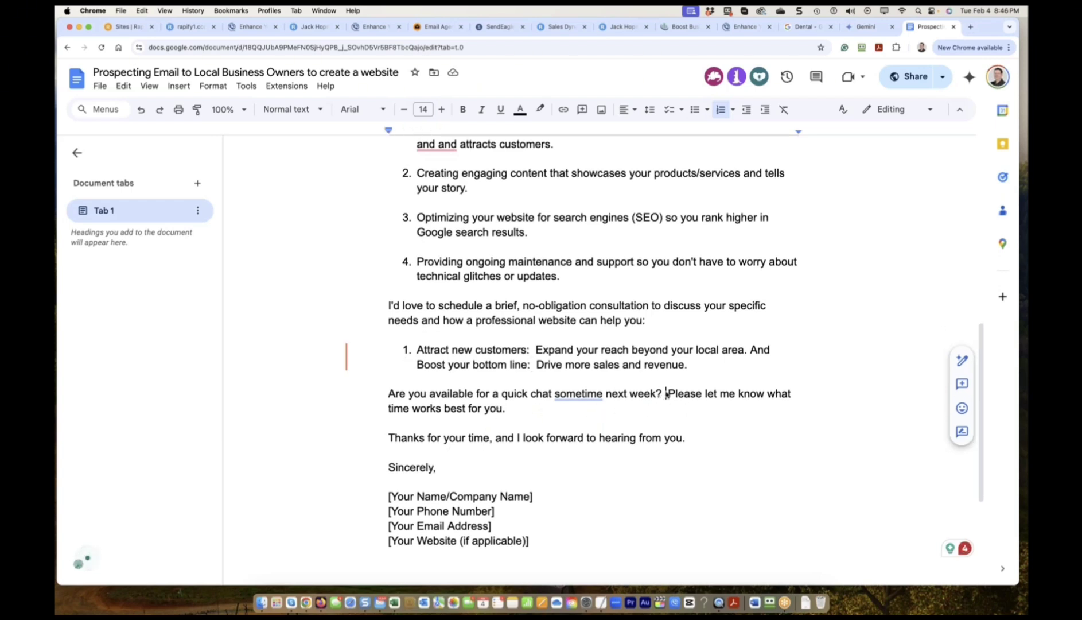
pyautogui.press('Return')
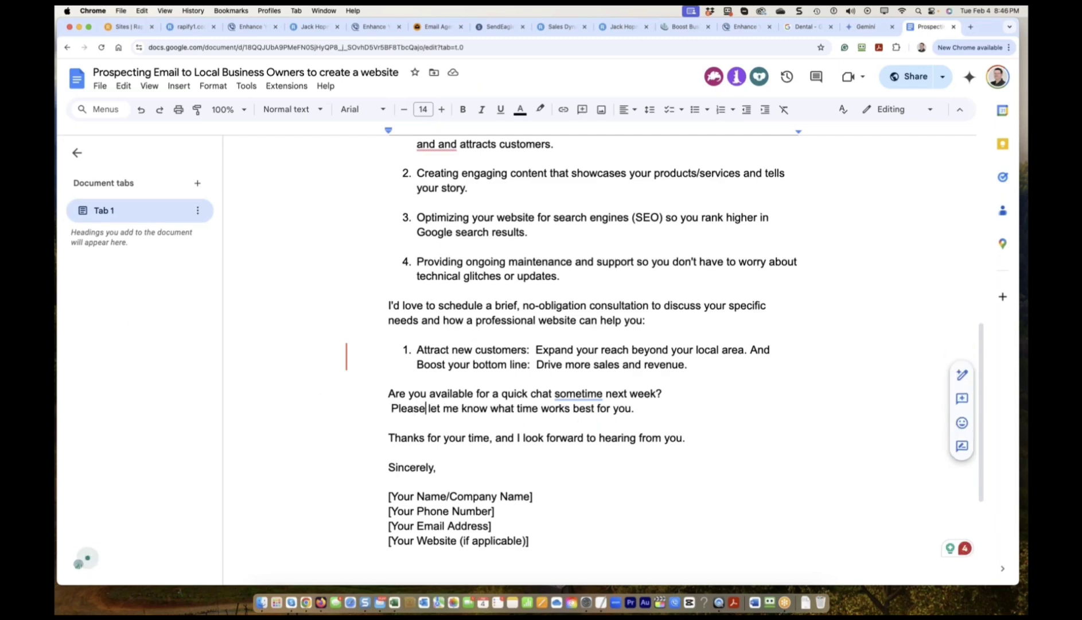
pyautogui.click(436, 410)
pyautogui.write('book your free')
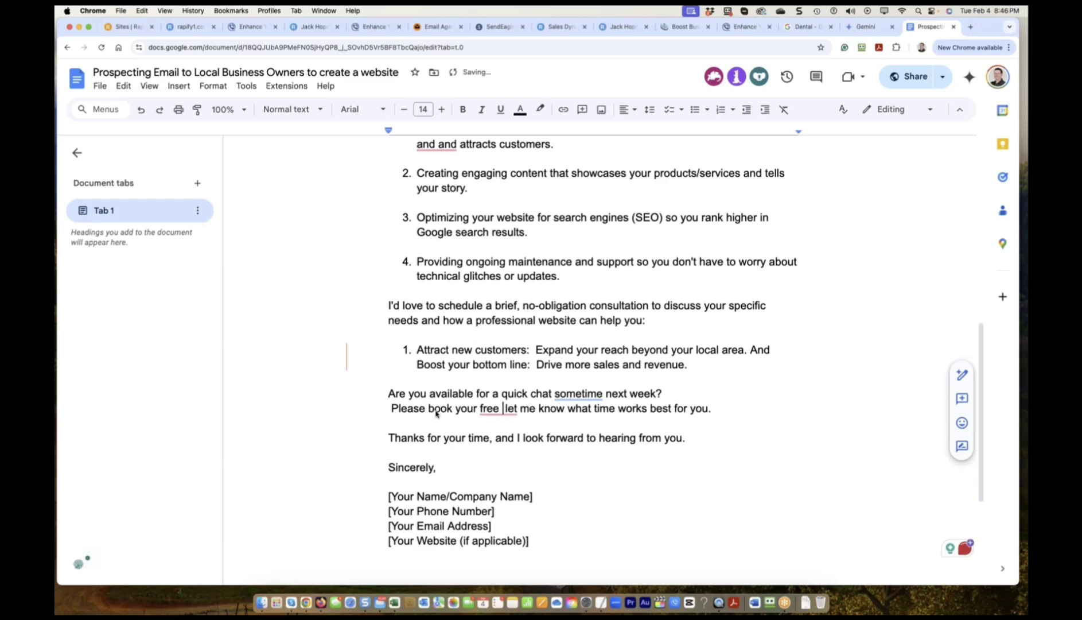
pyautogui.doubleClick(645, 306)
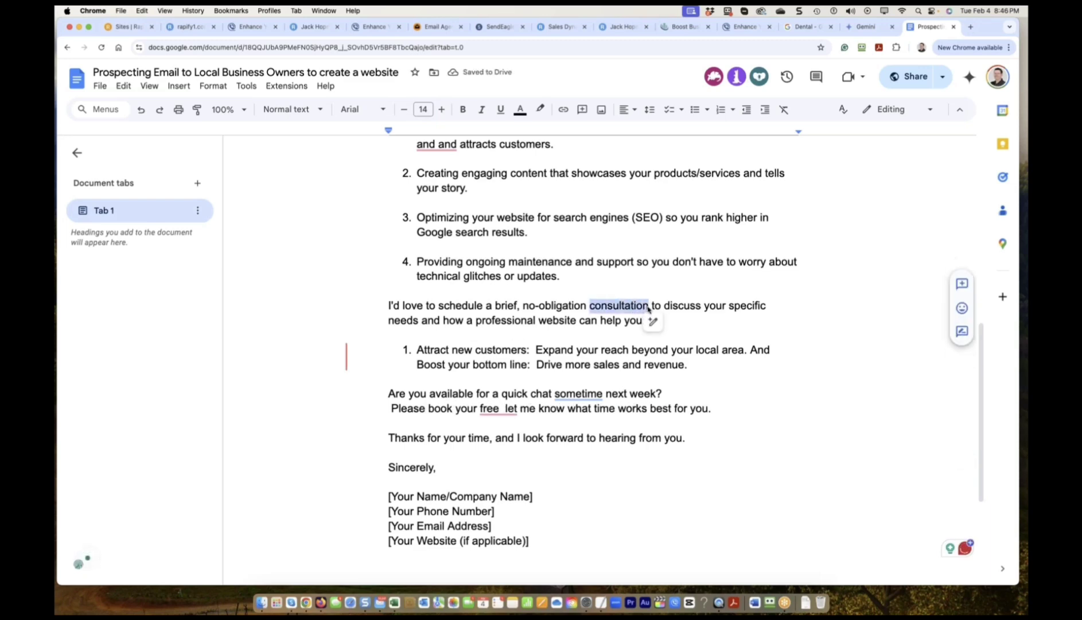
pyautogui.press('super+c')
pyautogui.click(502, 409)
pyautogui.press('super+v')
pyautogui.write('here [link')
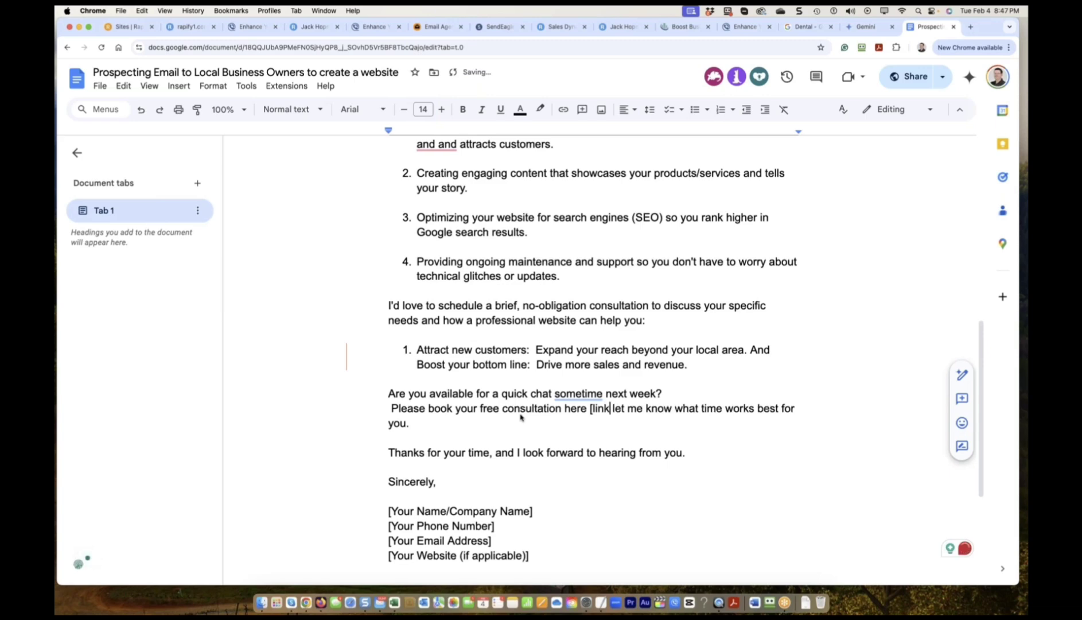
pyautogui.write(']')
pyautogui.press('Delete')
pyautogui.press('Delete')
pyautogui.press('Delete')
pyautogui.press('Delete')
pyautogui.press('Delete')
pyautogui.press('Delete')
pyautogui.press('Delete')
pyautogui.press('Delete')
pyautogui.press('Delete')
pyautogui.press('Delete')
pyautogui.press('Delete')
pyautogui.press('Delete')
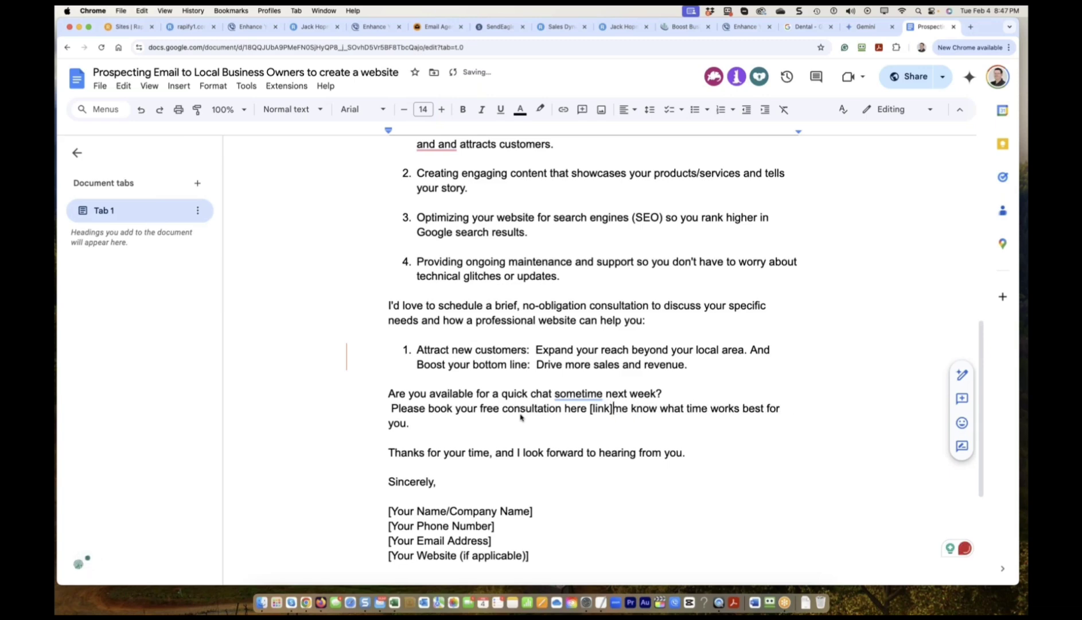
pyautogui.press('Delete')
pyautogui.press('Delete')
pyautogui.press('Delete')
pyautogui.press('Delete')
pyautogui.press('Delete')
pyautogui.press('Delete')
pyautogui.press('Delete')
pyautogui.press('Delete')
pyautogui.press('Delete')
pyautogui.press('Delete')
pyautogui.press('Delete')
pyautogui.press('Delete')
pyautogui.press('Delete')
pyautogui.press('Delete')
pyautogui.press('Delete')
pyautogui.press('Delete')
pyautogui.press('Delete')
pyautogui.press('Delete')
pyautogui.press('Delete')
pyautogui.press('Delete')
pyautogui.scroll(-3, 522, 417)
pyautogui.moveTo(522, 417); pyautogui.dragTo(420, 295)
pyautogui.scroll(2, 423, 270)
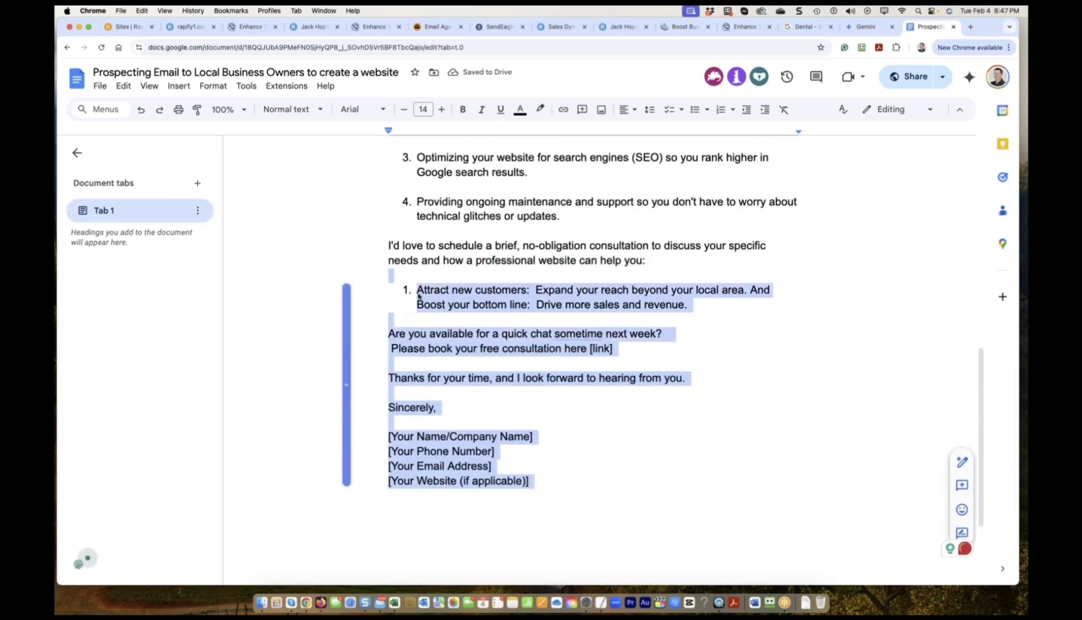
pyautogui.click(420, 294)
pyautogui.press('BackSpace')
pyautogui.moveTo(546, 484); pyautogui.dragTo(390, 170)
pyautogui.click(866, 27)
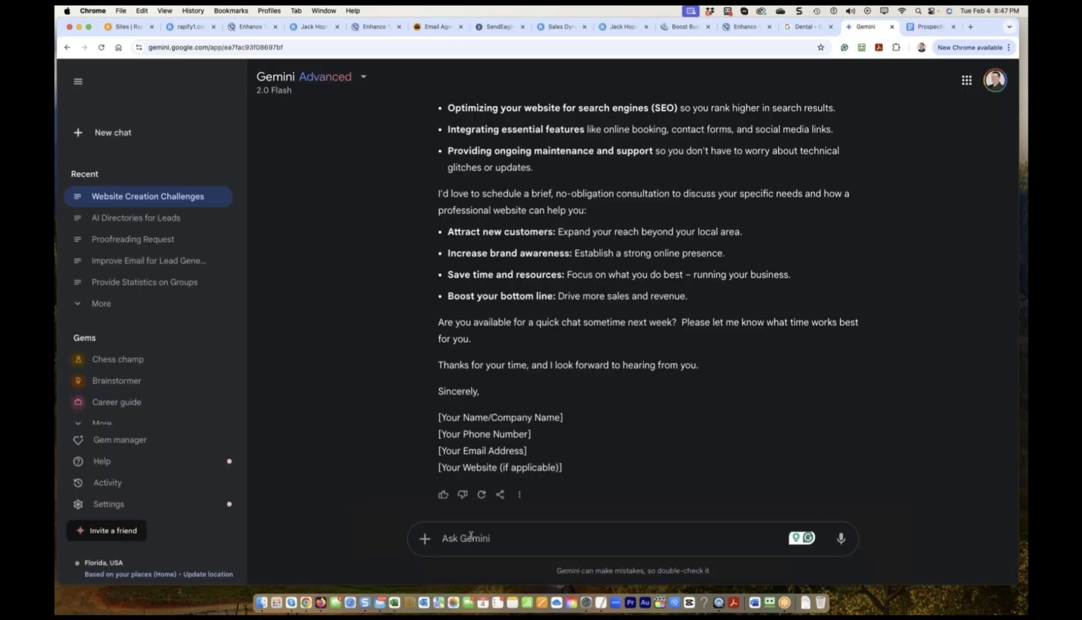
pyautogui.moveTo(563, 468); pyautogui.dragTo(438, 178)
pyautogui.click(930, 27)
pyautogui.rightClick(540, 271)
pyautogui.click(563, 331)
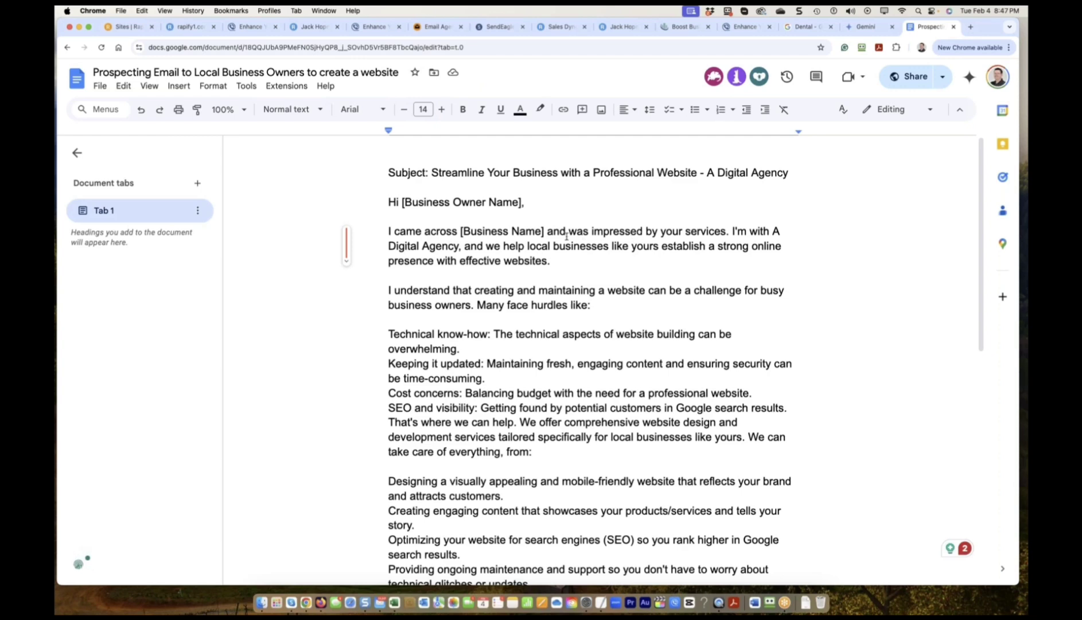
# Change the placeholder to [Company Name] and bold Technical know-how and Keeping it updated.
pyautogui.moveTo(511, 231); pyautogui.dragTo(463, 231)
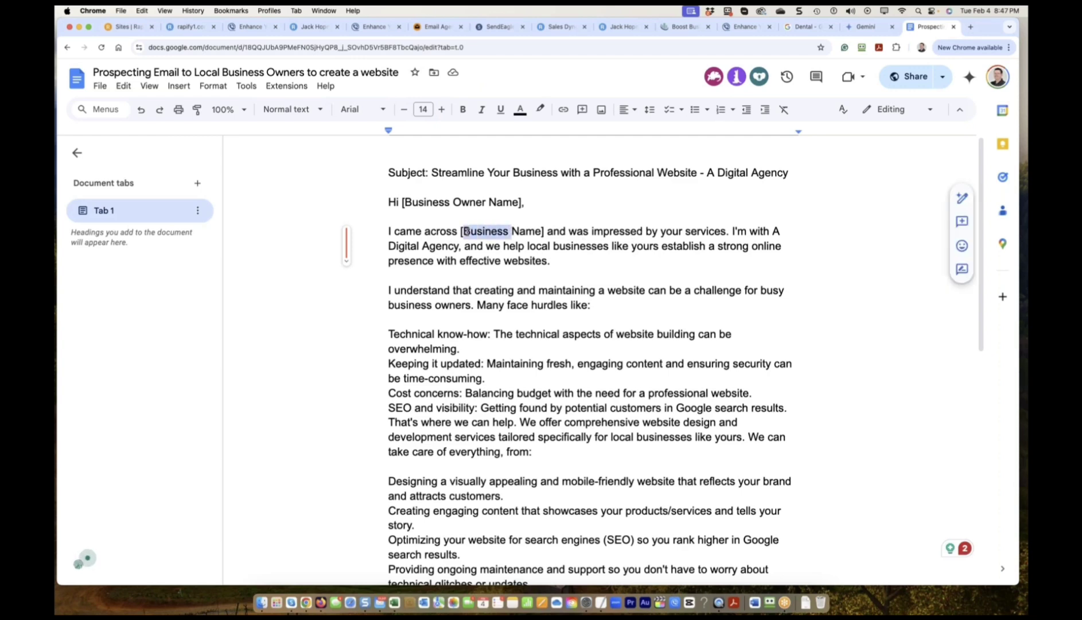
pyautogui.write('Company')
pyautogui.moveTo(388, 321); pyautogui.dragTo(496, 321)
pyautogui.press('super+b')
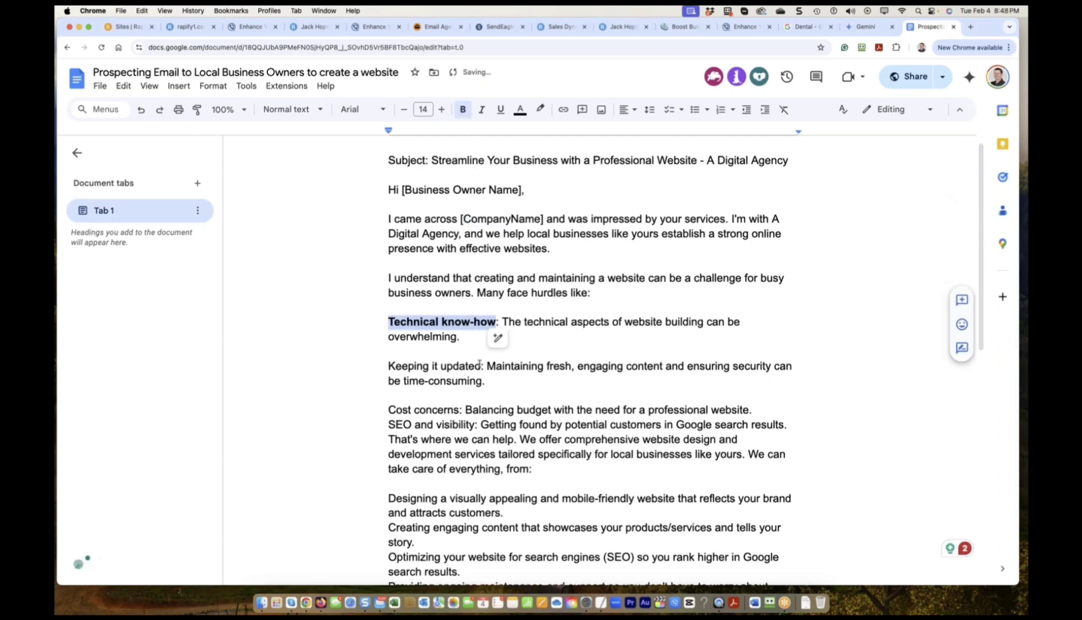
pyautogui.moveTo(483, 365); pyautogui.dragTo(389, 366)
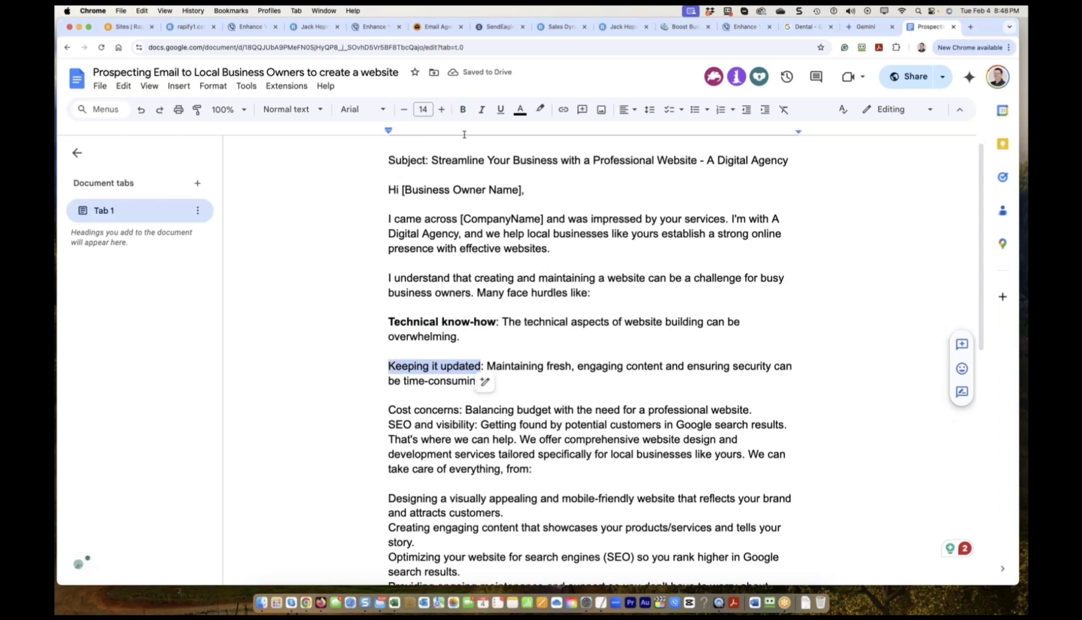
pyautogui.click(465, 110)
# Bold Cost concerns and SEO and visibility, adding blank lines around the SEO line.
pyautogui.moveTo(389, 409); pyautogui.dragTo(461, 409)
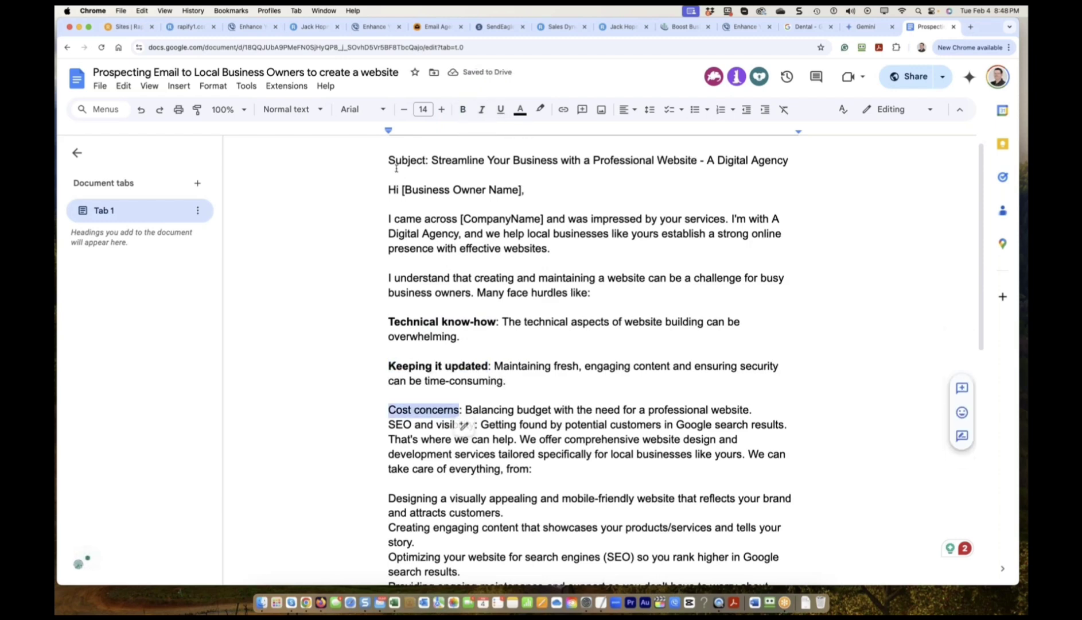
pyautogui.click(467, 110)
pyautogui.click(389, 425)
pyautogui.press('Return')
pyautogui.press('Down')
pyautogui.press('Return')
pyautogui.moveTo(388, 439); pyautogui.dragTo(475, 439)
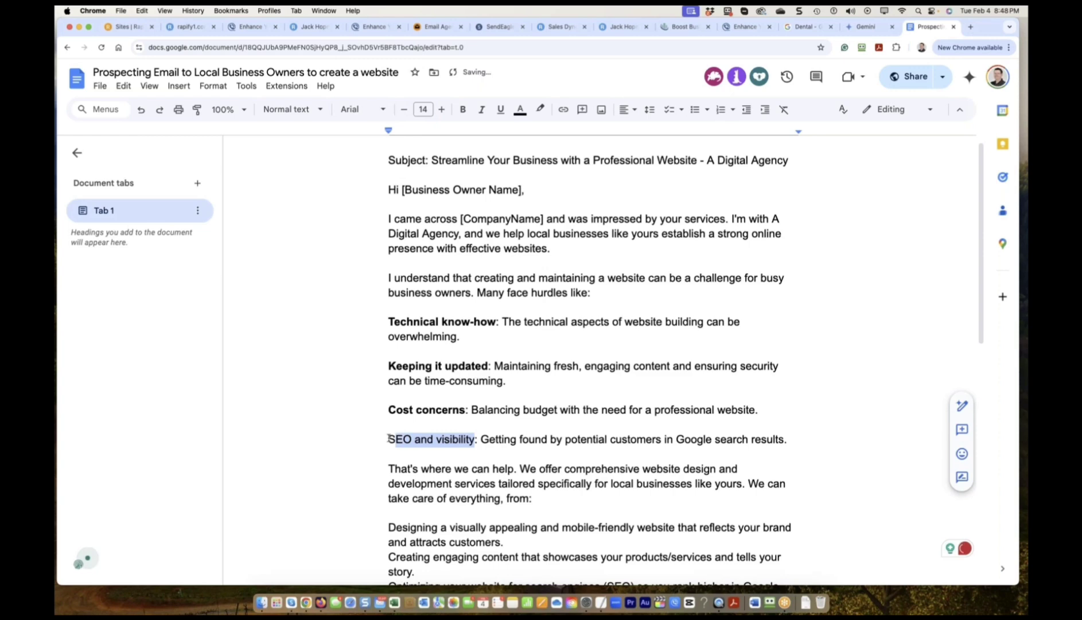
pyautogui.click(461, 110)
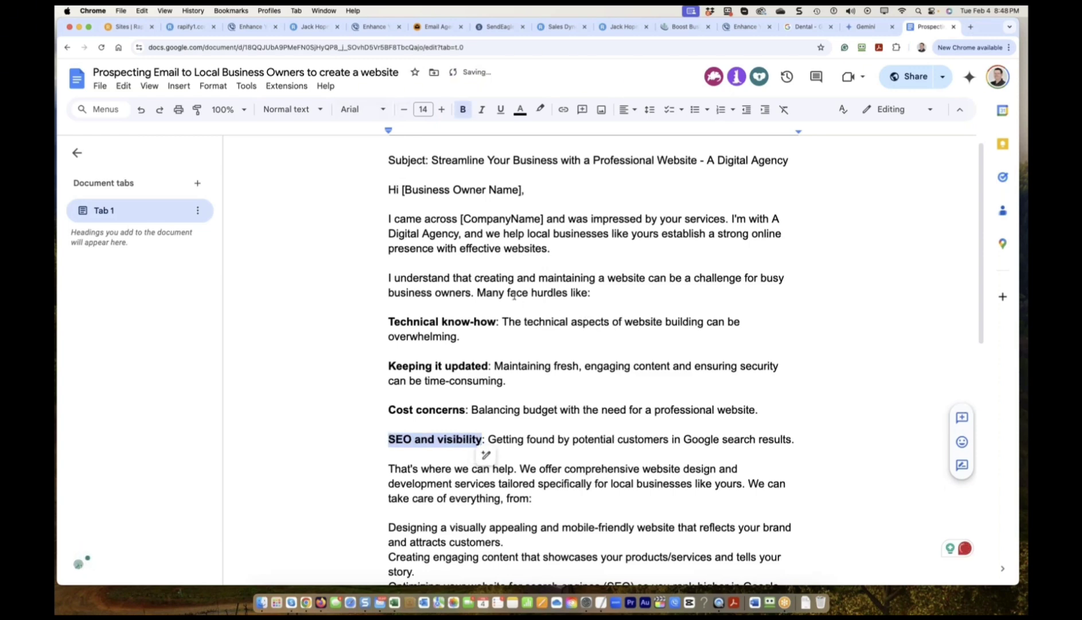
# Put 'That's where we can help.' in its own paragraph and add a blank line after the first service.
pyautogui.scroll(-3, 515, 296)
pyautogui.click(553, 417)
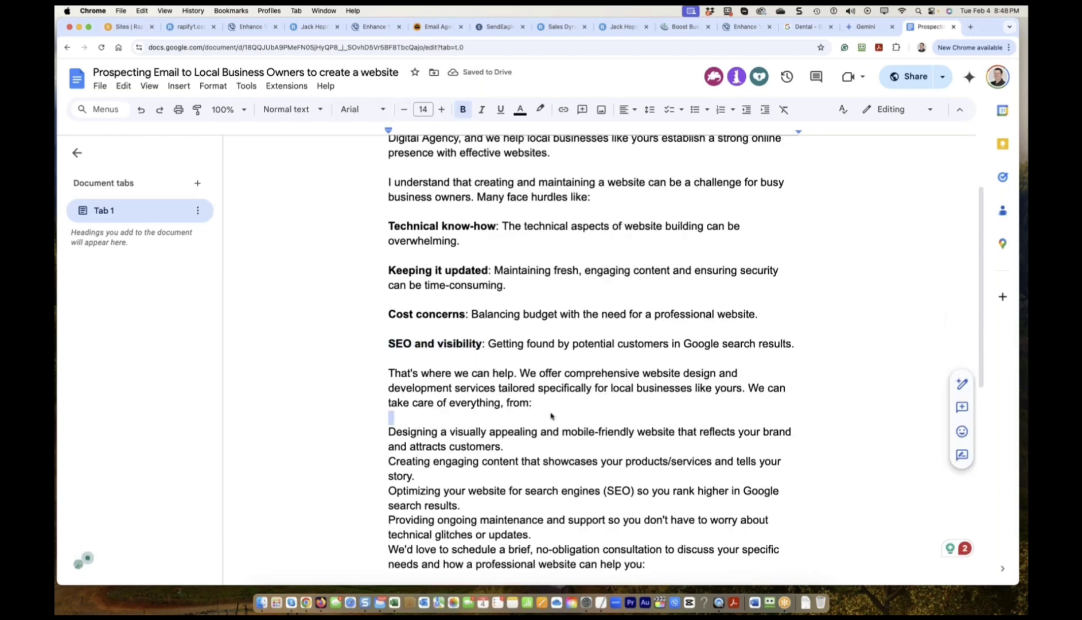
pyautogui.click(520, 373)
pyautogui.press('Return')
pyautogui.press('Return')
pyautogui.moveTo(520, 373); pyautogui.dragTo(389, 374)
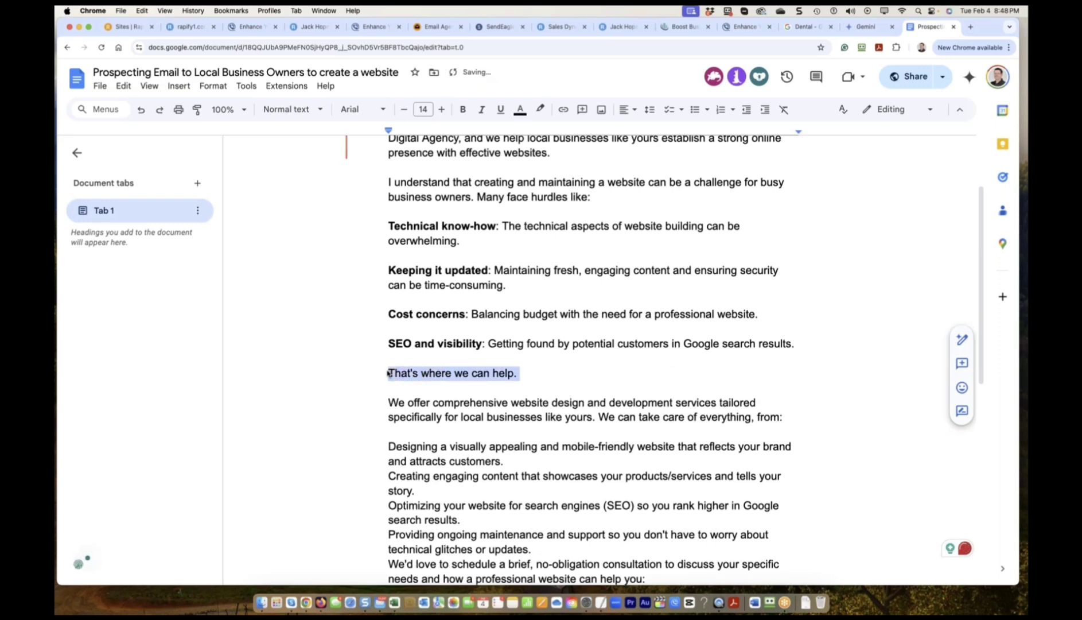
pyautogui.scroll(-1, 476, 426)
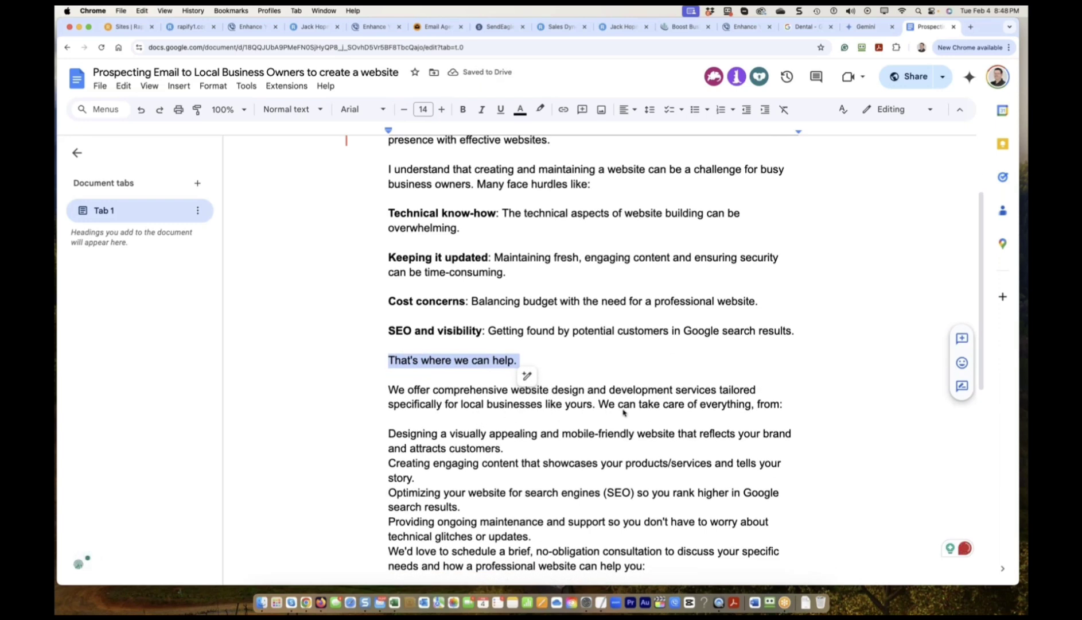
pyautogui.scroll(-2, 624, 411)
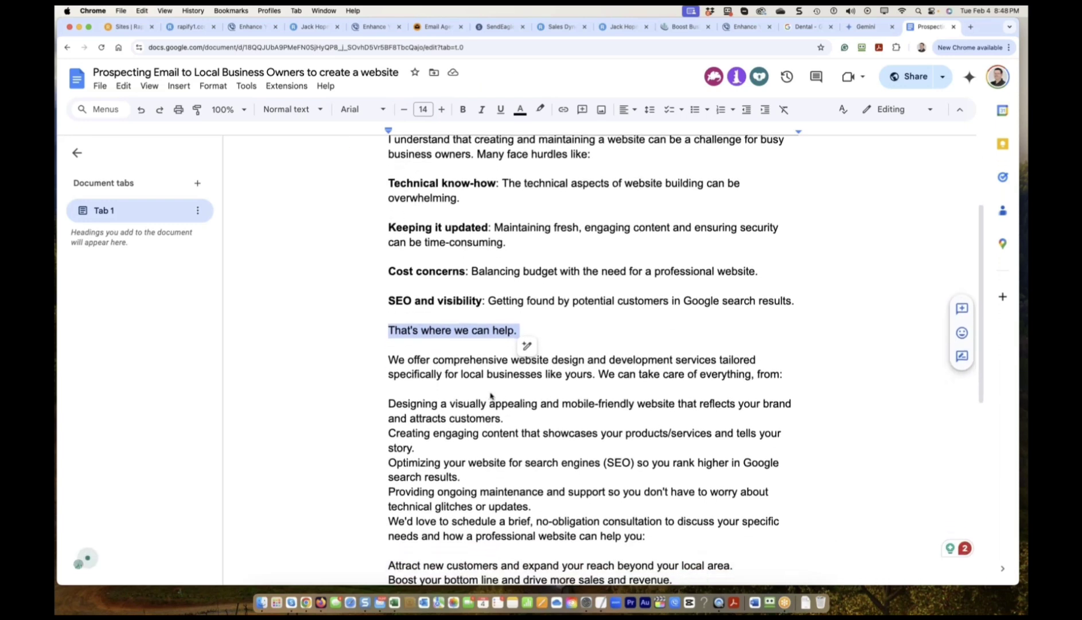
pyautogui.scroll(-2, 627, 391)
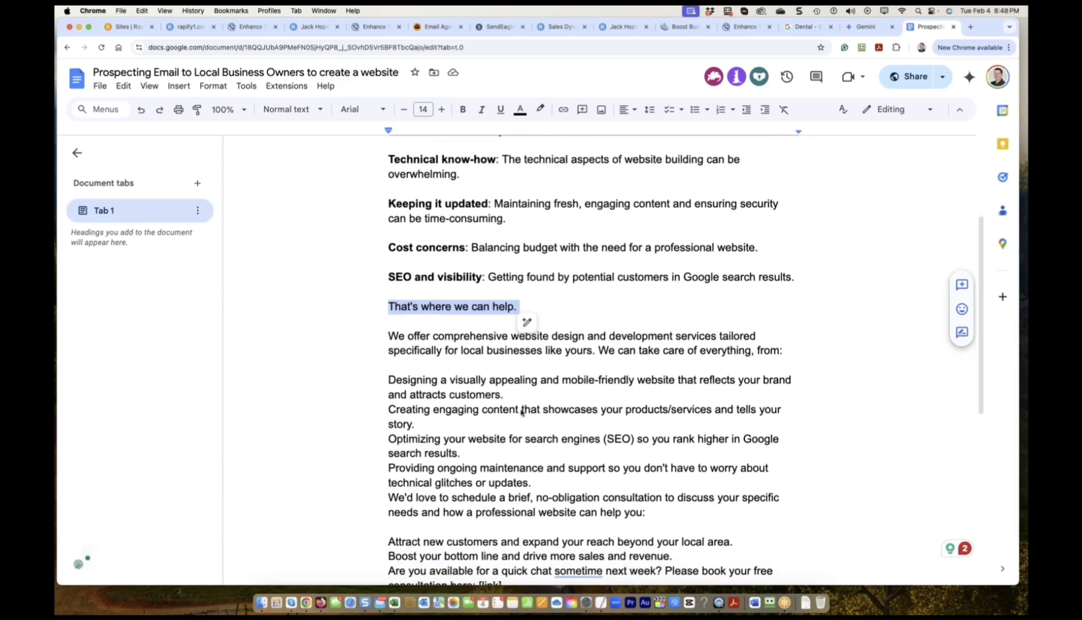
pyautogui.click(508, 396)
pyautogui.press('Return')
pyautogui.click(389, 382)
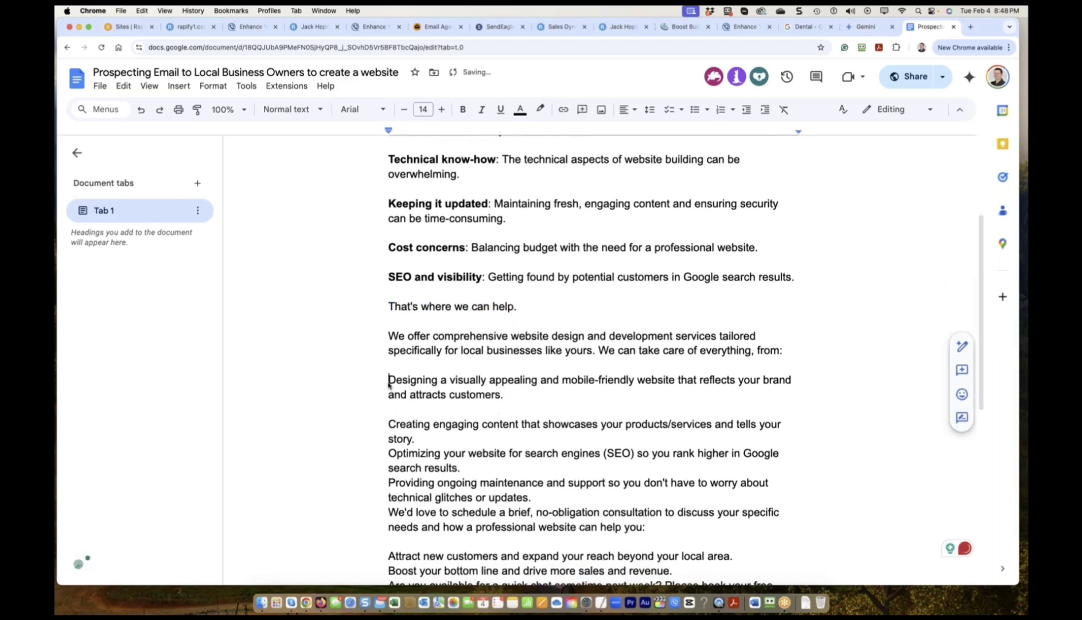
# Number the Designing, Creating engaging content, SEO and maintenance lines 1–4, then select the whole email.
pyautogui.press('super+shift+7')
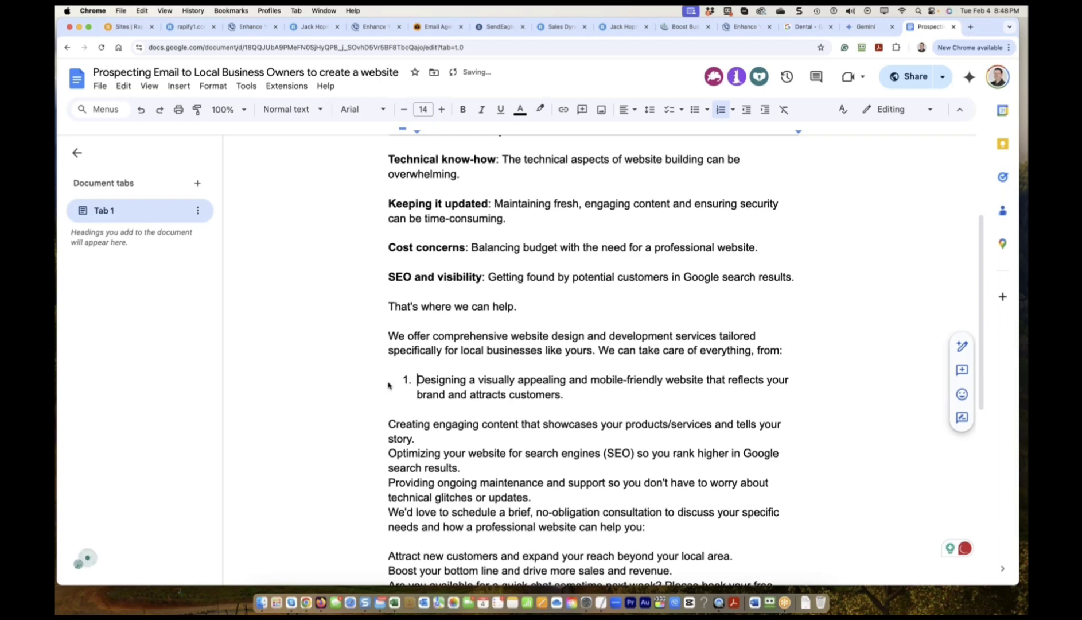
pyautogui.click(382, 425)
pyautogui.press('super+shift+7')
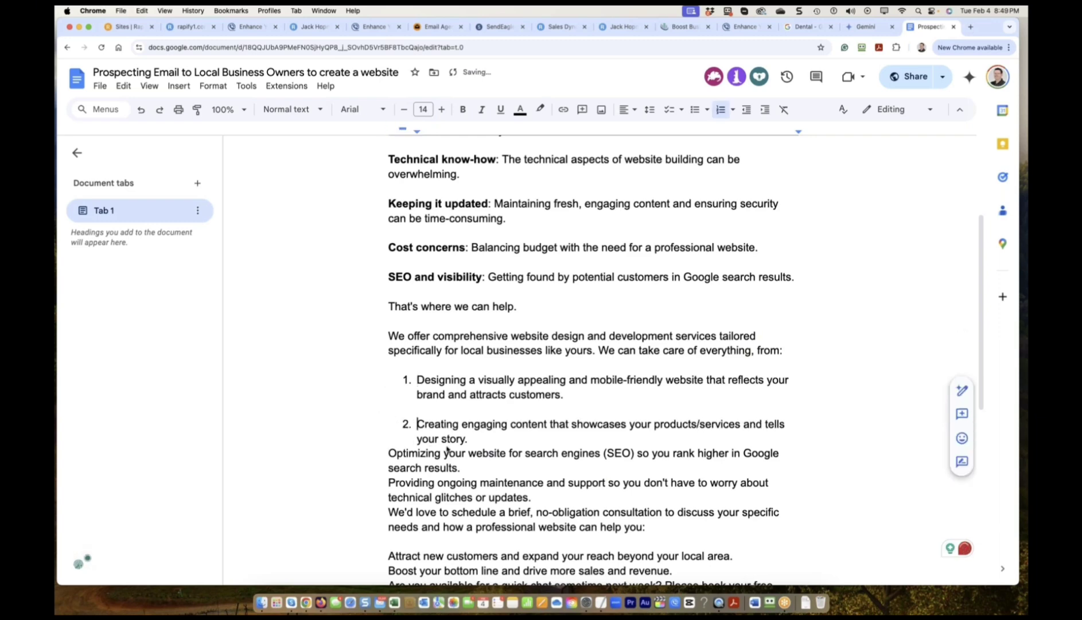
pyautogui.click(382, 454)
pyautogui.press('super+shift+7')
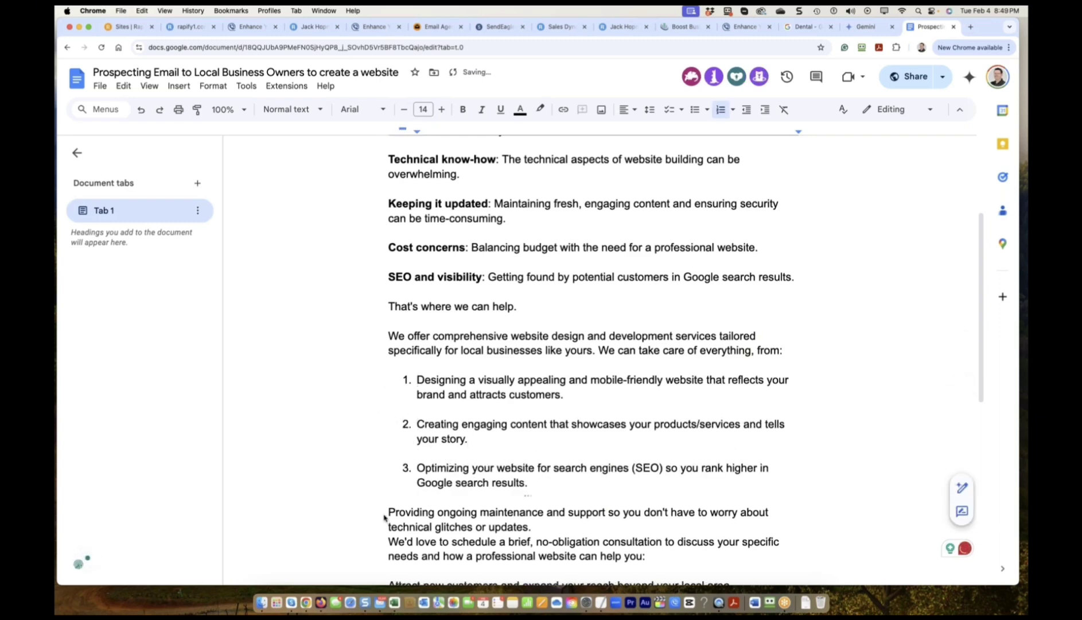
pyautogui.click(384, 514)
pyautogui.press('super+shift+7')
pyautogui.scroll(-5, 417, 451)
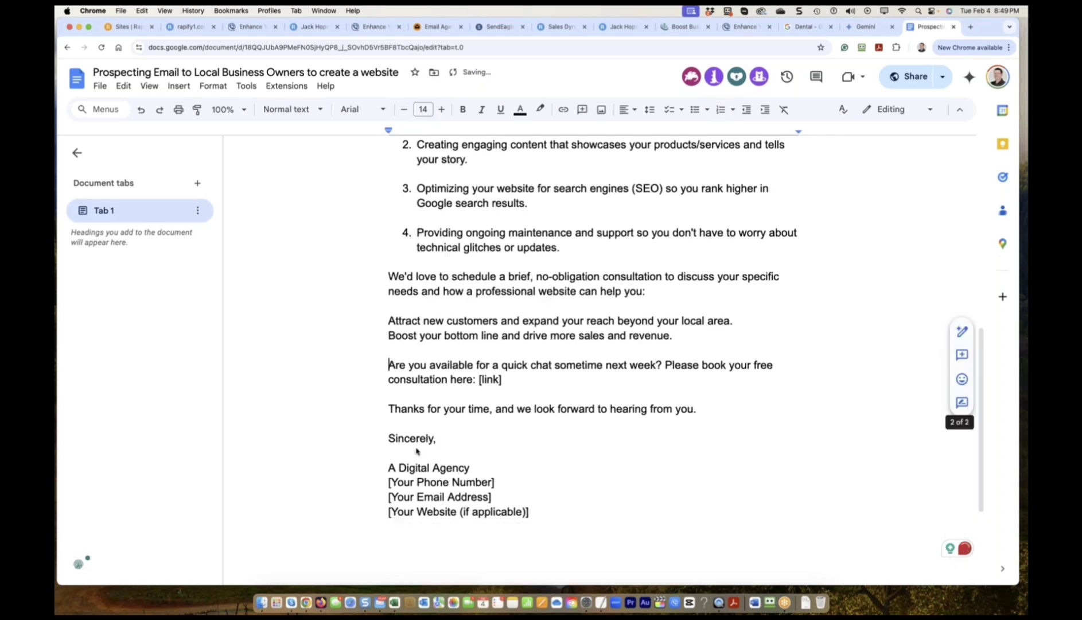
pyautogui.scroll(-2, 429, 440)
pyautogui.moveTo(546, 430); pyautogui.dragTo(386, 180)
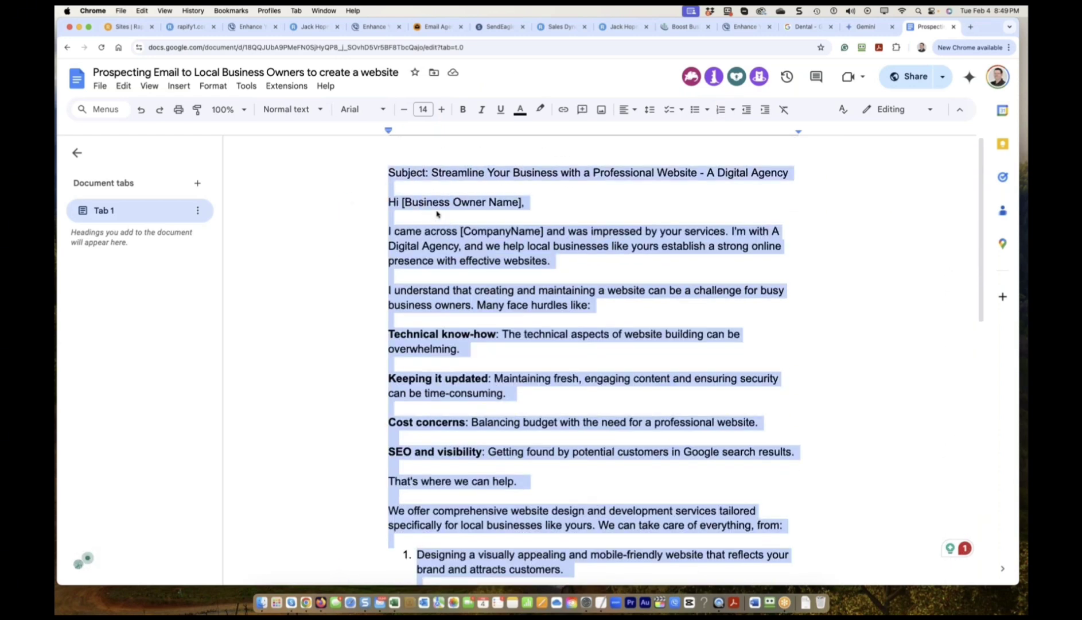
# Ask Gemini to 'create 10 email subject lines for above email' and return to the document.
pyautogui.click(866, 27)
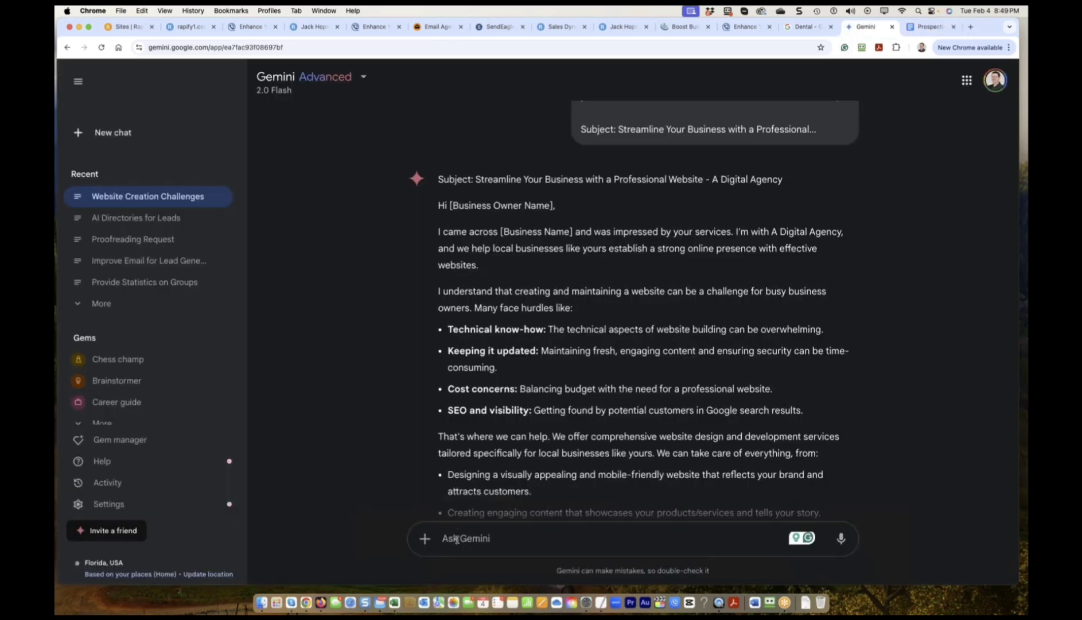
pyautogui.write('create 10 email')
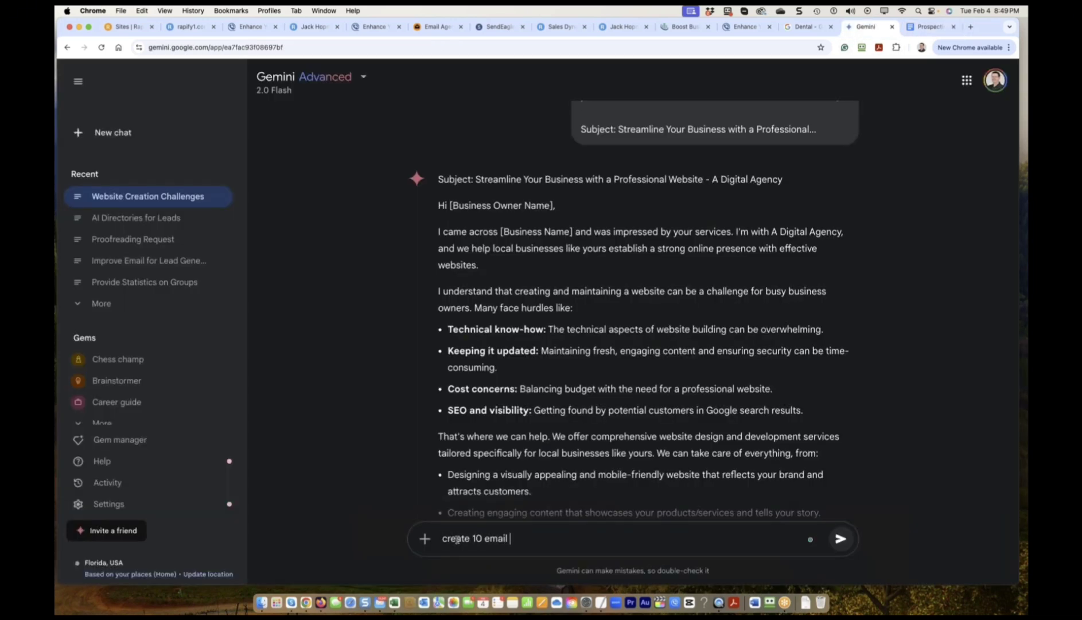
pyautogui.write(' subject lines for above email')
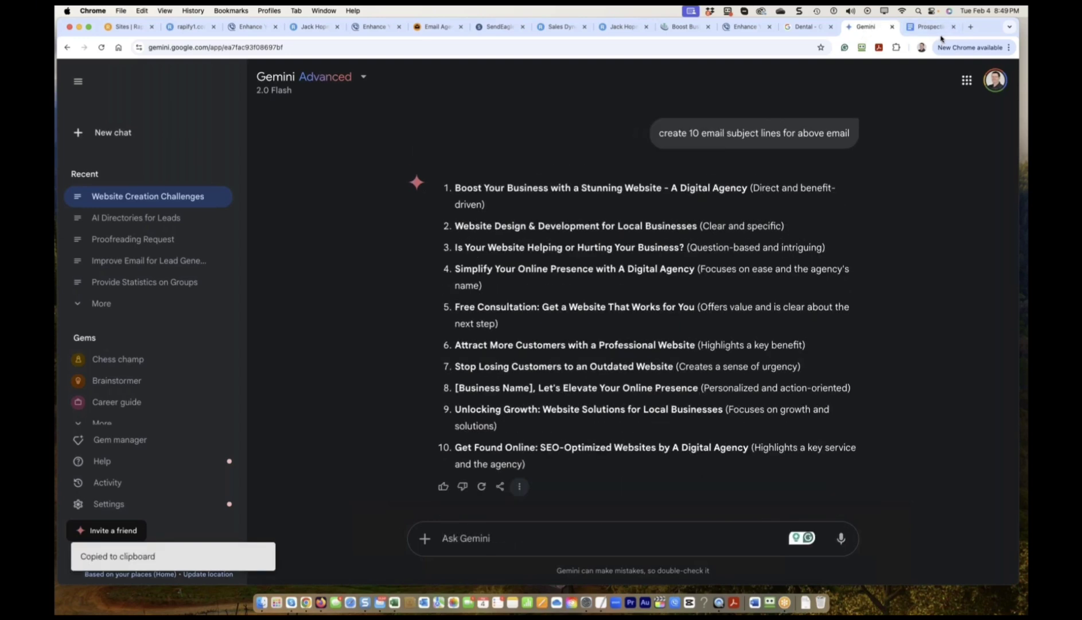
pyautogui.click(930, 26)
# Paste the ten subject lines above the email and add blank lines after items 3, 4 and 5.
pyautogui.press('Return')
pyautogui.press('super+v')
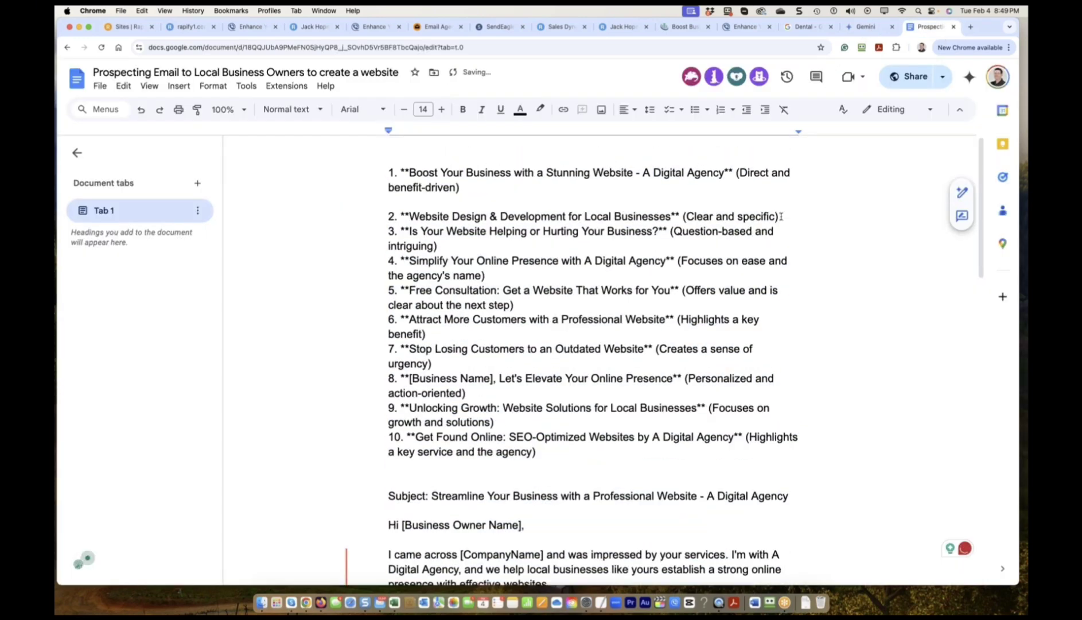
pyautogui.click(492, 263)
pyautogui.press('Return')
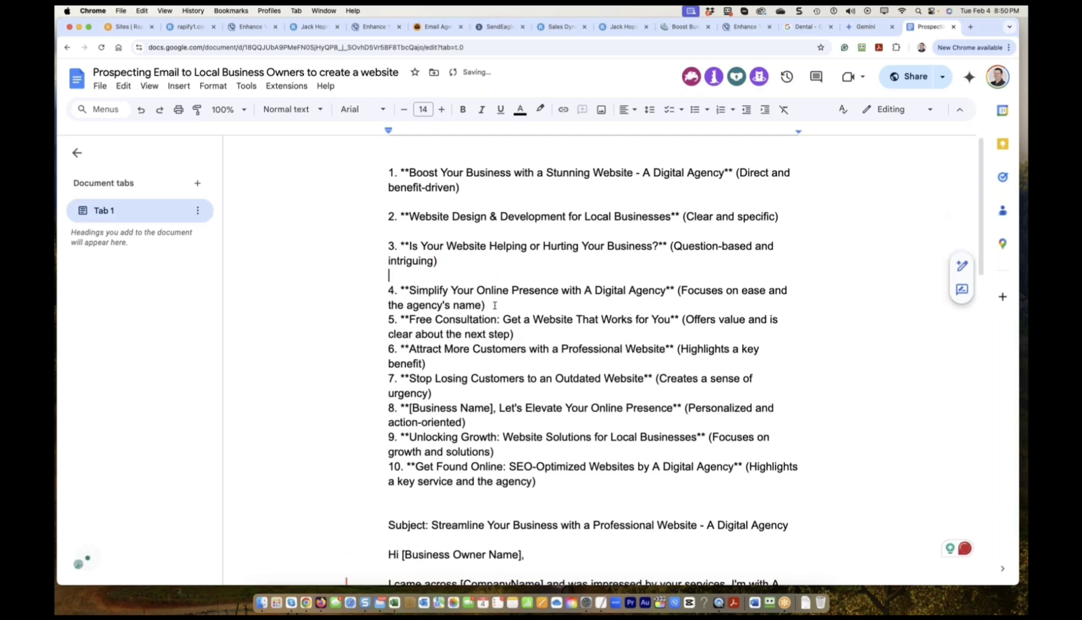
pyautogui.click(495, 306)
pyautogui.press('Return')
pyautogui.click(521, 347)
pyautogui.press('Return')
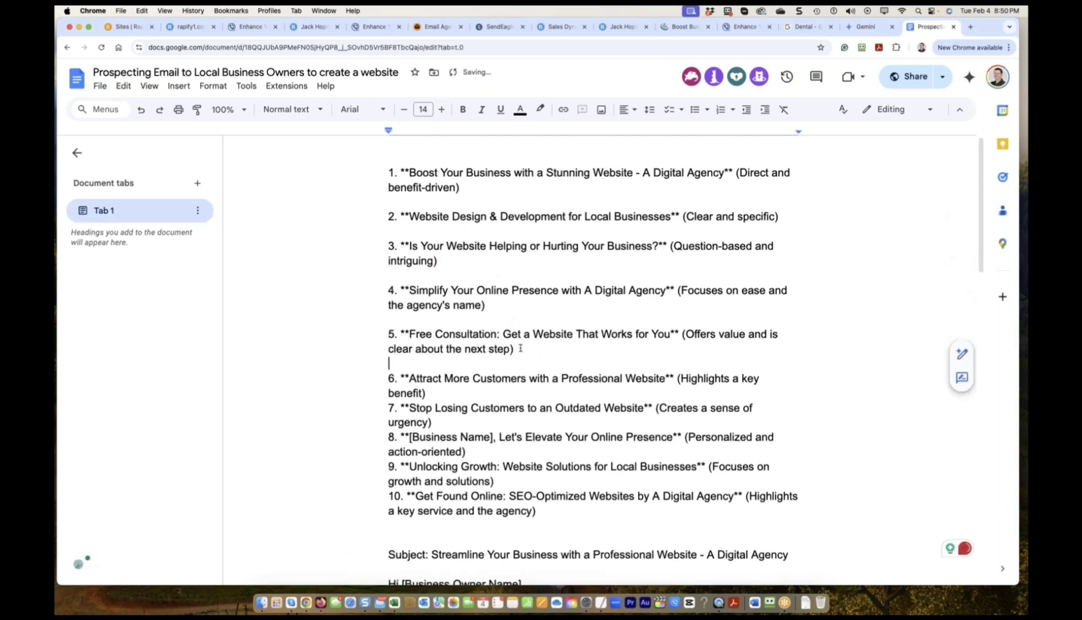
# Delete the bracketed descriptions from the first subject lines through item 3.
pyautogui.scroll(-1, 521, 348)
pyautogui.moveTo(460, 188); pyautogui.dragTo(726, 173)
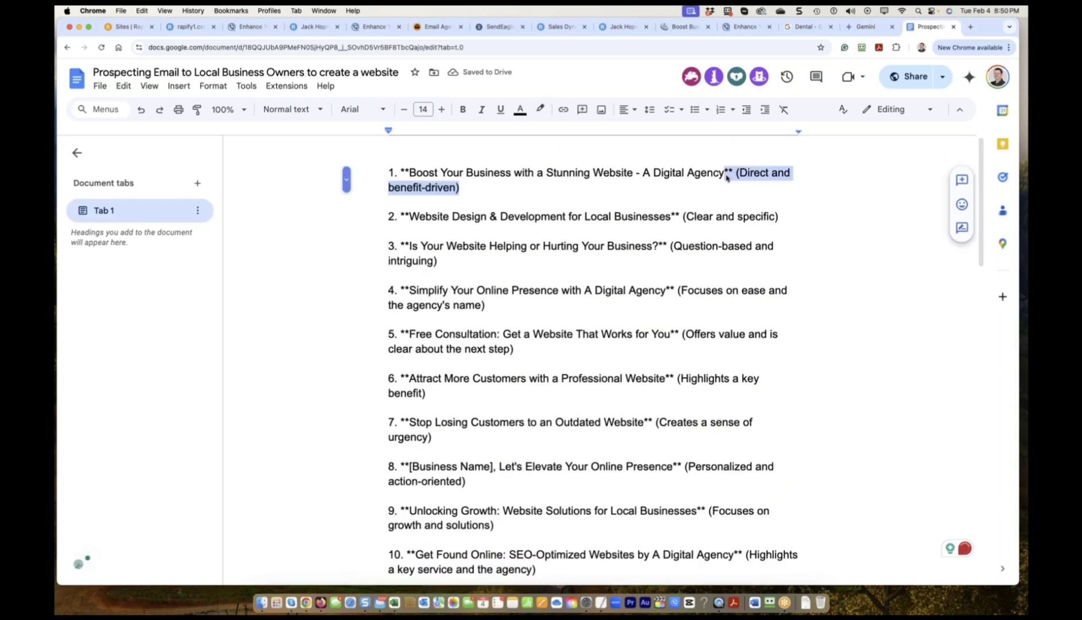
pyautogui.press('BackSpace')
pyautogui.moveTo(671, 202); pyautogui.dragTo(780, 202)
pyautogui.press('BackSpace')
pyautogui.moveTo(496, 248); pyautogui.dragTo(659, 231)
pyautogui.press('BackSpace')
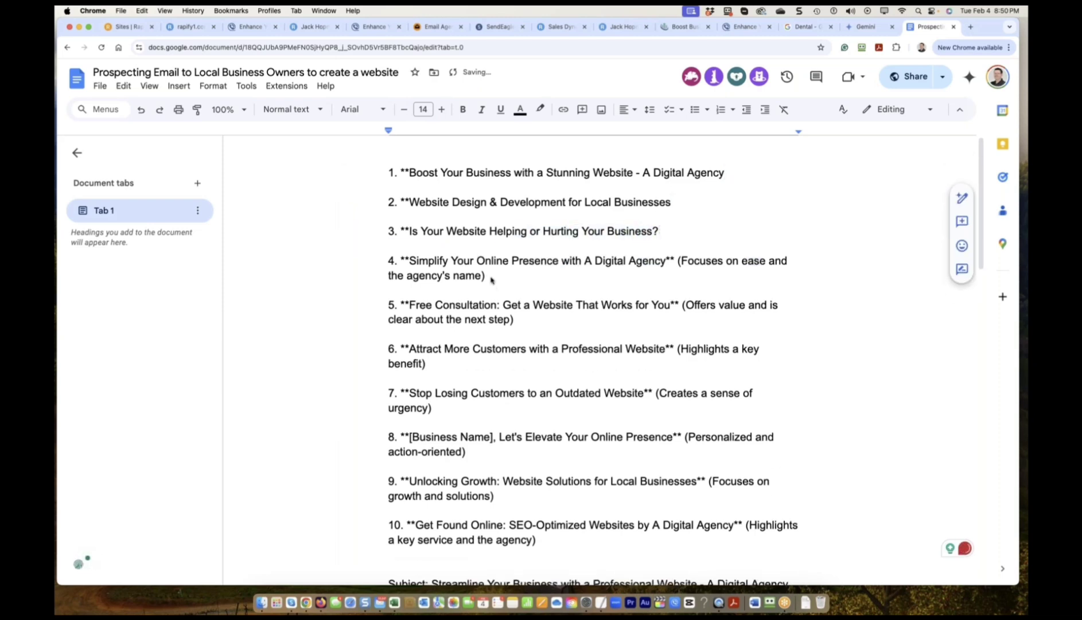
pyautogui.moveTo(494, 276); pyautogui.dragTo(673, 264)
# Delete the bracketed notes from items 4 through 8 and clear item 1's asterisks.
pyautogui.press('BackSpace')
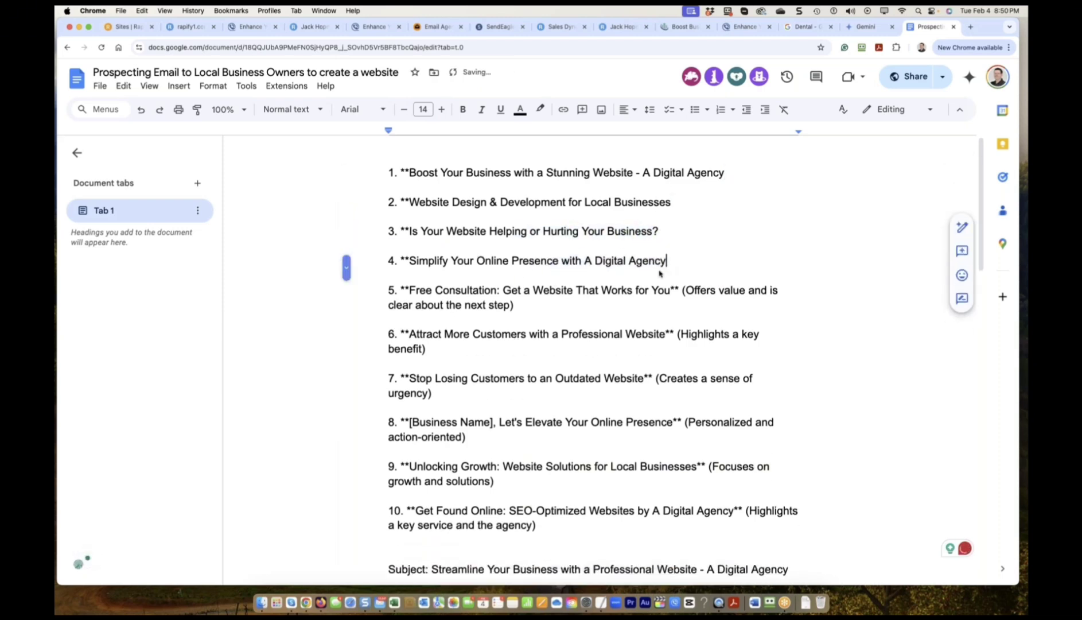
pyautogui.moveTo(671, 305); pyautogui.dragTo(514, 319)
pyautogui.press('BackSpace')
pyautogui.moveTo(667, 319); pyautogui.dragTo(430, 323)
pyautogui.press('BackSpace')
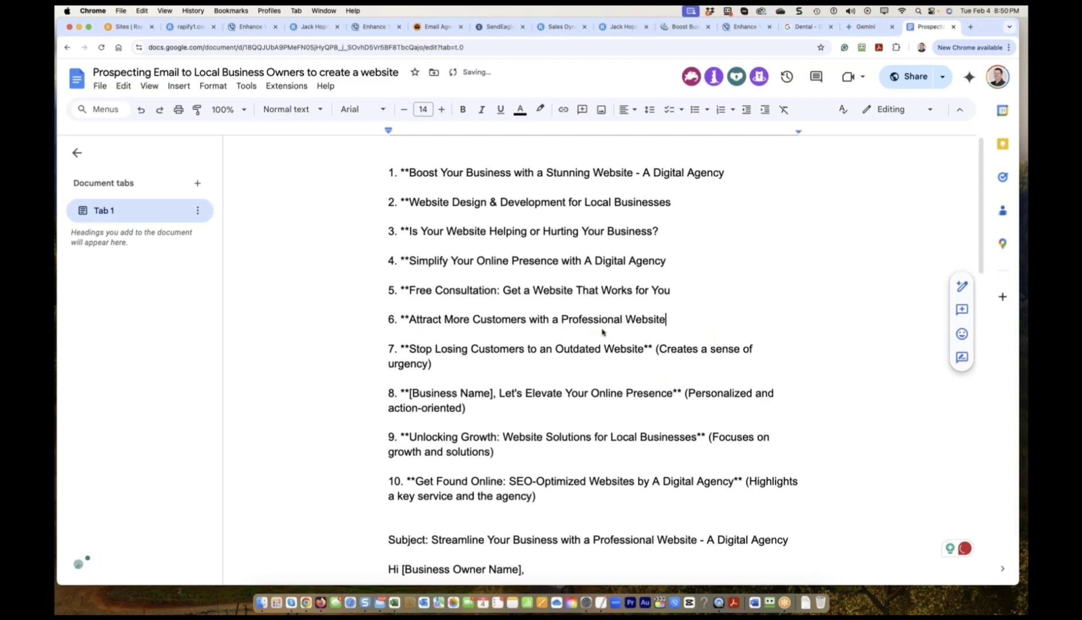
pyautogui.moveTo(442, 364); pyautogui.dragTo(645, 348)
pyautogui.press('BackSpace')
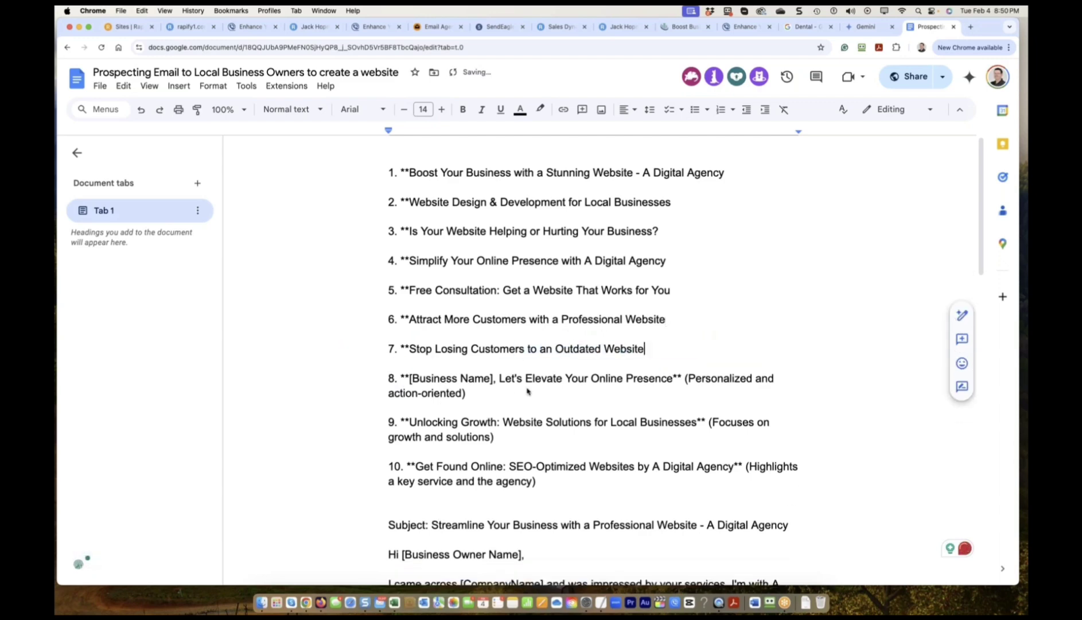
pyautogui.moveTo(496, 398); pyautogui.dragTo(675, 379)
pyautogui.press('BackSpace')
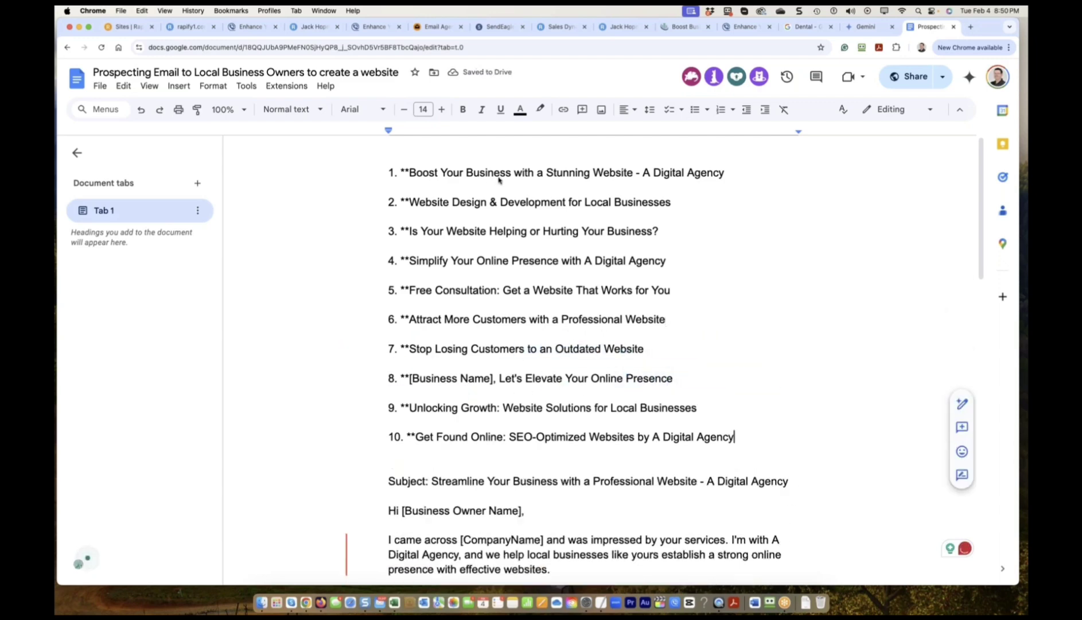
pyautogui.click(409, 171)
pyautogui.press('BackSpace')
pyautogui.press('BackSpace')
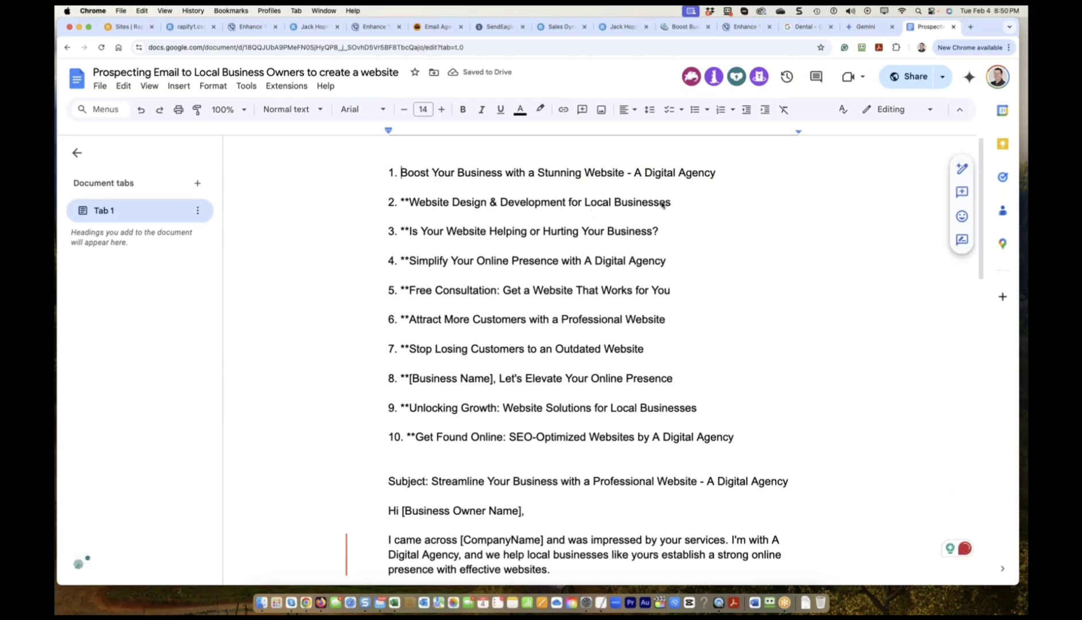
# Delete subject lines 2, 4 and 5 and strip the asterisks before 'Attract' and 'Is'.
pyautogui.moveTo(675, 204); pyautogui.dragTo(383, 200)
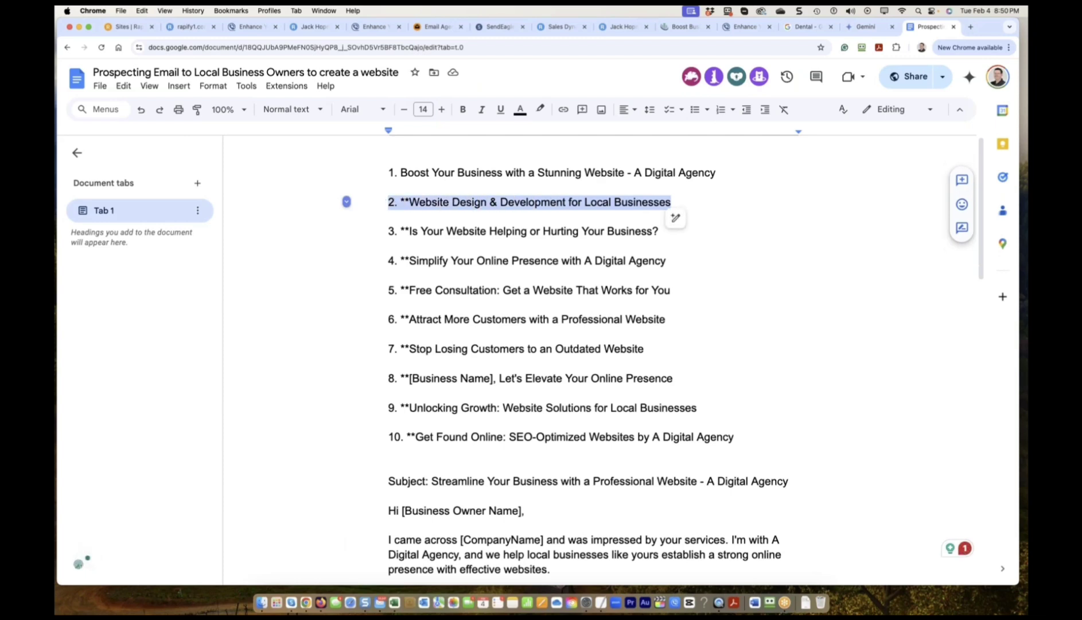
pyautogui.press('BackSpace')
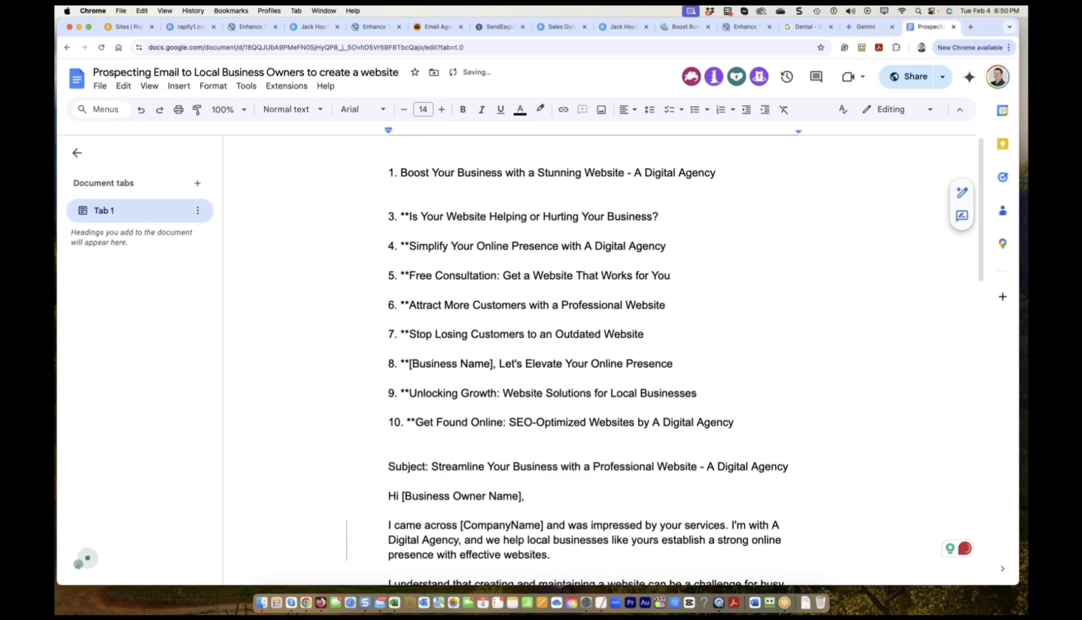
pyautogui.moveTo(666, 219); pyautogui.dragTo(360, 214)
pyautogui.click(417, 238)
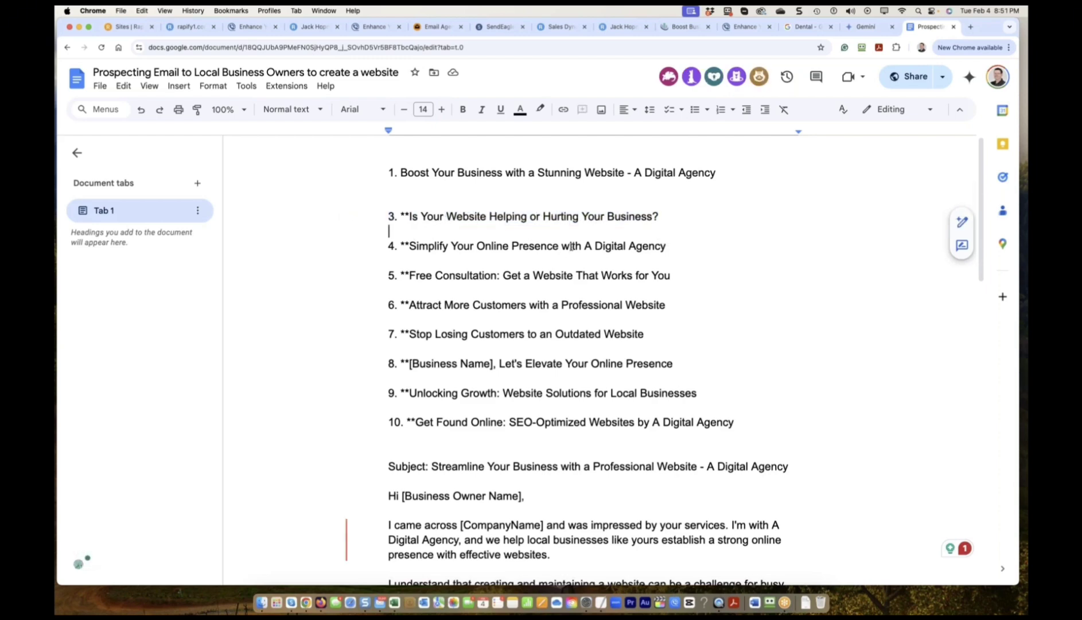
pyautogui.moveTo(676, 247); pyautogui.dragTo(382, 246)
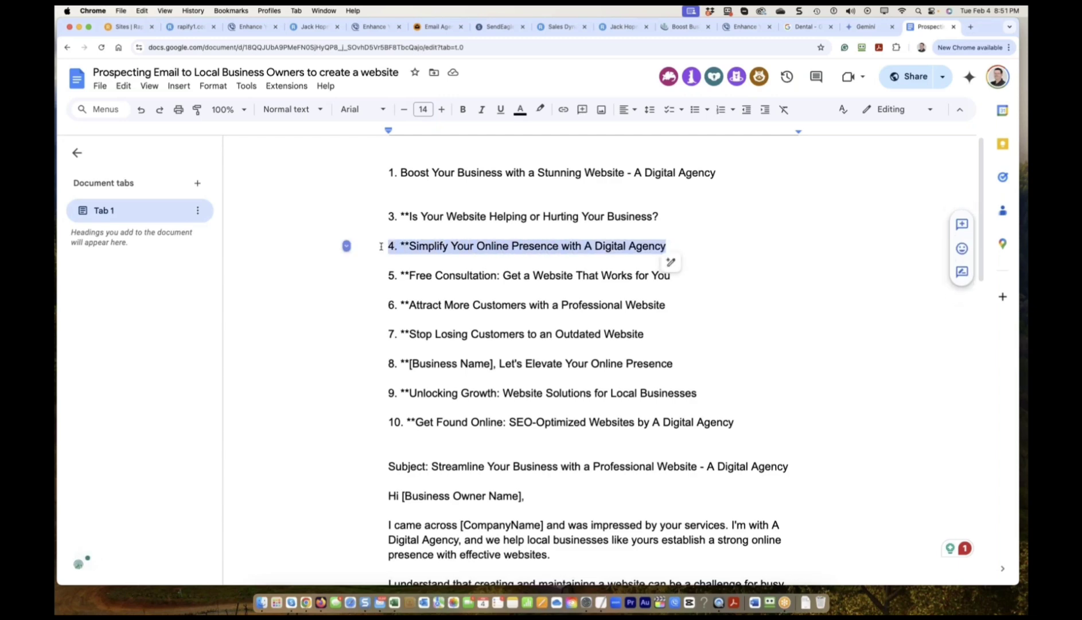
pyautogui.press('BackSpace')
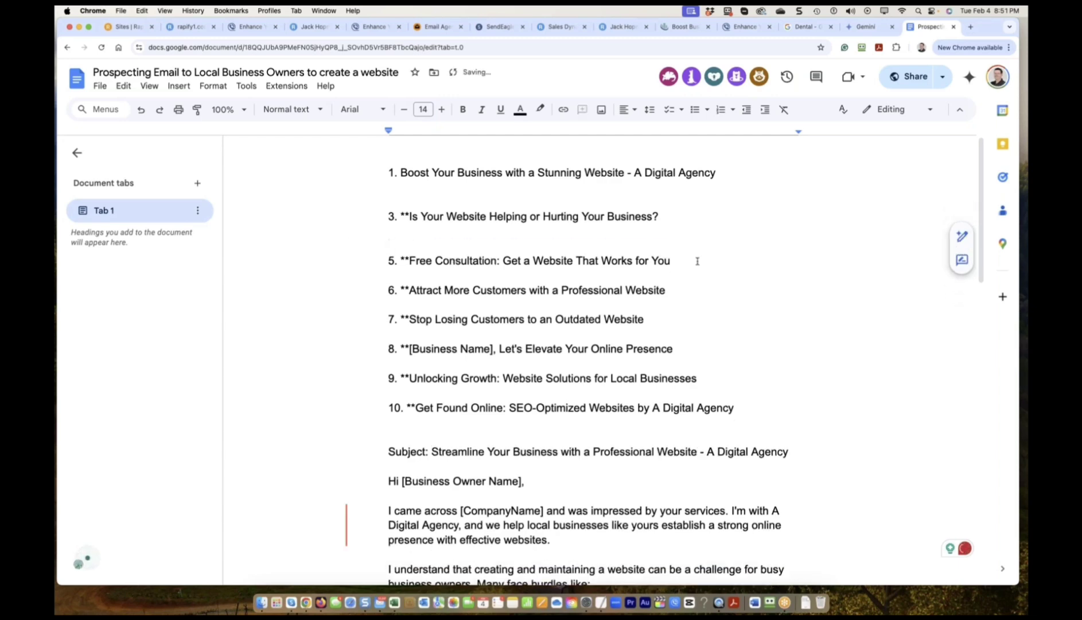
pyautogui.moveTo(697, 262); pyautogui.dragTo(347, 260)
pyautogui.press('BackSpace')
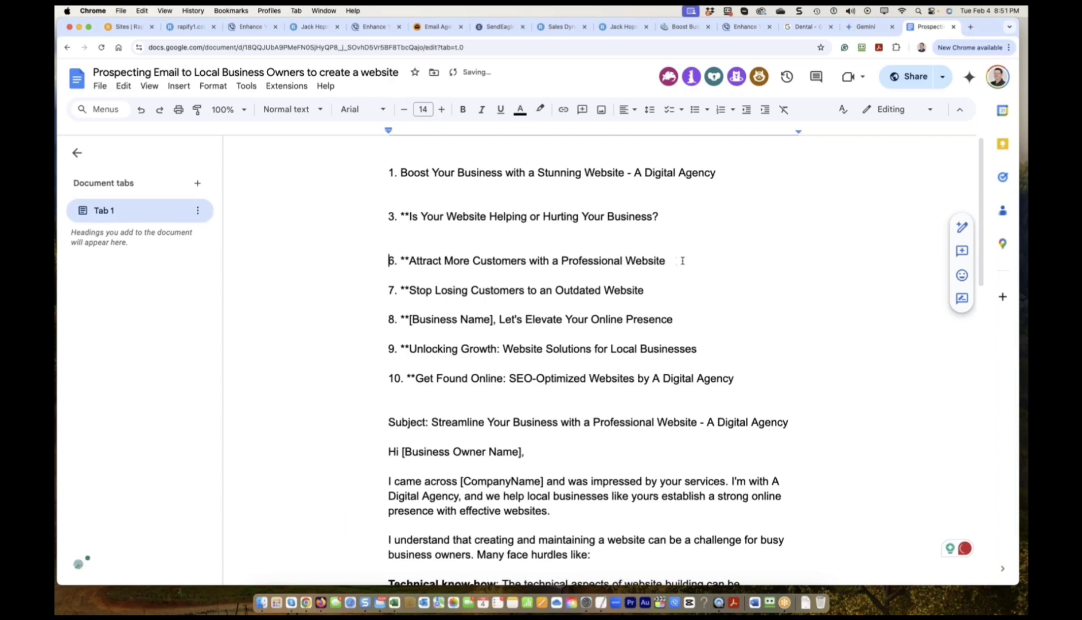
pyautogui.doubleClick(401, 260)
pyautogui.press('BackSpace')
pyautogui.click(410, 217)
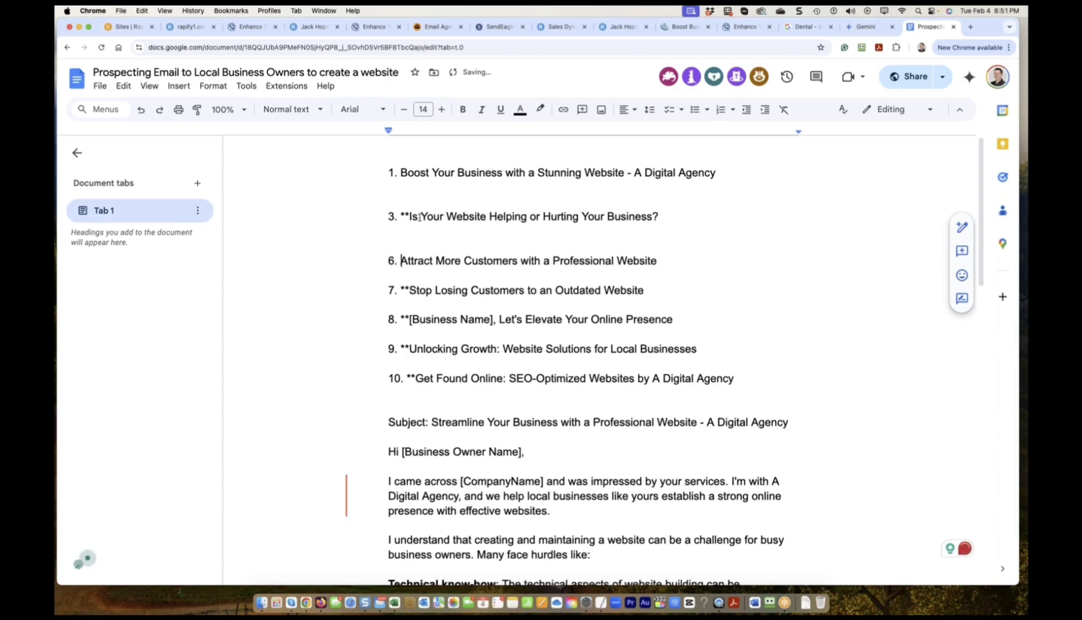
pyautogui.press('BackSpace')
pyautogui.press('BackSpace')
# Remove the asterisks before 'Stop' and delete subject lines 8, 9 and 10.
pyautogui.moveTo(651, 290); pyautogui.dragTo(394, 289)
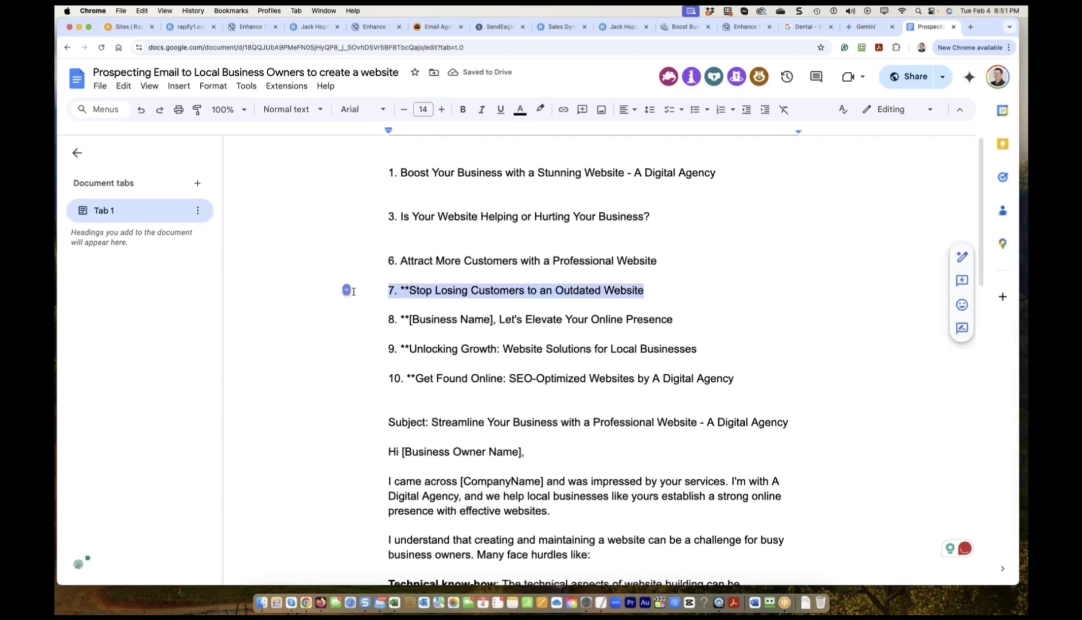
pyautogui.click(410, 290)
pyautogui.press('BackSpace')
pyautogui.press('BackSpace')
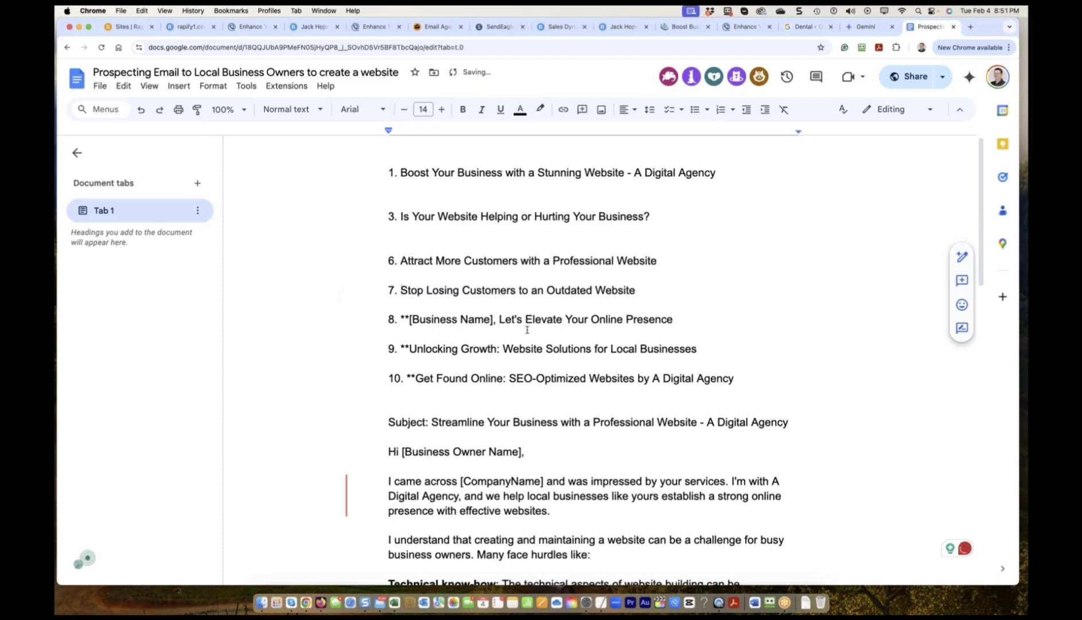
pyautogui.moveTo(696, 319); pyautogui.dragTo(389, 319)
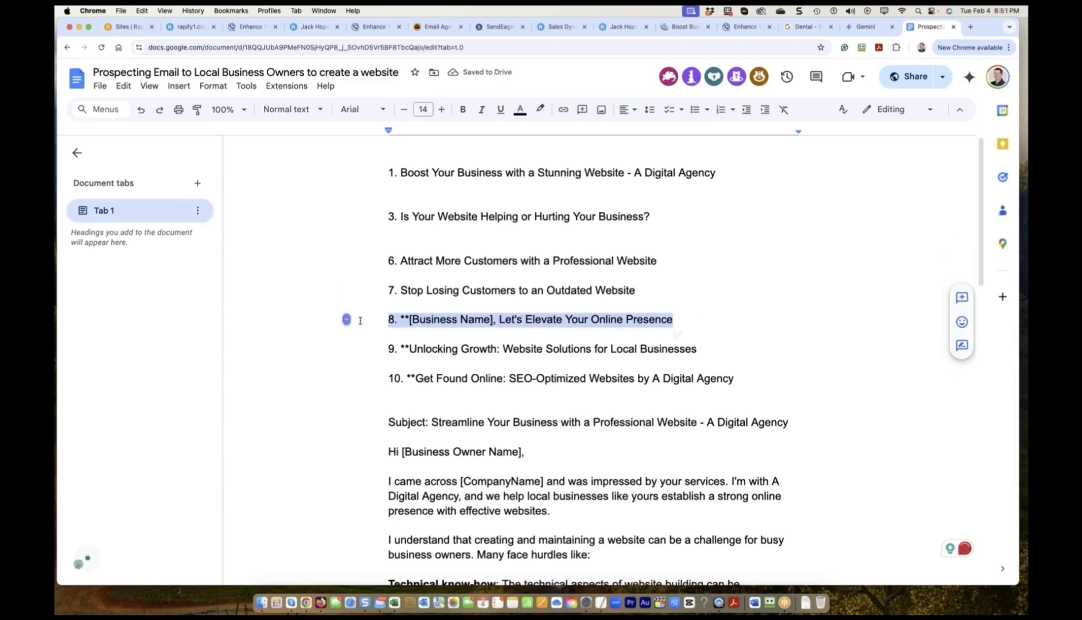
pyautogui.press('BackSpace')
pyautogui.moveTo(706, 331); pyautogui.dragTo(613, 357)
pyautogui.press('BackSpace')
pyautogui.press('BackSpace')
pyautogui.press('BackSpace')
pyautogui.moveTo(749, 342); pyautogui.dragTo(379, 338)
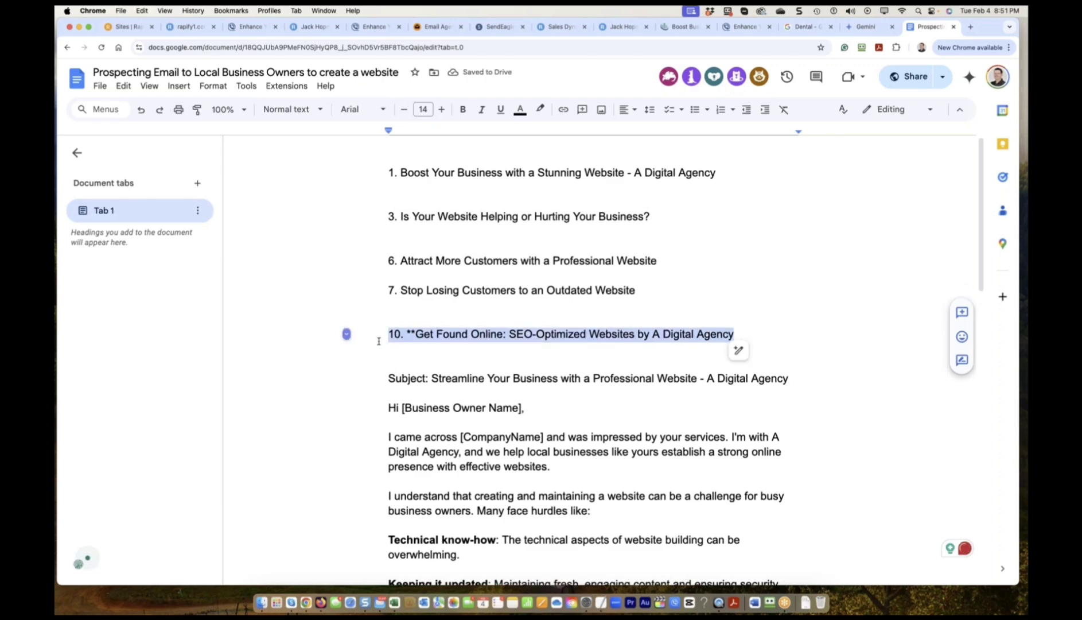
pyautogui.press('Delete')
pyautogui.press('Delete')
pyautogui.press('Delete')
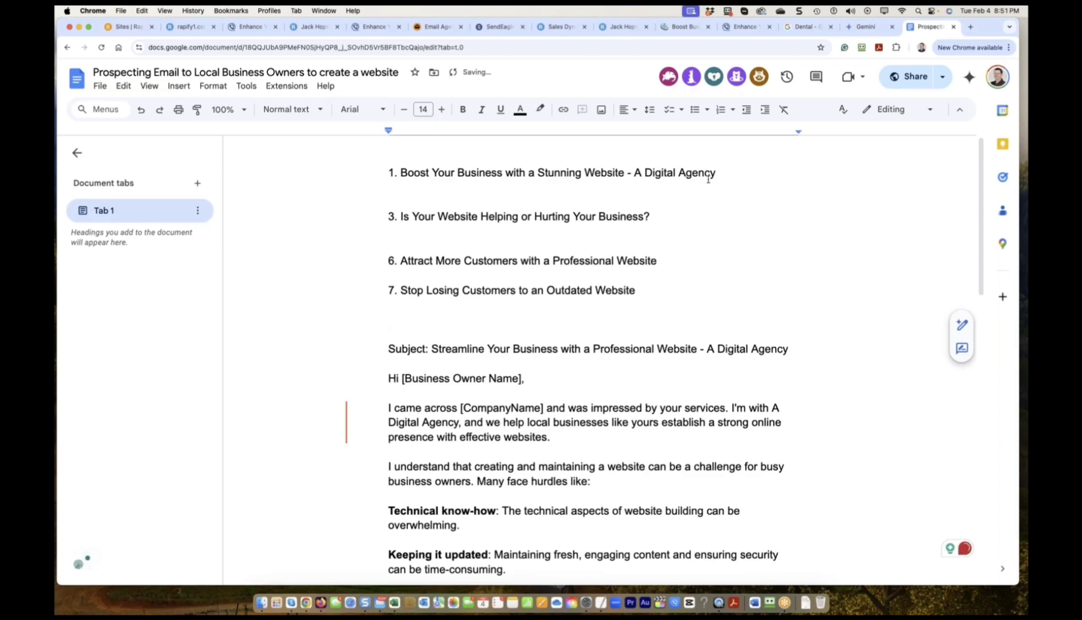
# Close up the empty lines and delete the 'Is Your Website Helping or Hurting Your Business?' headline.
pyautogui.moveTo(717, 172); pyautogui.dragTo(739, 173)
pyautogui.press('Delete')
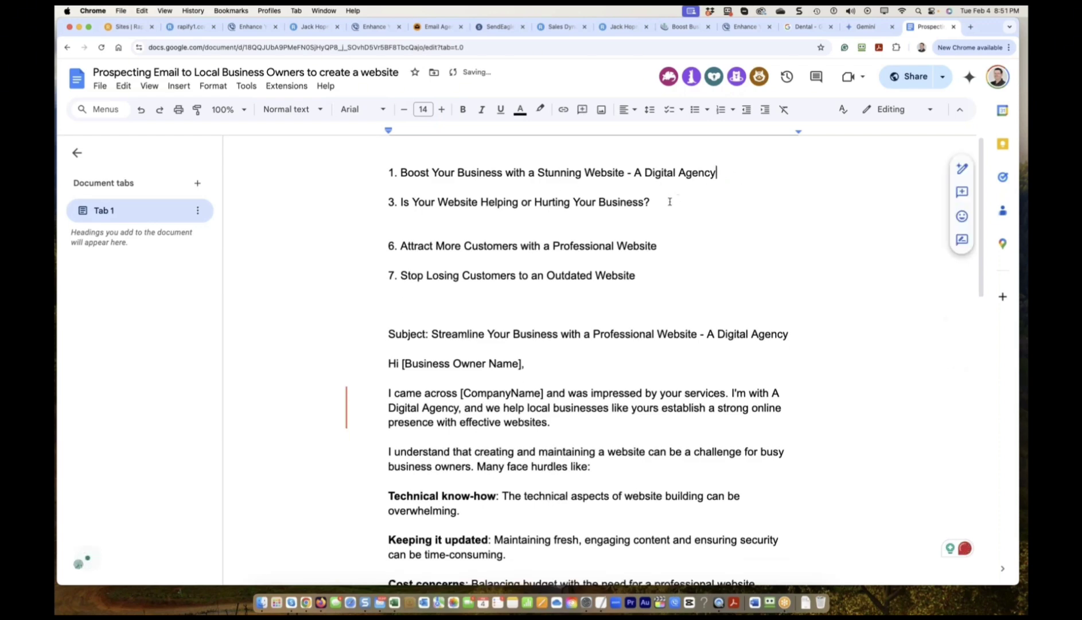
pyautogui.click(670, 201)
pyautogui.press('Delete')
pyautogui.moveTo(662, 202); pyautogui.dragTo(374, 197)
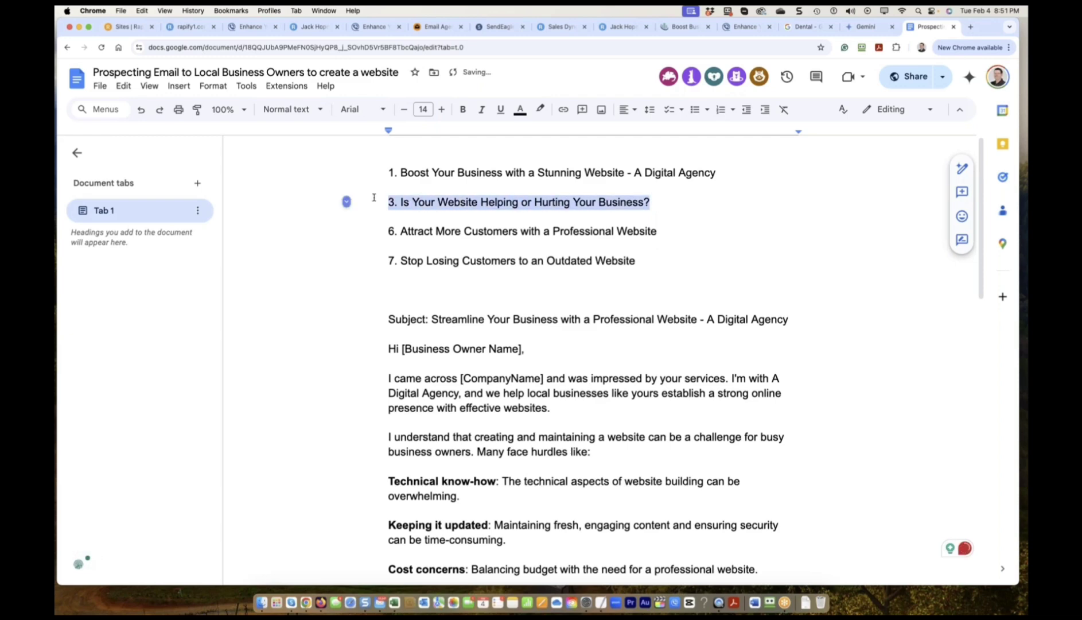
pyautogui.click(399, 202)
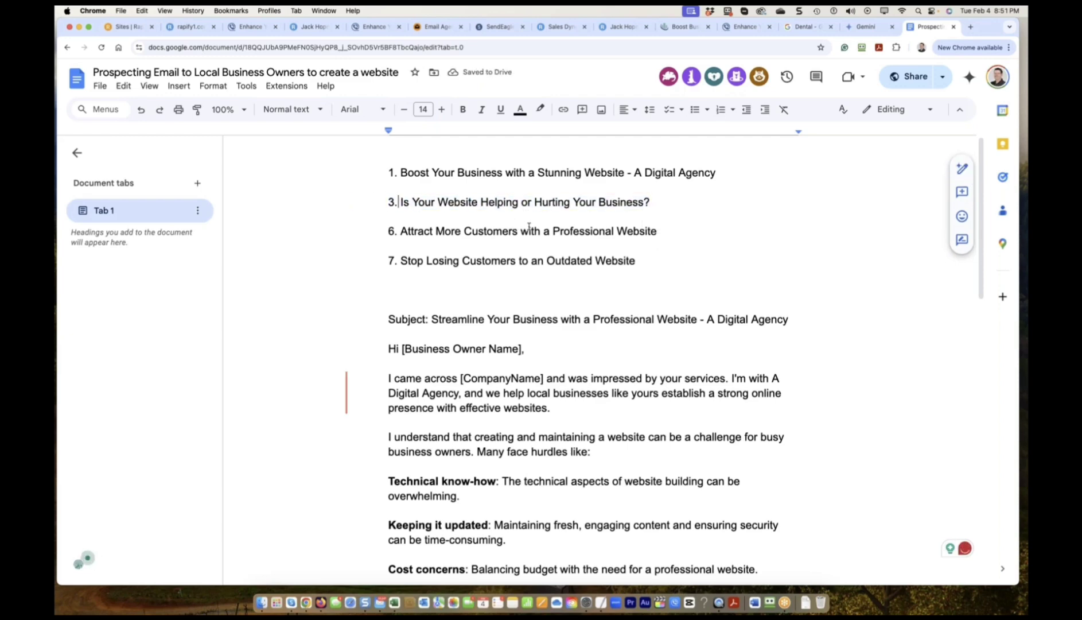
pyautogui.moveTo(675, 199); pyautogui.dragTo(377, 200)
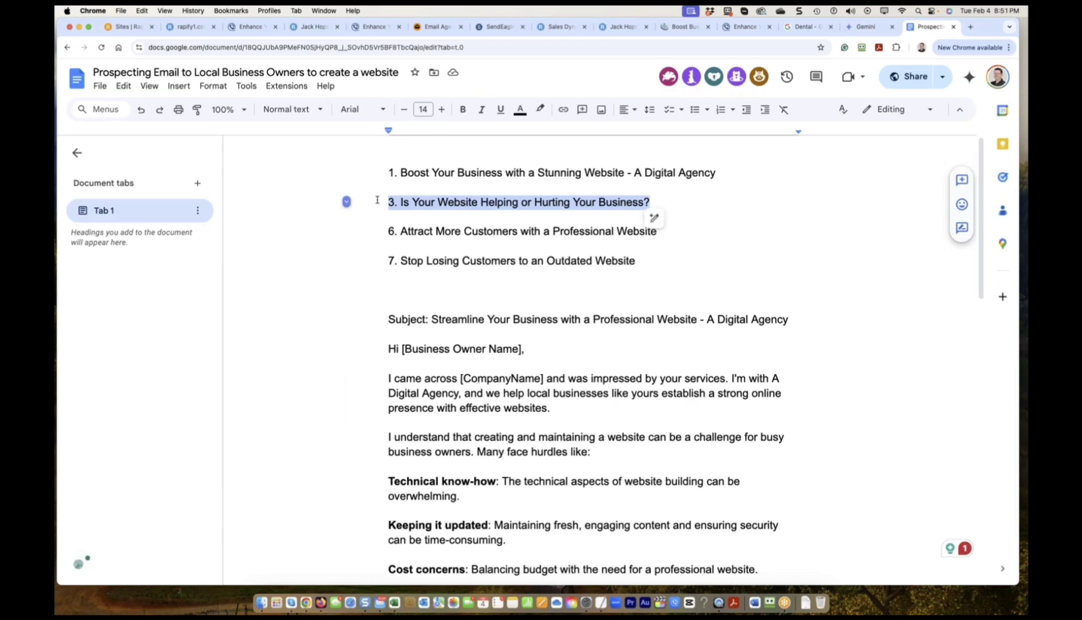
pyautogui.press('BackSpace')
pyautogui.press('Delete')
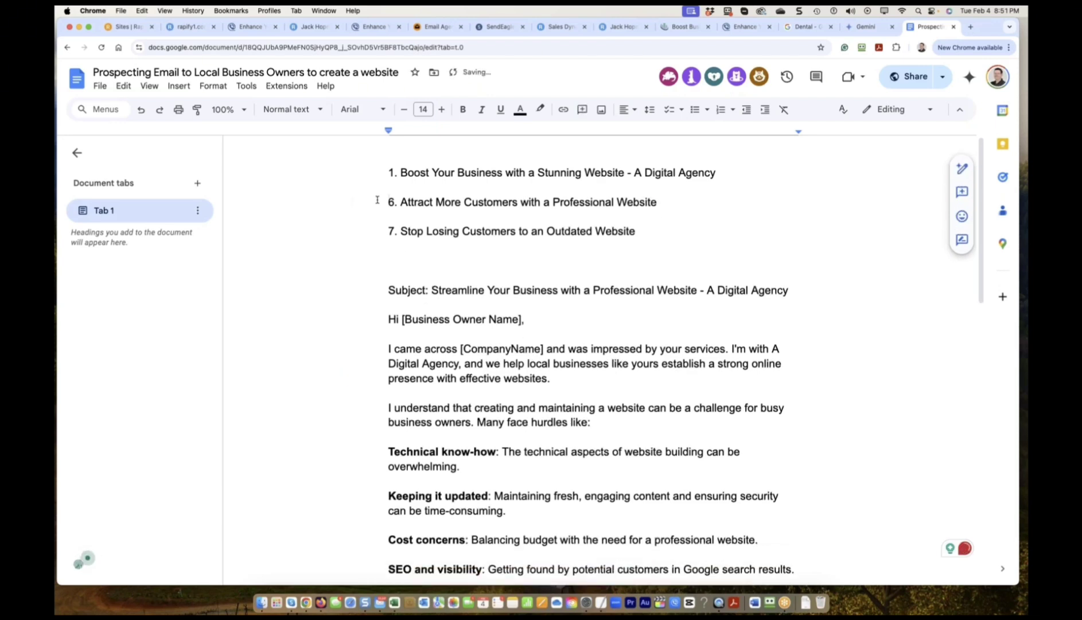
# Renumber items 6 and 7 to 2 and 4, and replace the 'Subject: ' label with '5.'.
pyautogui.hotkey('shift', 'Right')
pyautogui.write('2')
pyautogui.press('Down')
pyautogui.press('Down')
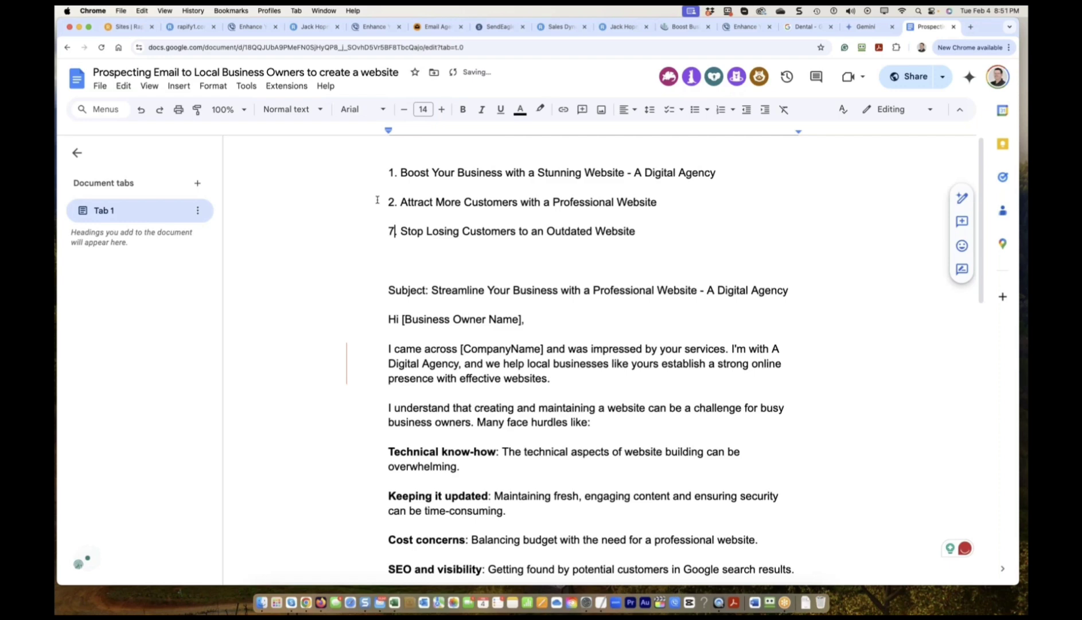
pyautogui.press('Left')
pyautogui.press('Delete')
pyautogui.press('Delete')
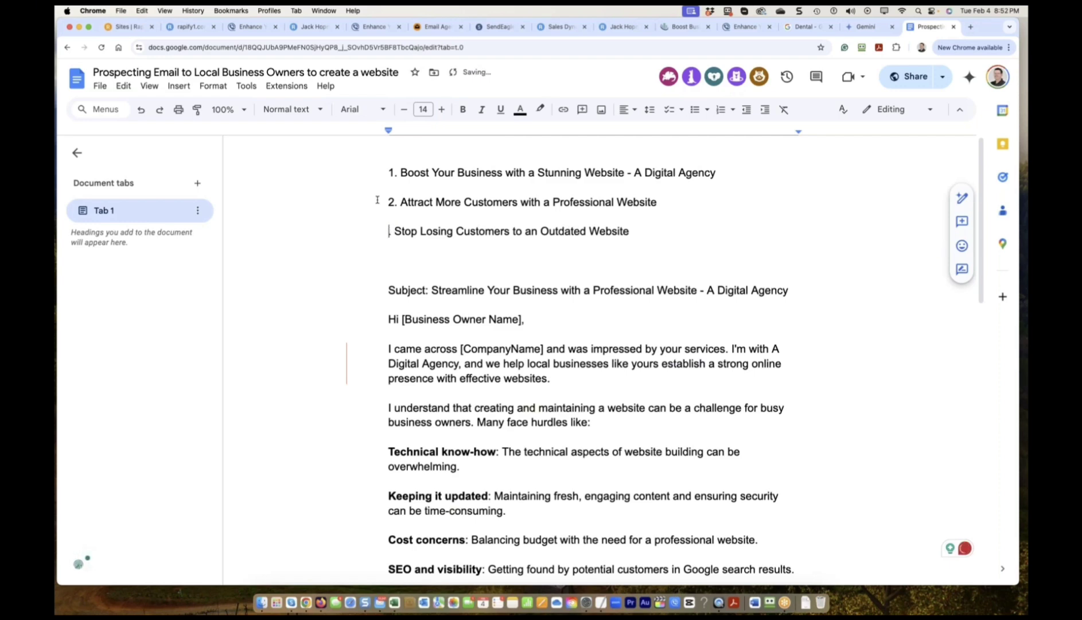
pyautogui.write('4')
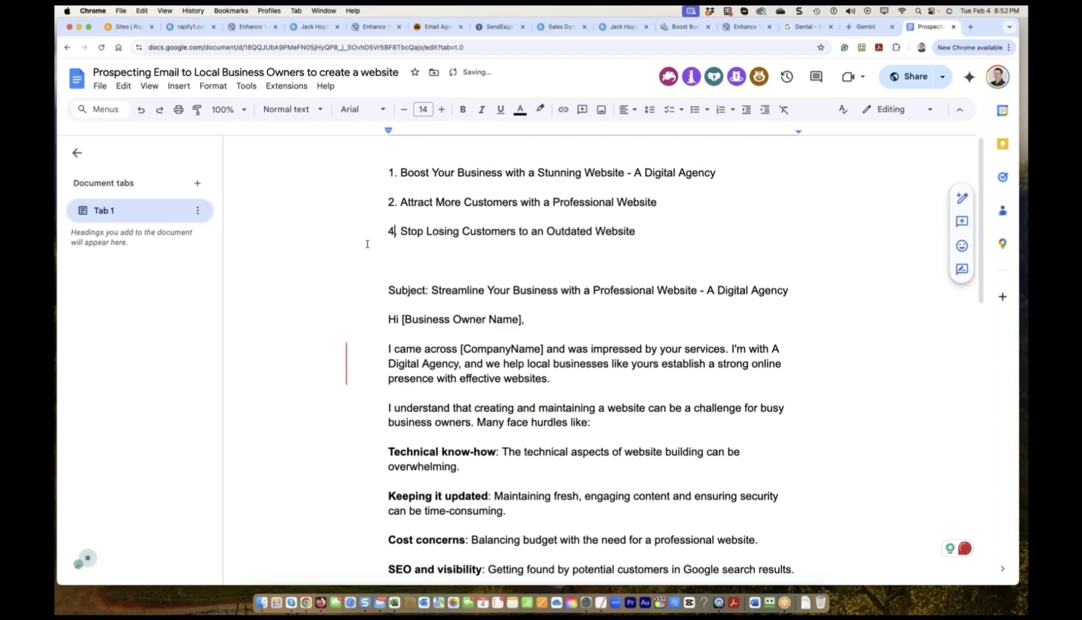
pyautogui.moveTo(408, 290); pyautogui.dragTo(366, 249)
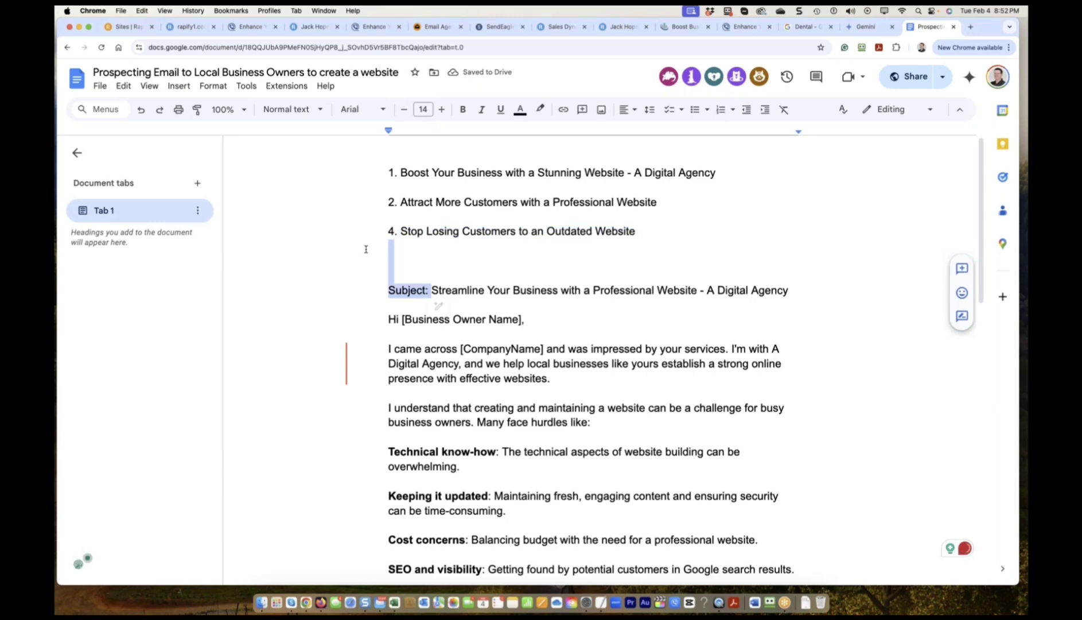
pyautogui.write('5.')
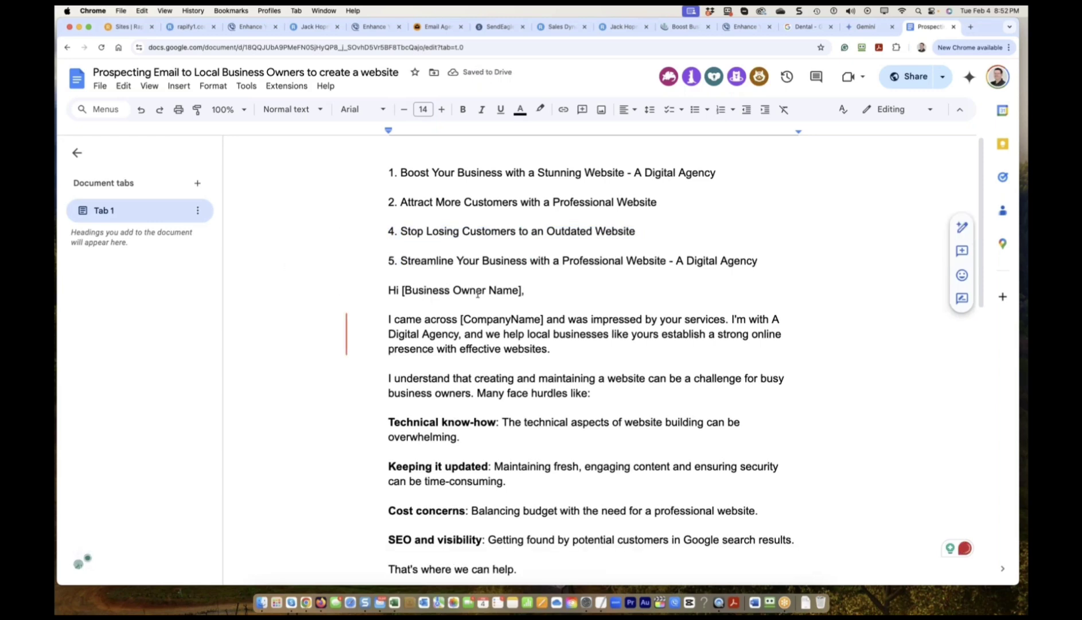
pyautogui.scroll(-3, 476, 289)
pyautogui.scroll(-5, 475, 289)
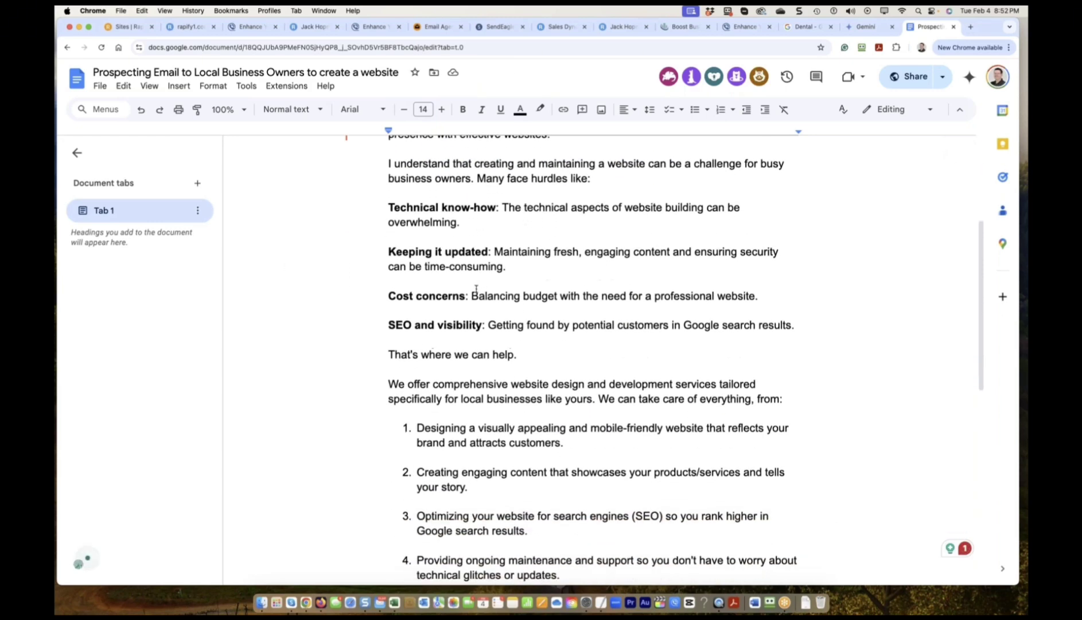
pyautogui.scroll(-4, 476, 289)
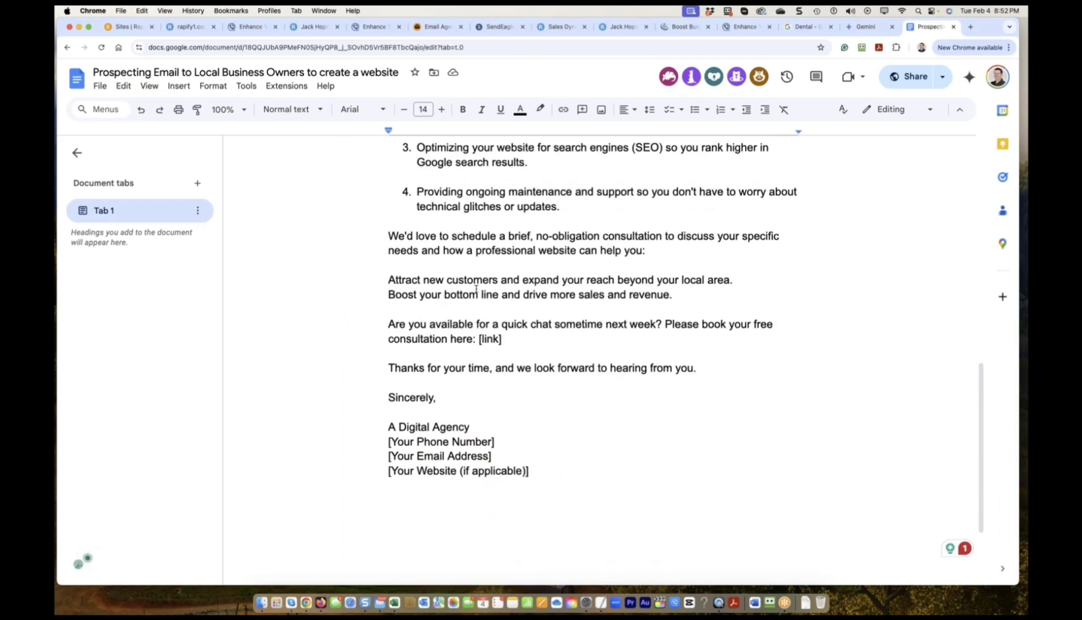
pyautogui.scroll(1, 479, 291)
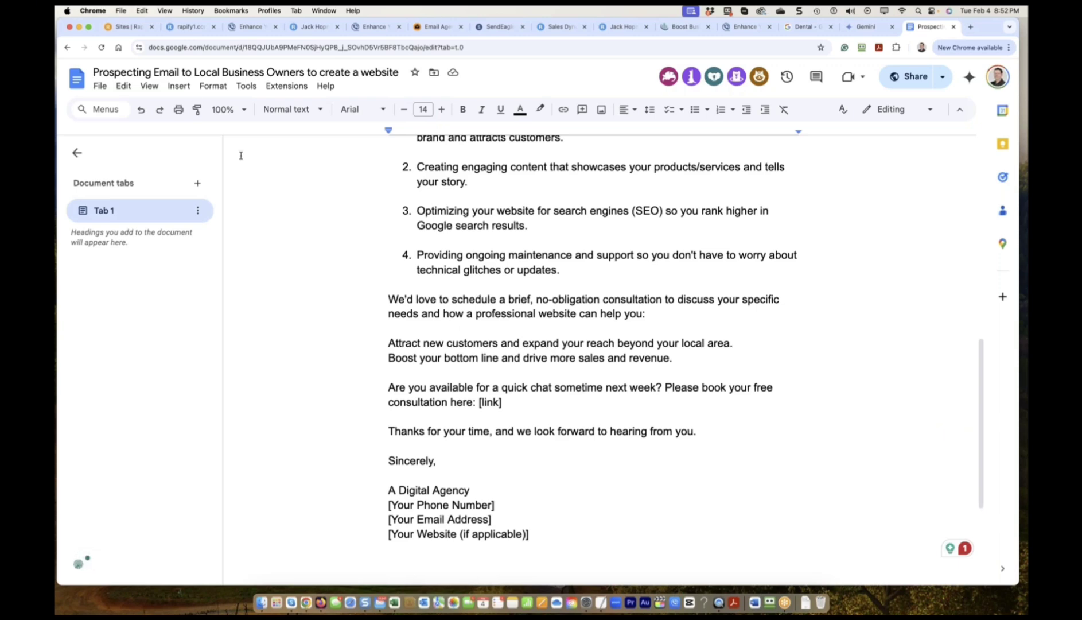
# Return to the Rapify editor and scroll the Dental - AI home page down to services and testimonials.
pyautogui.click(127, 28)
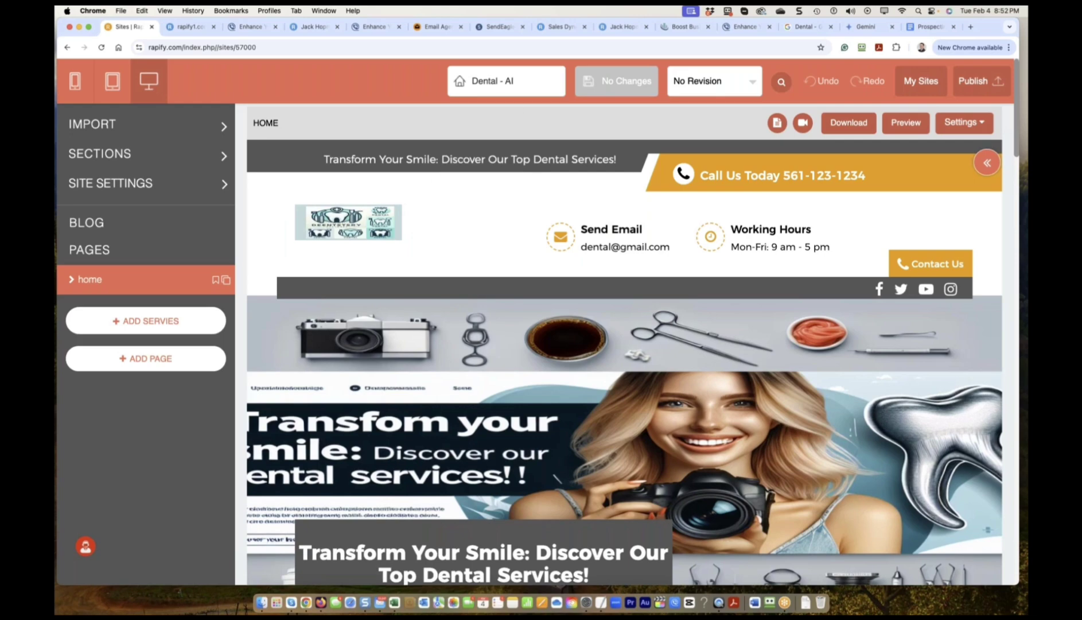
pyautogui.scroll(-3, 834, 386)
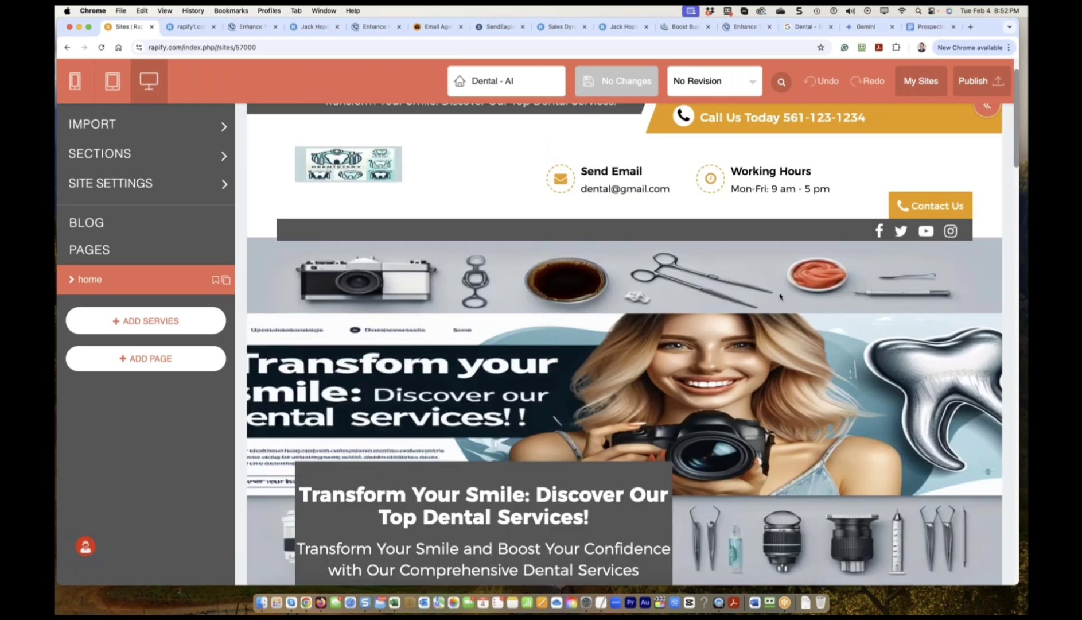
pyautogui.scroll(-4, 834, 385)
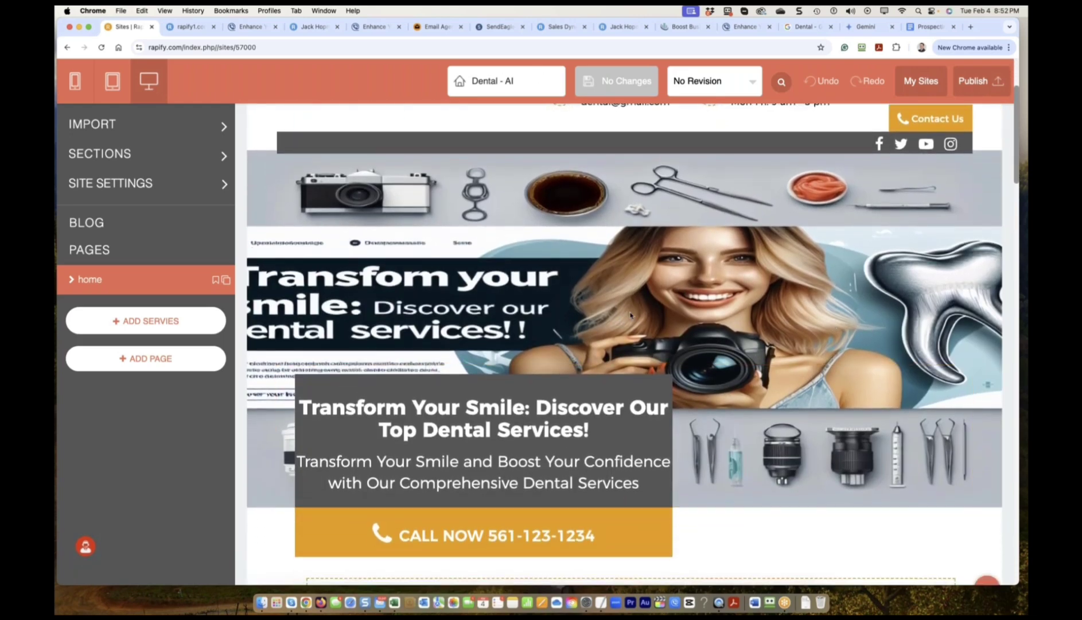
pyautogui.scroll(-3, 630, 315)
pyautogui.scroll(-5, 711, 244)
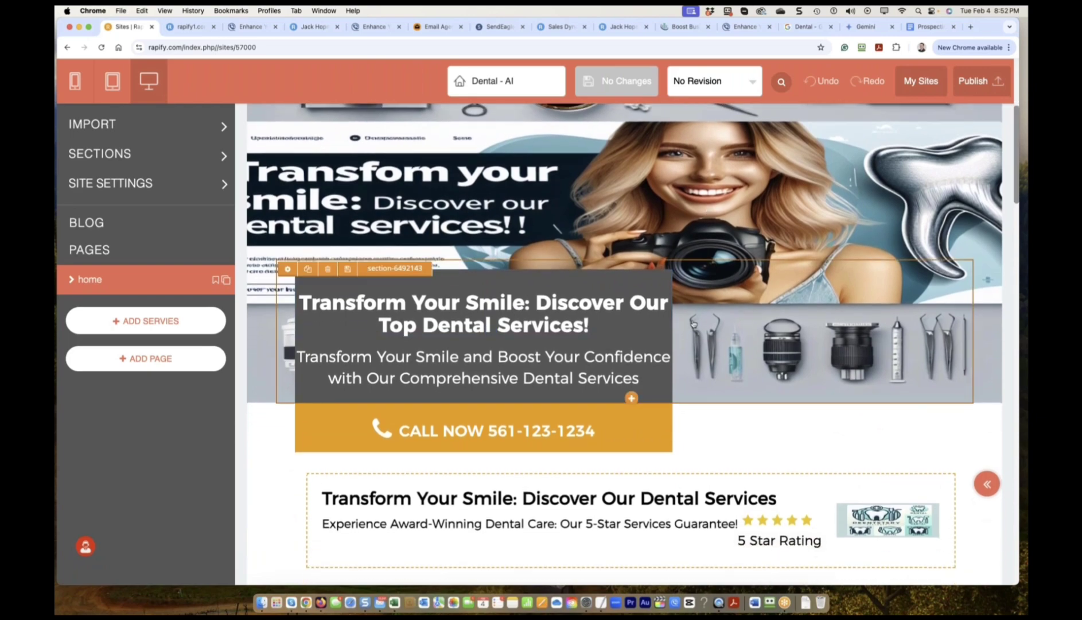
pyautogui.scroll(-1, 688, 335)
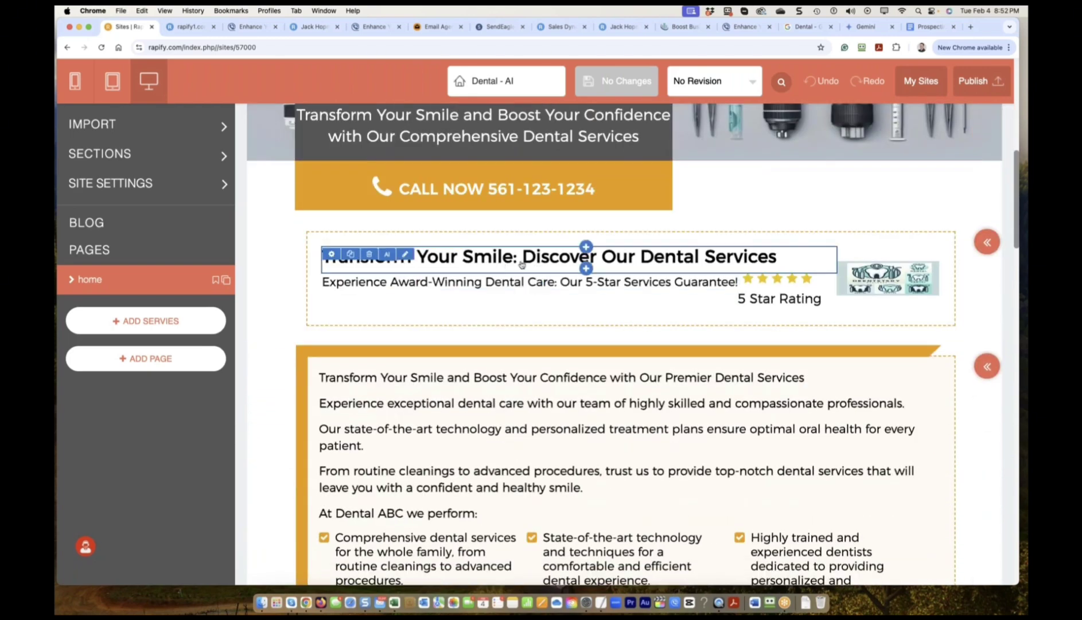
pyautogui.scroll(-4, 711, 305)
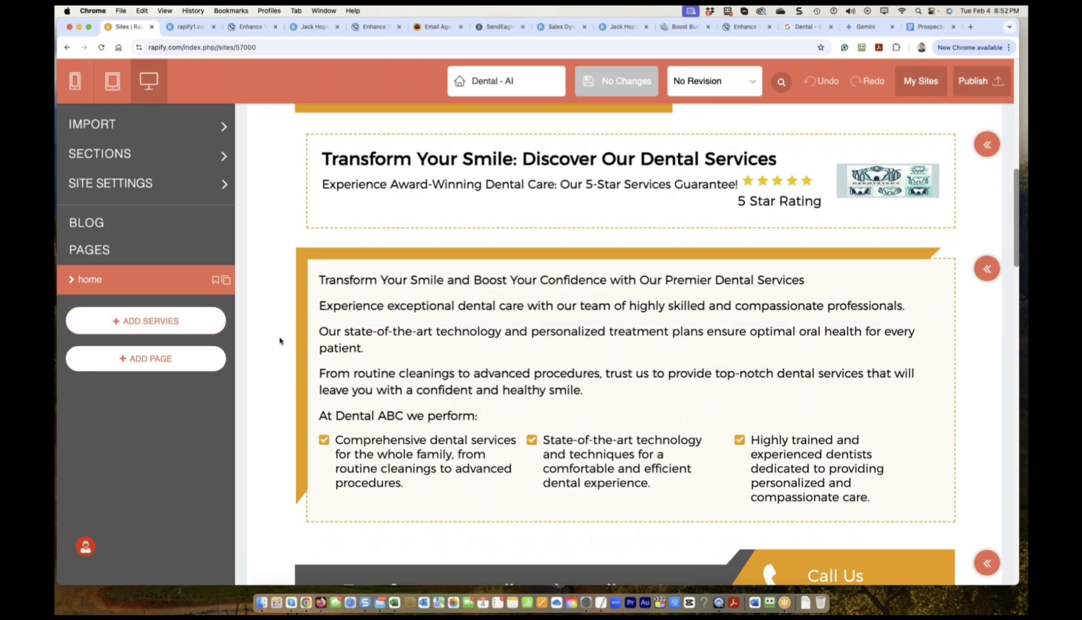
pyautogui.scroll(-3, 280, 344)
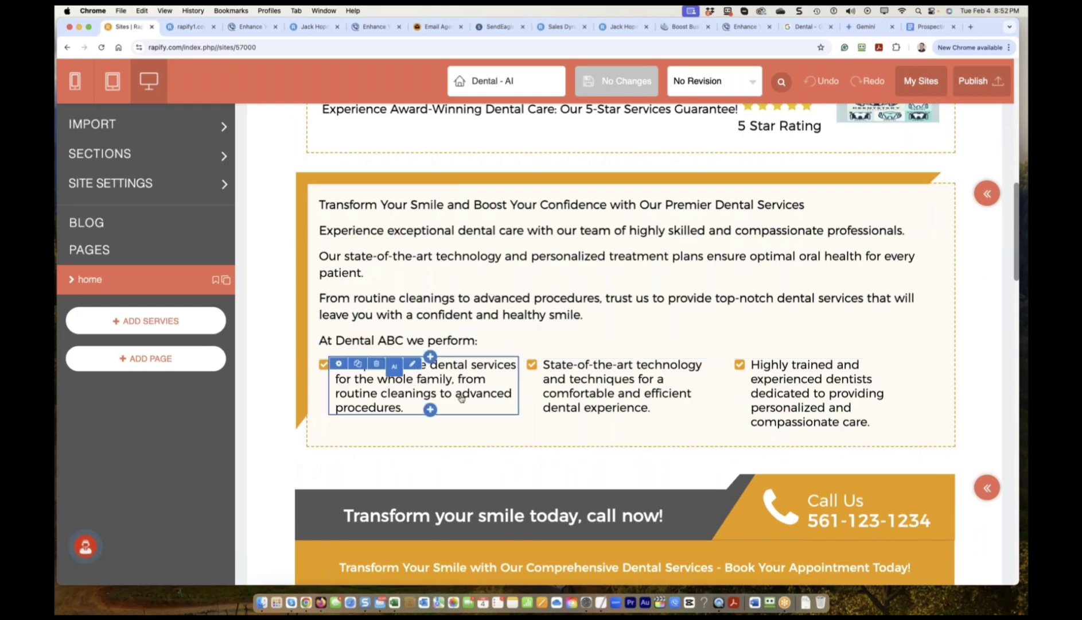
pyautogui.scroll(-1, 499, 438)
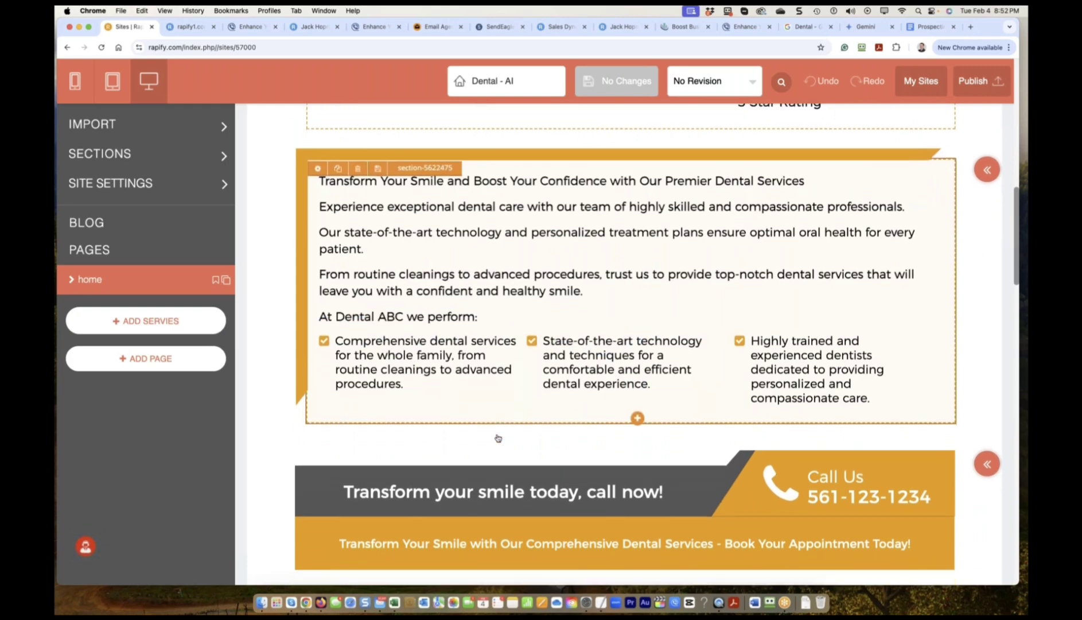
pyautogui.scroll(-20, 499, 438)
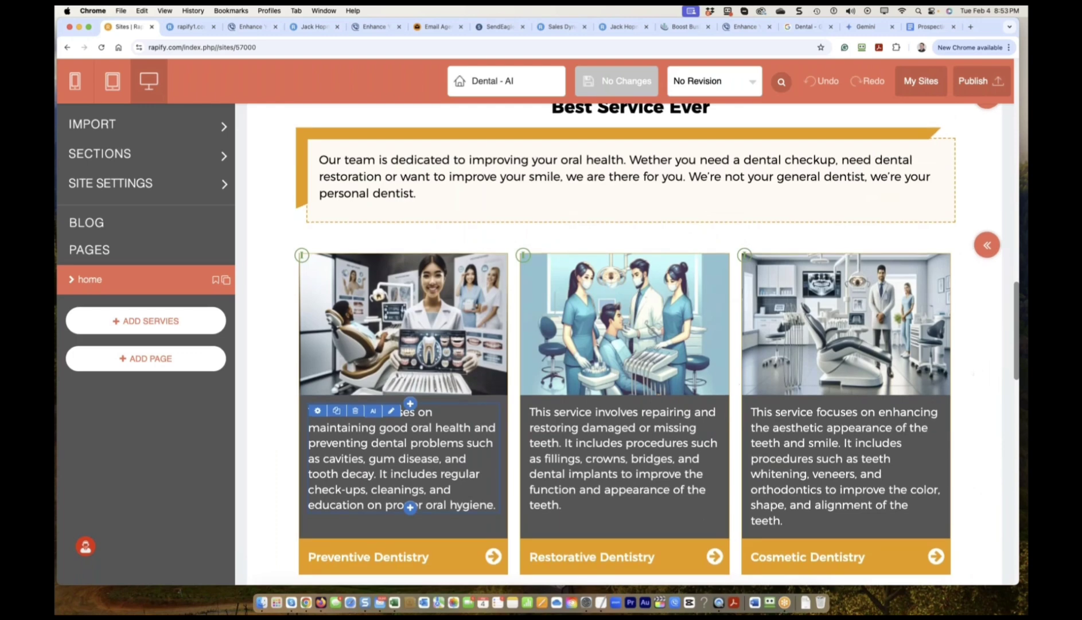
pyautogui.scroll(-3, 402, 459)
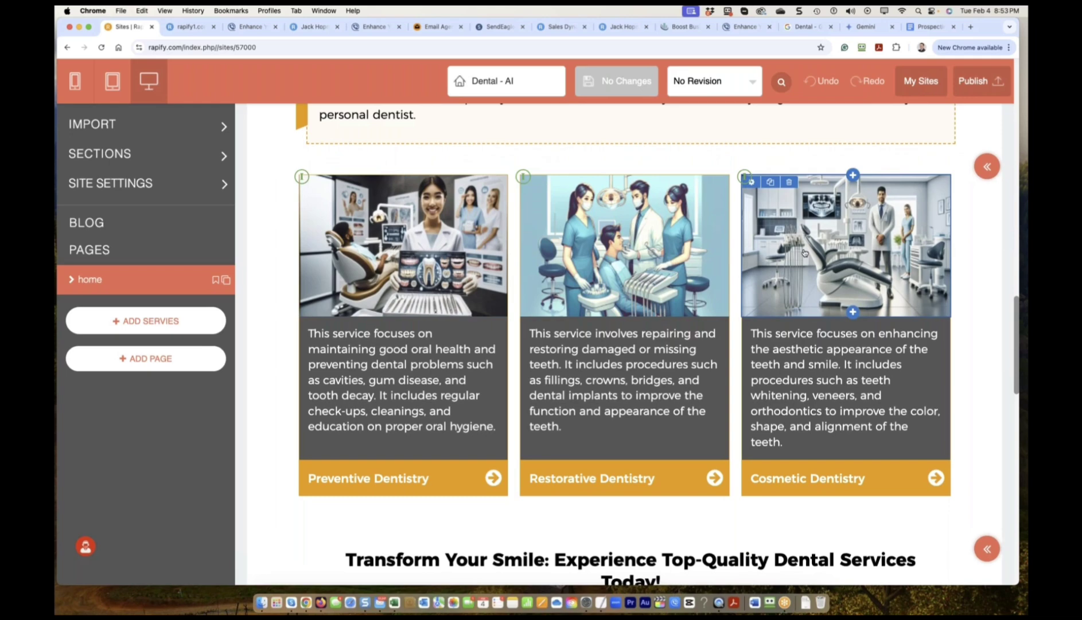
pyautogui.scroll(-15, 804, 252)
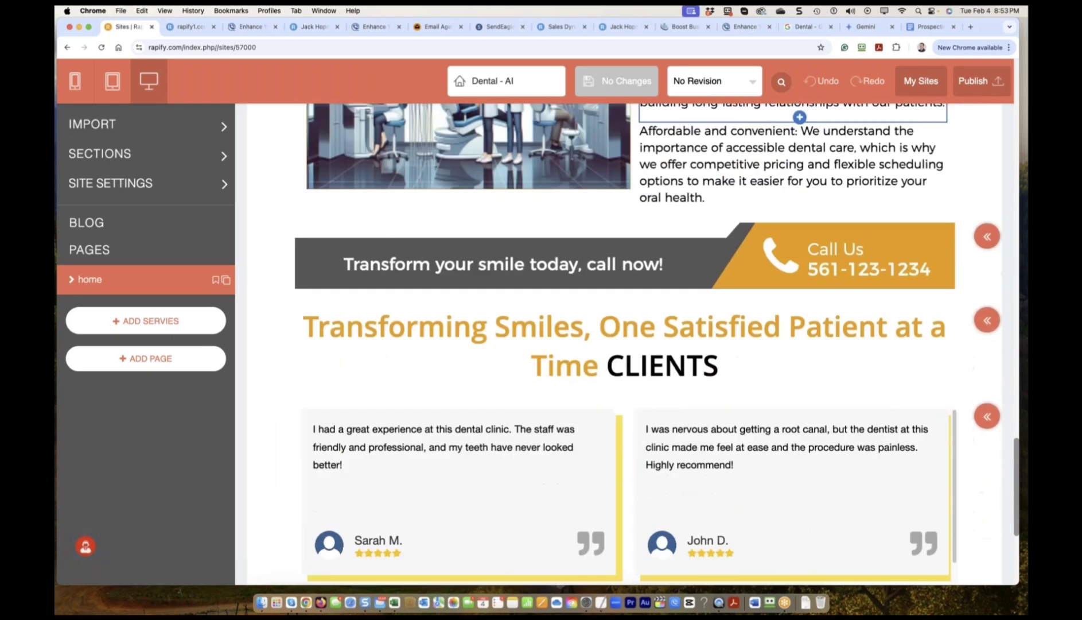
pyautogui.scroll(-2, 804, 252)
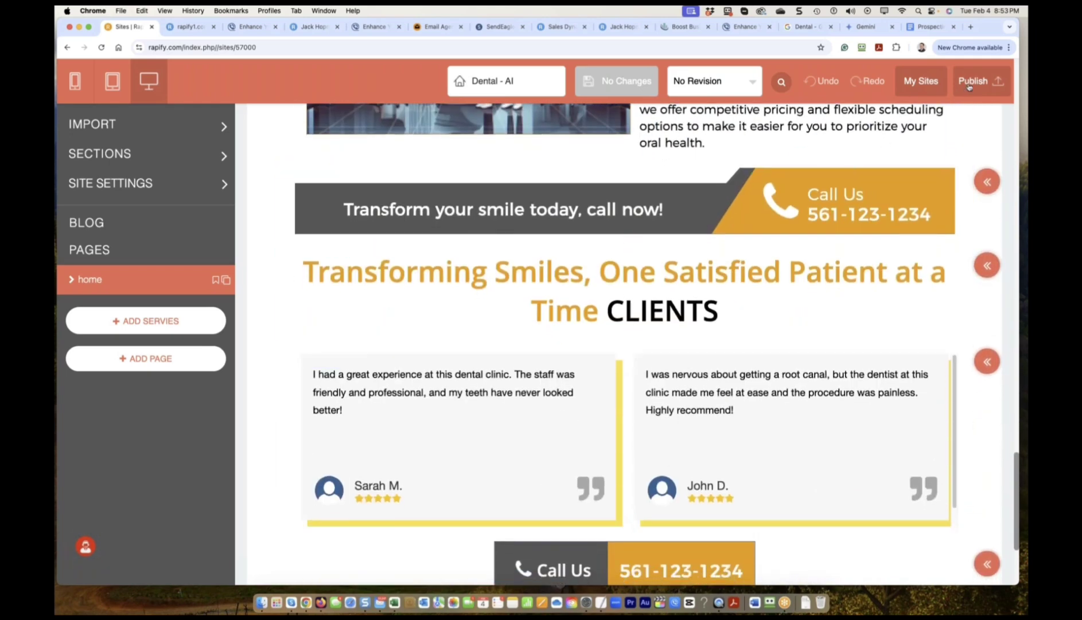
# Set the publishing domain to your own rapifydemo.com, save the settings, and publish the site.
pyautogui.click(969, 84)
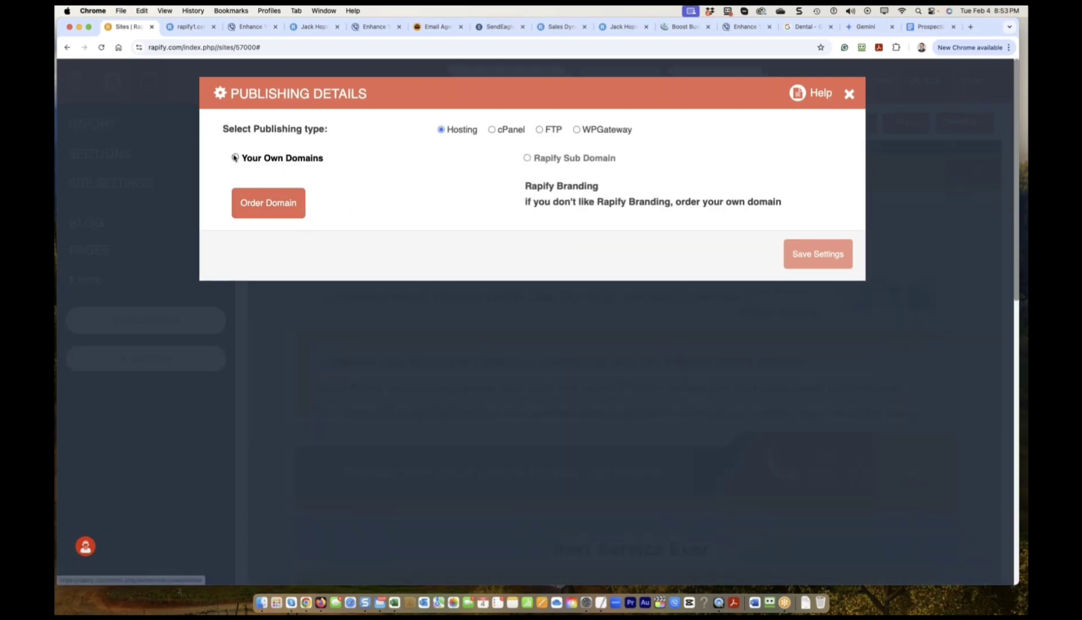
pyautogui.click(235, 157)
pyautogui.click(383, 198)
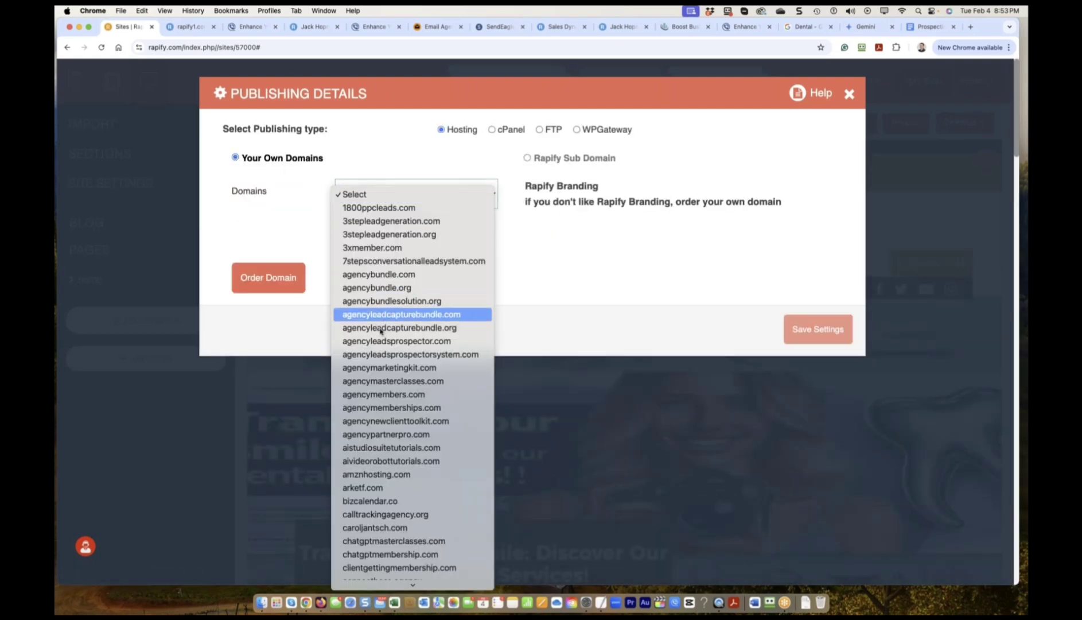
pyautogui.scroll(-8, 380, 331)
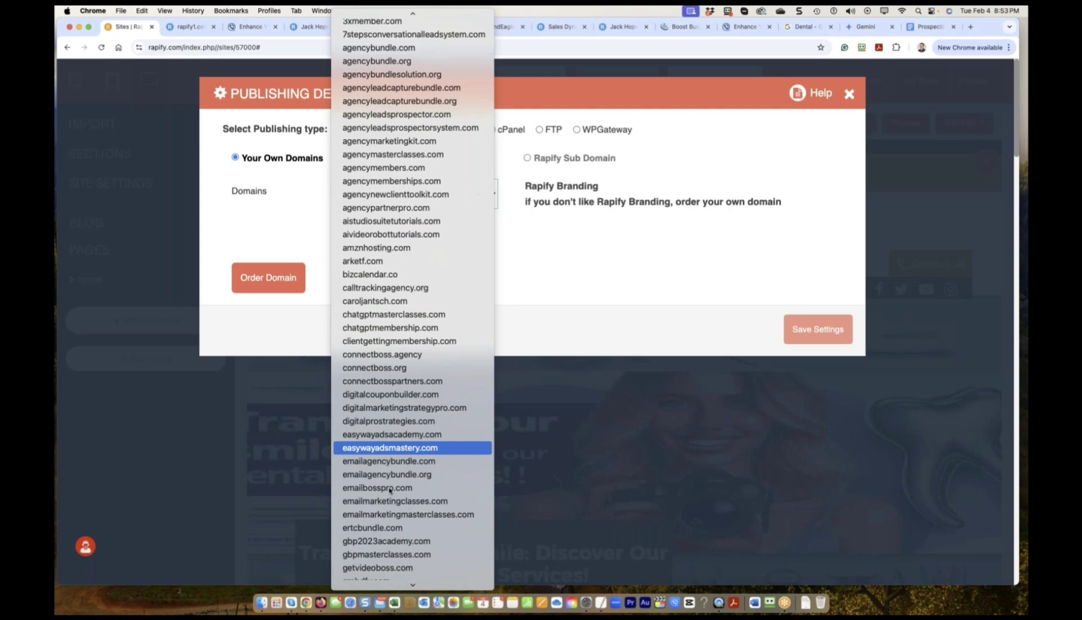
pyautogui.scroll(-15, 389, 490)
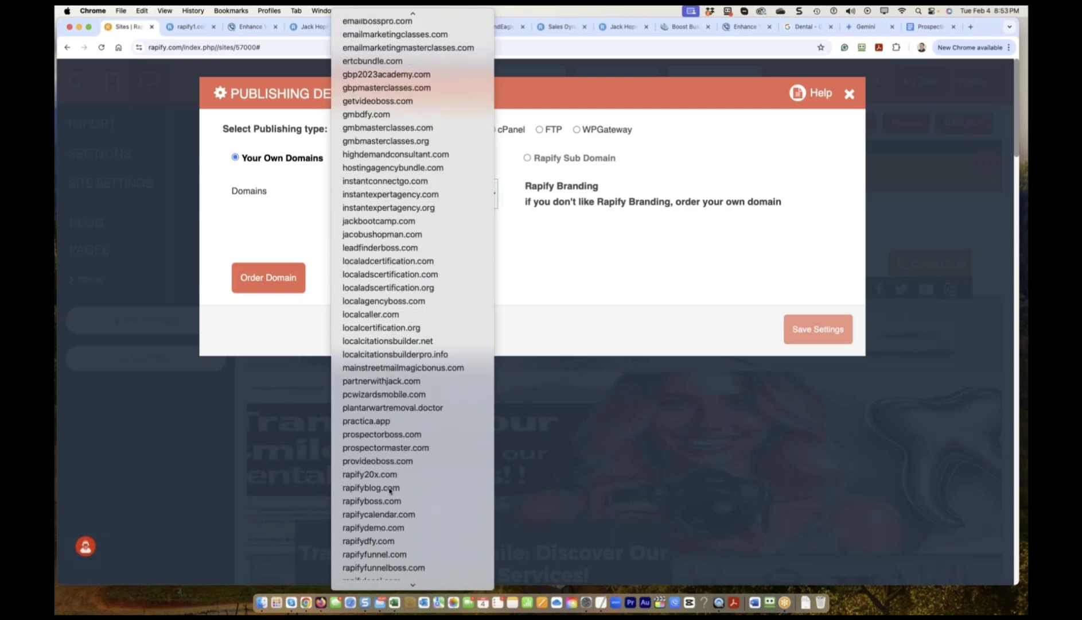
pyautogui.click(396, 528)
pyautogui.click(803, 443)
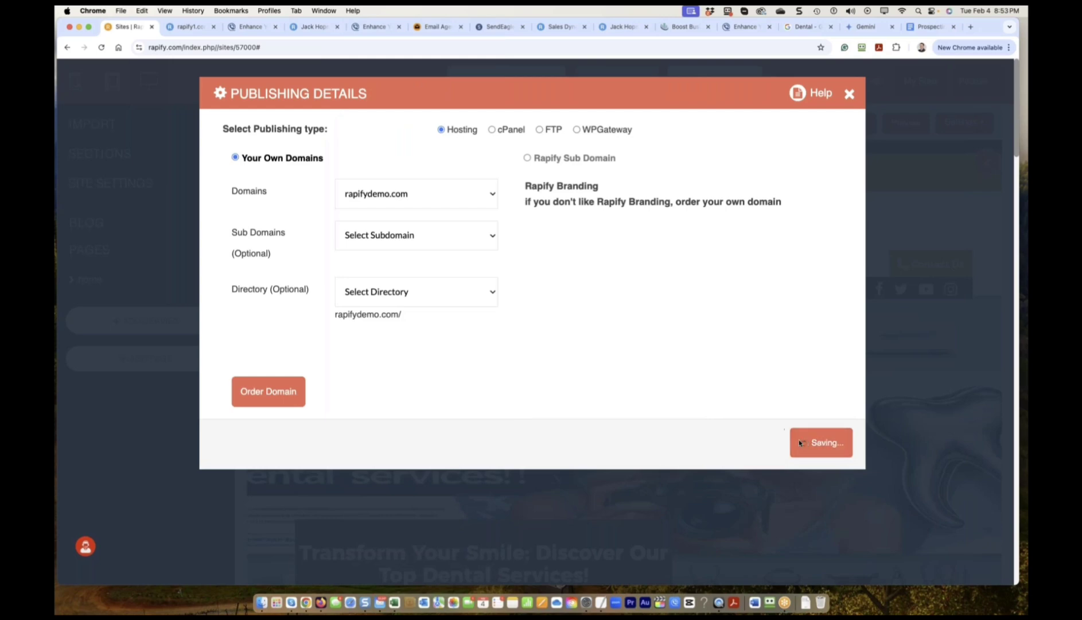
pyautogui.click(807, 441)
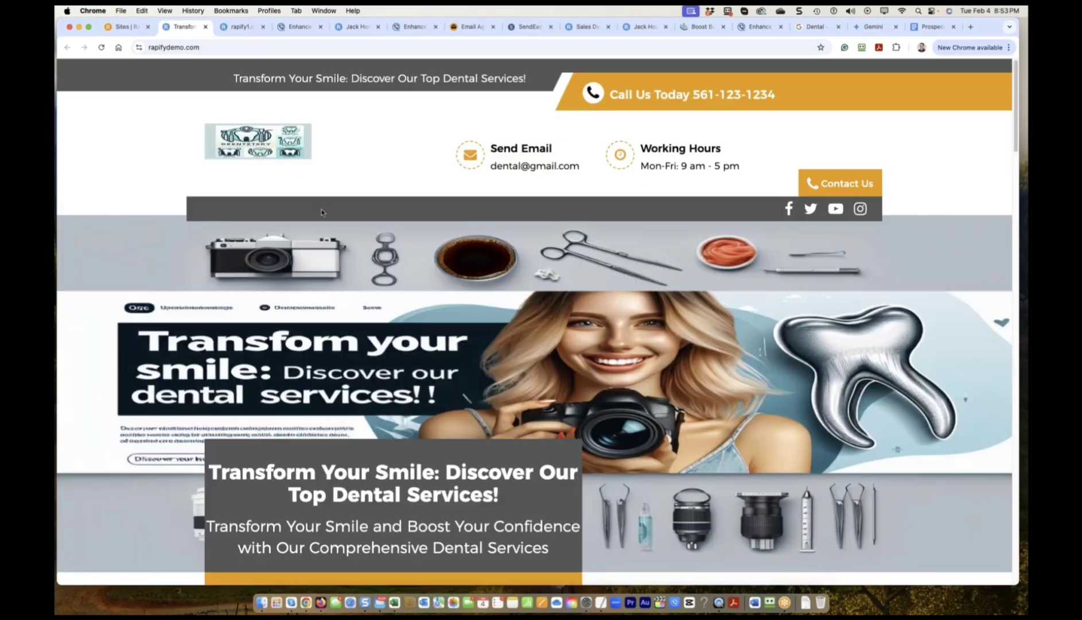
pyautogui.scroll(-5, 509, 152)
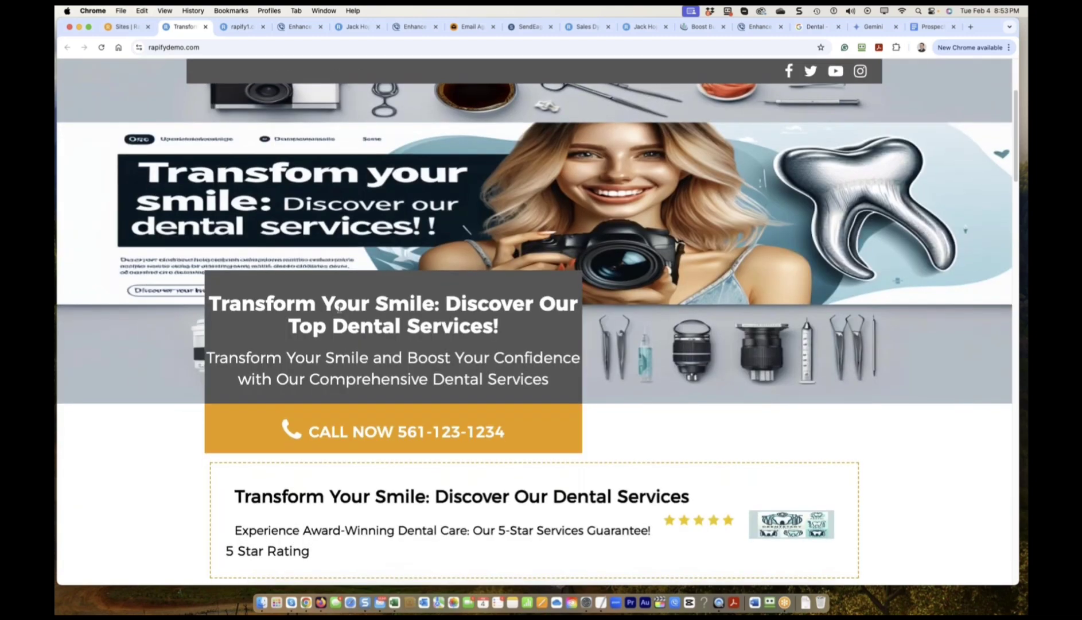
pyautogui.scroll(-1, 336, 338)
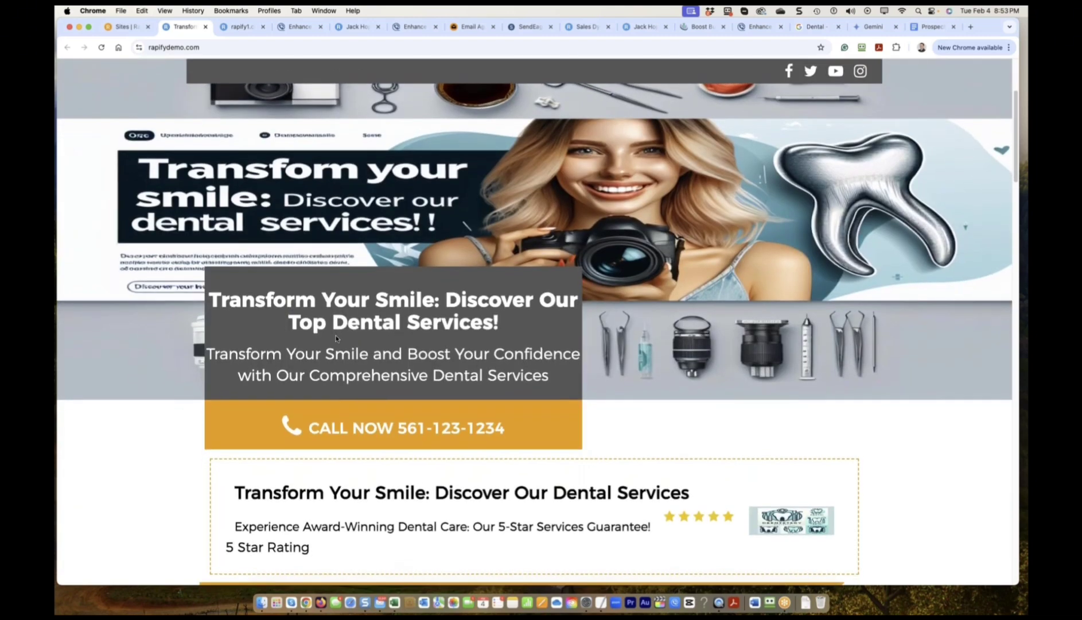
pyautogui.scroll(-2, 388, 339)
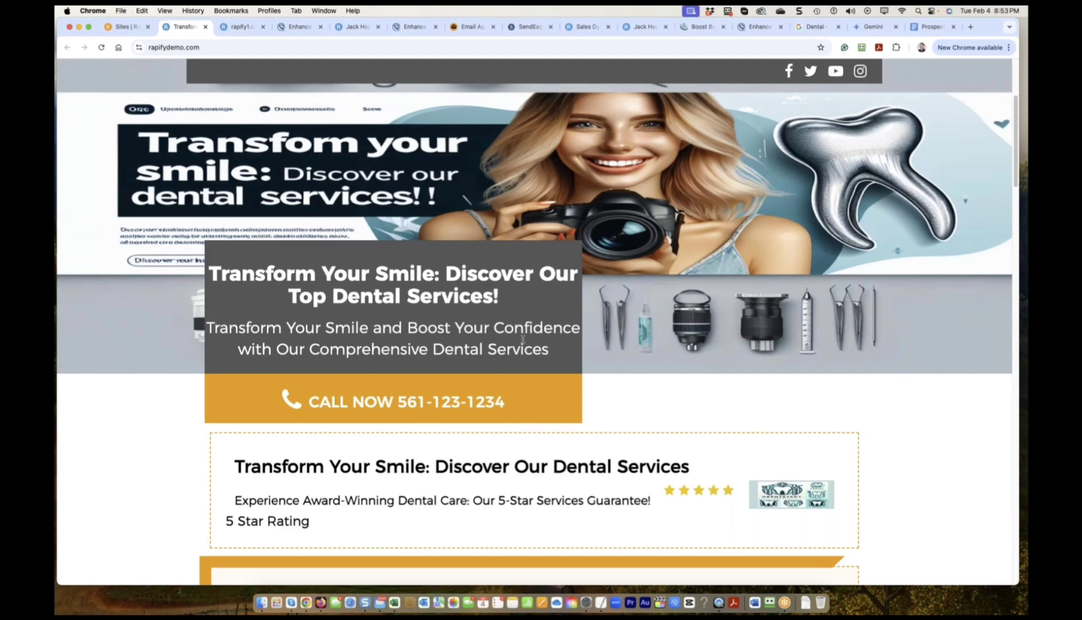
pyautogui.scroll(-1, 358, 343)
pyautogui.scroll(-10, 379, 341)
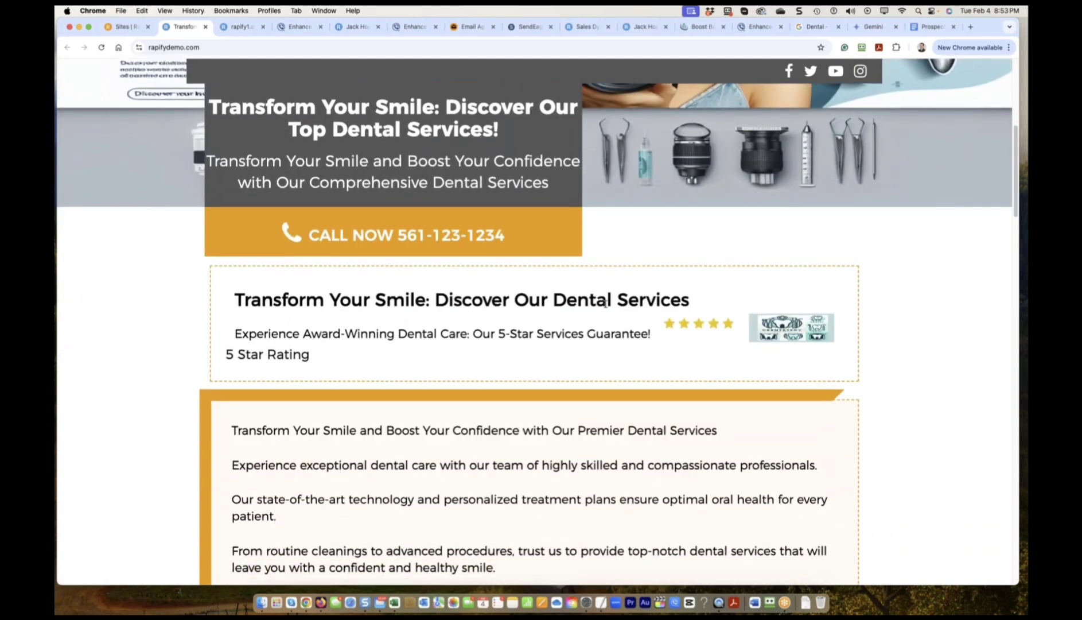
pyautogui.scroll(-4, 605, 303)
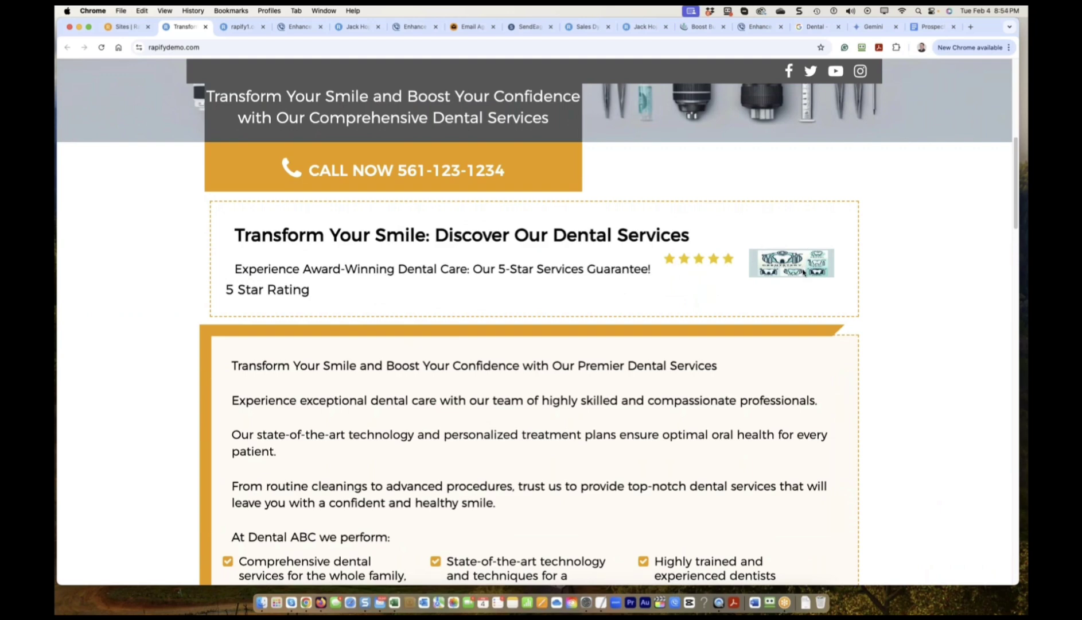
pyautogui.scroll(-20, 804, 272)
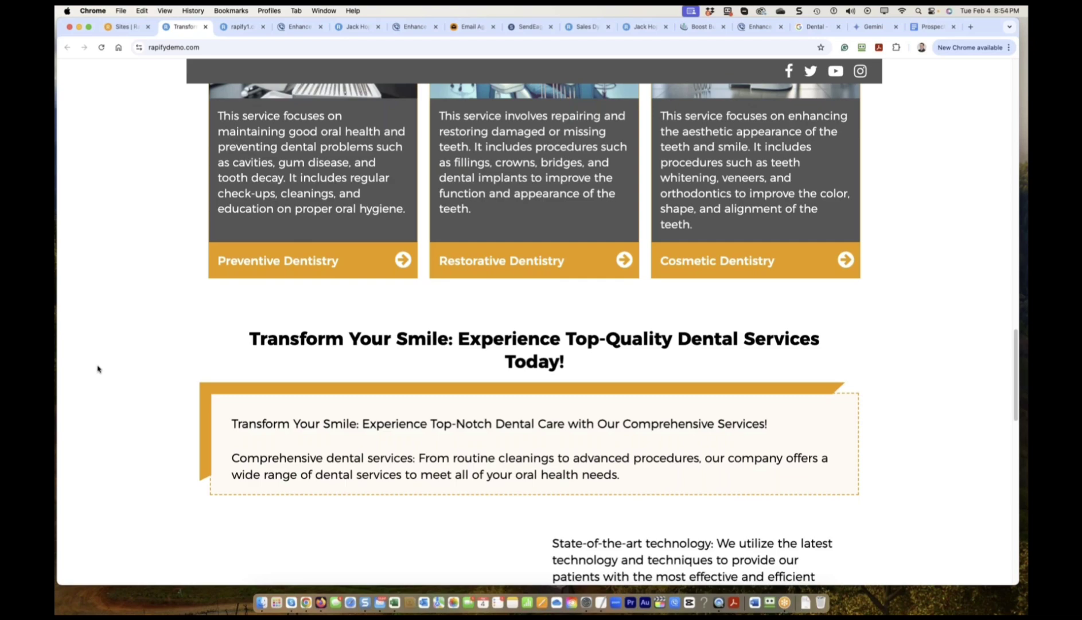
pyautogui.scroll(-12, 97, 369)
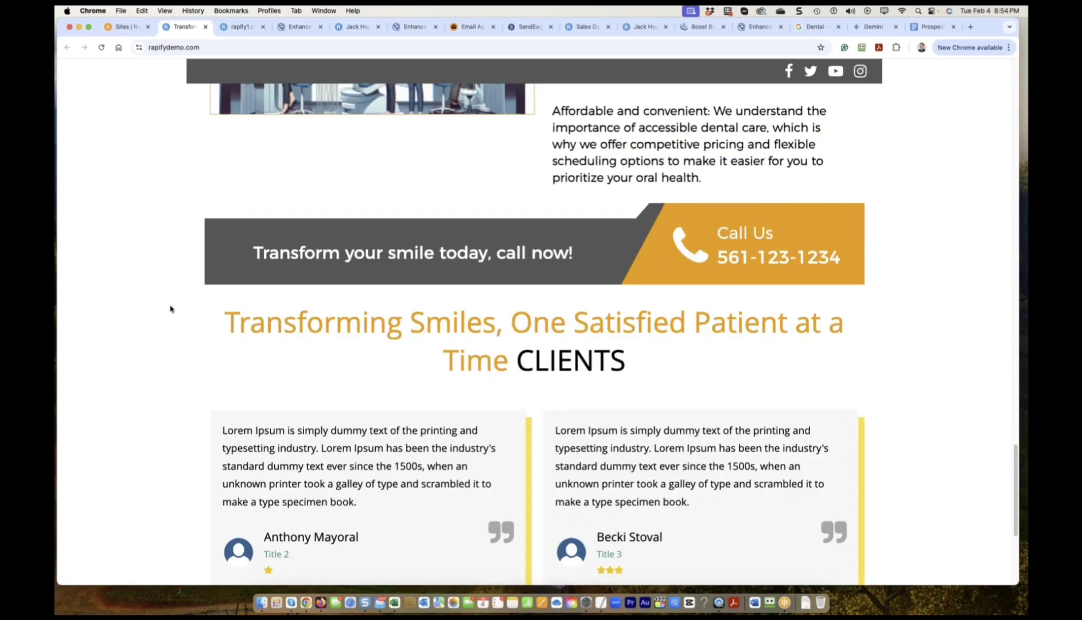
pyautogui.scroll(5, 360, 208)
# Go back to the editor, open My Sites, and focus the Search Site Name field.
pyautogui.click(121, 27)
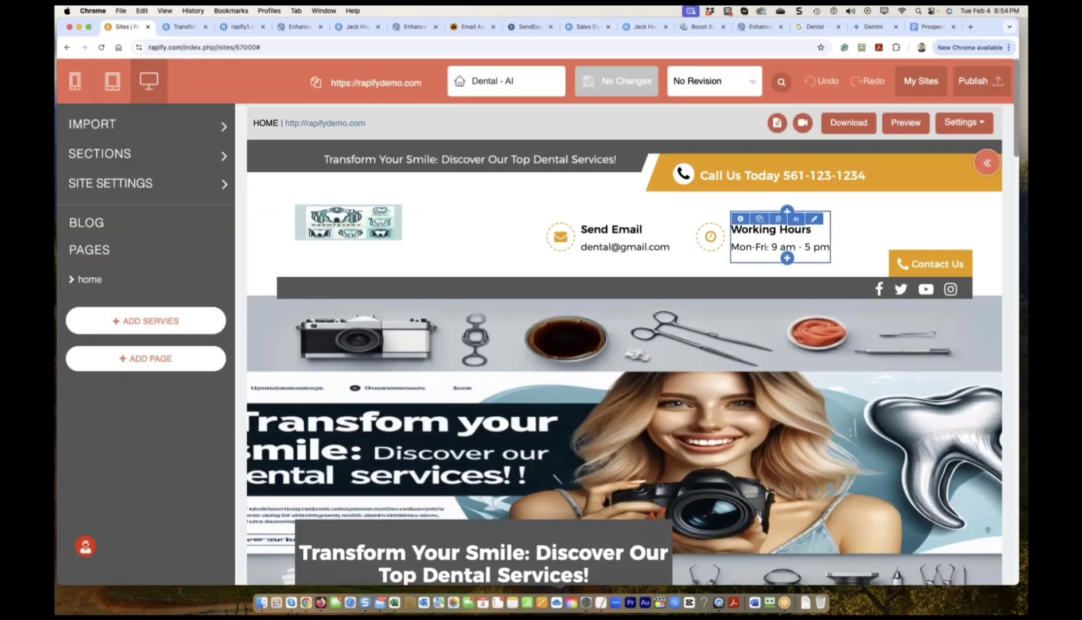
pyautogui.click(923, 82)
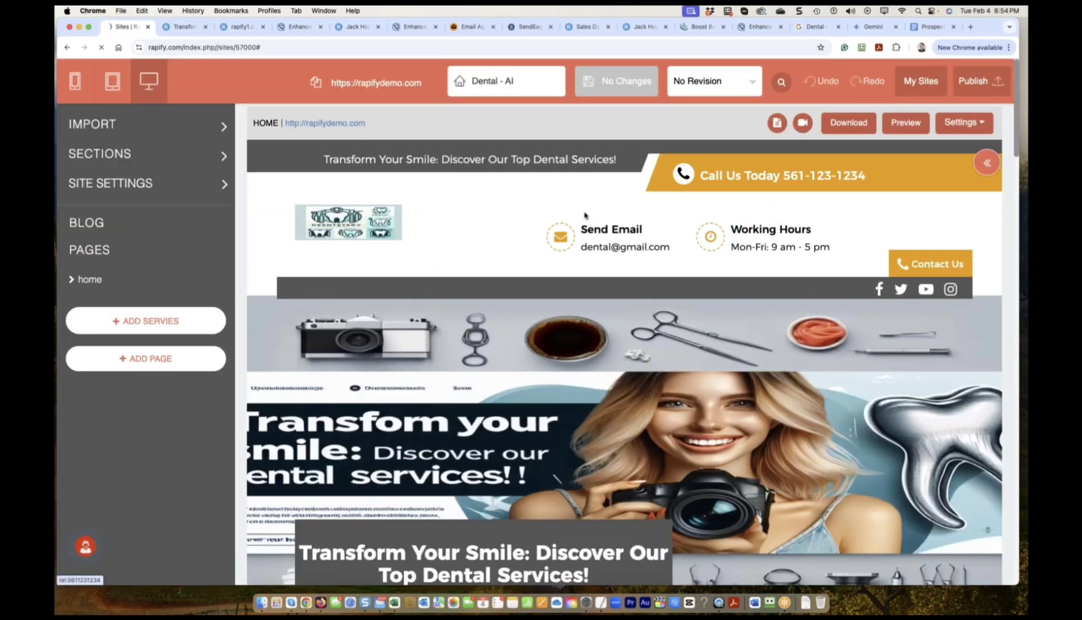
pyautogui.moveTo(357, 244)
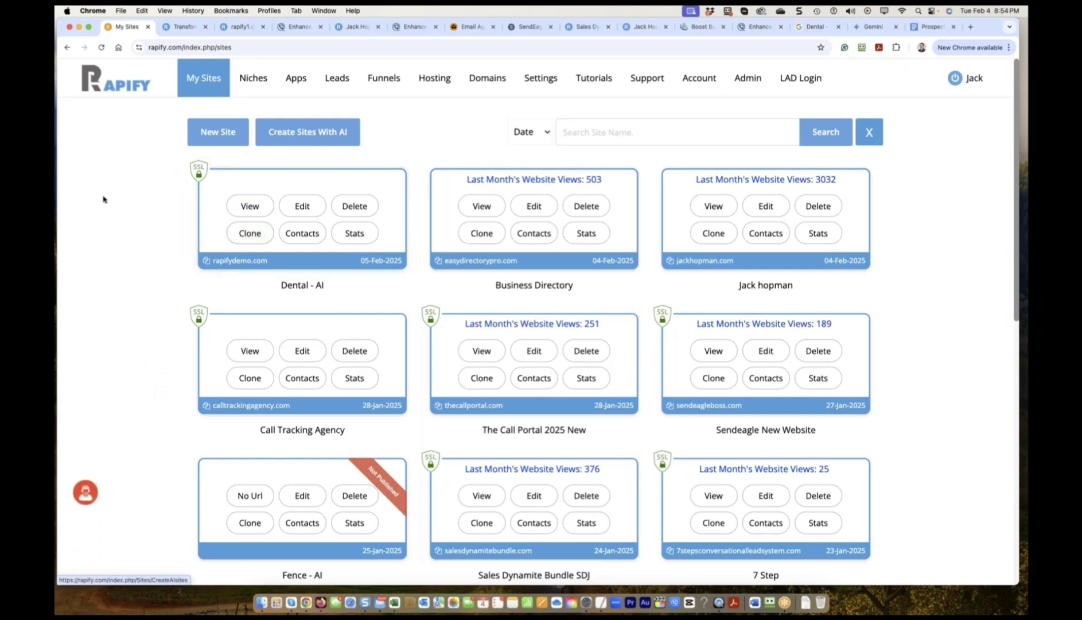
pyautogui.click(563, 132)
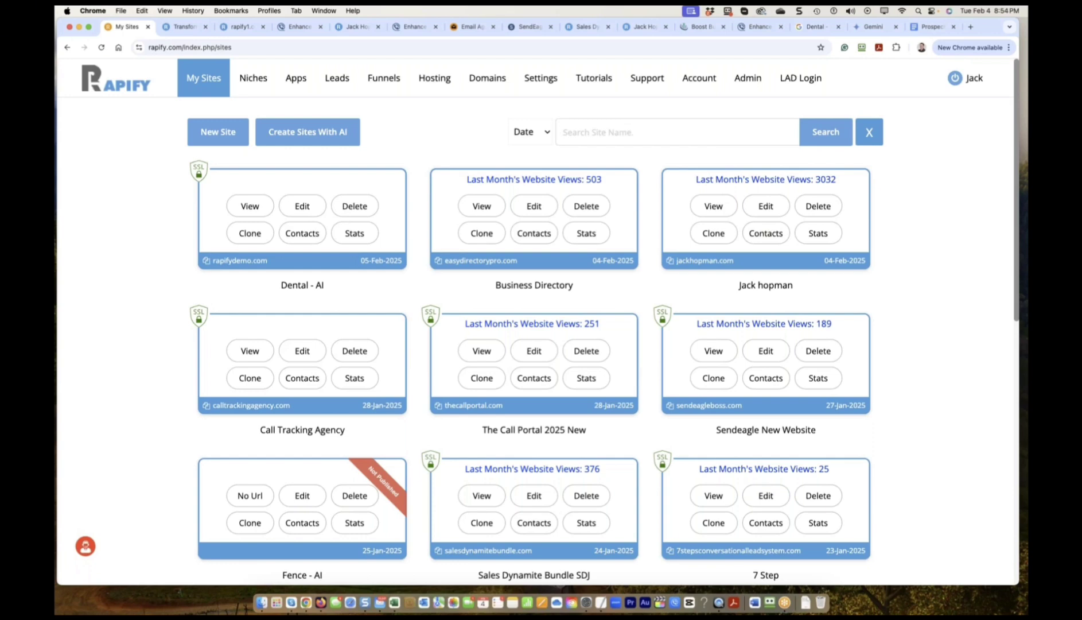
pyautogui.click(812, 27)
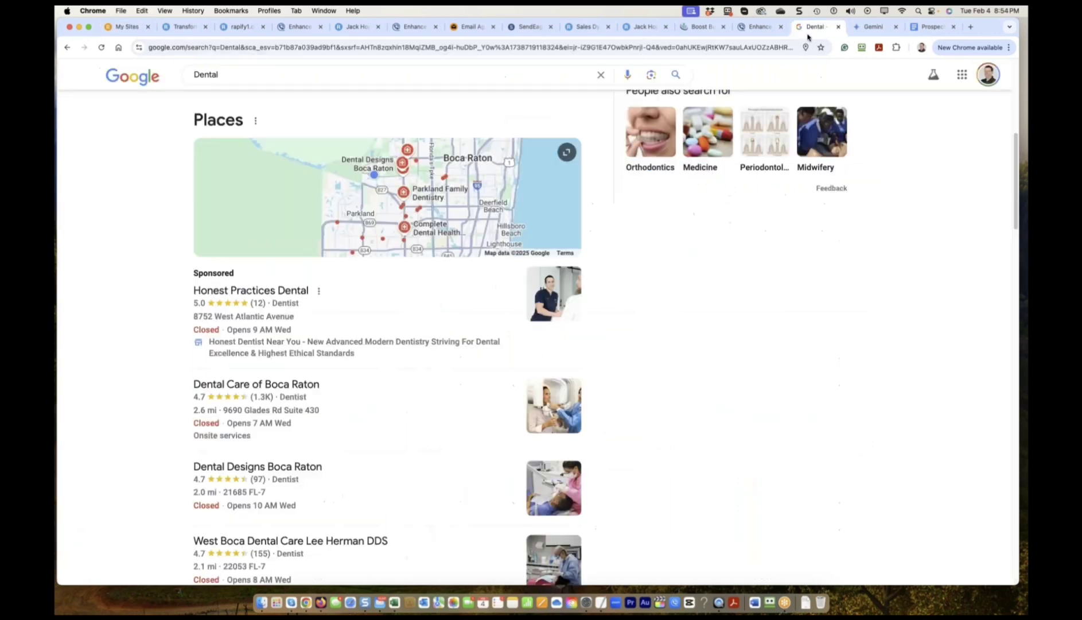
pyautogui.scroll(3, 205, 159)
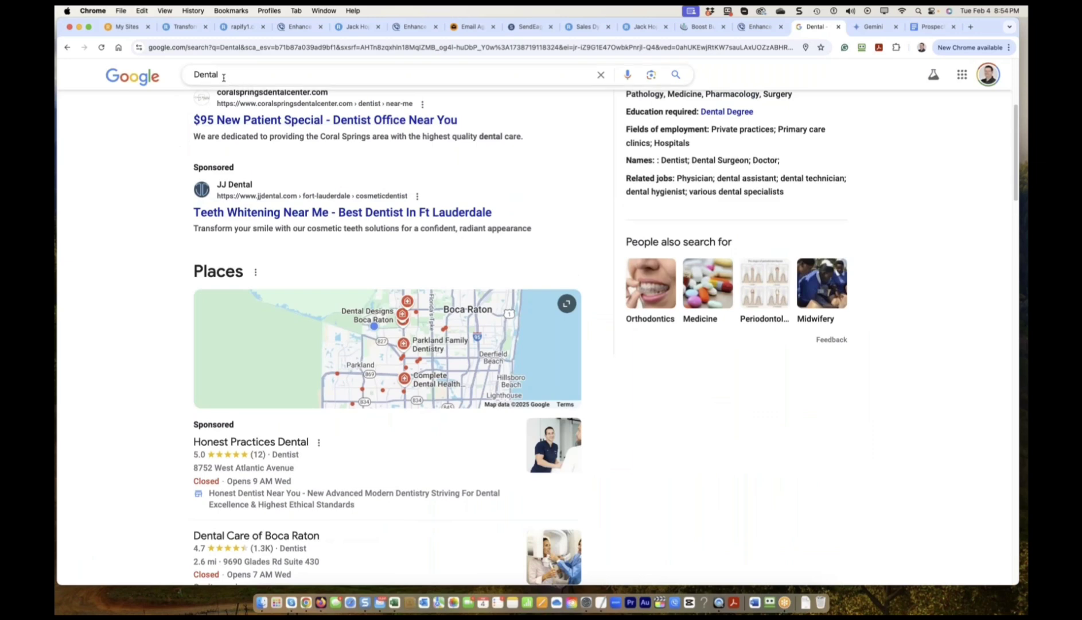
pyautogui.moveTo(224, 77); pyautogui.dragTo(179, 80)
pyautogui.scroll(-5, 130, 268)
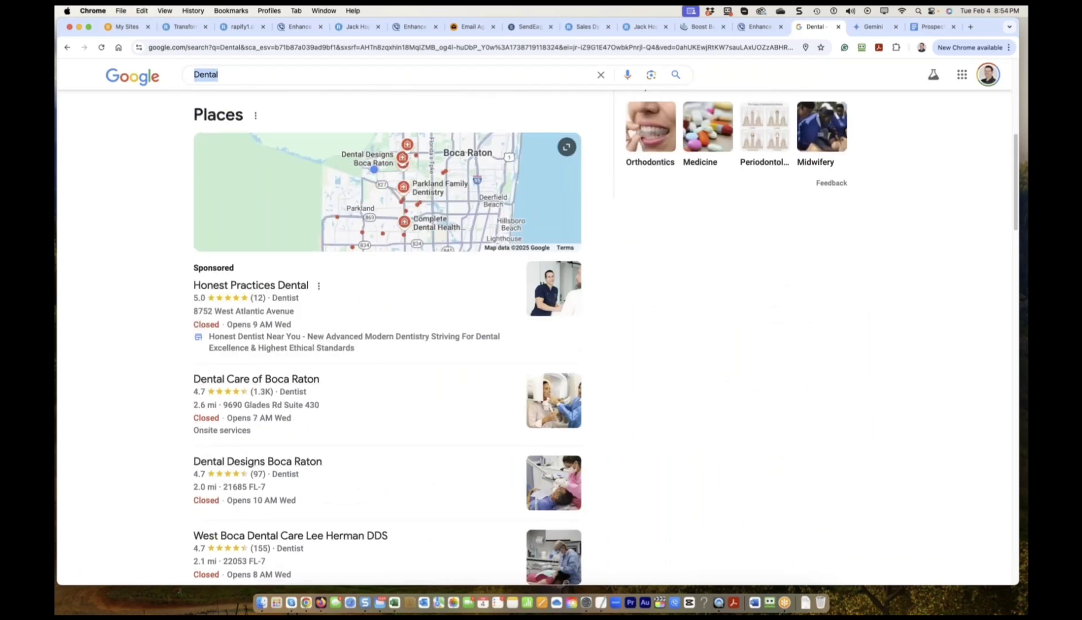
pyautogui.scroll(-1, 305, 400)
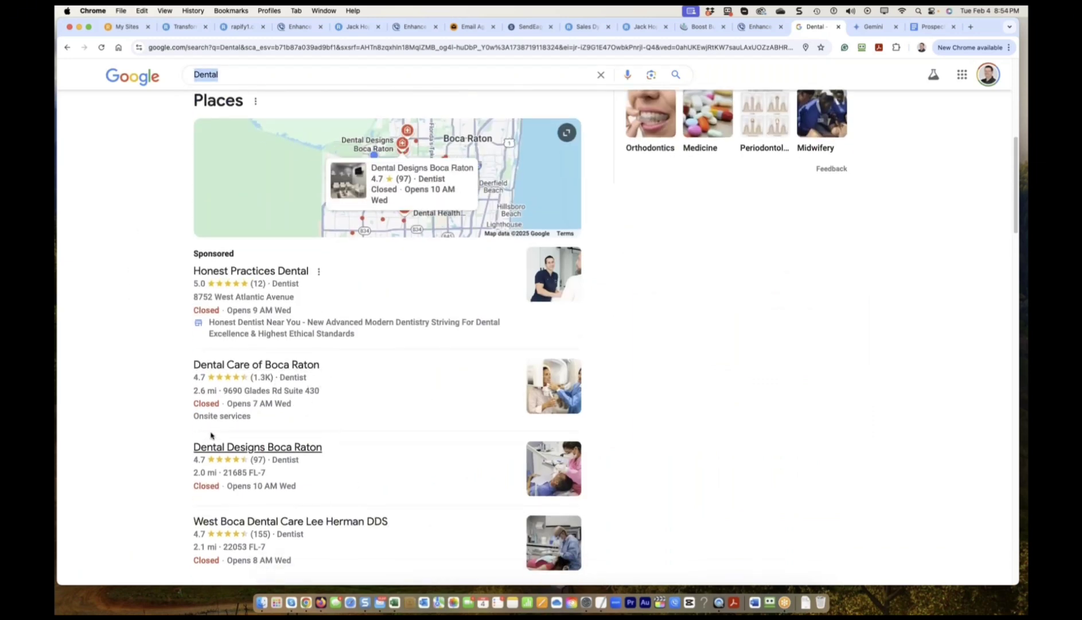
pyautogui.scroll(-2, 287, 471)
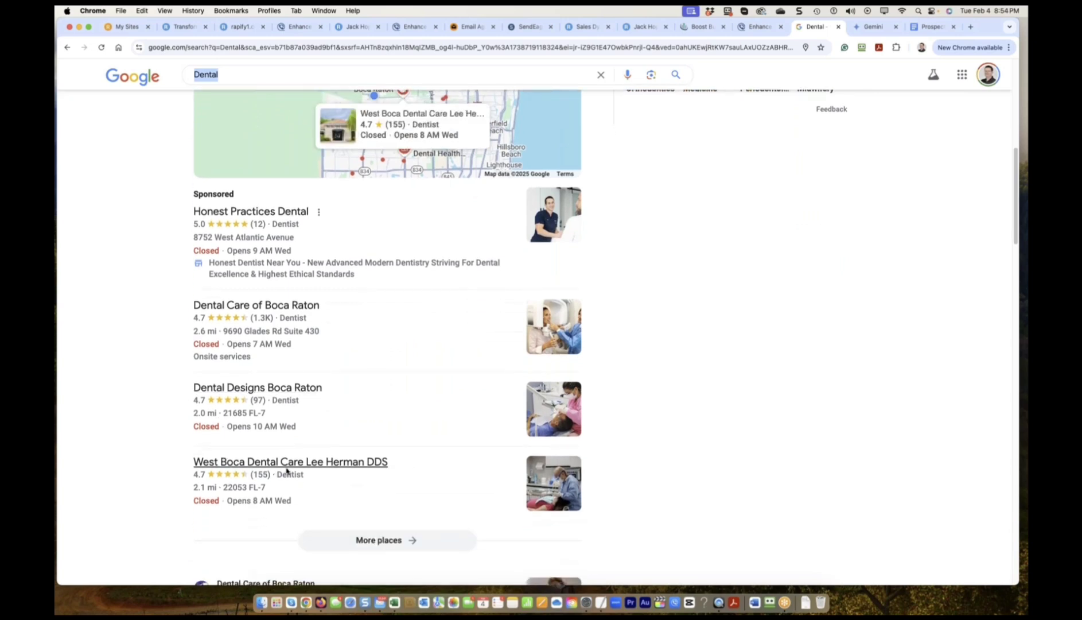
pyautogui.scroll(5, 287, 472)
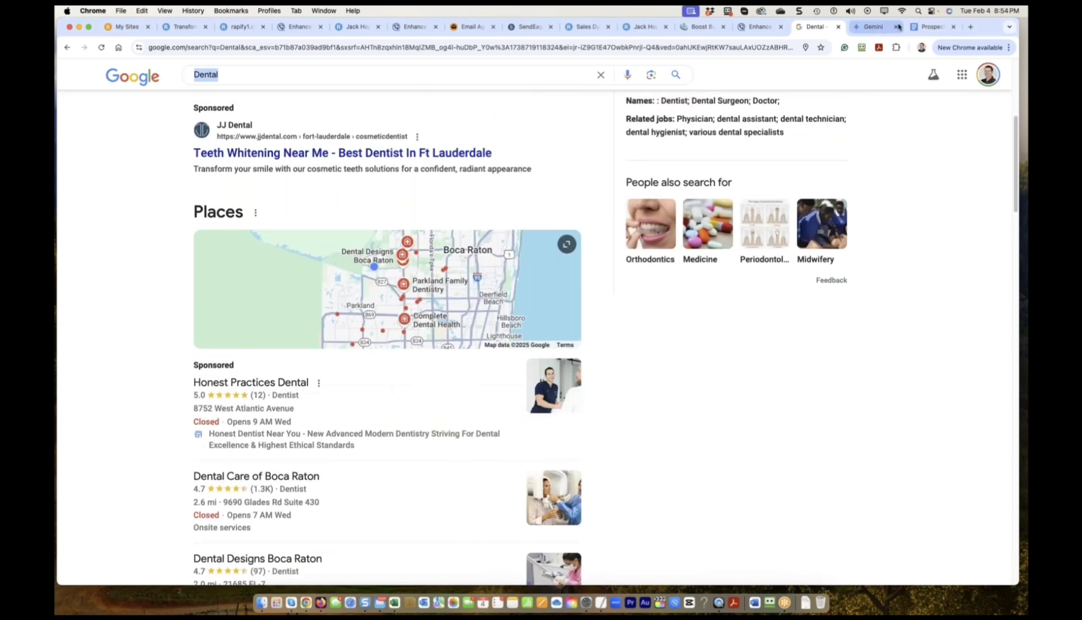
pyautogui.click(121, 27)
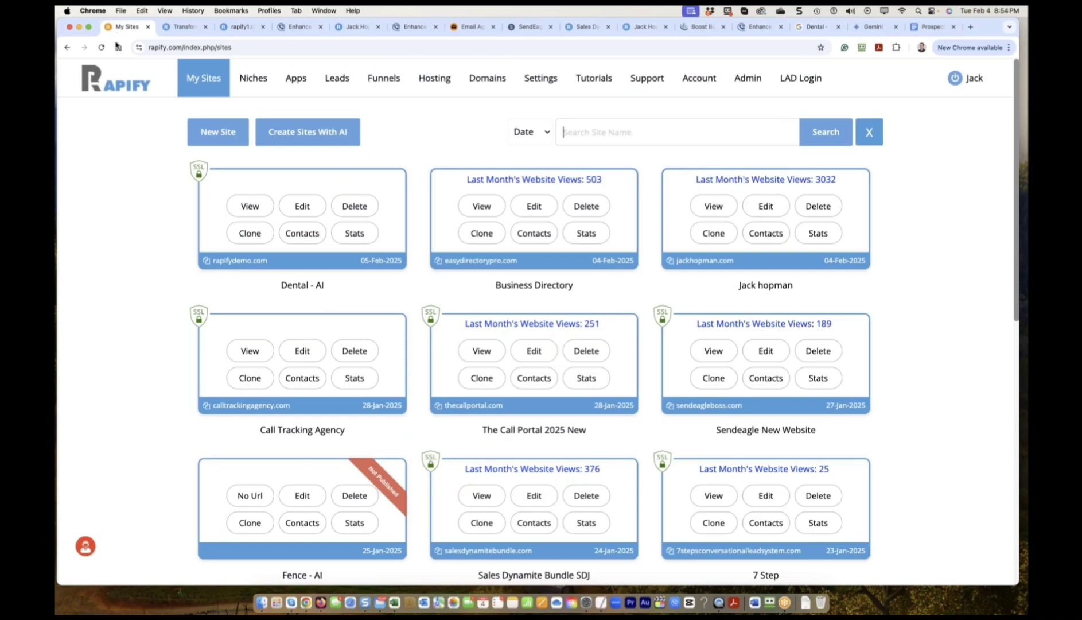
# Open Dental - AI for editing, inspect the email and phone in Replace Company Details, and close unchanged.
pyautogui.click(302, 206)
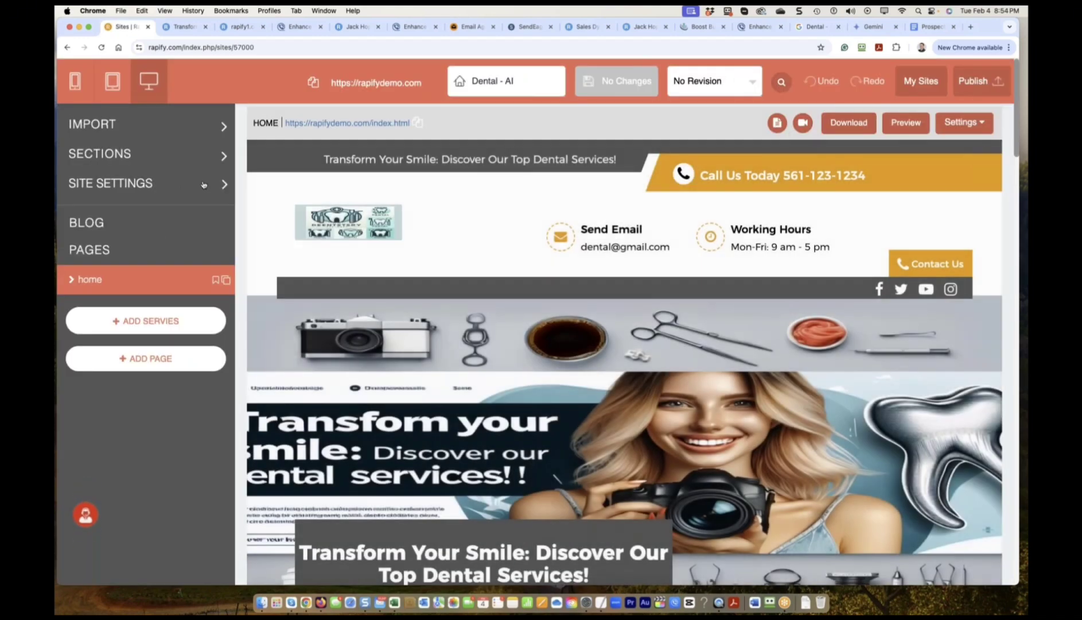
pyautogui.click(203, 184)
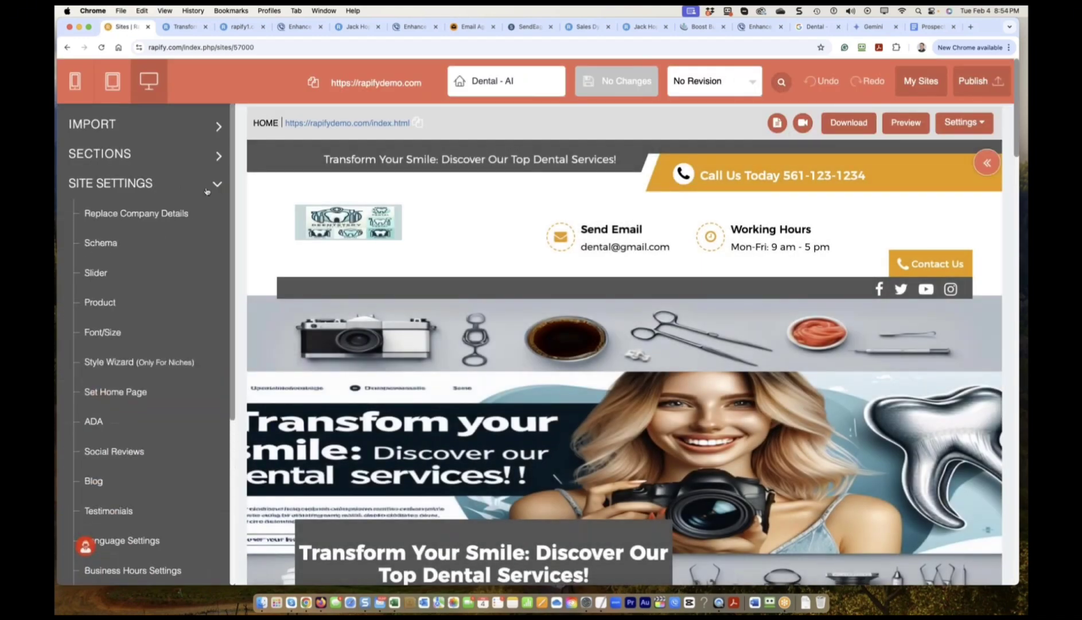
pyautogui.click(126, 212)
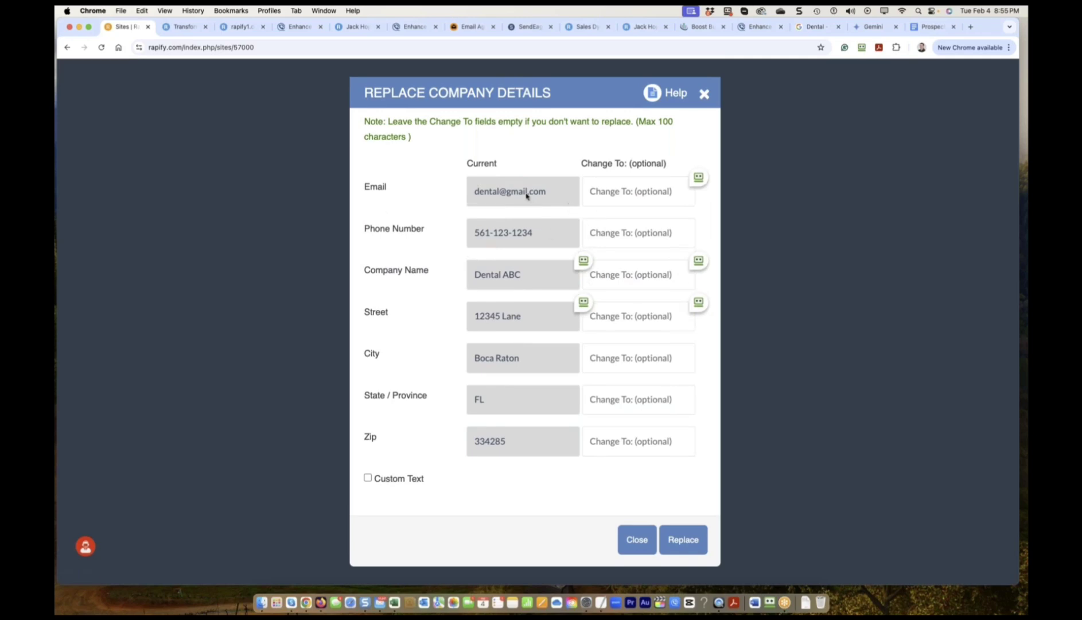
pyautogui.moveTo(526, 195); pyautogui.dragTo(476, 193)
pyautogui.click(539, 230)
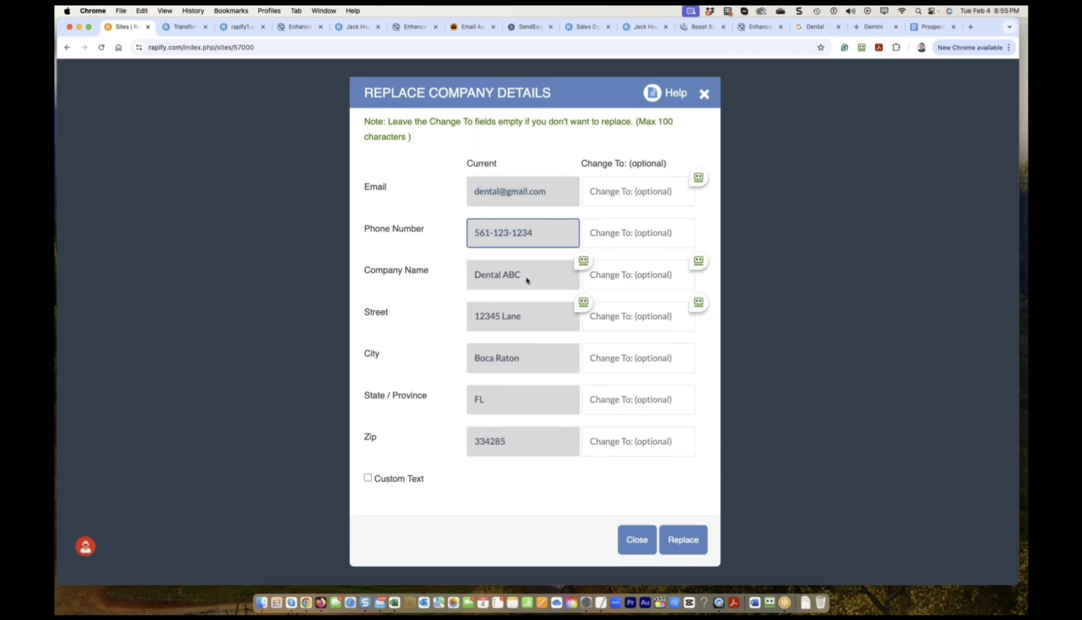
pyautogui.click(637, 539)
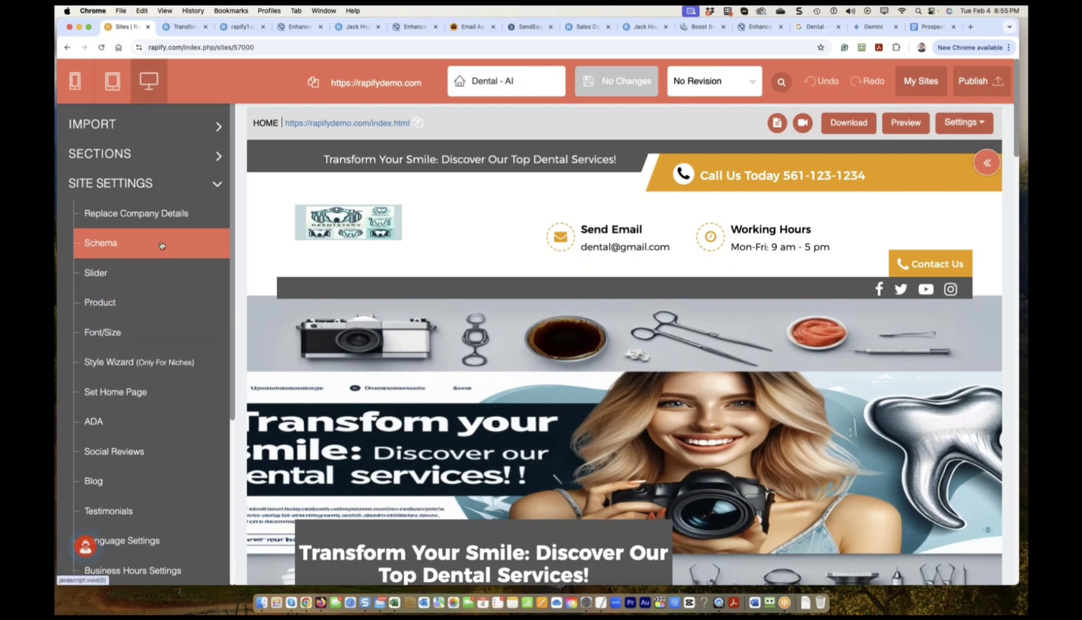
# Recolour the site with default Theme Color 2, the navy and red scheme.
pyautogui.scroll(-5, 162, 241)
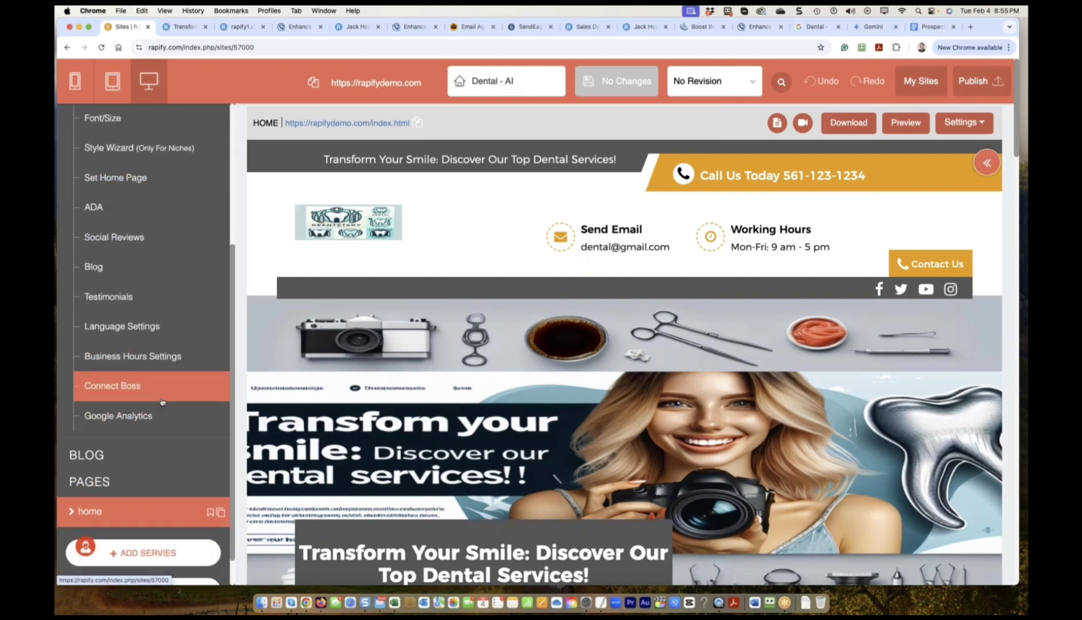
pyautogui.scroll(2, 163, 391)
pyautogui.scroll(3, 163, 391)
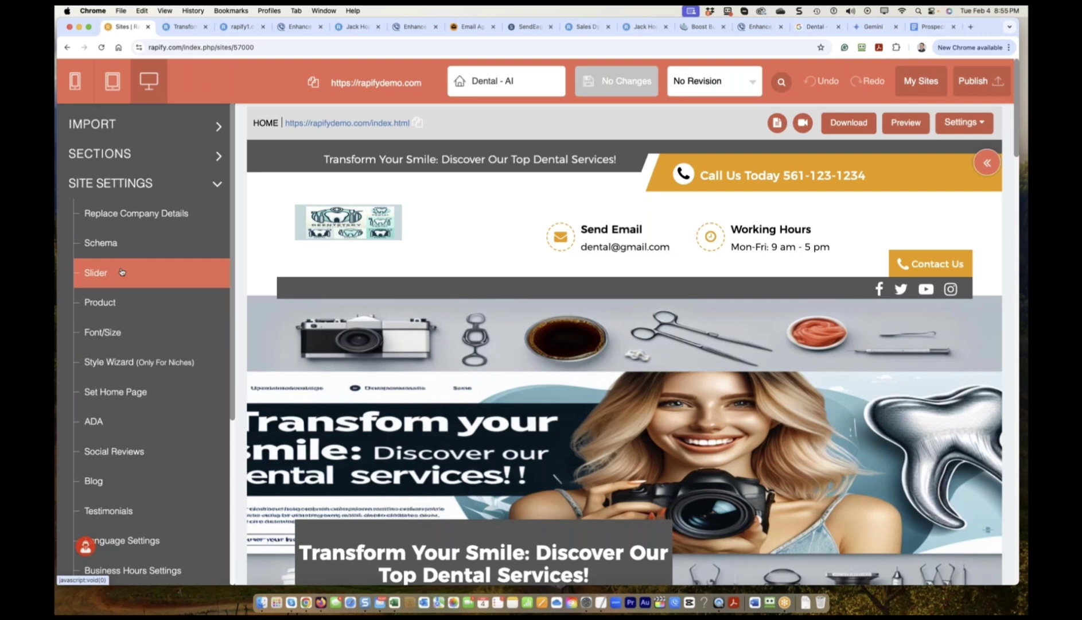
pyautogui.scroll(-6, 123, 297)
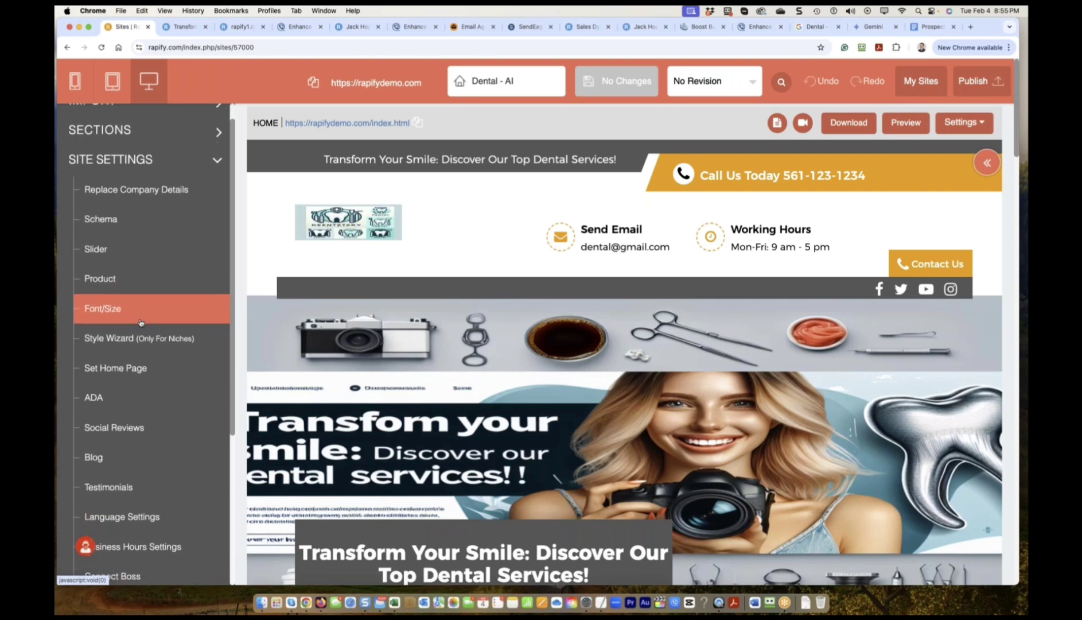
pyautogui.scroll(6, 134, 394)
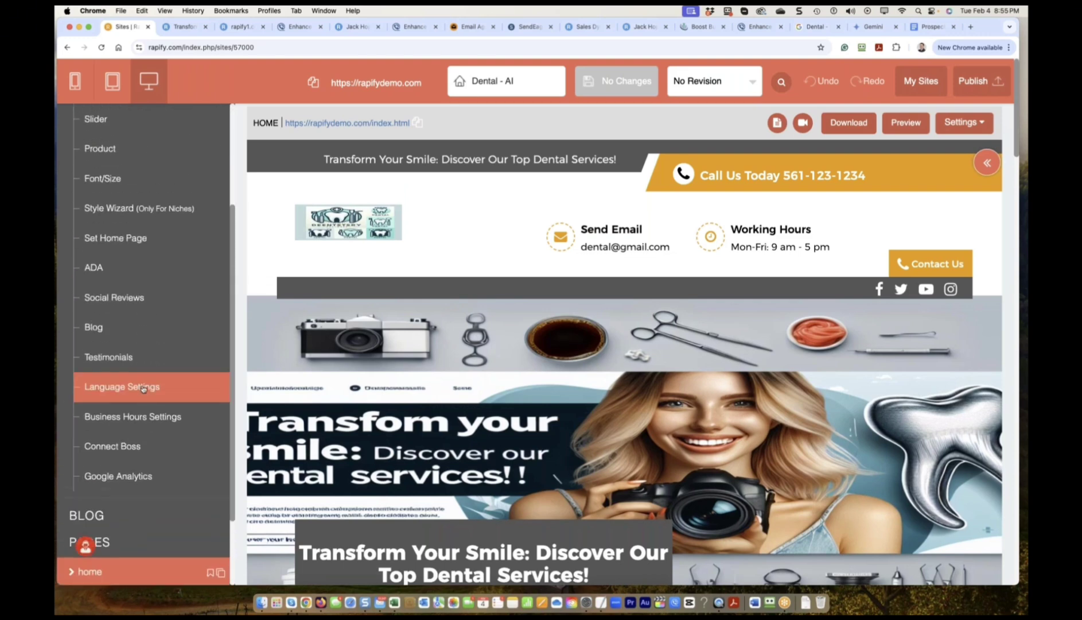
pyautogui.scroll(-1, 157, 324)
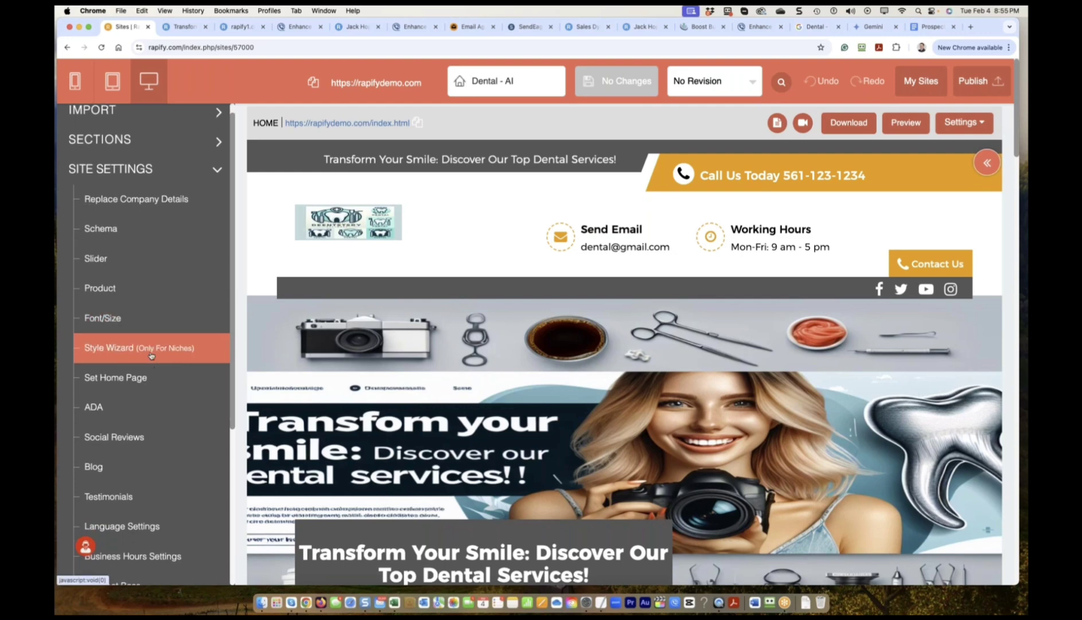
pyautogui.click(153, 352)
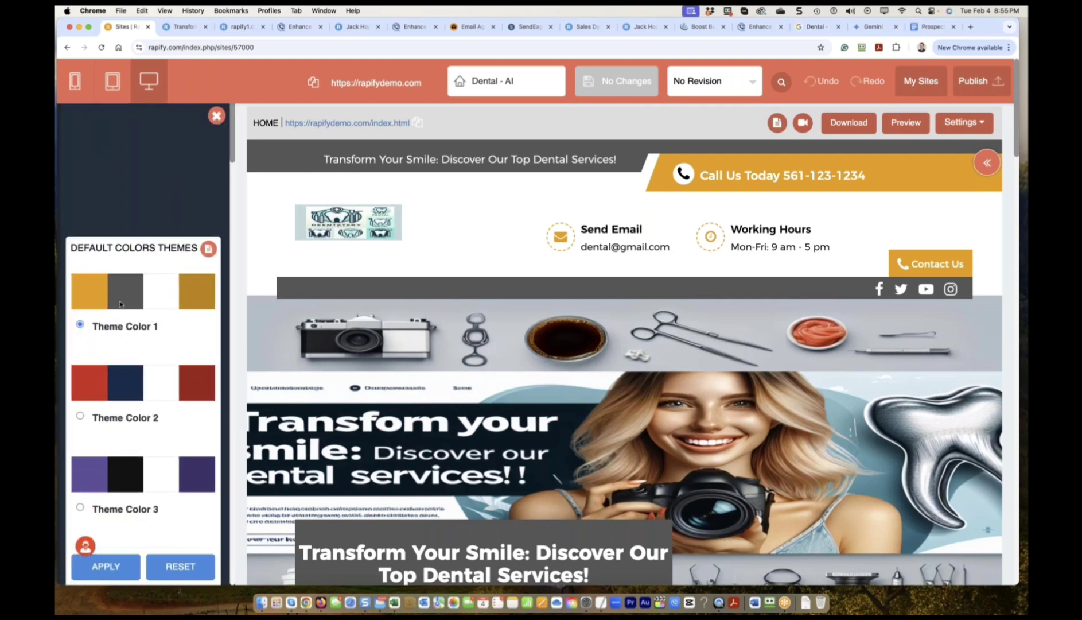
pyautogui.click(79, 416)
pyautogui.click(107, 567)
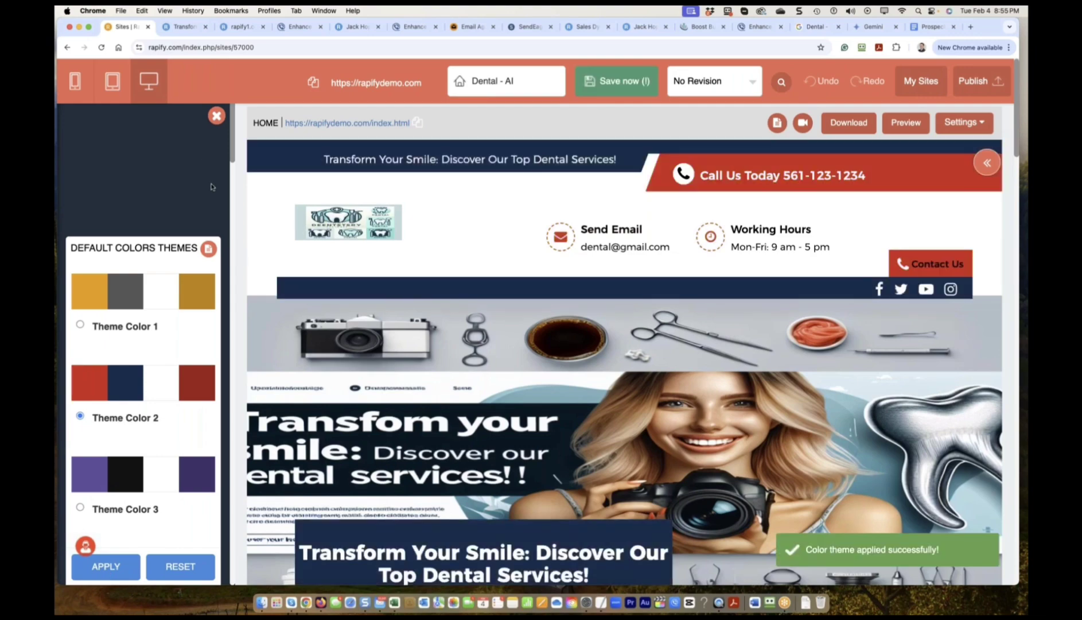
pyautogui.click(217, 116)
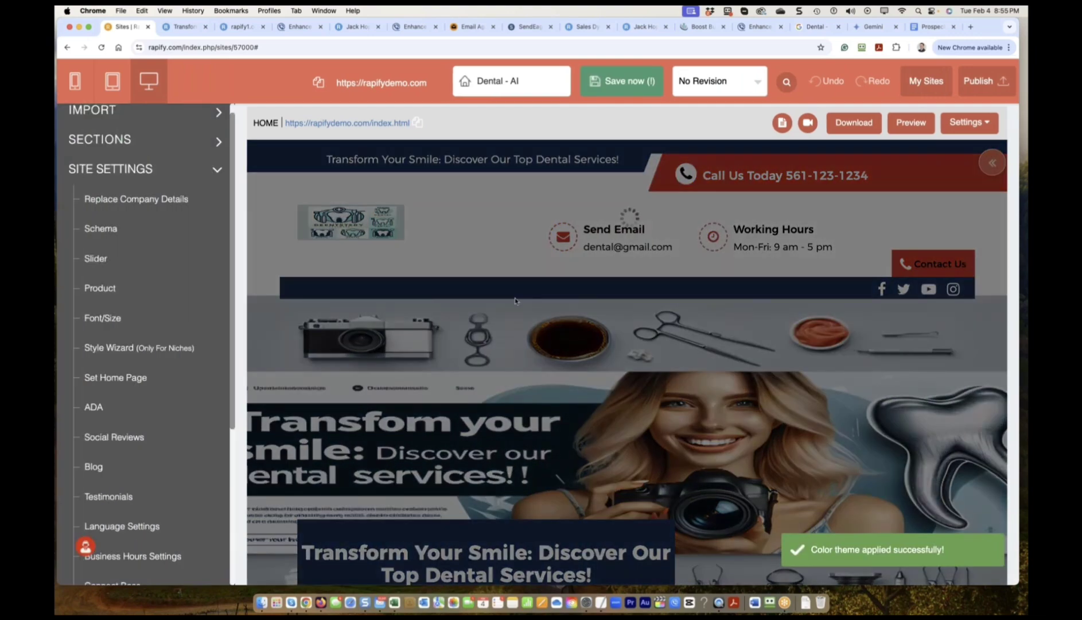
# Save the recoloured Dental - AI site.
pyautogui.scroll(-10, 515, 305)
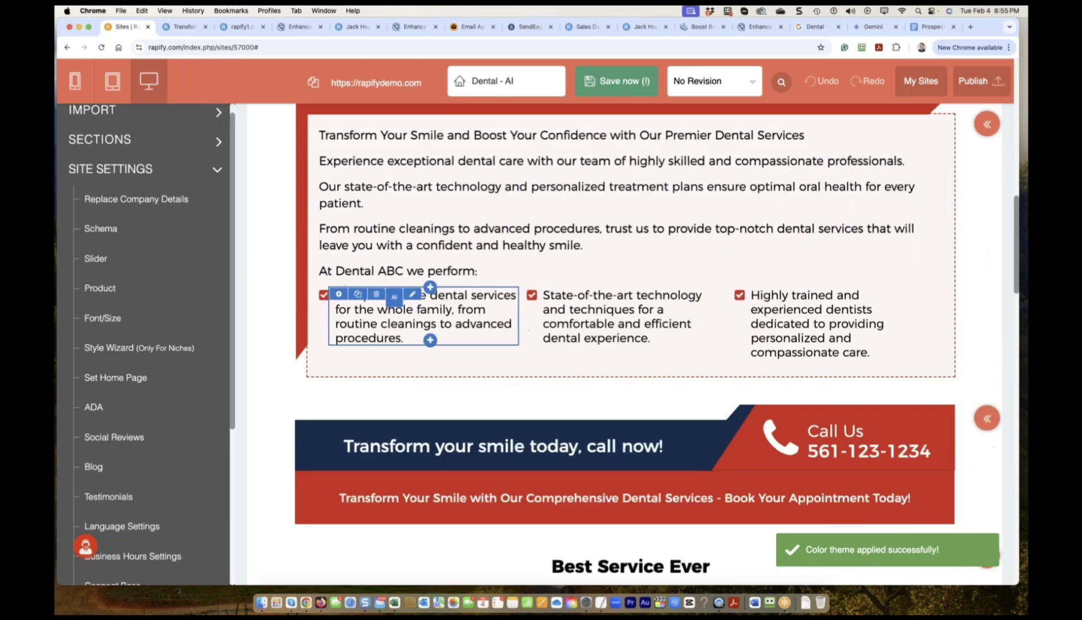
pyautogui.scroll(10, 515, 305)
pyautogui.click(621, 91)
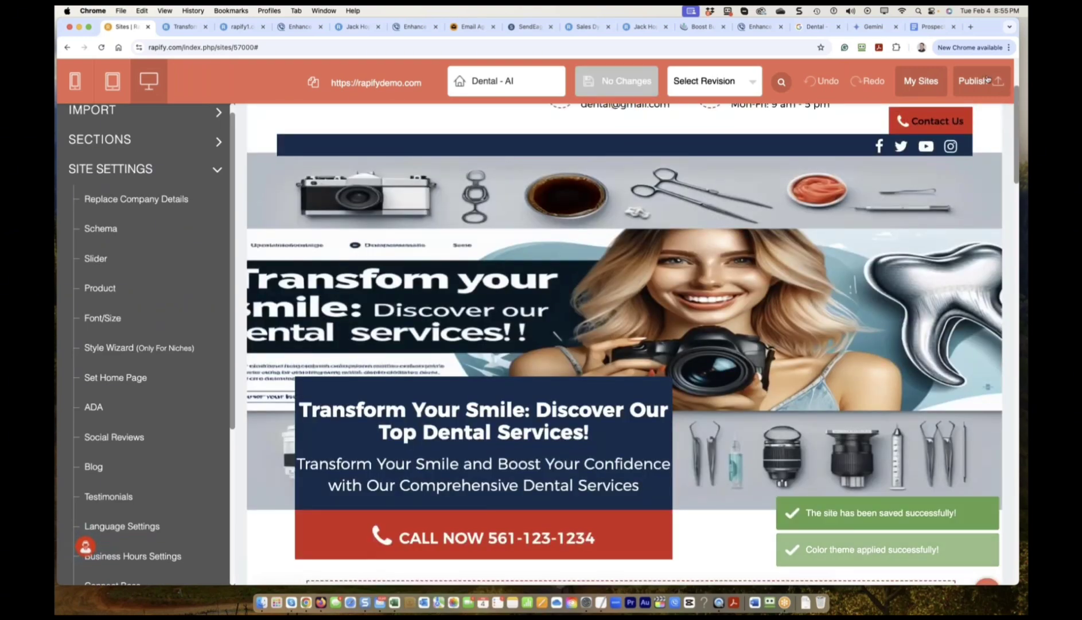
pyautogui.click(976, 81)
# Publish all assets to rapifydemo.com and close the summary to view the live site.
pyautogui.click(383, 193)
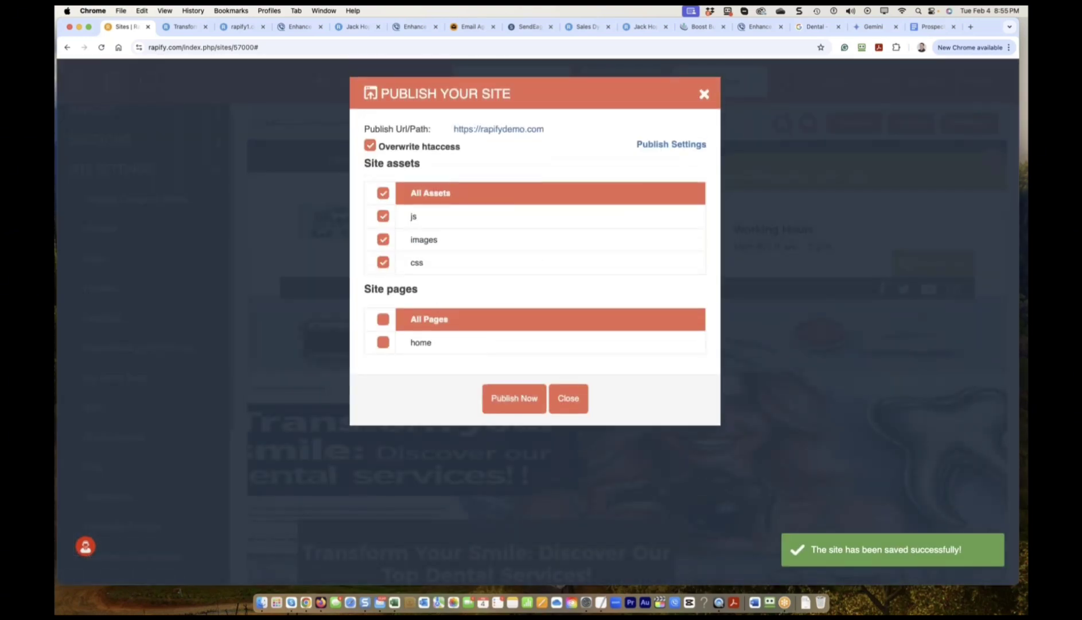
pyautogui.click(513, 399)
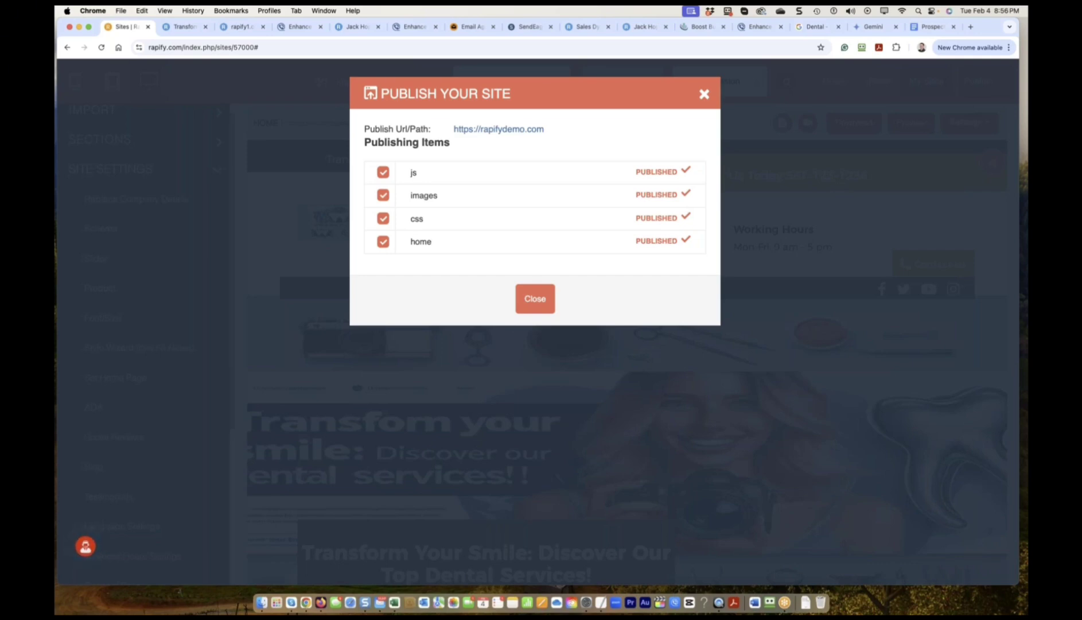
pyautogui.click(535, 309)
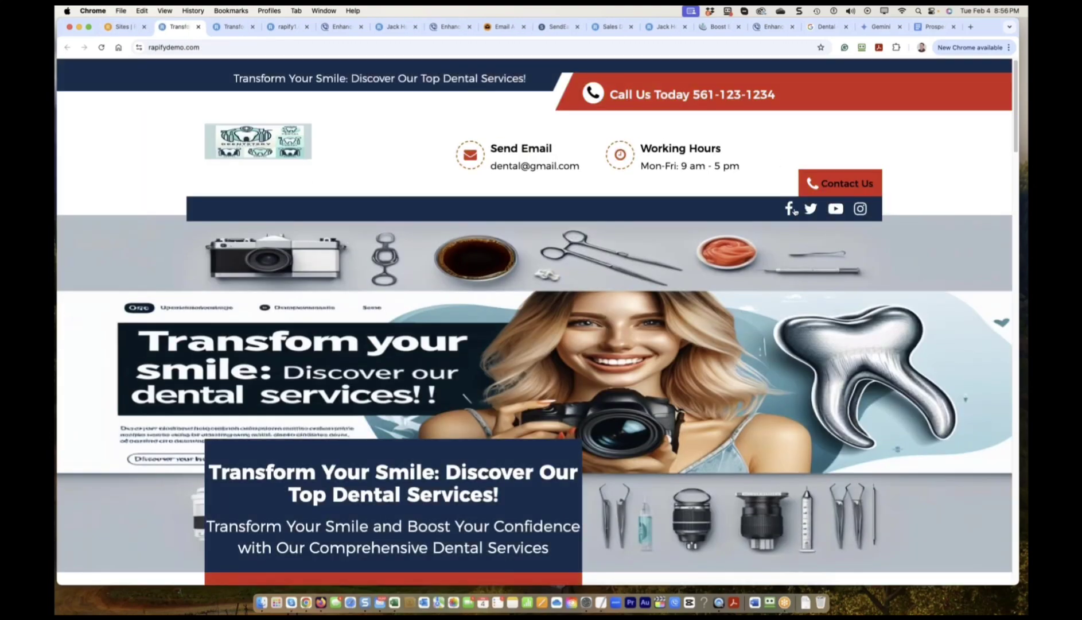
# Switch back to the Rapify Sites editor tab.
pyautogui.click(122, 27)
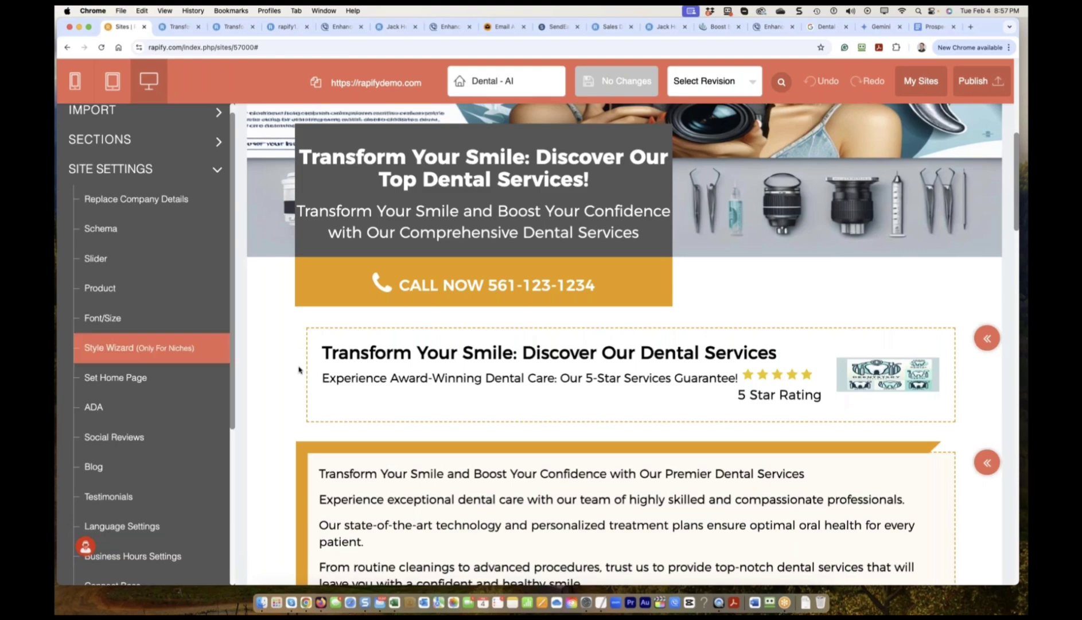
pyautogui.scroll(-10, 573, 402)
pyautogui.scroll(-2, 387, 401)
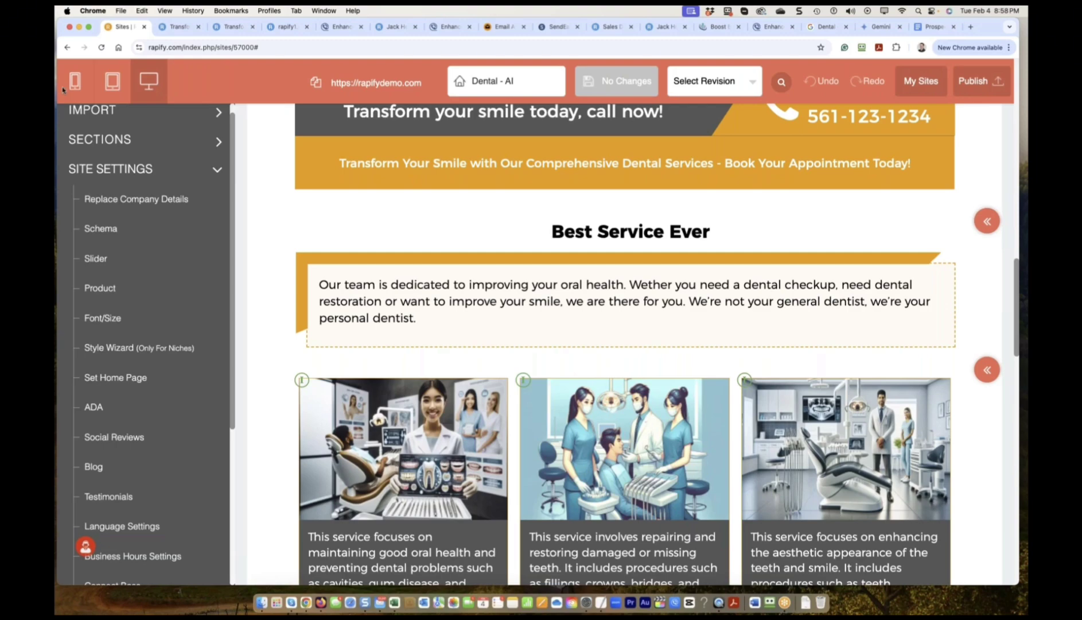
pyautogui.click(218, 141)
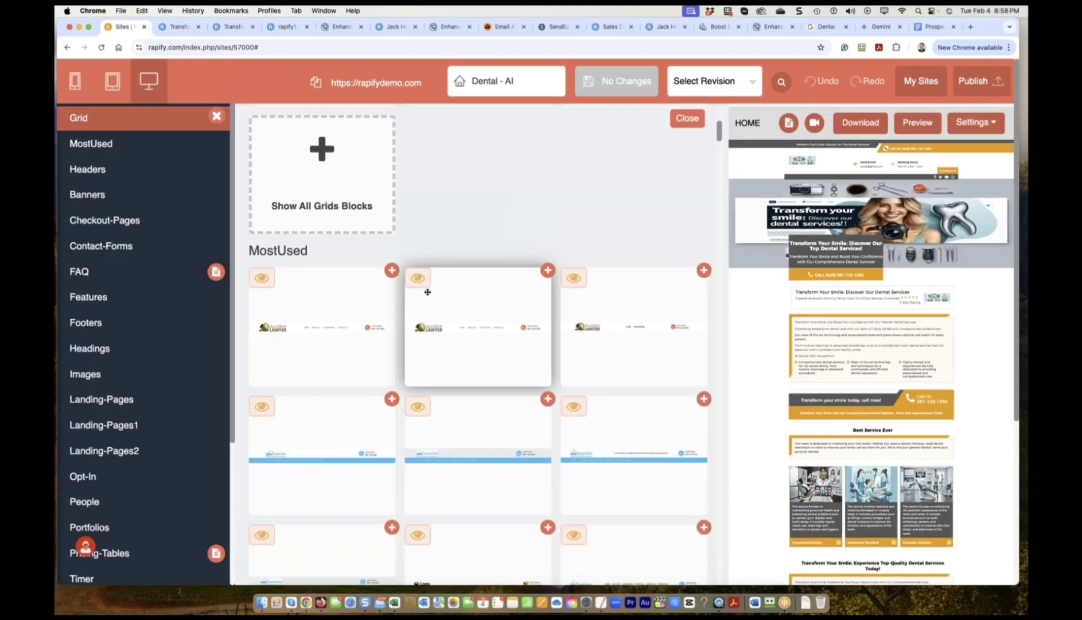
pyautogui.scroll(1, 546, 298)
pyautogui.scroll(-5, 516, 316)
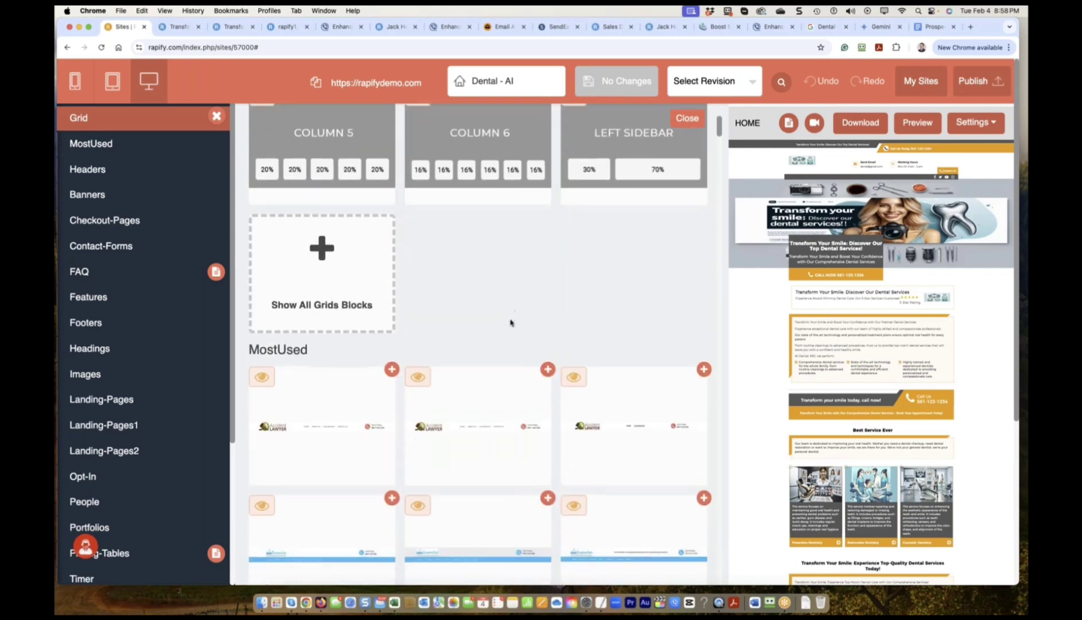
pyautogui.scroll(-5, 511, 323)
pyautogui.click(101, 174)
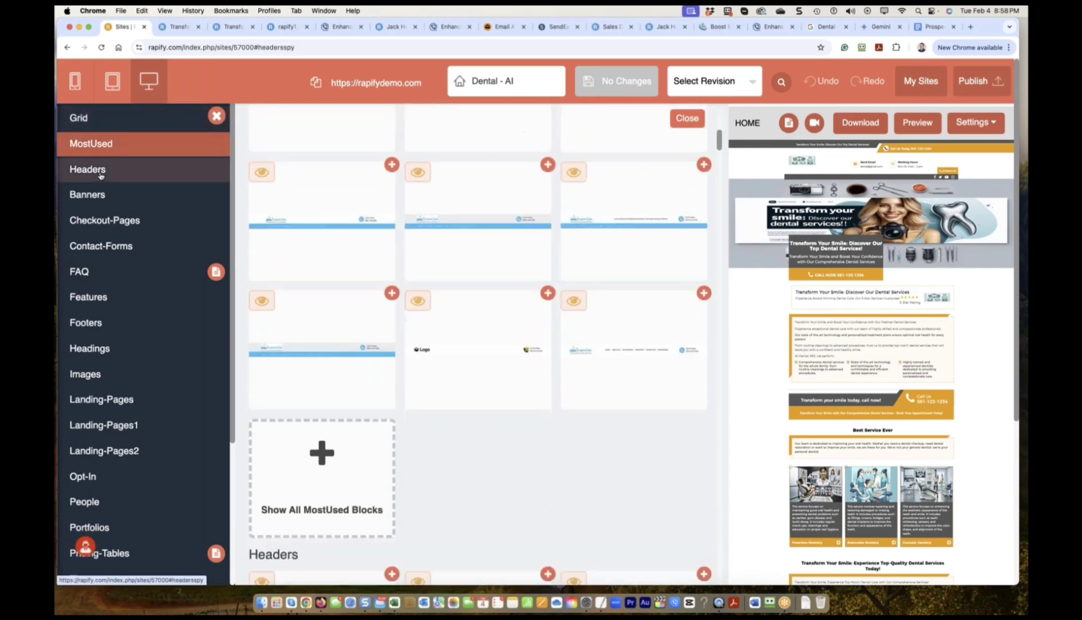
pyautogui.click(126, 221)
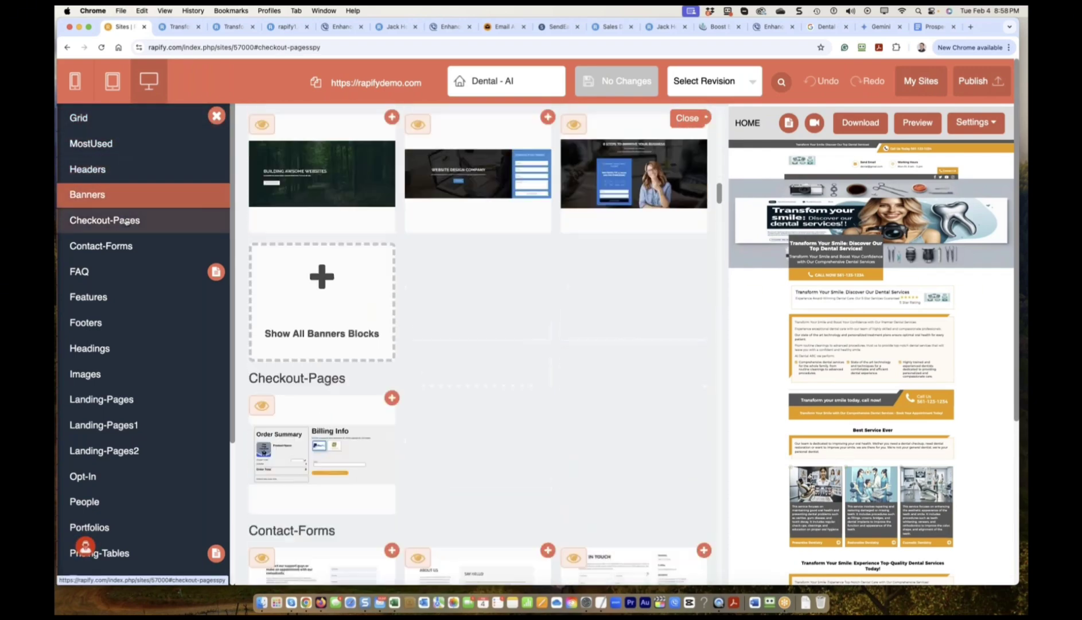
pyautogui.click(106, 246)
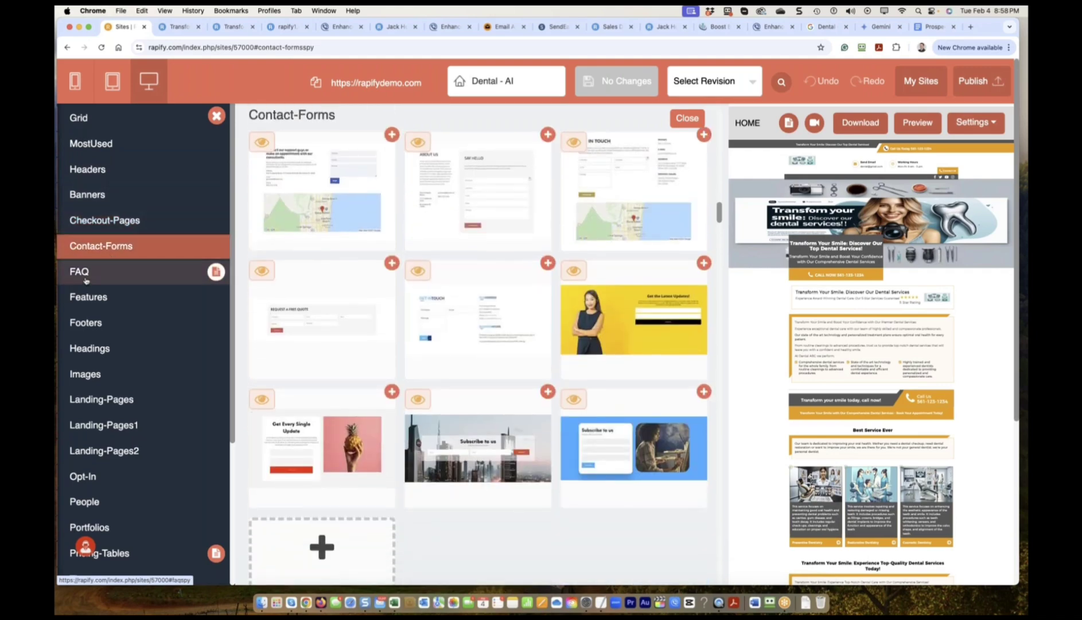
pyautogui.click(85, 276)
pyautogui.click(89, 299)
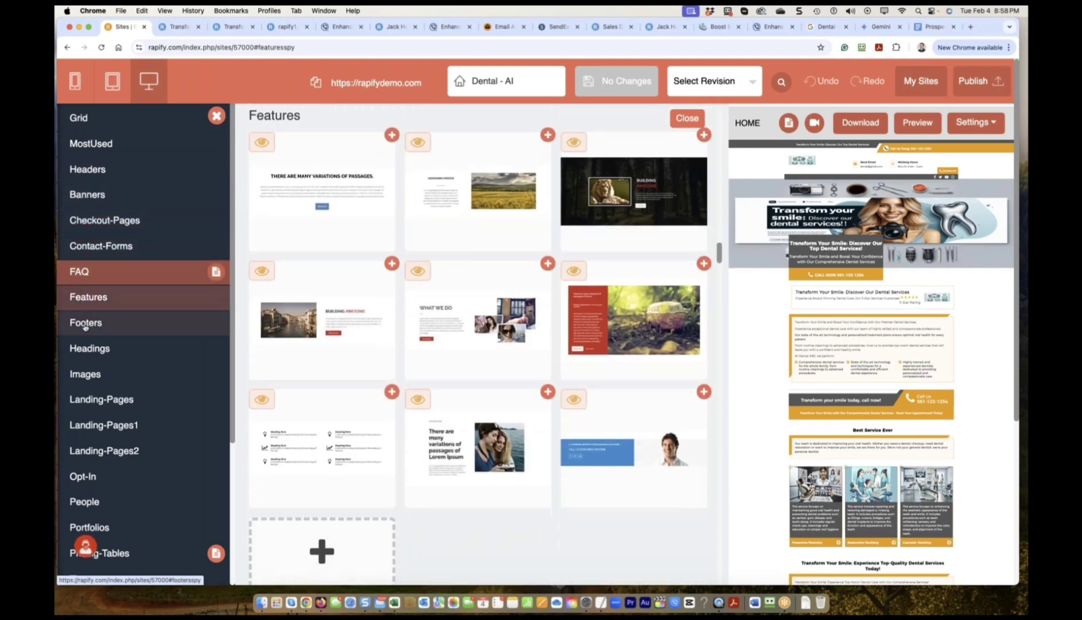
pyautogui.click(85, 324)
pyautogui.click(86, 348)
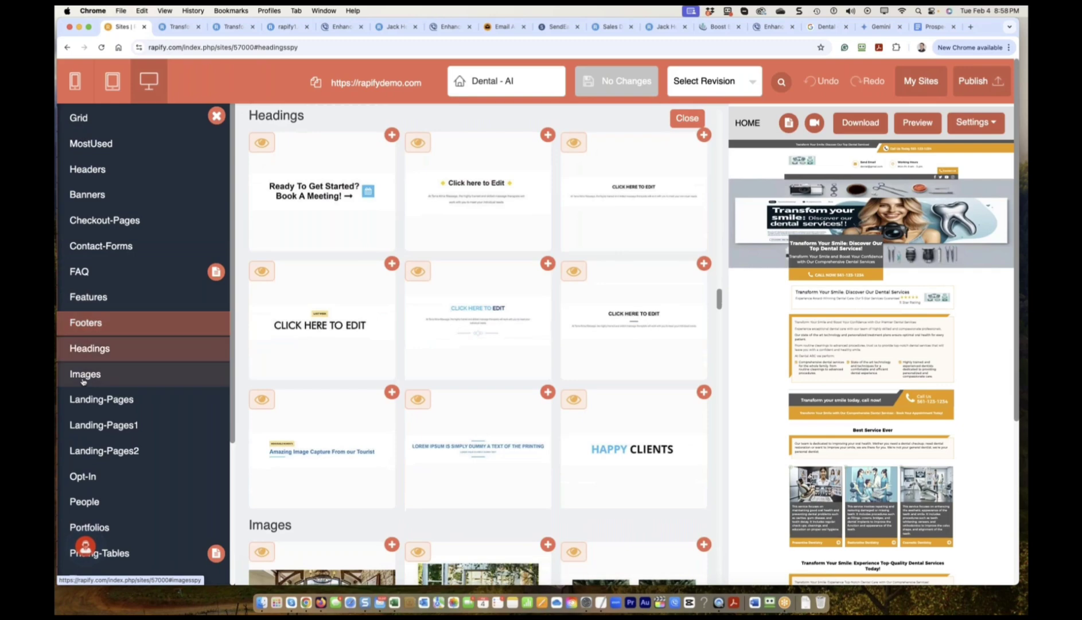
pyautogui.click(84, 379)
pyautogui.click(103, 400)
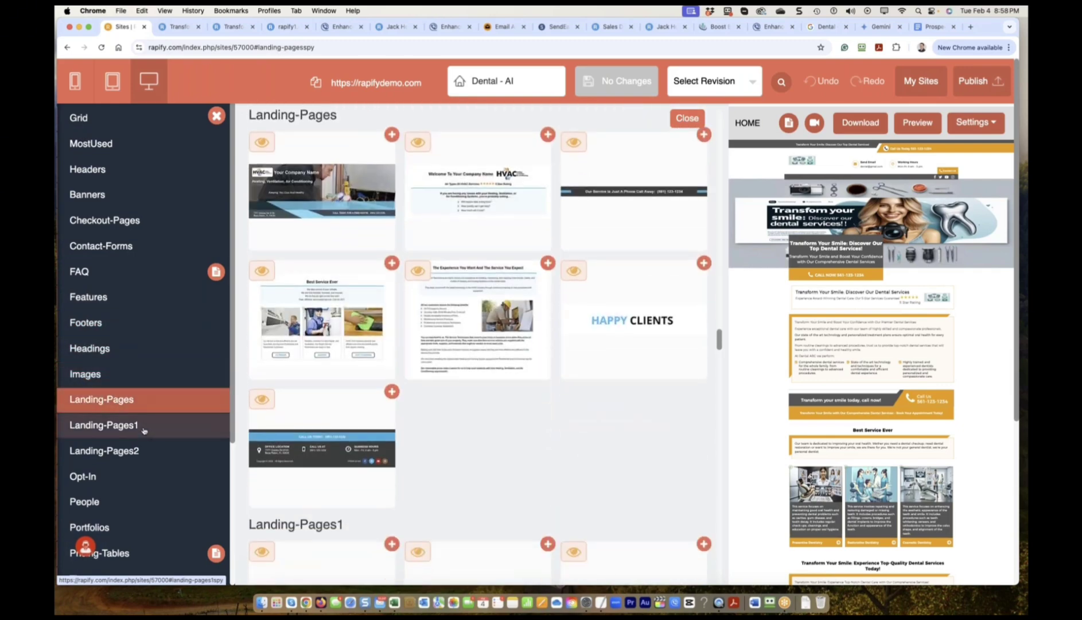
pyautogui.scroll(-2, 86, 475)
pyautogui.click(86, 436)
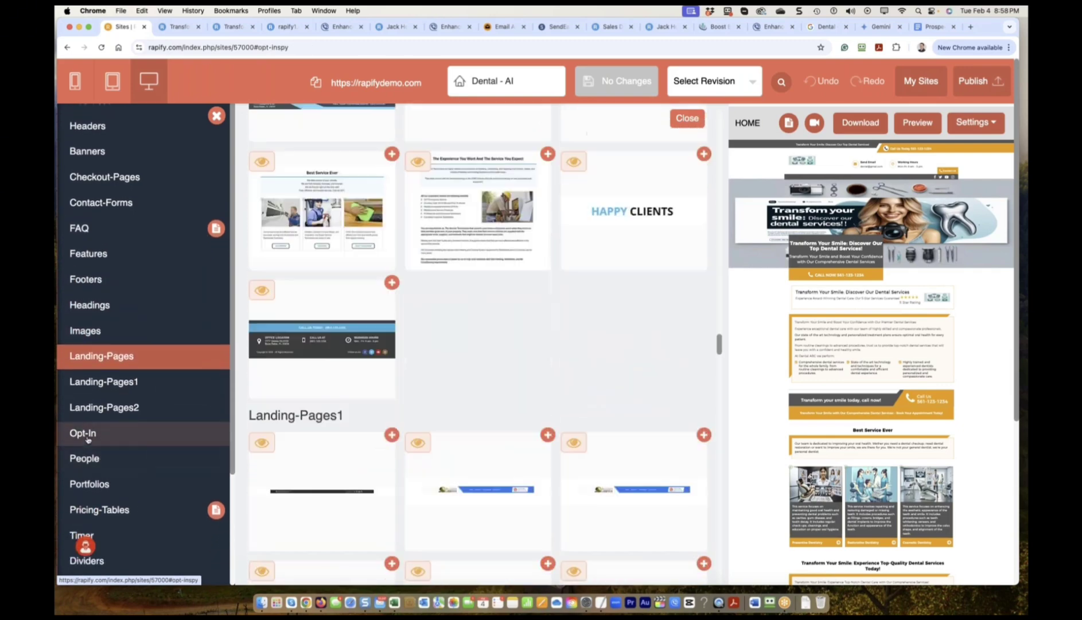
pyautogui.click(112, 459)
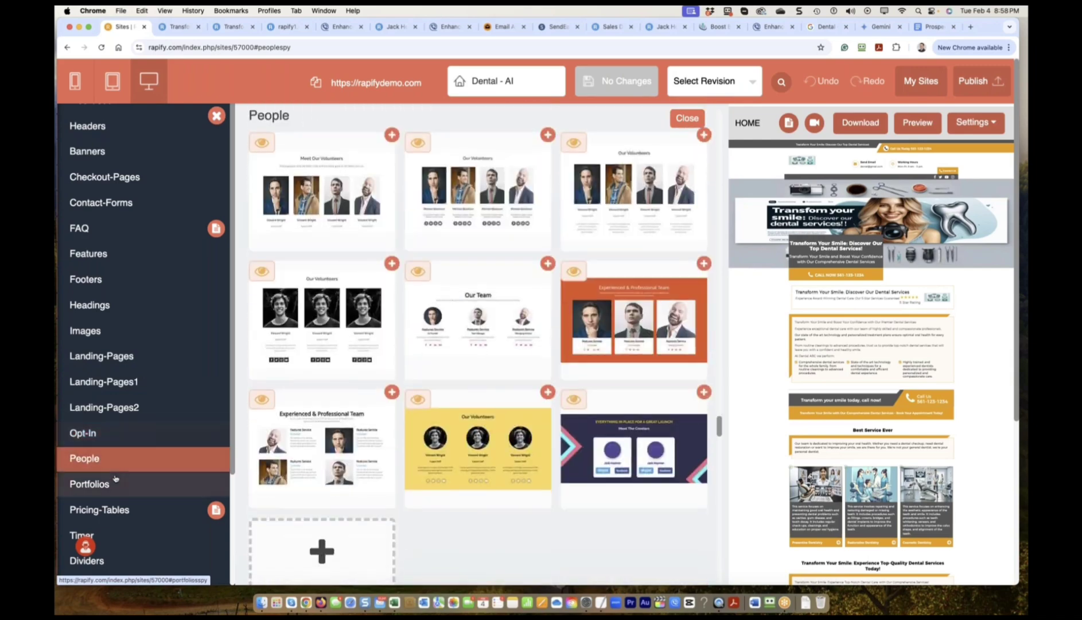
pyautogui.click(109, 509)
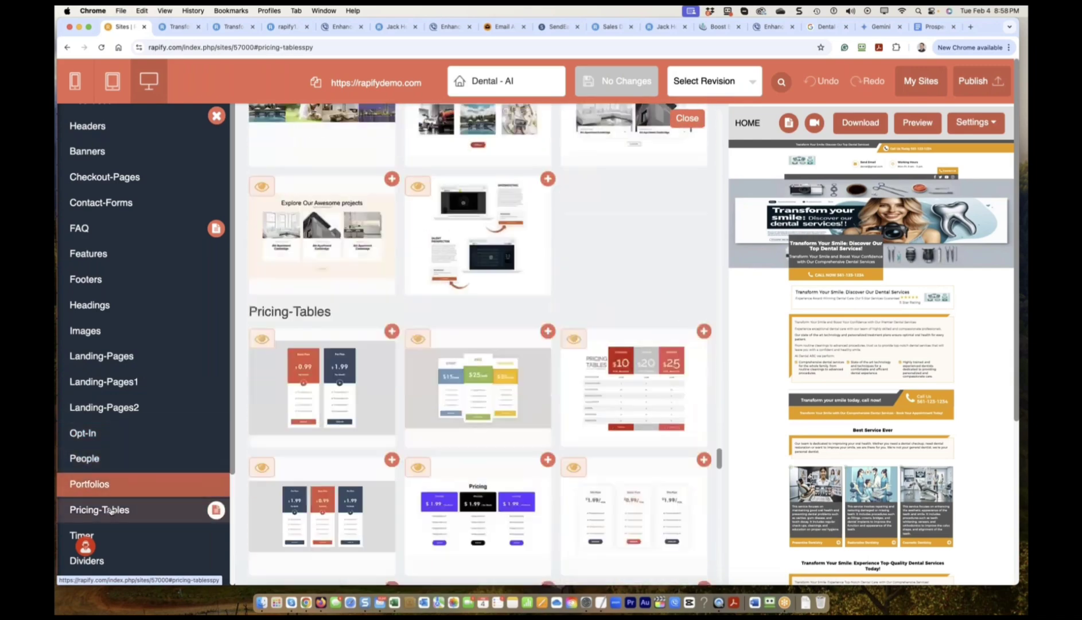
pyautogui.scroll(-3, 111, 511)
pyautogui.scroll(-1, 121, 487)
pyautogui.click(124, 477)
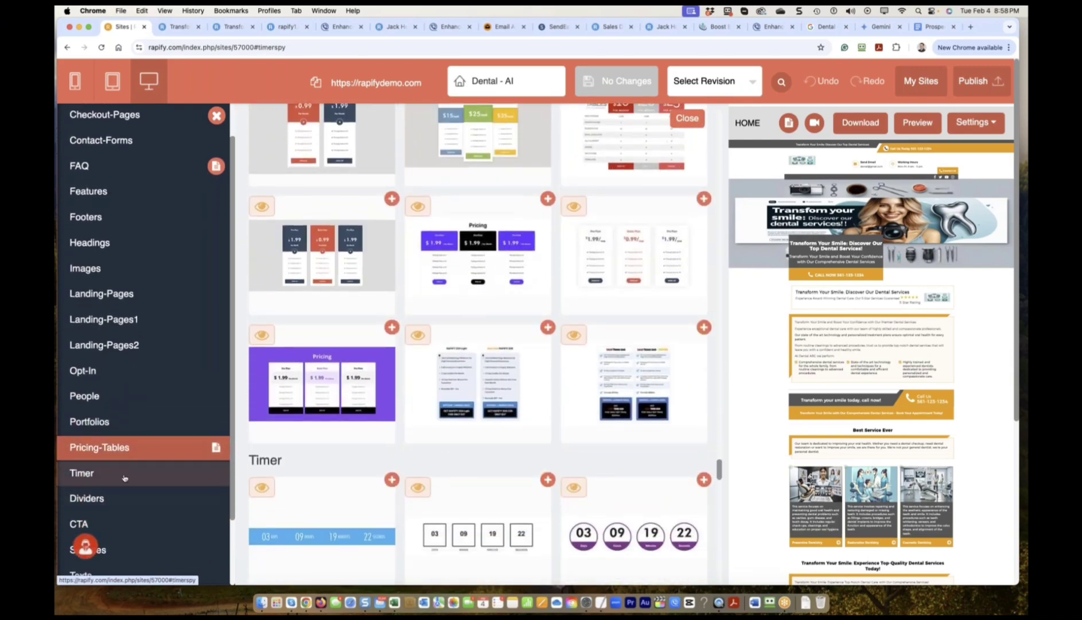
pyautogui.click(102, 497)
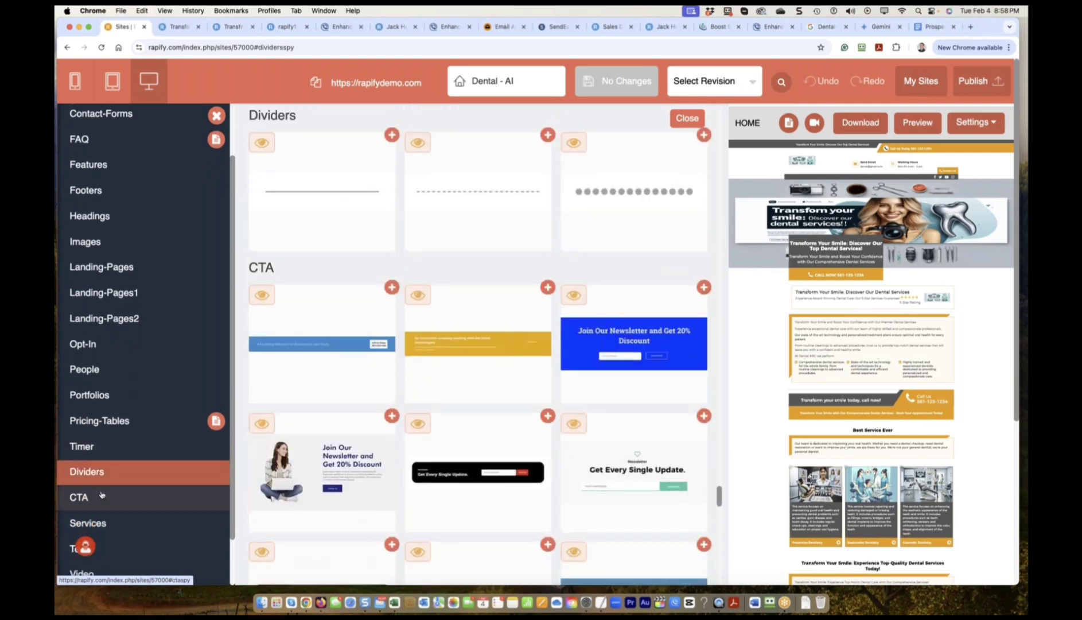
pyautogui.click(102, 496)
pyautogui.click(105, 470)
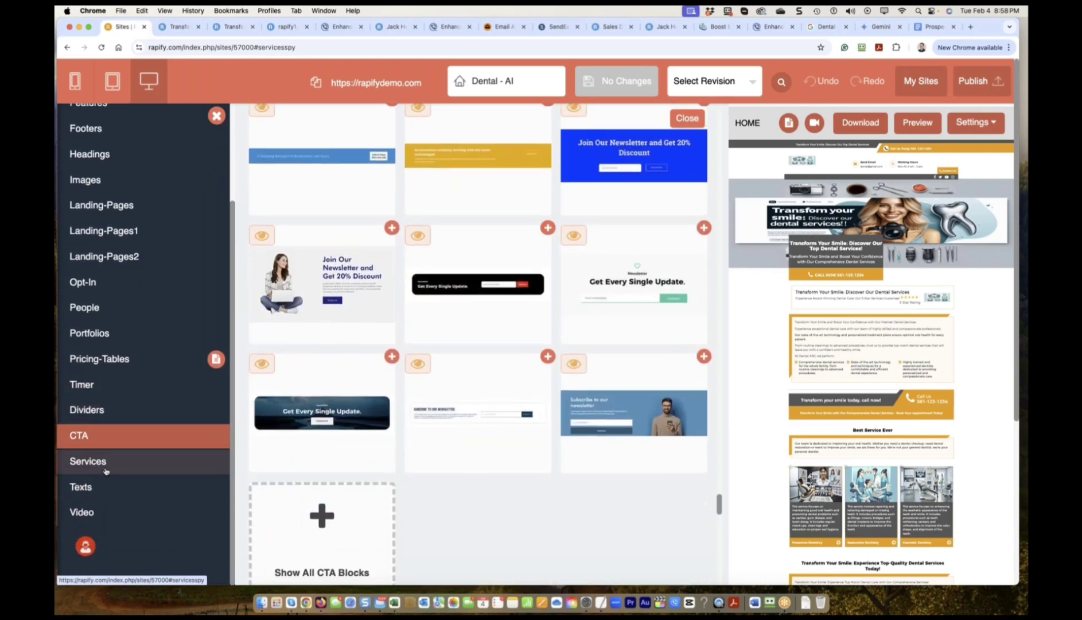
pyautogui.click(84, 512)
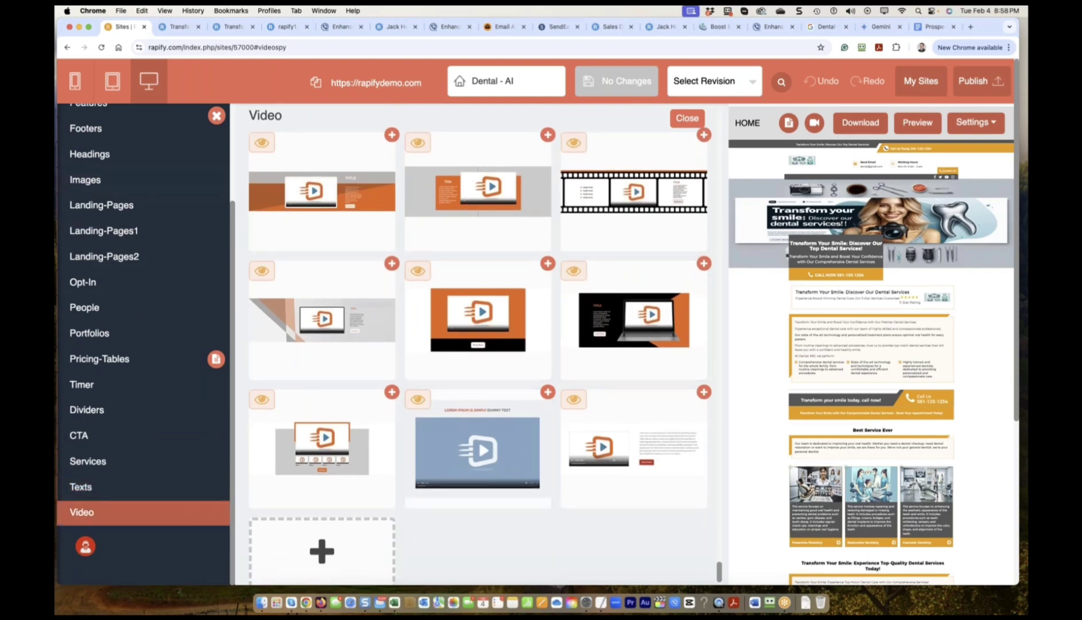
pyautogui.scroll(5, 322, 345)
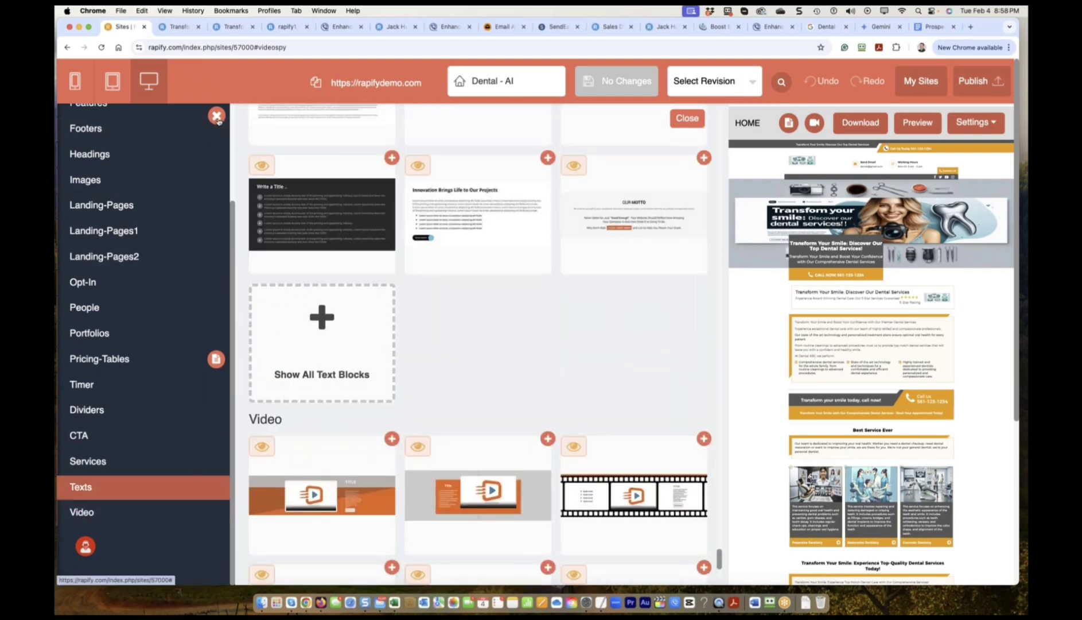
pyautogui.click(217, 115)
pyautogui.click(187, 259)
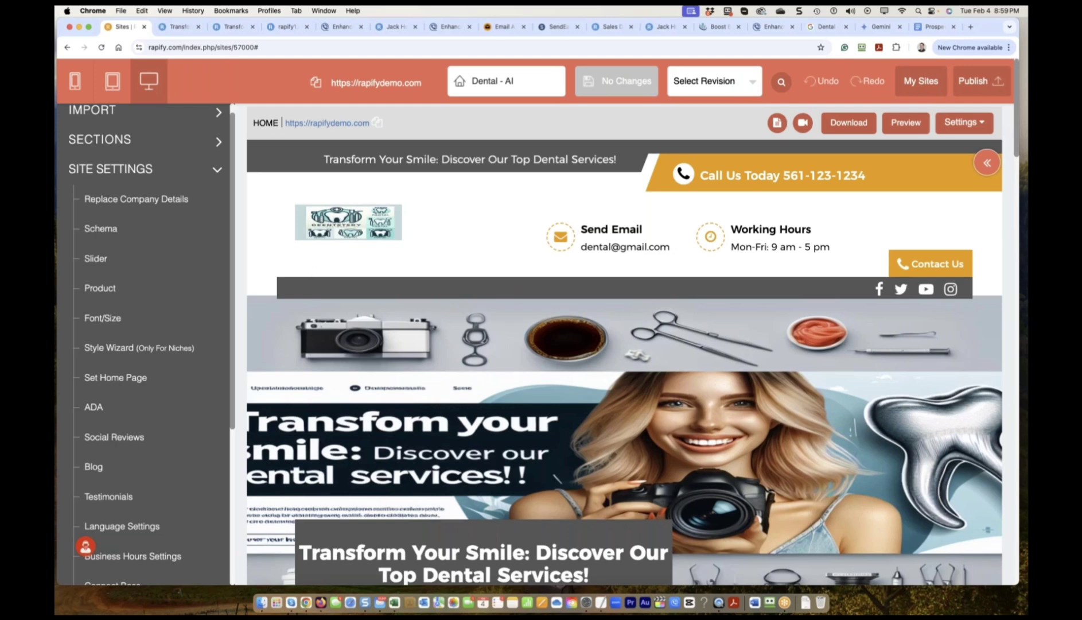
# Collapse Site Settings and scroll the preview down to the '5 Star Rating' block.
pyautogui.click(218, 171)
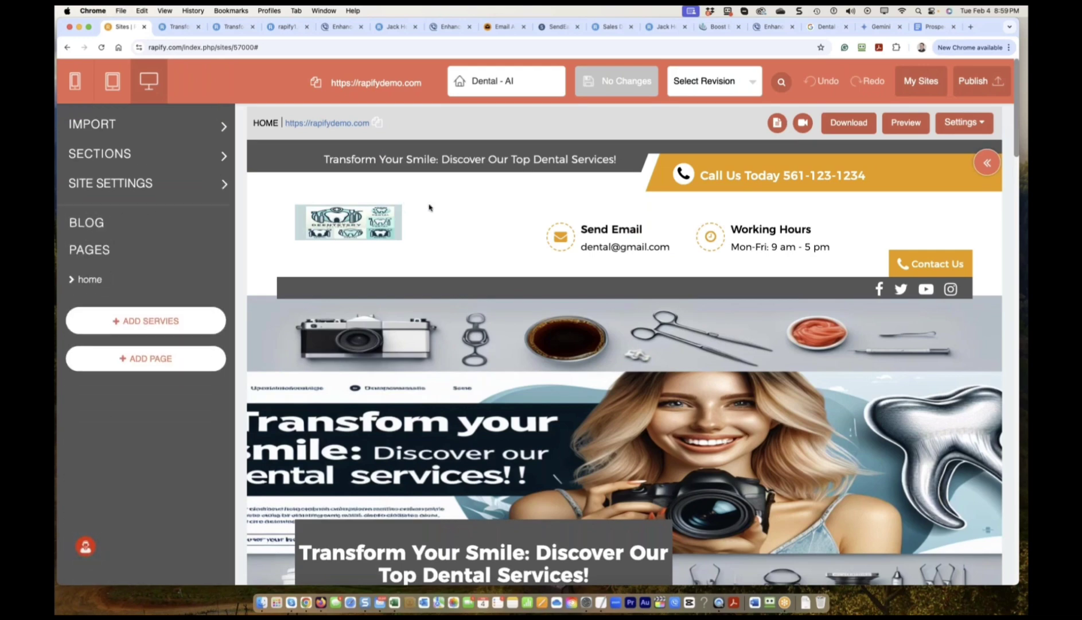
pyautogui.scroll(-3, 432, 208)
pyautogui.scroll(-10, 568, 296)
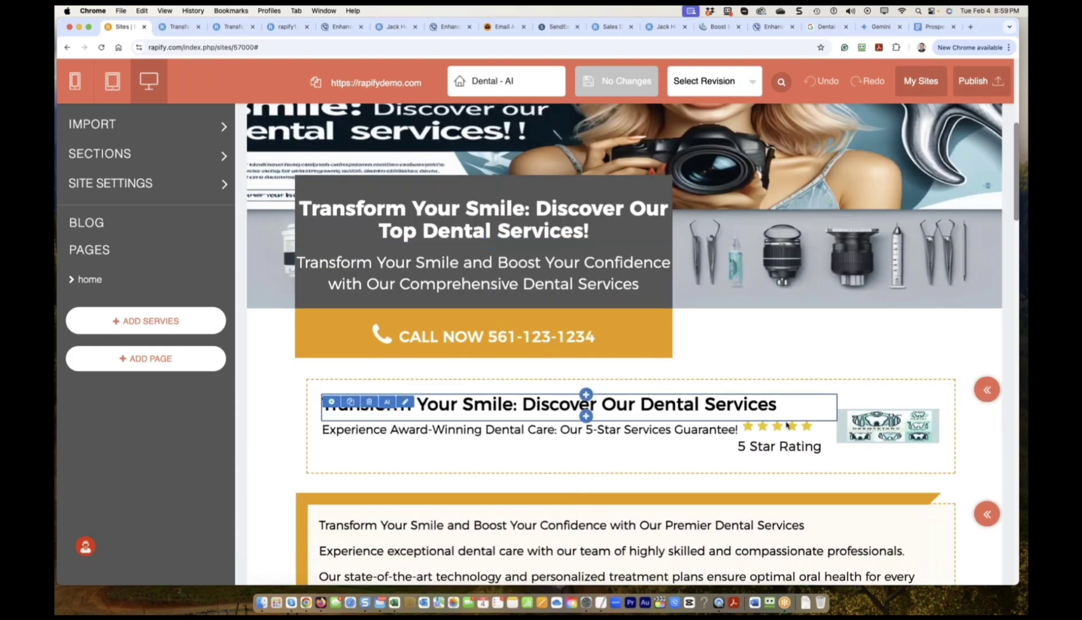
# Open the image library for the Preventive Dentistry service picture, then take a screen capture of the page.
pyautogui.click(402, 345)
pyautogui.click(83, 262)
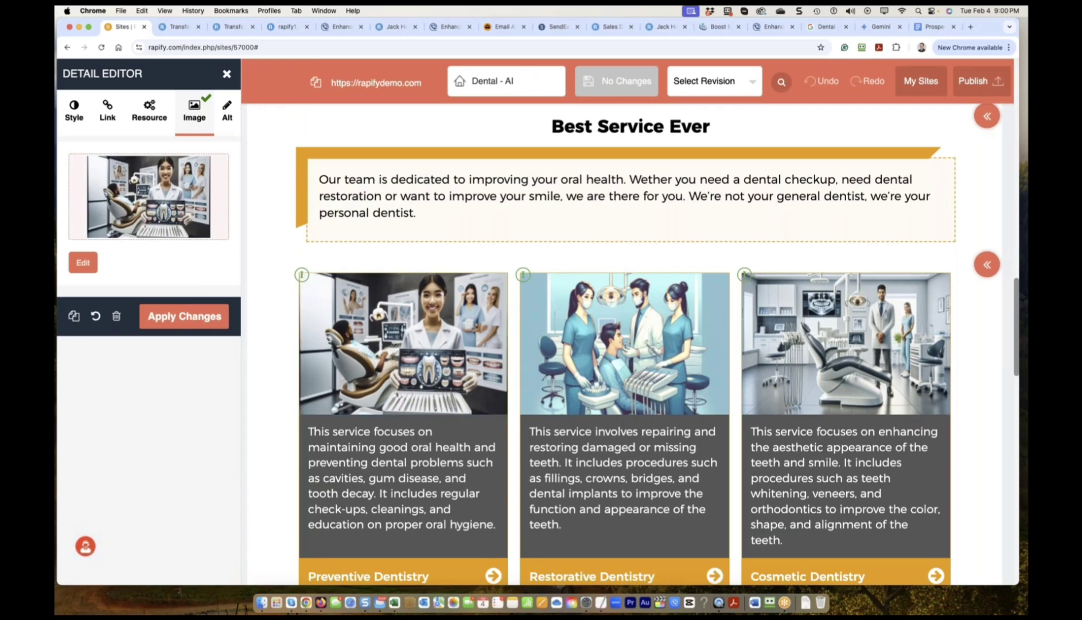
pyautogui.hotkey('ctrl', 'shift', 'c')
pyautogui.moveTo(58, 58); pyautogui.dragTo(979, 443)
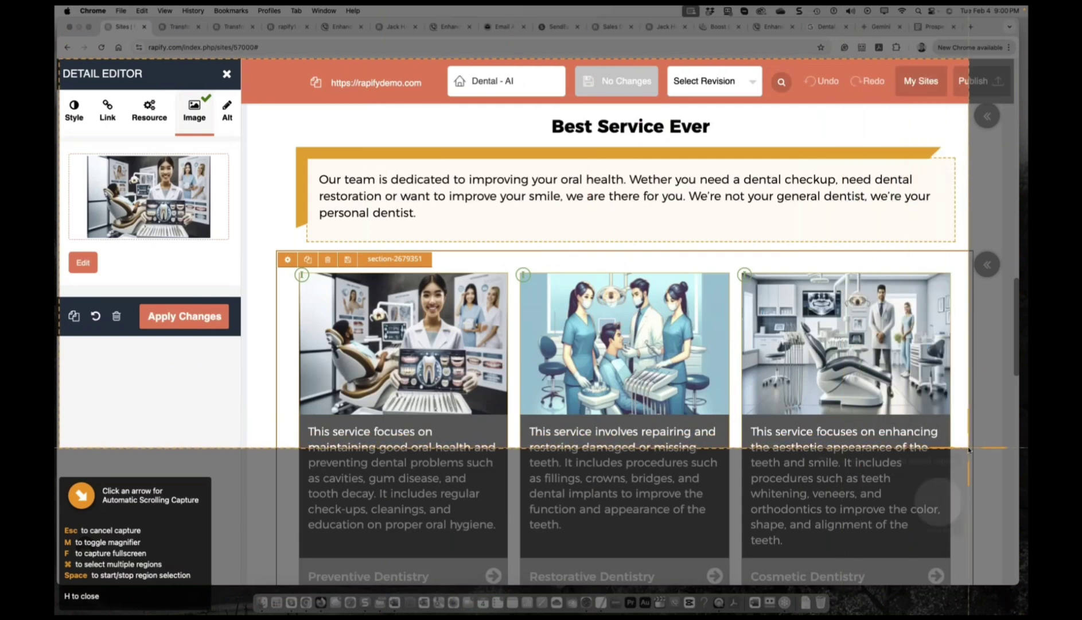
pyautogui.press('Escape')
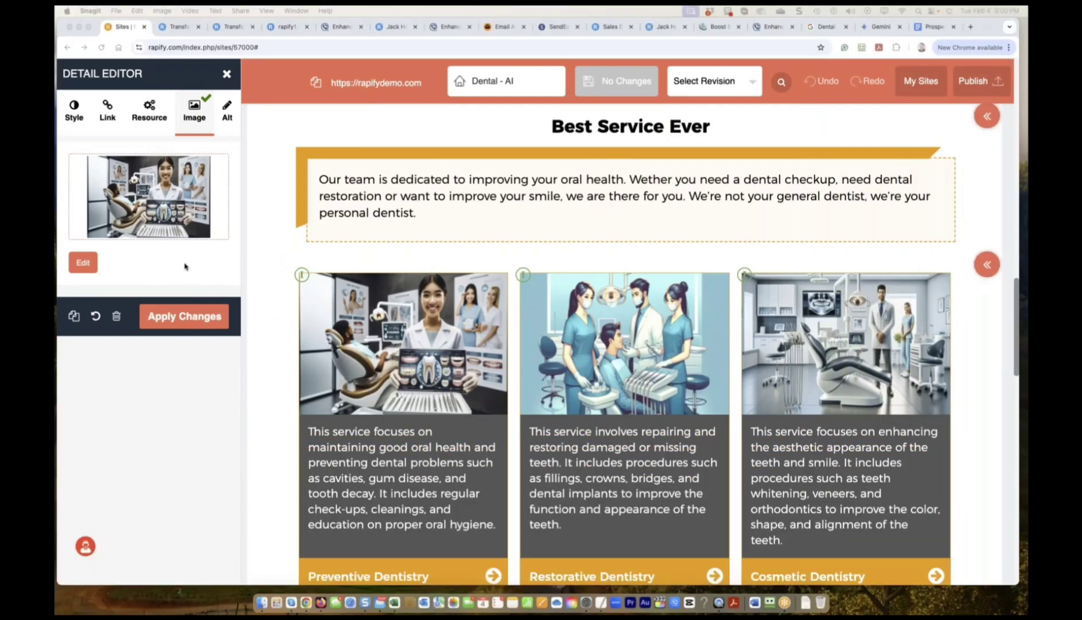